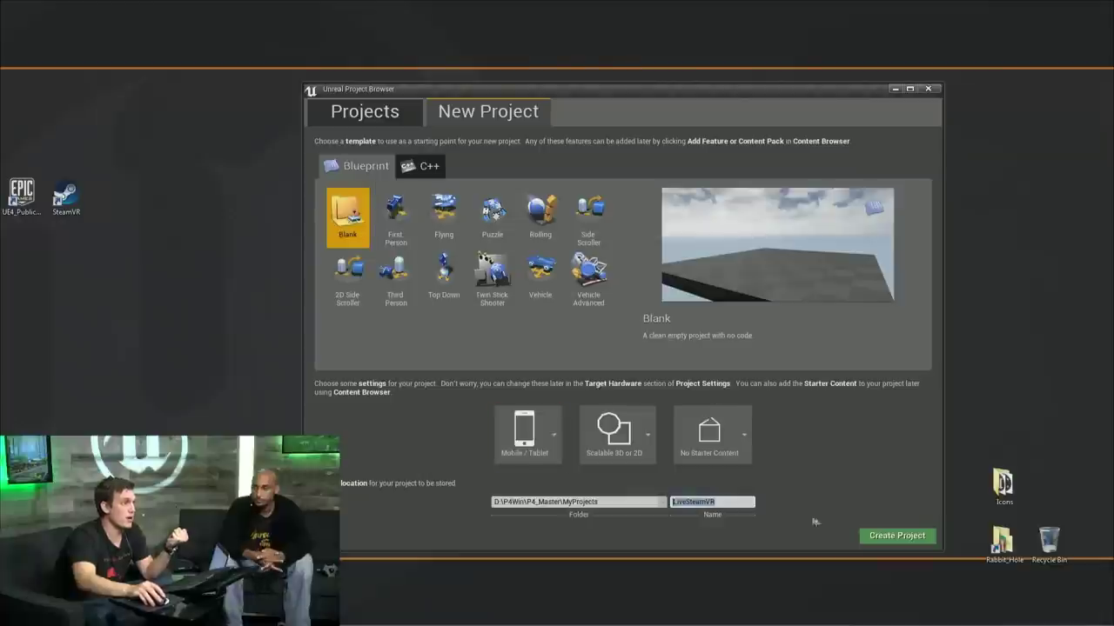
# Create the blank Blueprint project LiveSteamVR without starter content and launch its default level in VR Preview
pyautogui.click(890, 538)
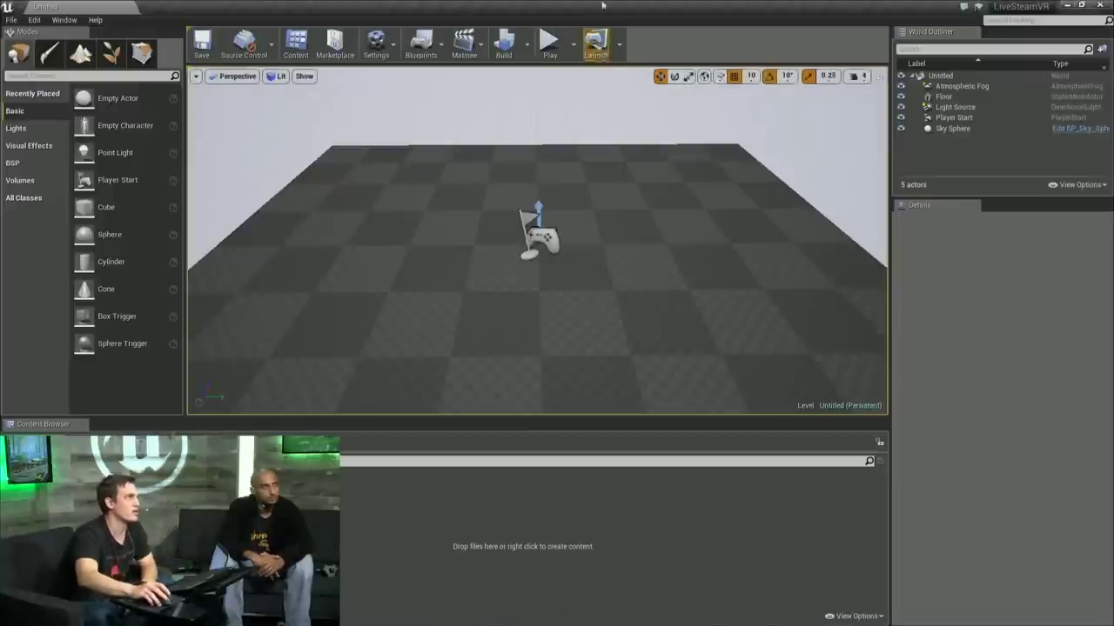
pyautogui.moveTo(595, 5); pyautogui.dragTo(542, 93)
pyautogui.click(671, 120)
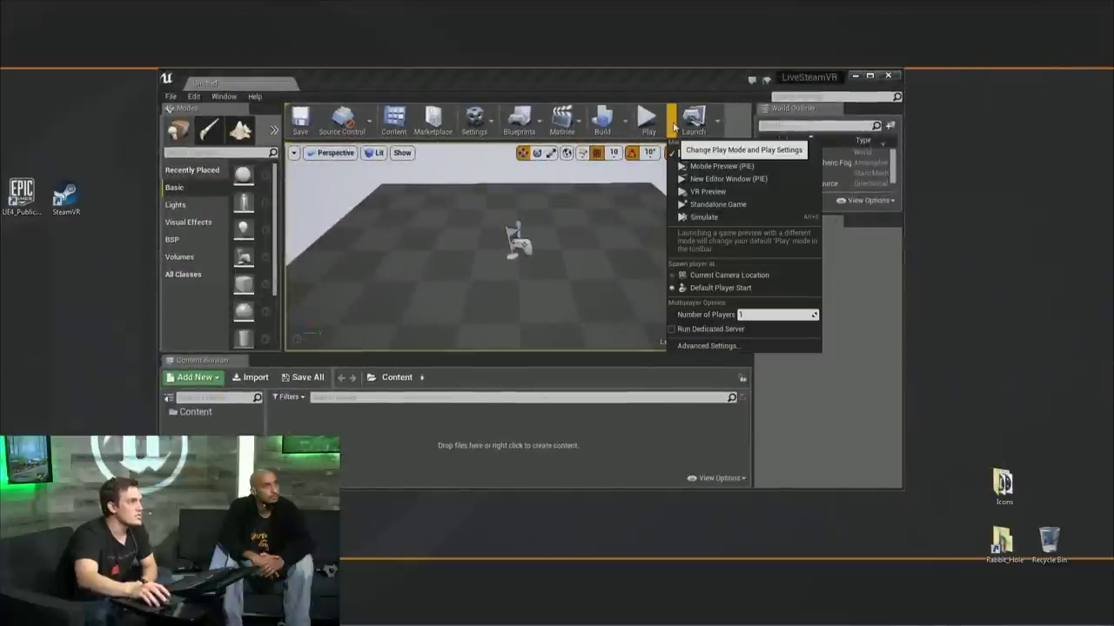
pyautogui.click(730, 192)
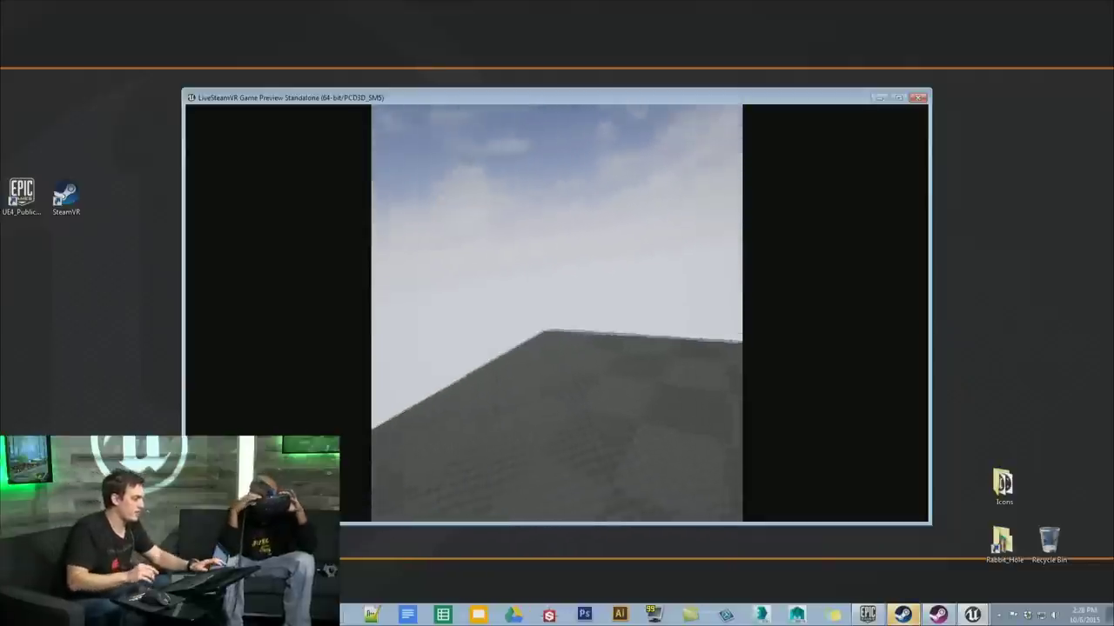
# Show the frame rate in the running preview with the console command "stat fps", and exit the preview
pyautogui.press('`')
pyautogui.write('stat fps')
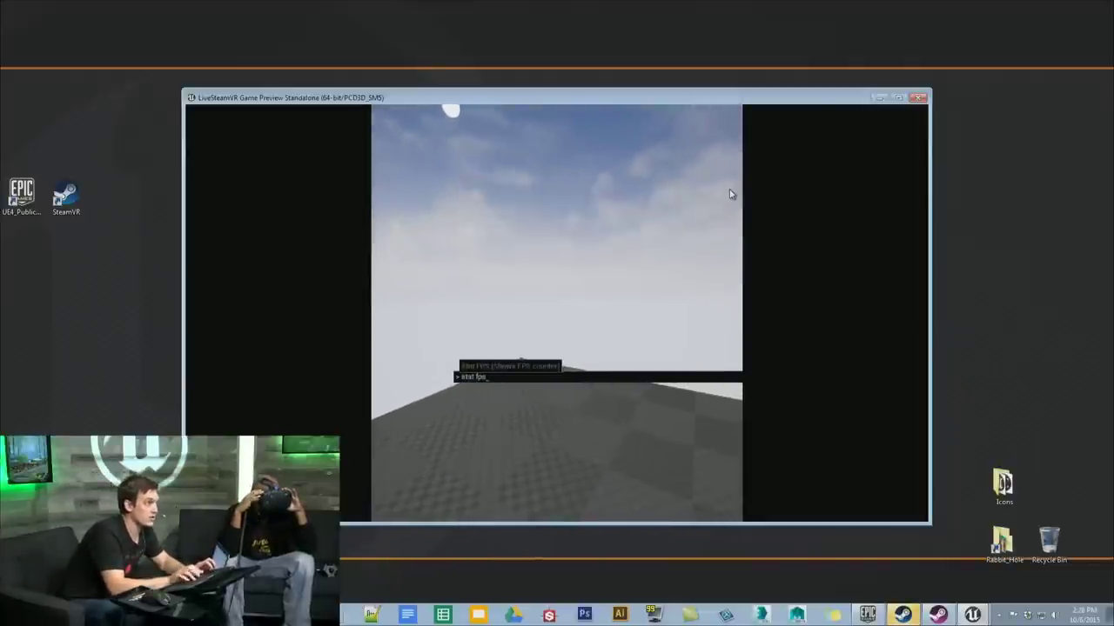
pyautogui.press('Return')
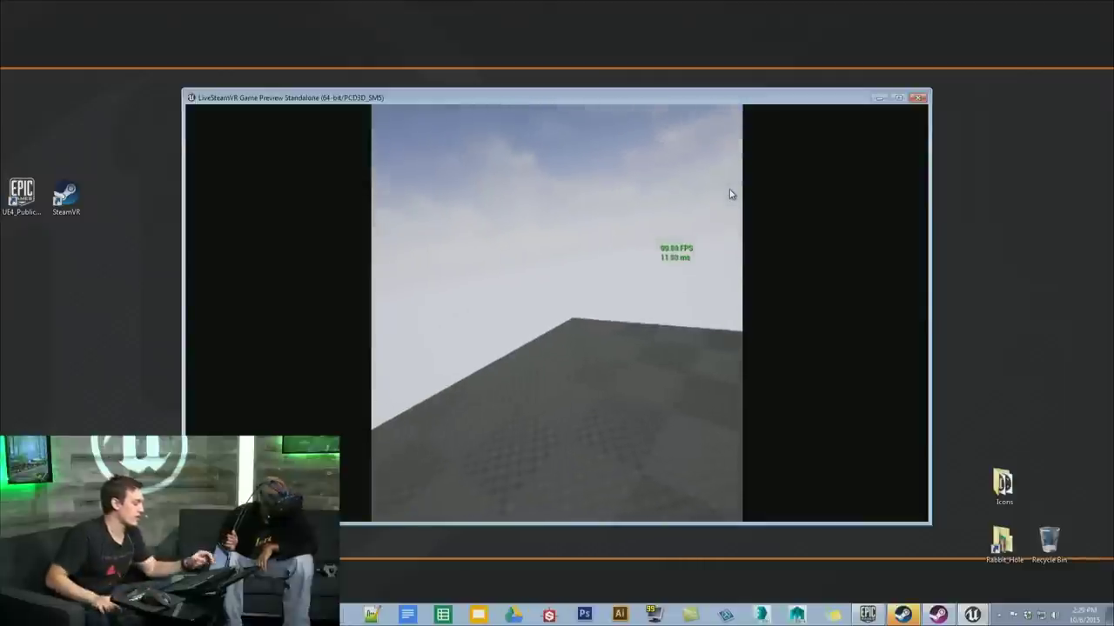
pyautogui.press('Escape')
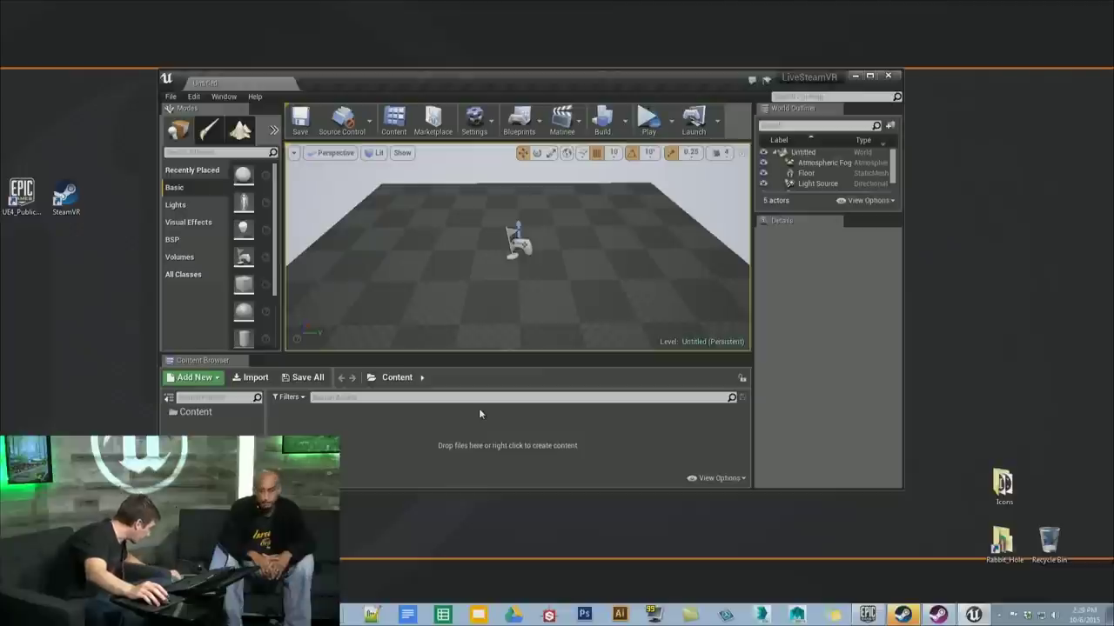
# Create a Blueprint class named VR_Camera_Mag in the Content folder with PlayerCameraManager as its parent class
pyautogui.rightClick(375, 414)
pyautogui.moveTo(346, 423)
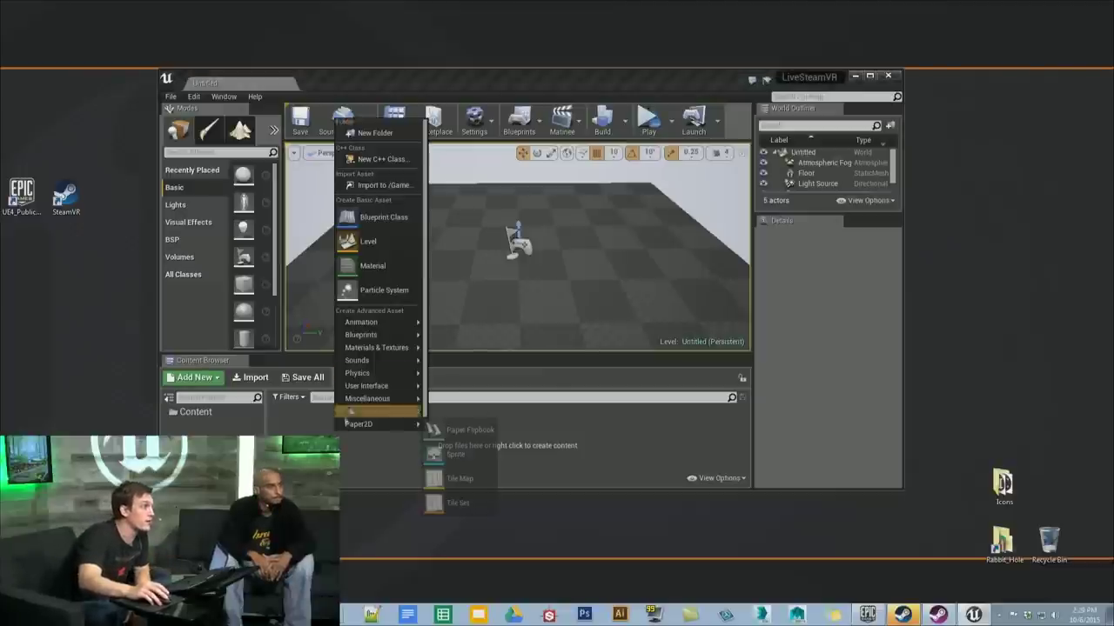
pyautogui.click(391, 221)
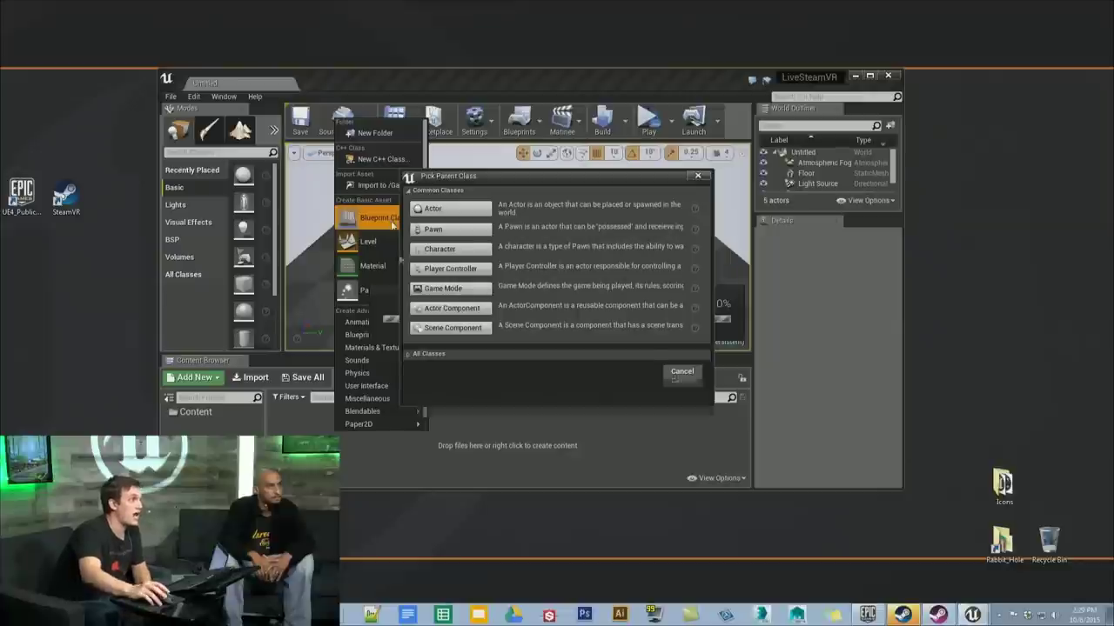
pyautogui.click(429, 362)
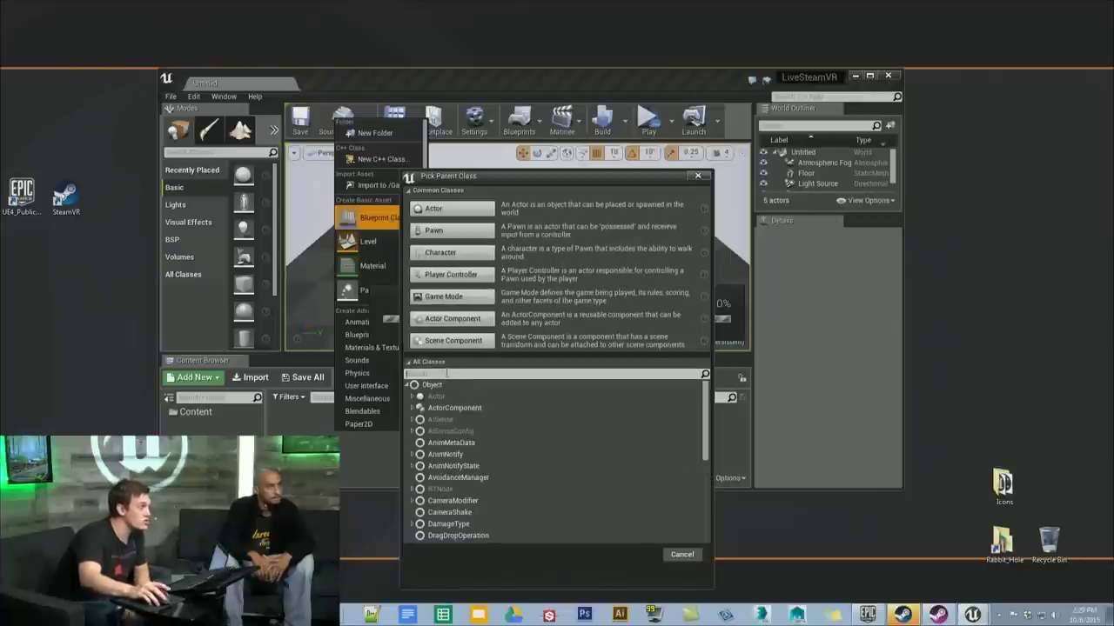
pyautogui.write('player')
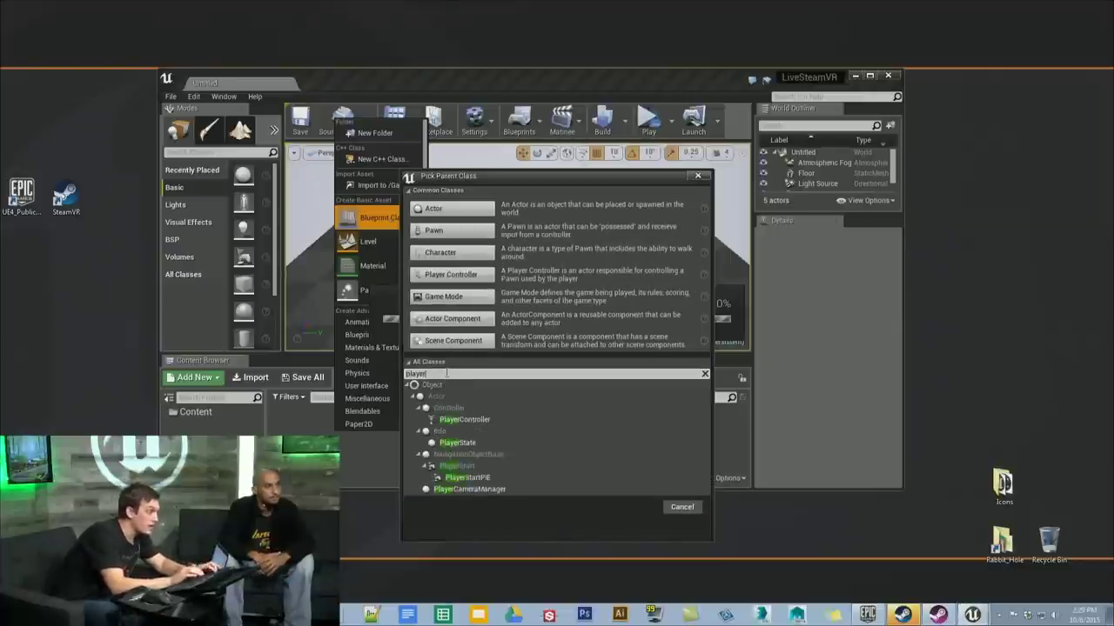
pyautogui.write(' cas')
pyautogui.press('BackSpace')
pyautogui.write('m')
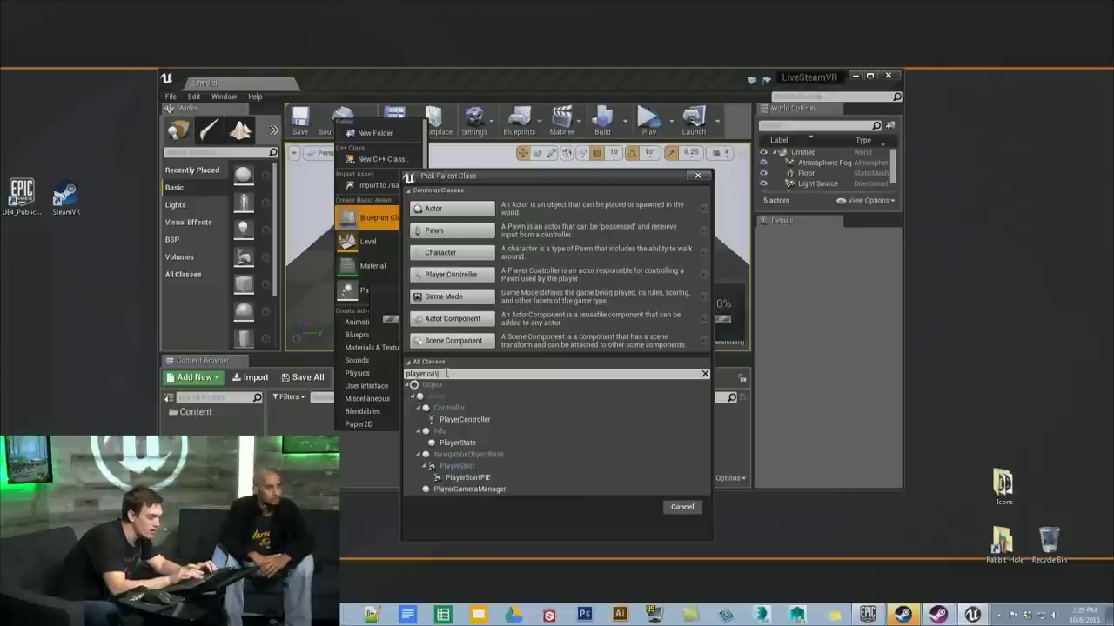
pyautogui.write('er')
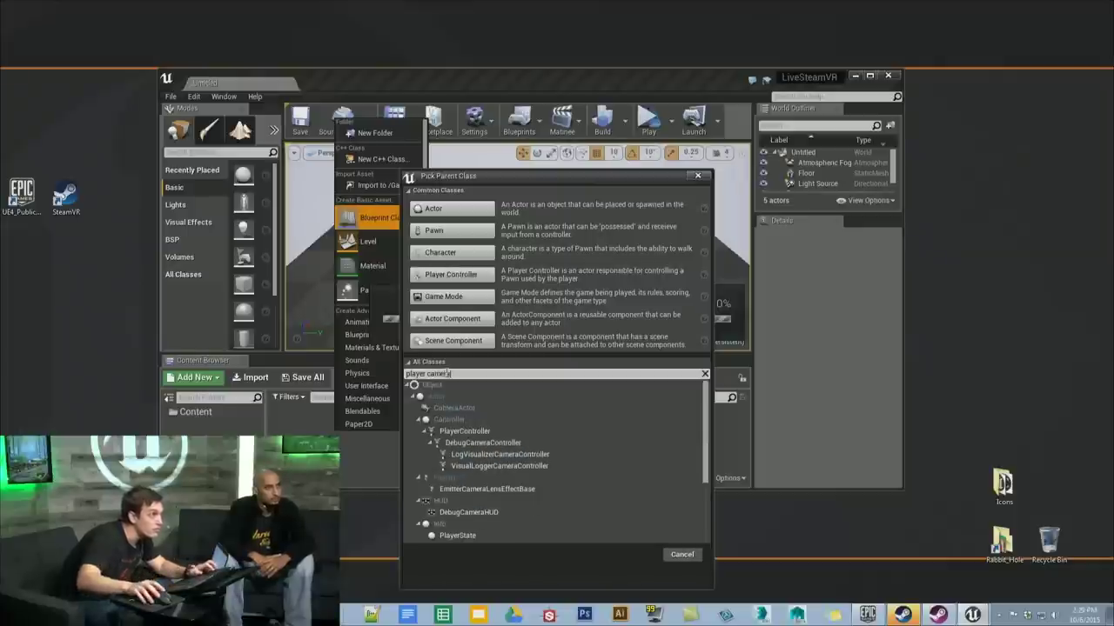
pyautogui.write('a')
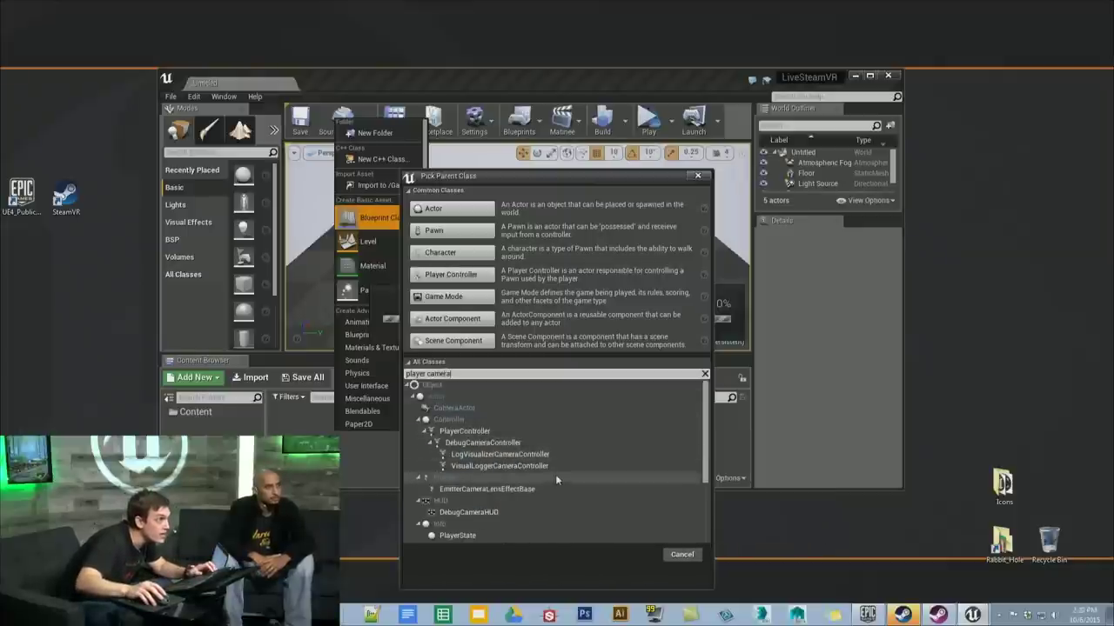
pyautogui.scroll(-3, 555, 501)
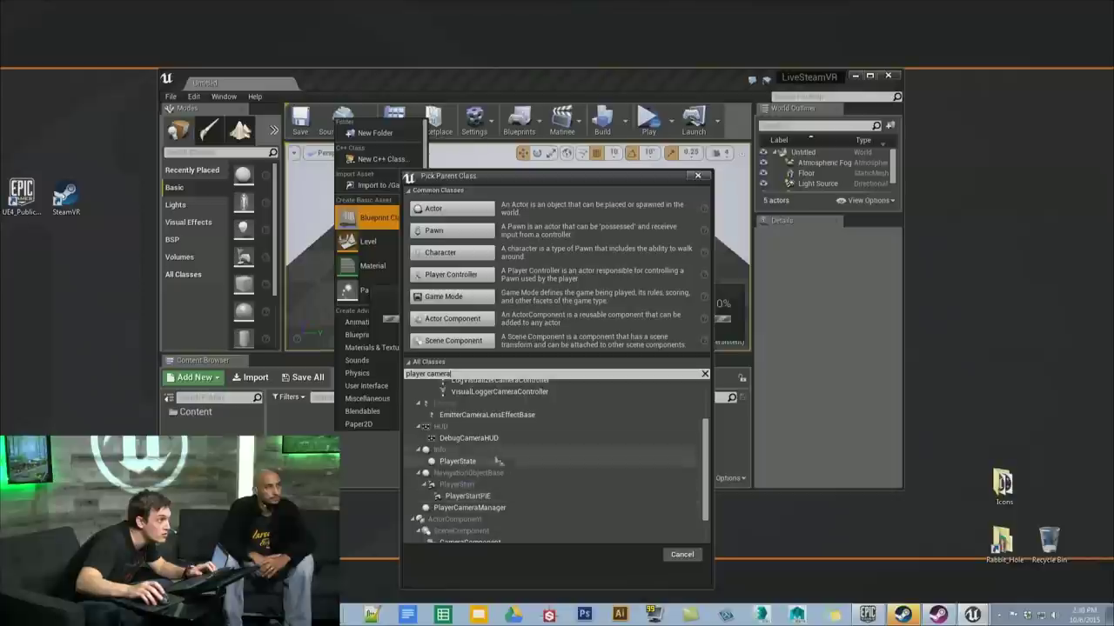
pyautogui.write('man')
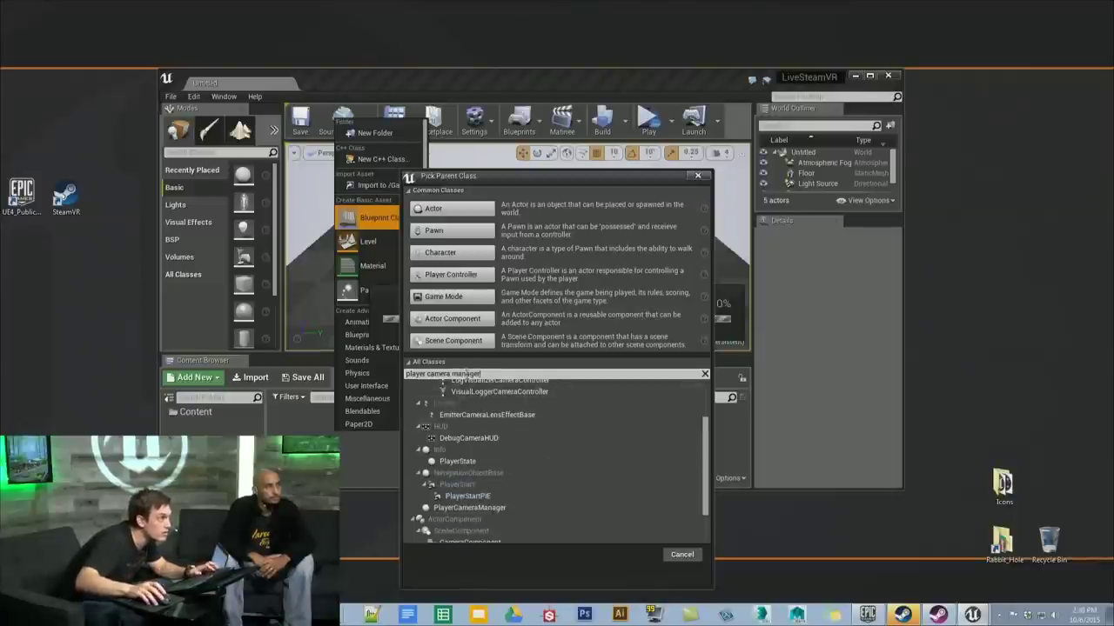
pyautogui.write('ager')
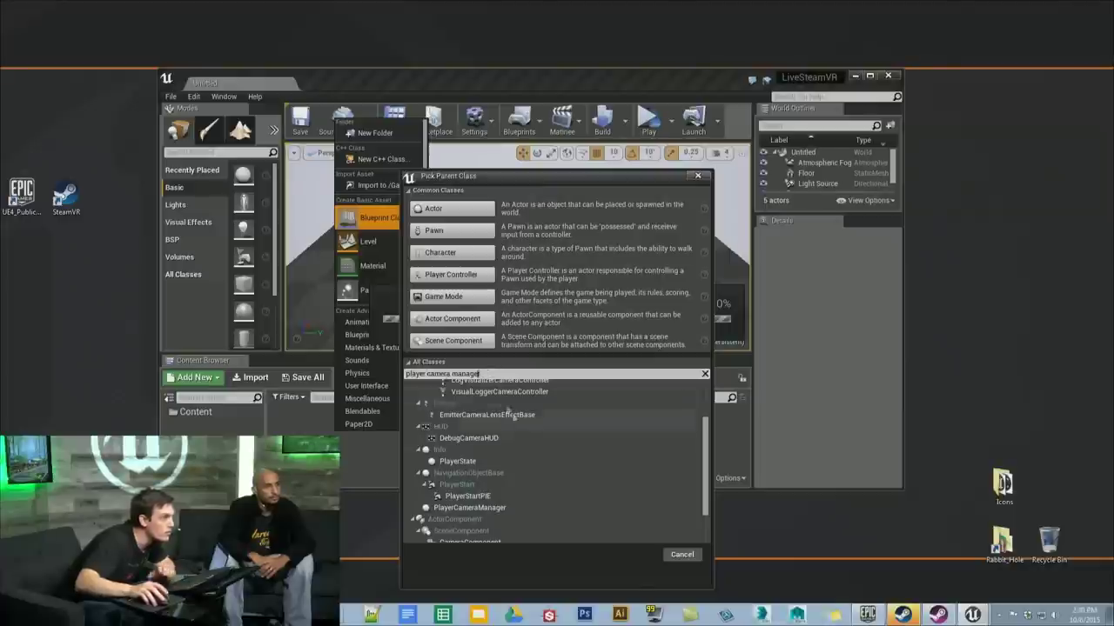
pyautogui.click(522, 507)
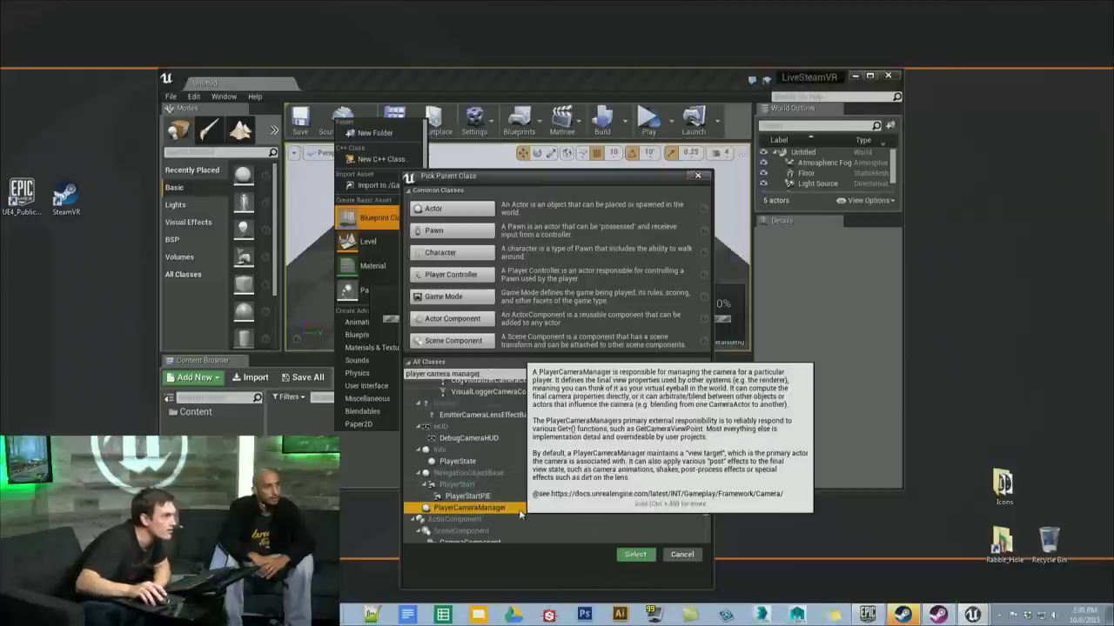
pyautogui.click(619, 554)
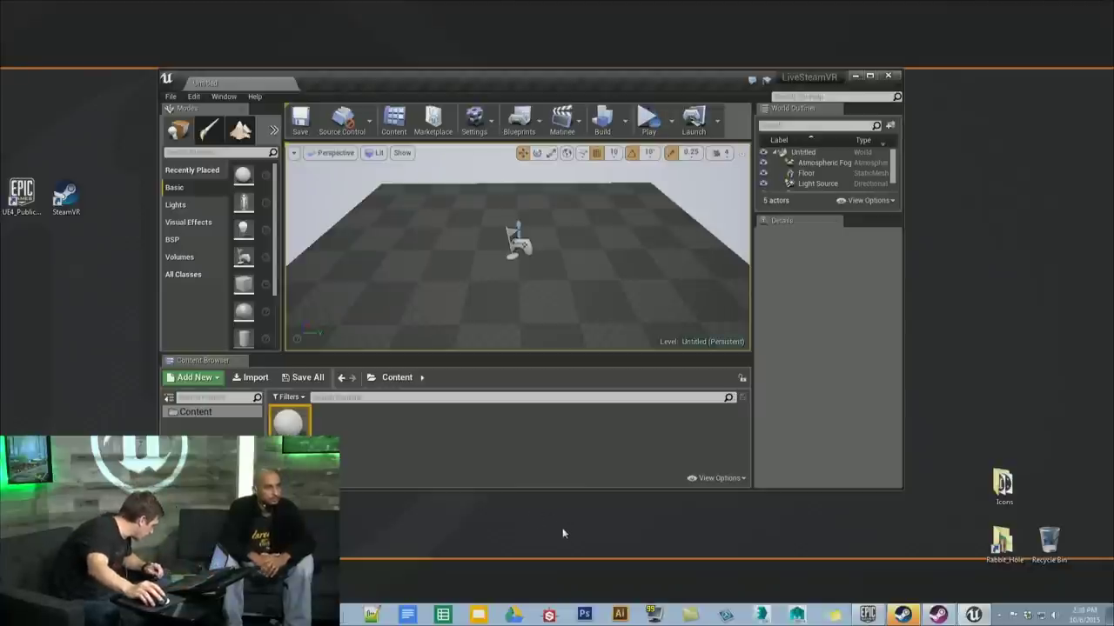
# Enable Follow Hmd Orientation in the VR_Camera_Mag class defaults, compile the Blueprint and close its editor
pyautogui.doubleClick(287, 428)
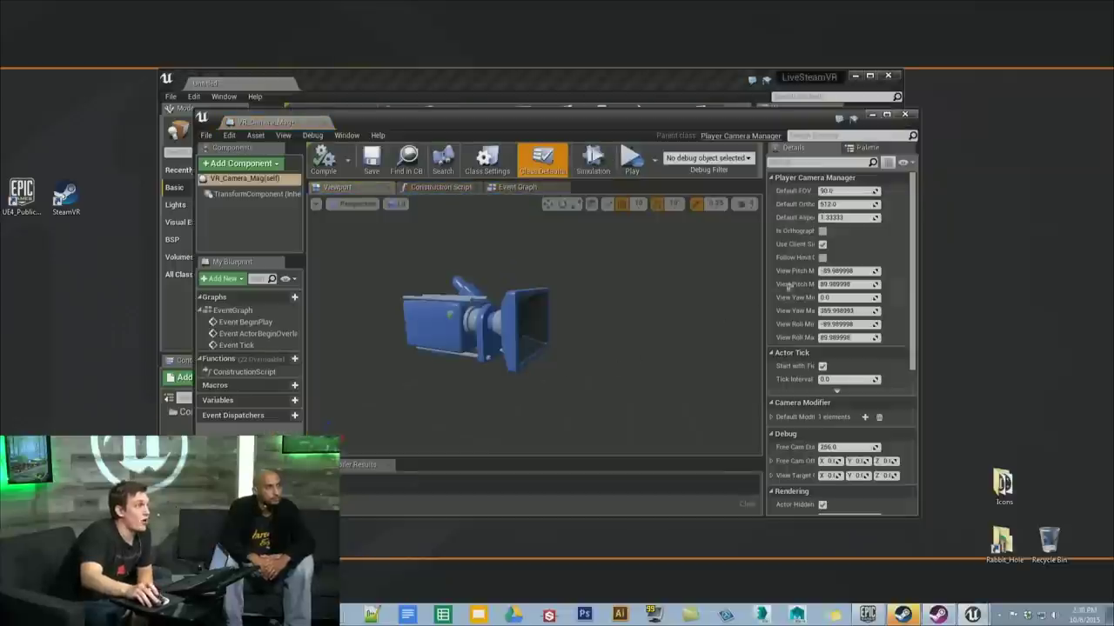
pyautogui.moveTo(817, 236); pyautogui.dragTo(857, 236)
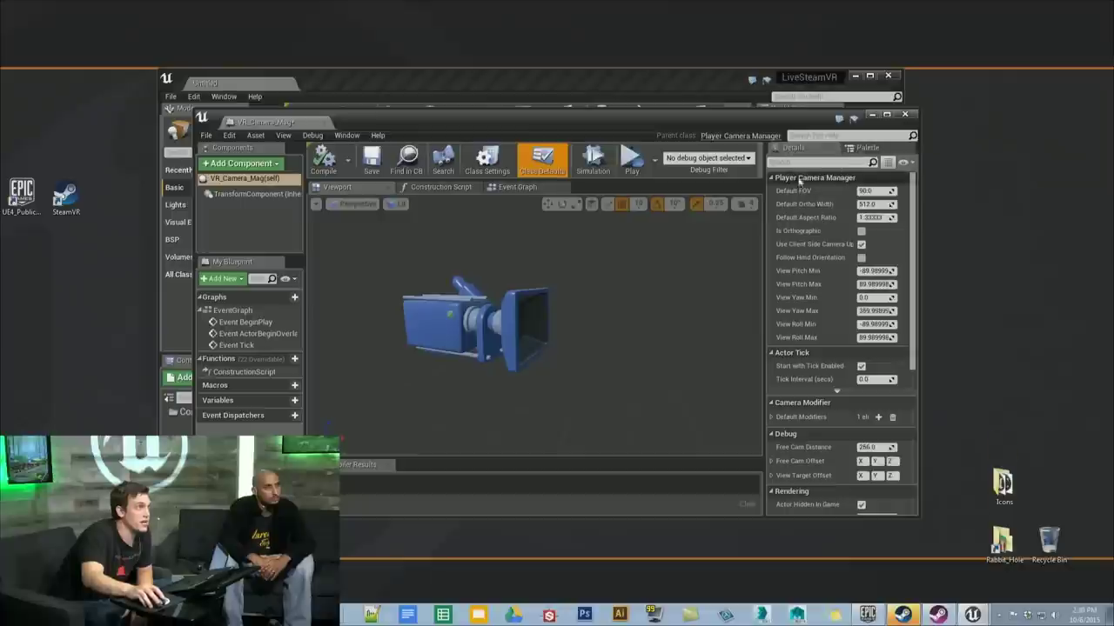
pyautogui.click(861, 259)
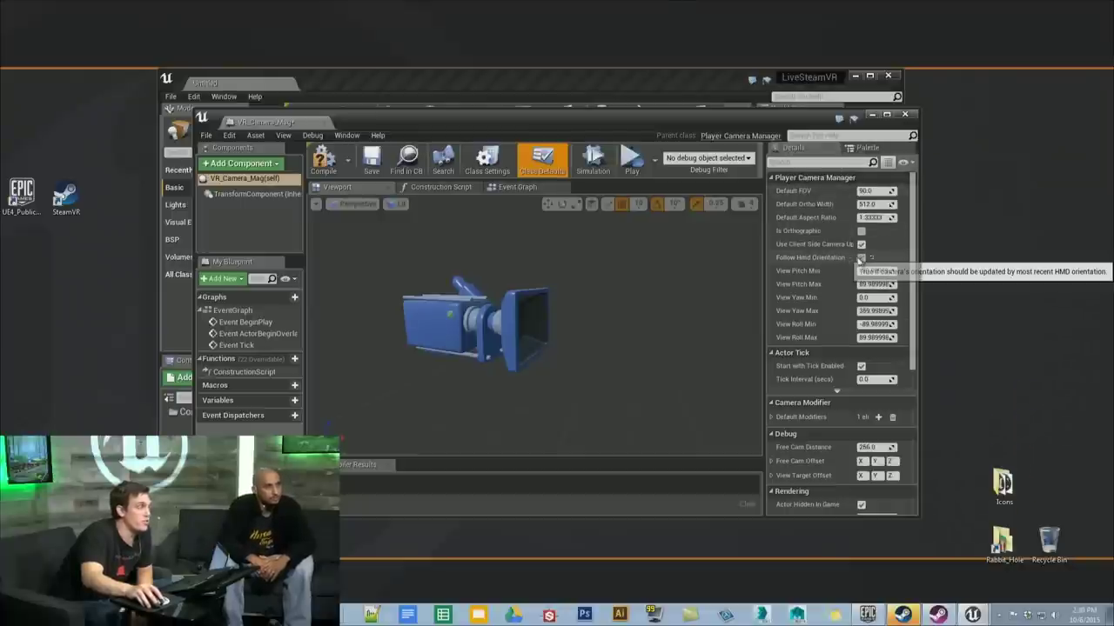
pyautogui.click(331, 157)
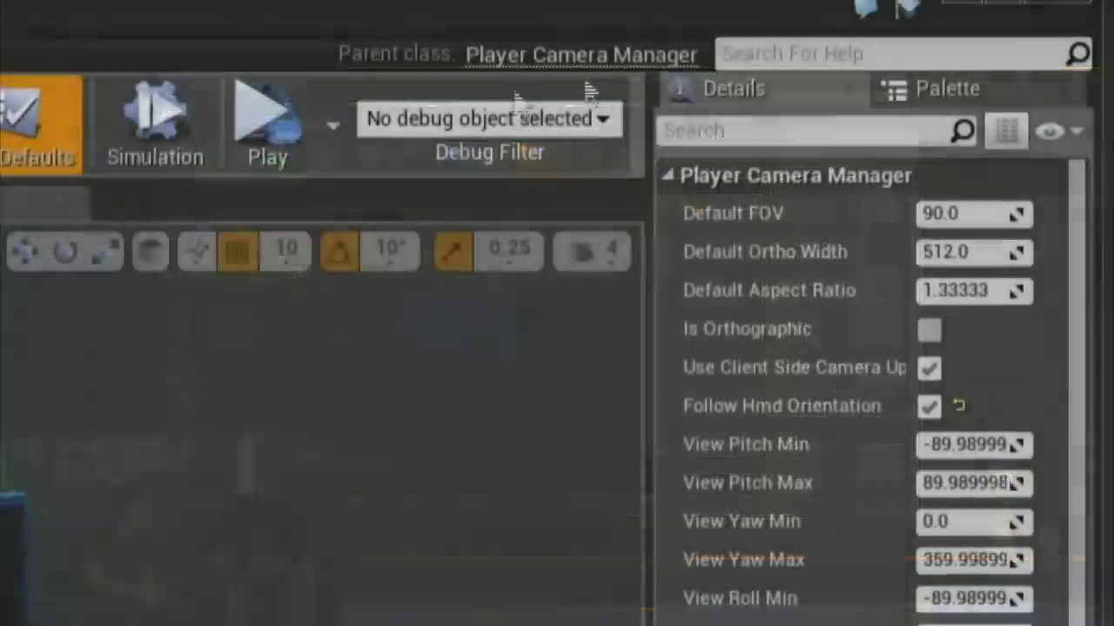
pyautogui.click(1050, 7)
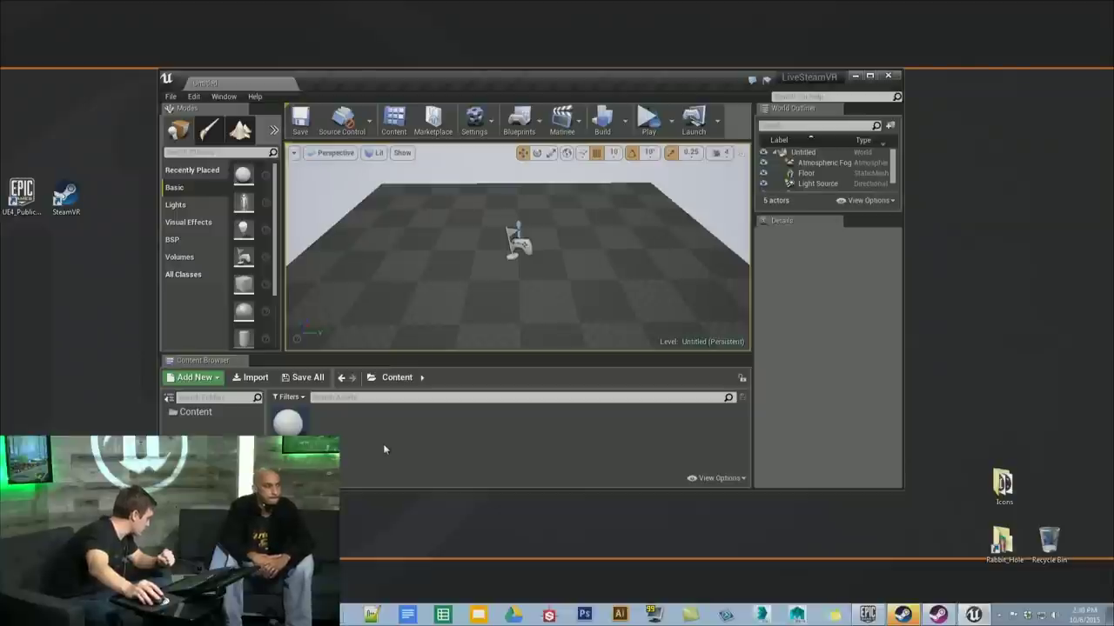
# Create a Blueprint class named VR_PC in the Content folder with Player Controller as its parent class
pyautogui.rightClick(379, 435)
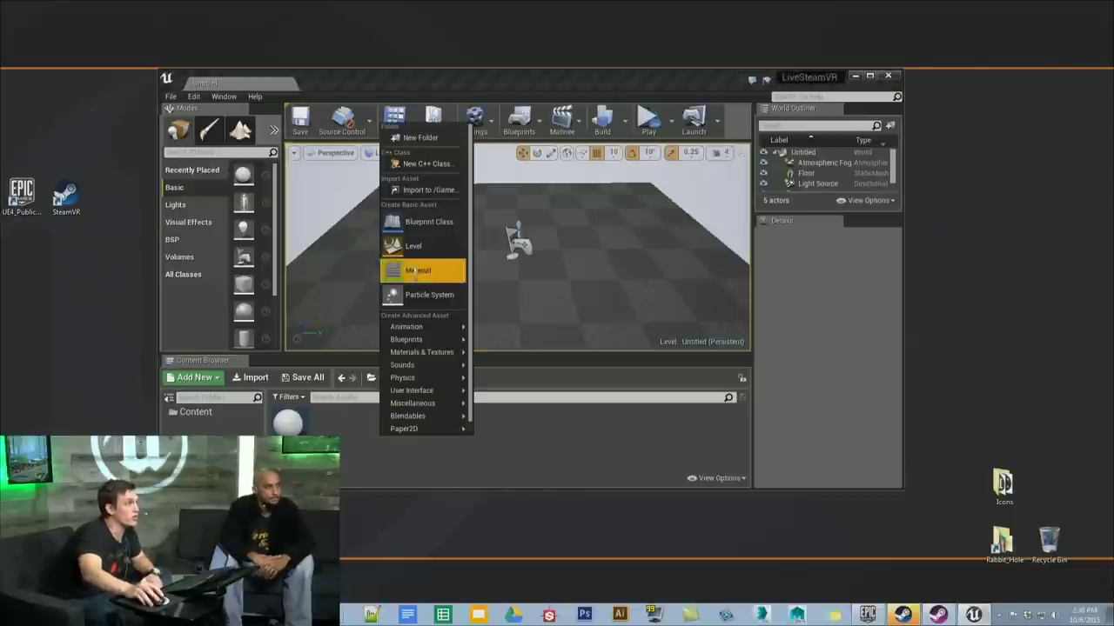
pyautogui.click(432, 228)
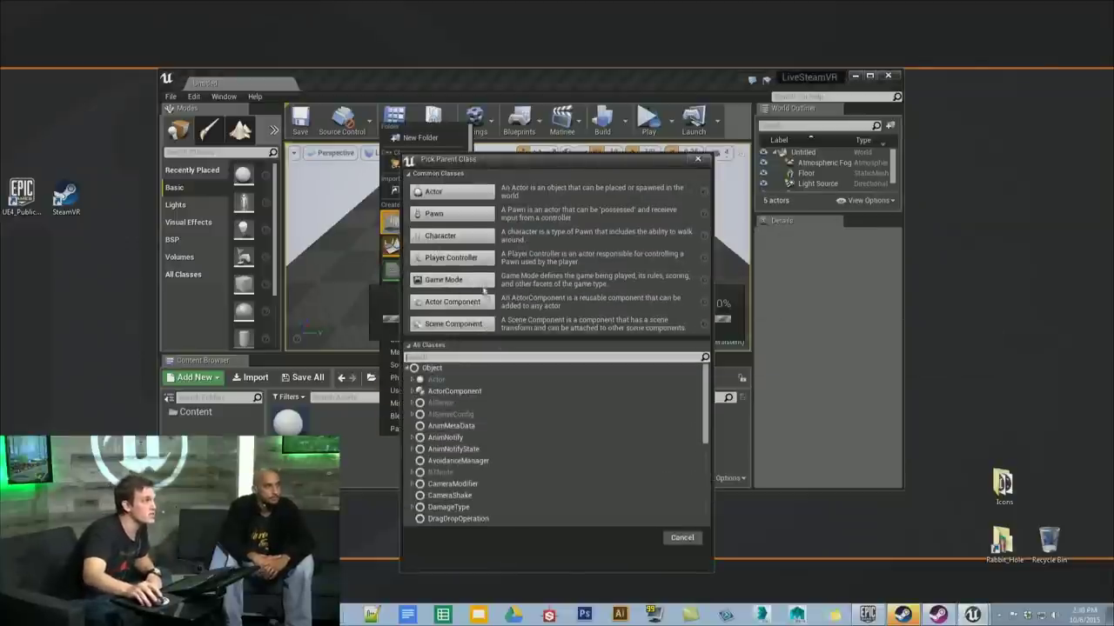
pyautogui.click(475, 263)
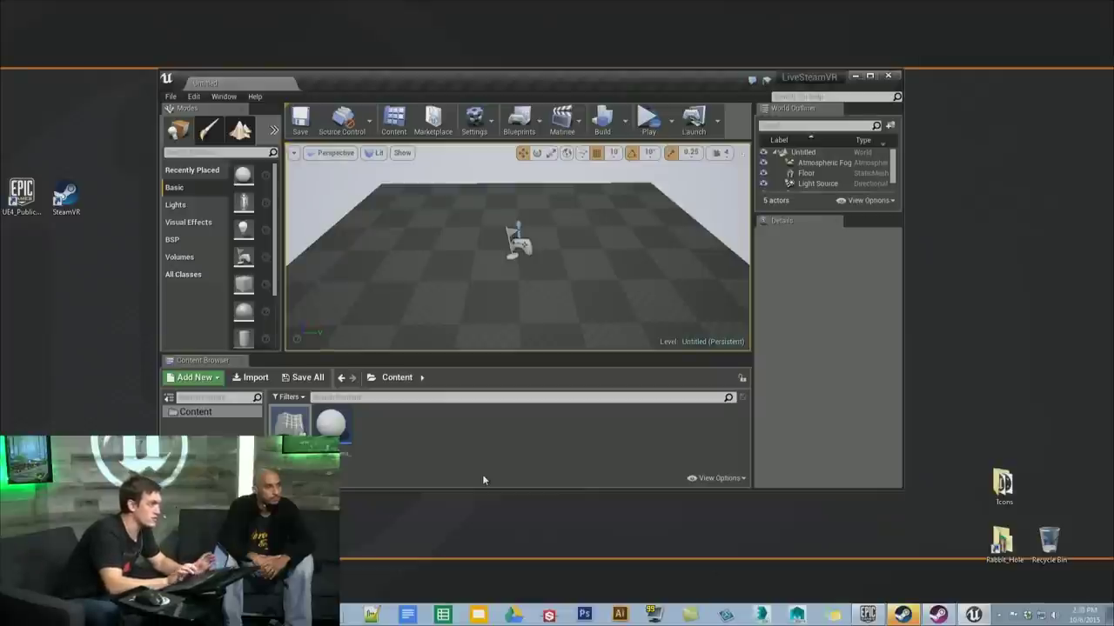
pyautogui.press('Return')
# Set the player camera manager class of VR_PC to VR_Camera_Mag, compile the Blueprint and close its editor
pyautogui.doubleClick(332, 428)
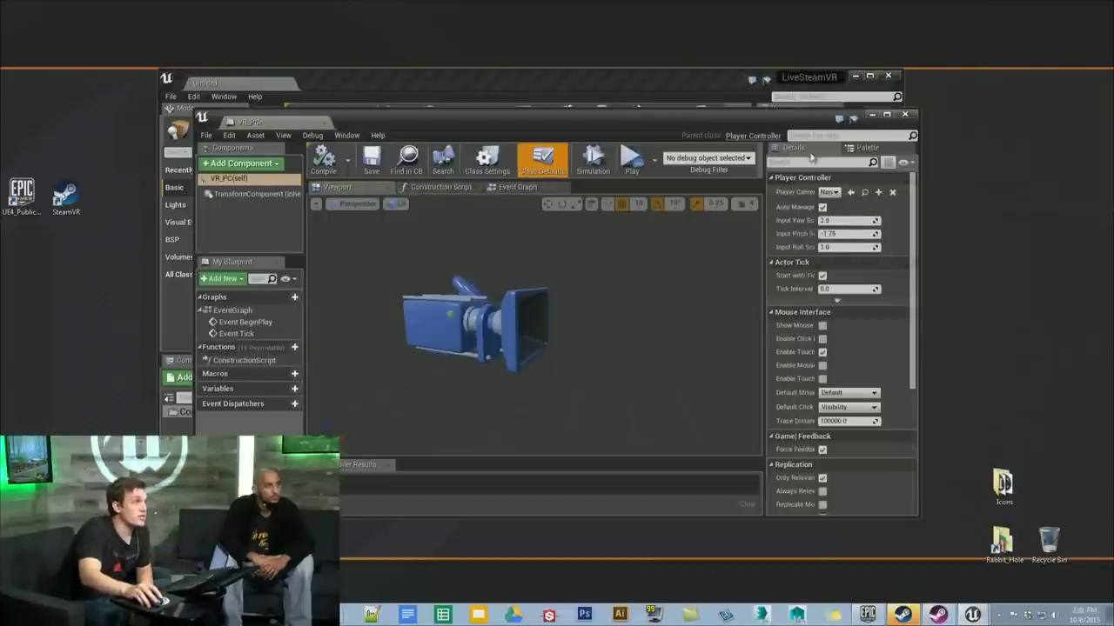
pyautogui.moveTo(761, 130); pyautogui.dragTo(680, 131)
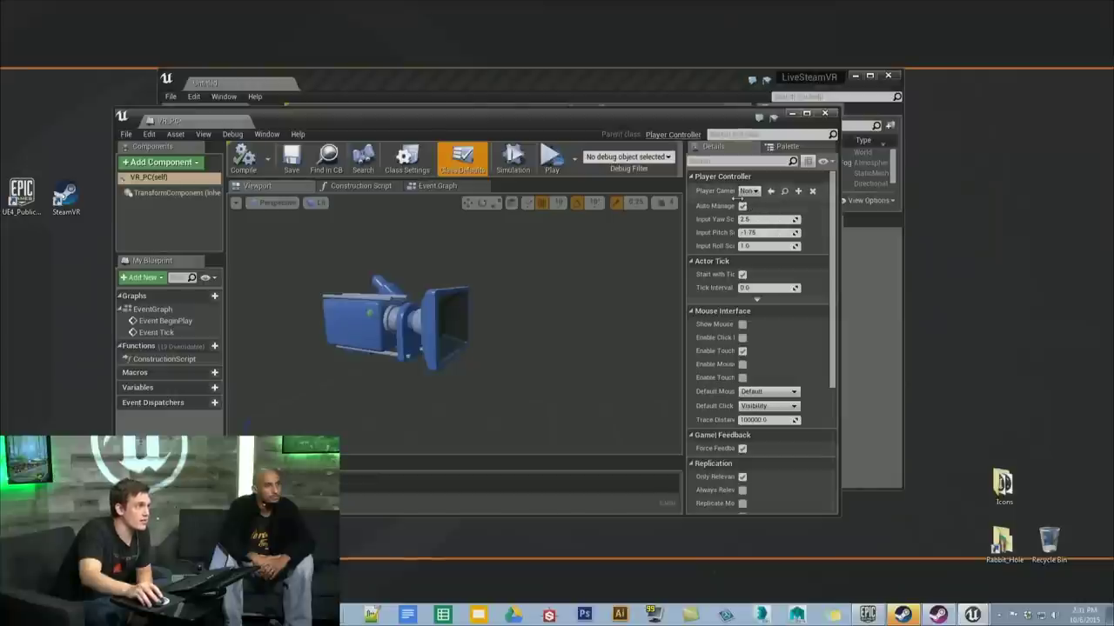
pyautogui.moveTo(737, 200)
pyautogui.mouseDown()
pyautogui.moveTo(774, 201)
pyautogui.moveTo(742, 203)
pyautogui.mouseUp()
pyautogui.click(753, 191)
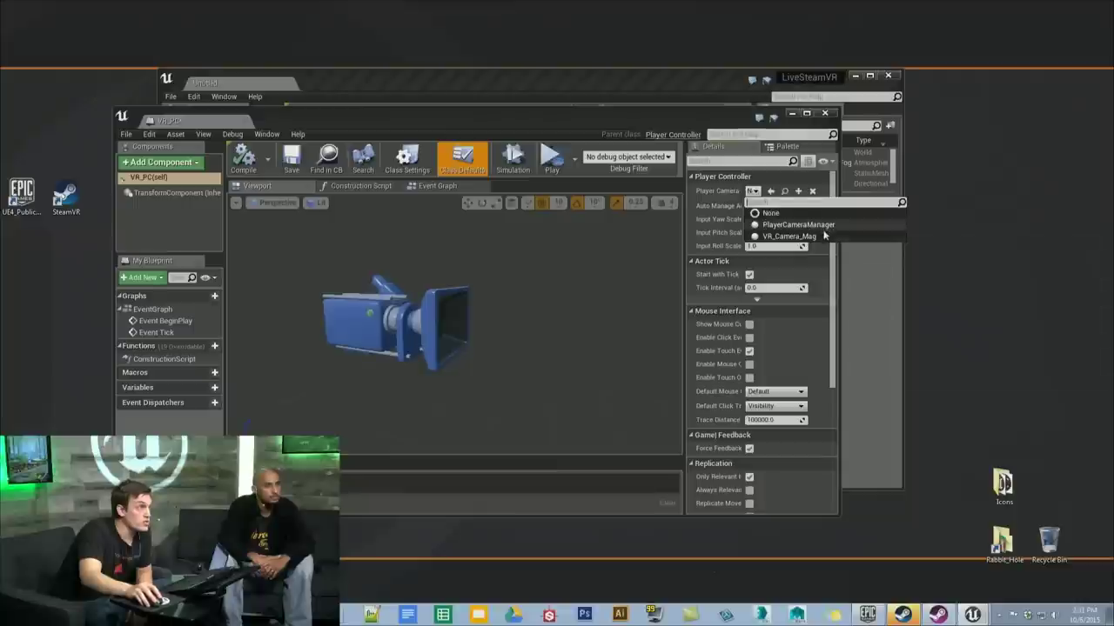
pyautogui.click(822, 233)
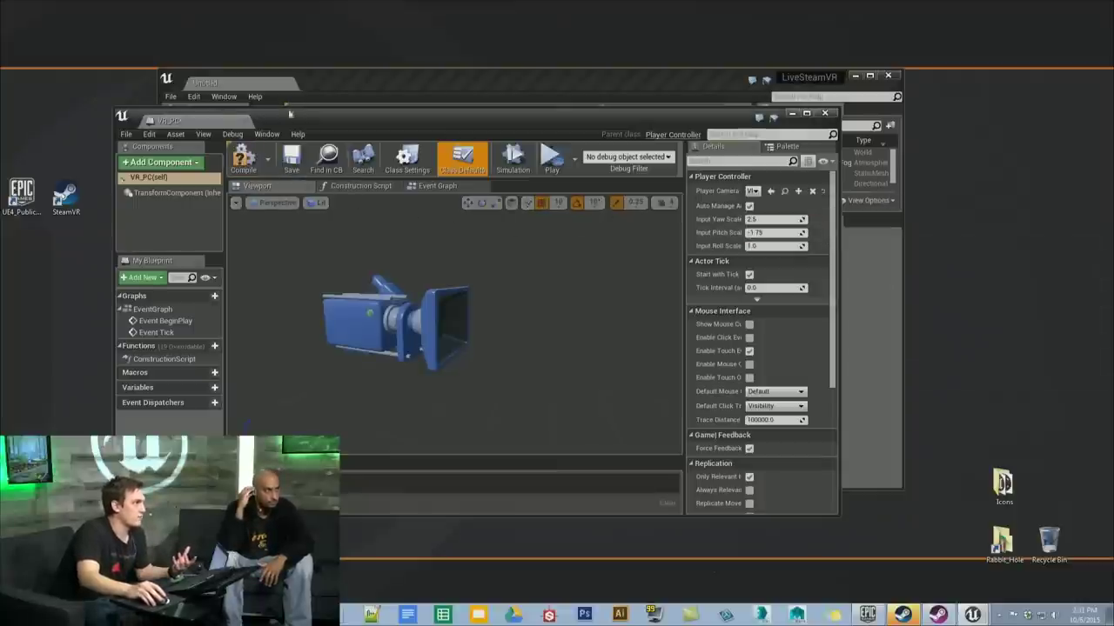
pyautogui.click(244, 159)
pyautogui.moveTo(293, 117); pyautogui.dragTo(500, 180)
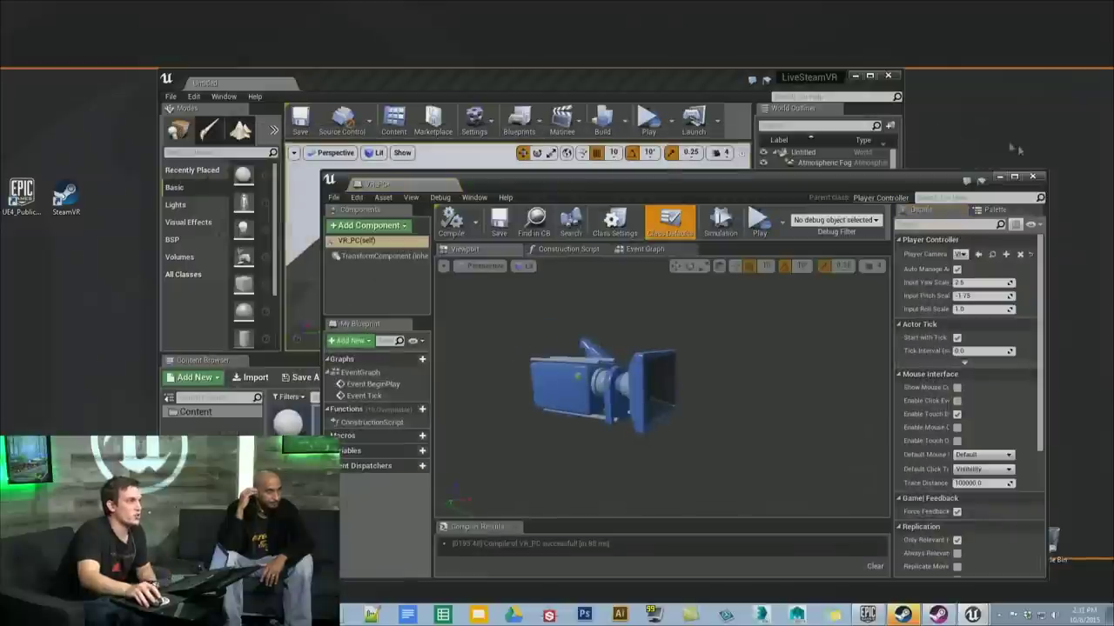
pyautogui.click(1032, 177)
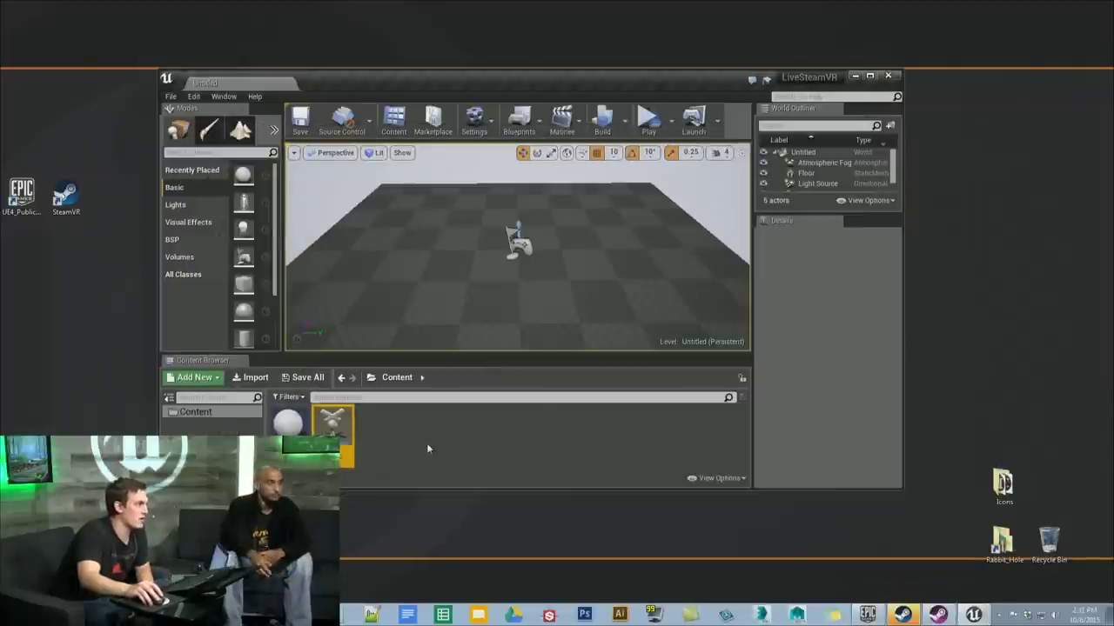
# Create a Blueprint class named VR_Pawn in the Content folder with Pawn as its parent class
pyautogui.click(427, 446)
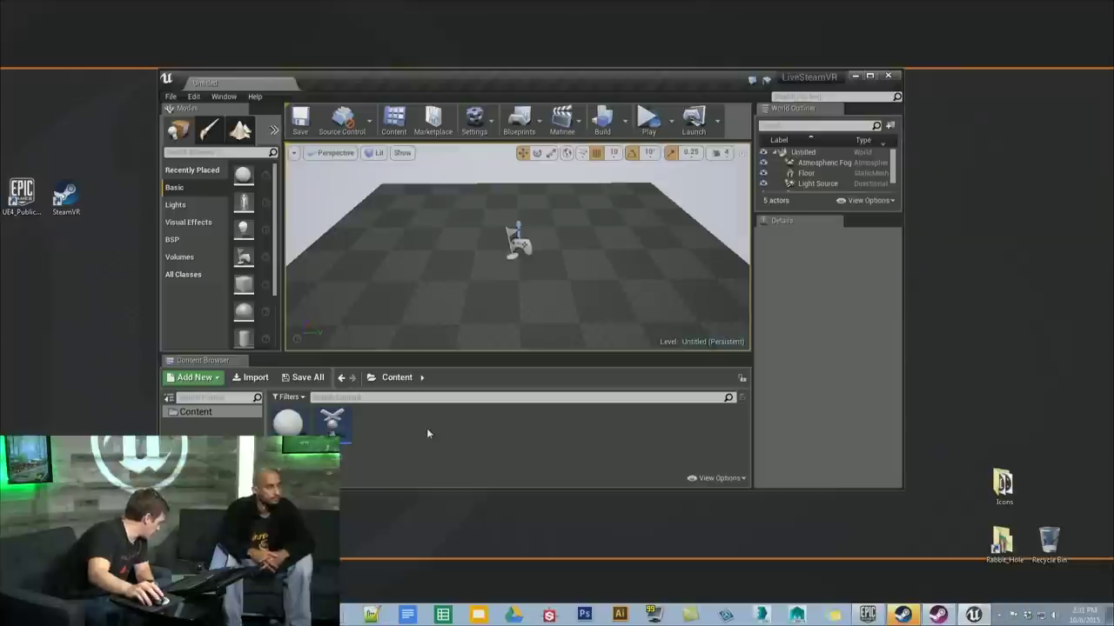
pyautogui.rightClick(426, 433)
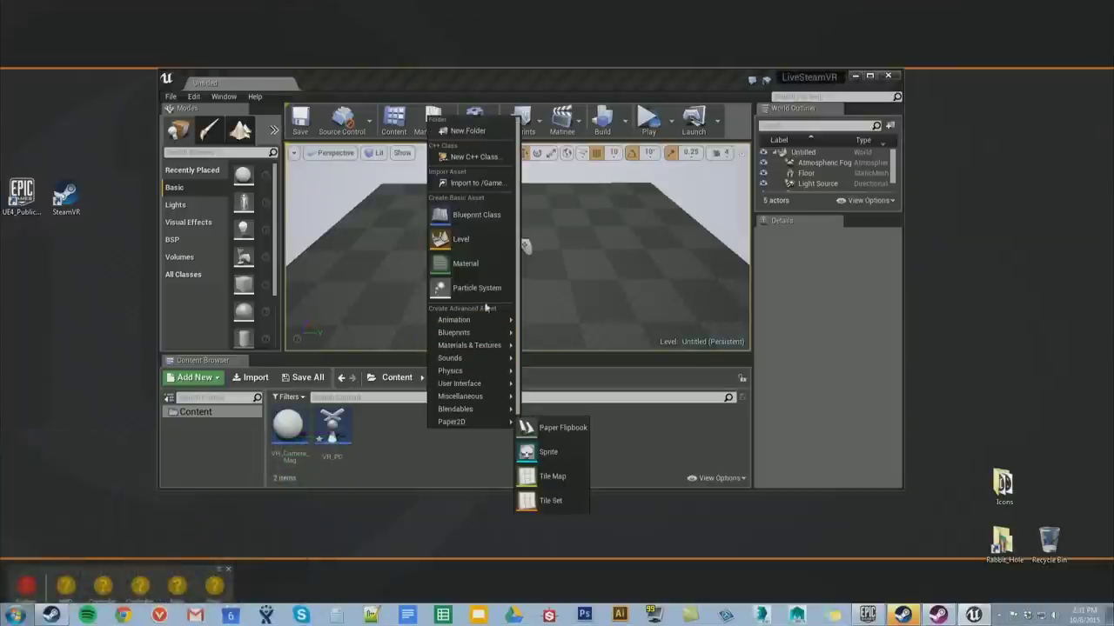
pyautogui.click(474, 215)
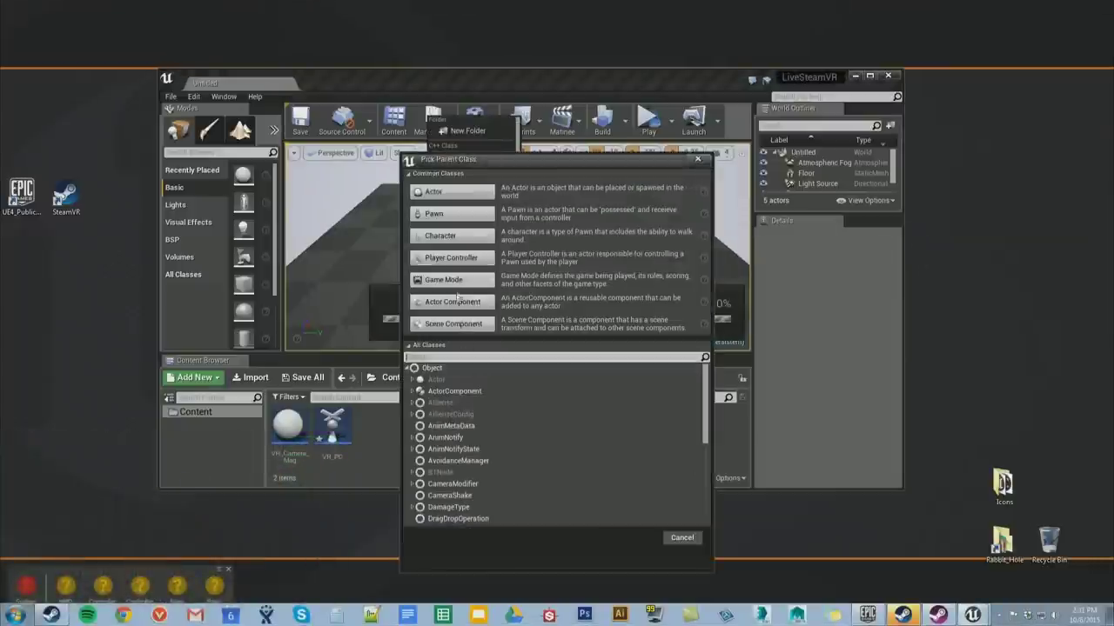
pyautogui.click(454, 216)
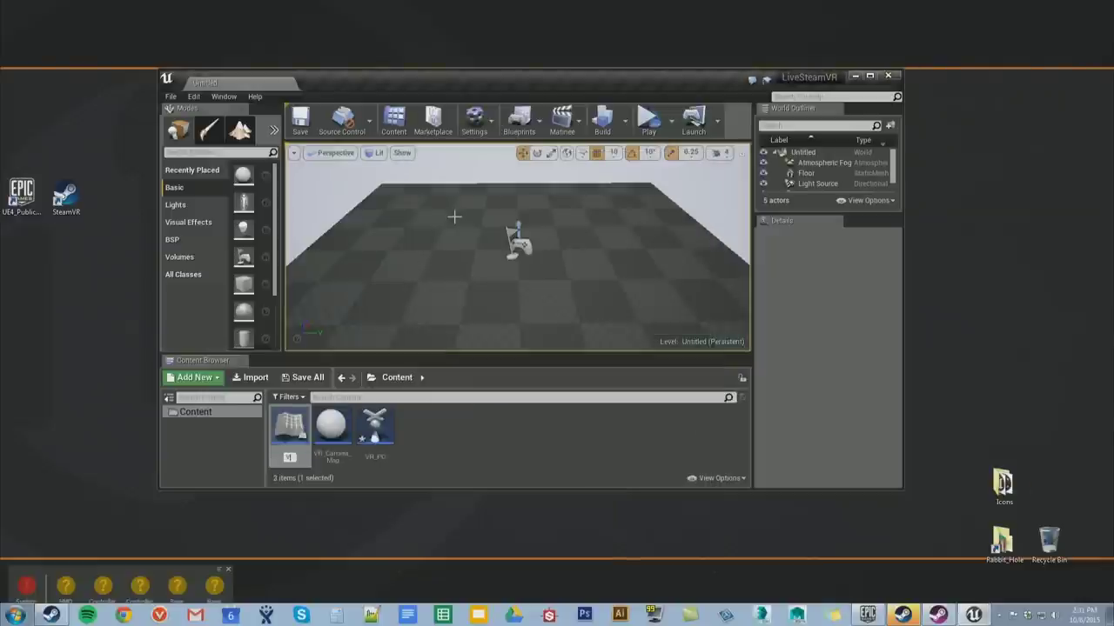
pyautogui.press('Return')
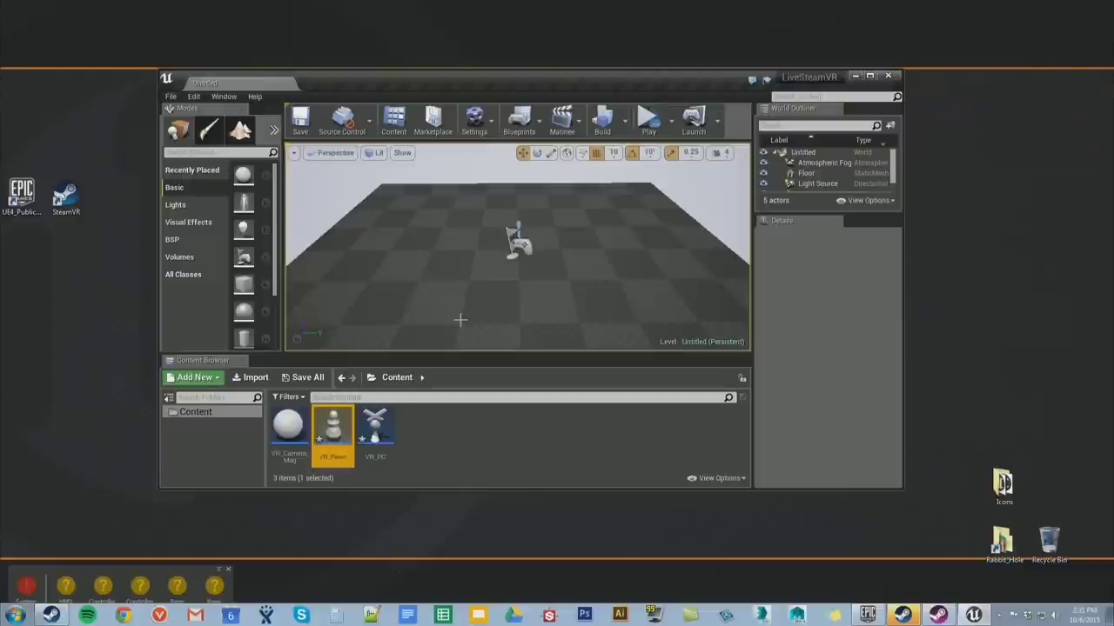
# Set the Base Eye Height of VR_Pawn to 0.0, compile the Blueprint and close its editor
pyautogui.doubleClick(333, 428)
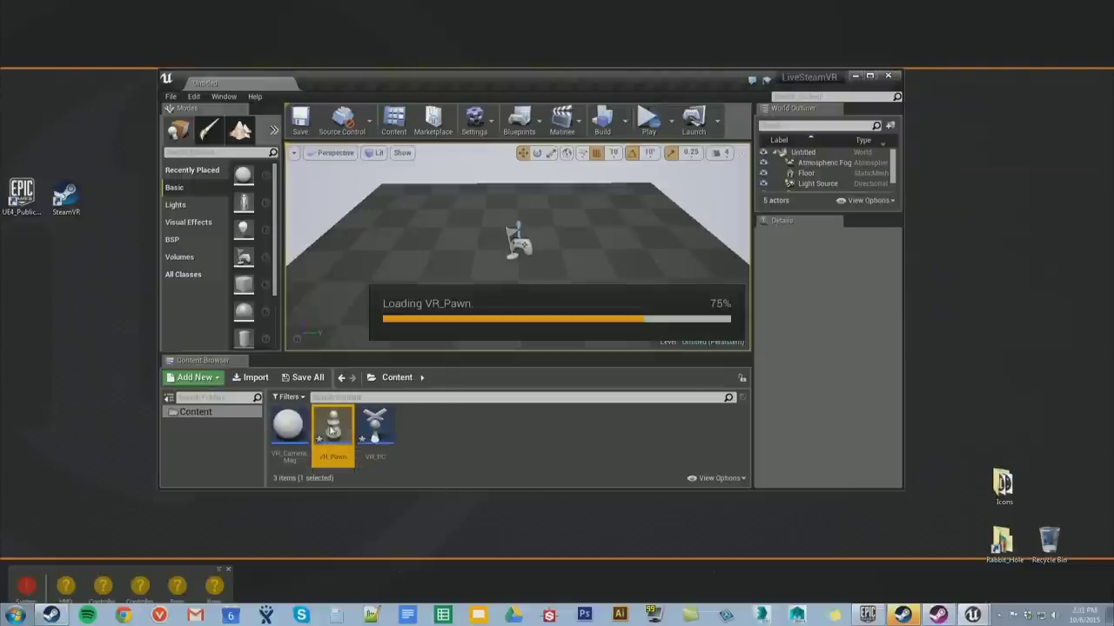
pyautogui.moveTo(630, 178); pyautogui.dragTo(469, 78)
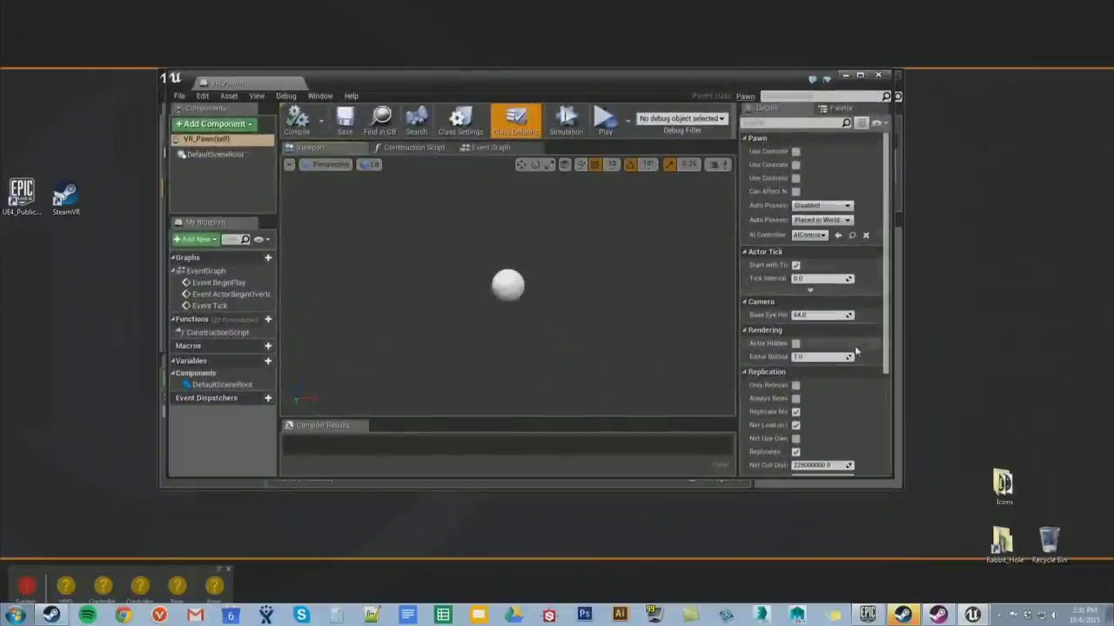
pyautogui.scroll(-5, 861, 357)
pyautogui.scroll(2, 864, 359)
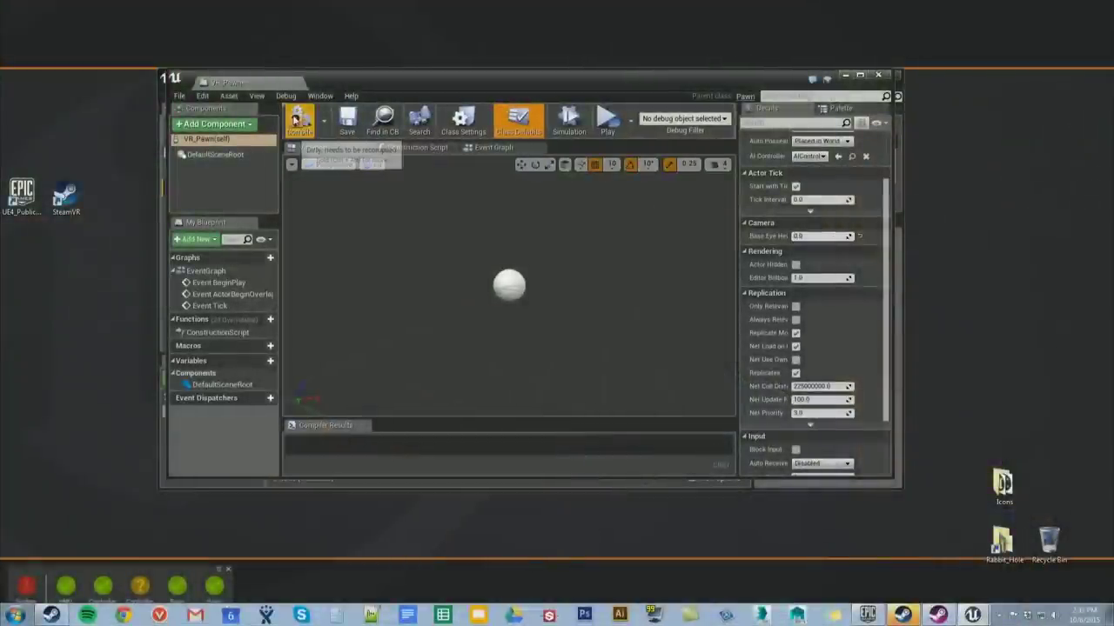
pyautogui.click(298, 119)
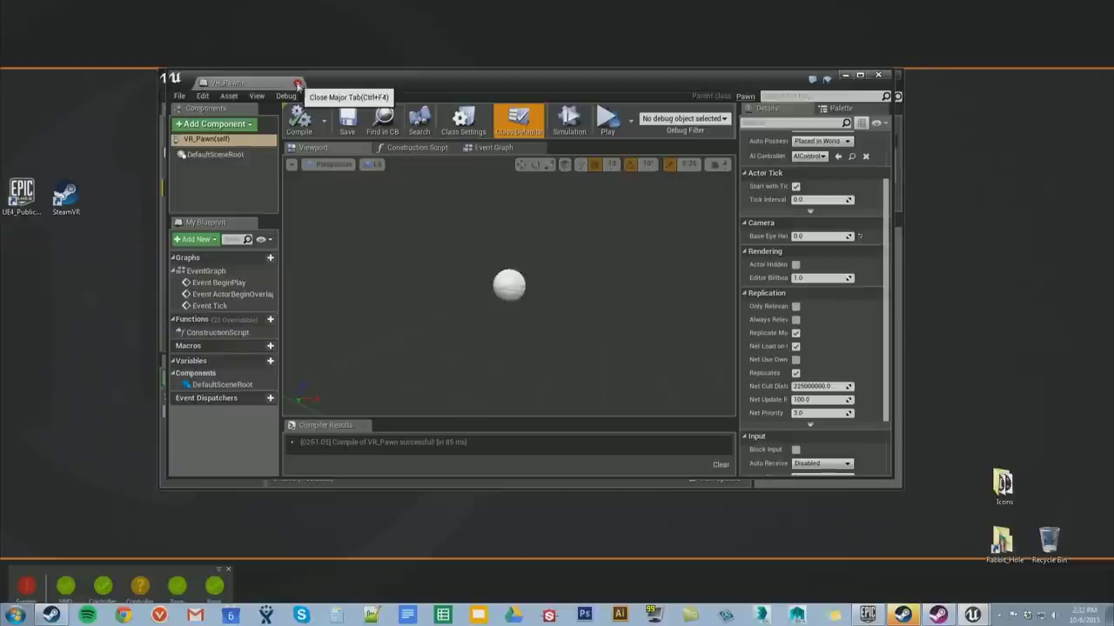
pyautogui.click(299, 84)
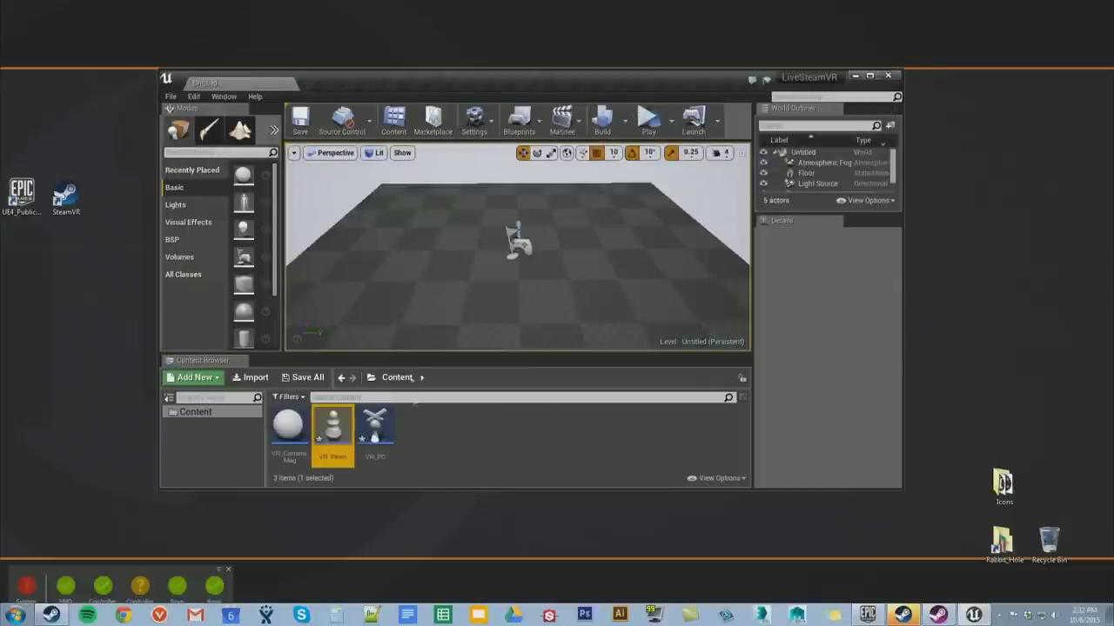
# Create a Blueprint class named VR_GameMode in the Content folder with GameMode as its parent class
pyautogui.click(434, 440)
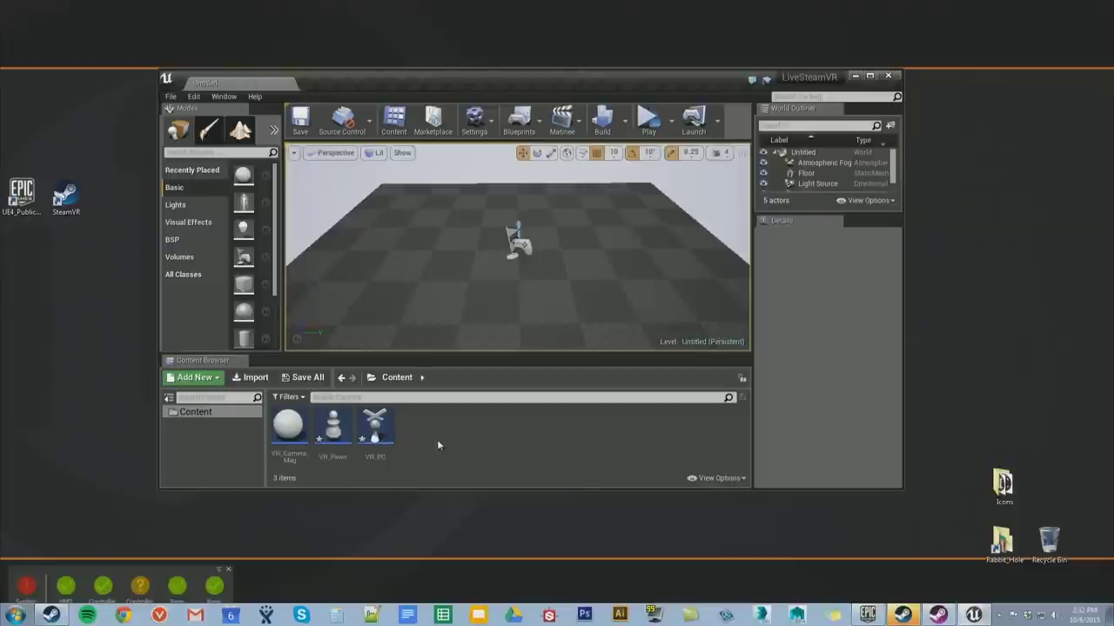
pyautogui.rightClick(429, 431)
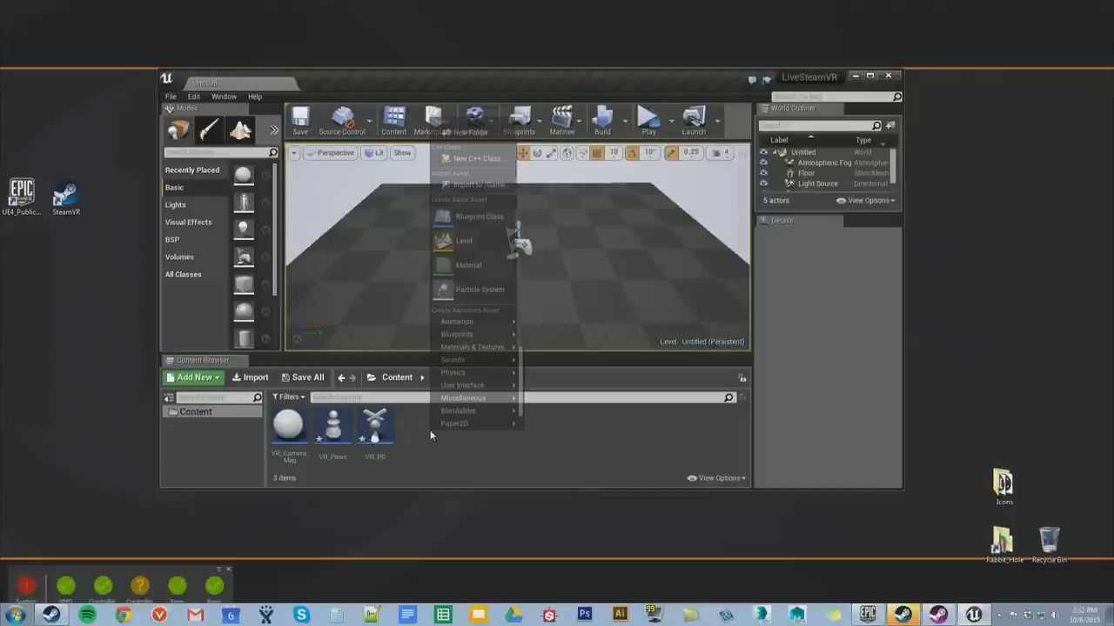
pyautogui.click(474, 217)
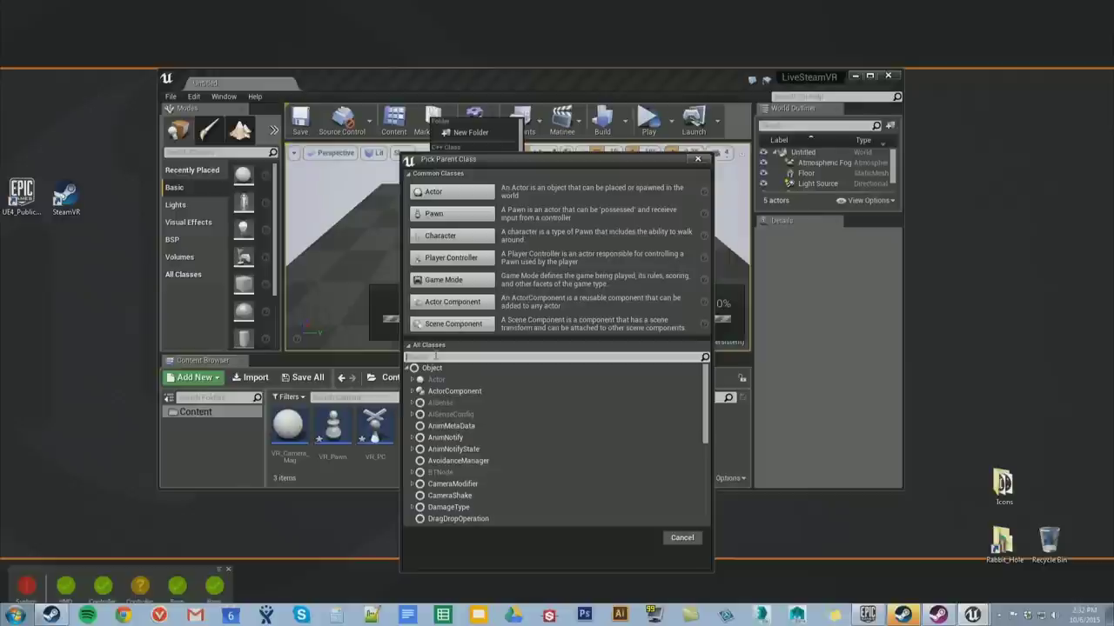
pyautogui.write('ga')
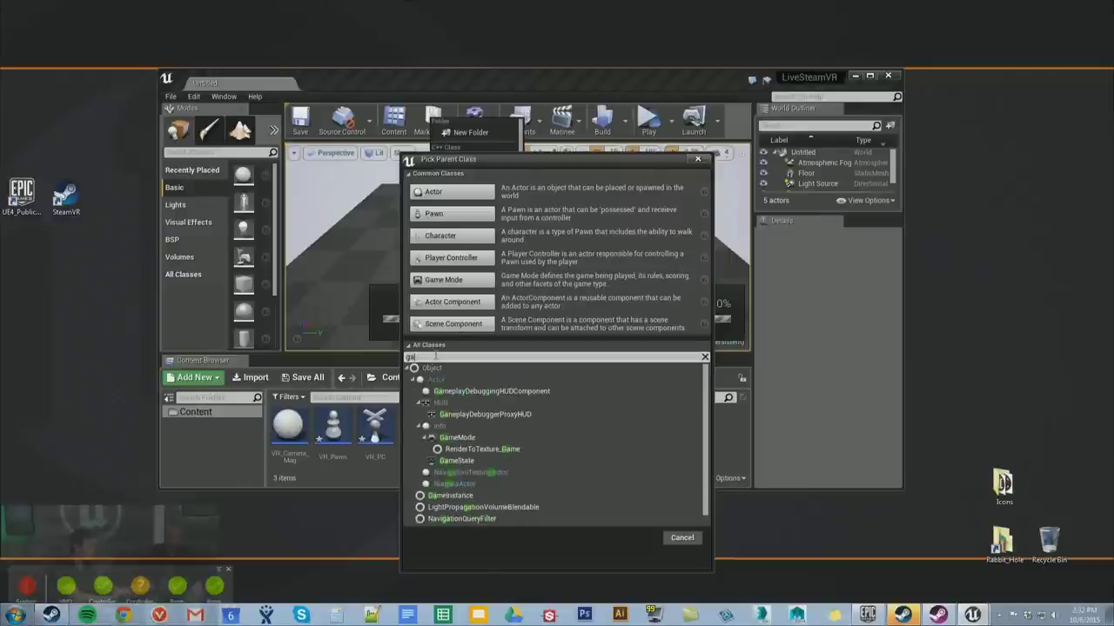
pyautogui.write('me mode')
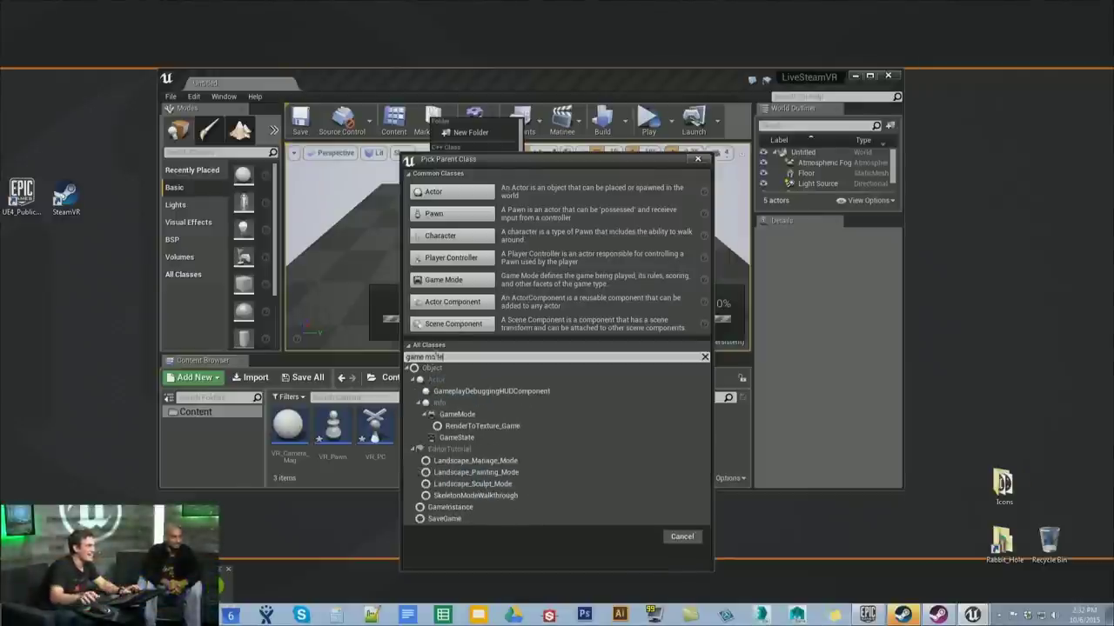
pyautogui.click(455, 414)
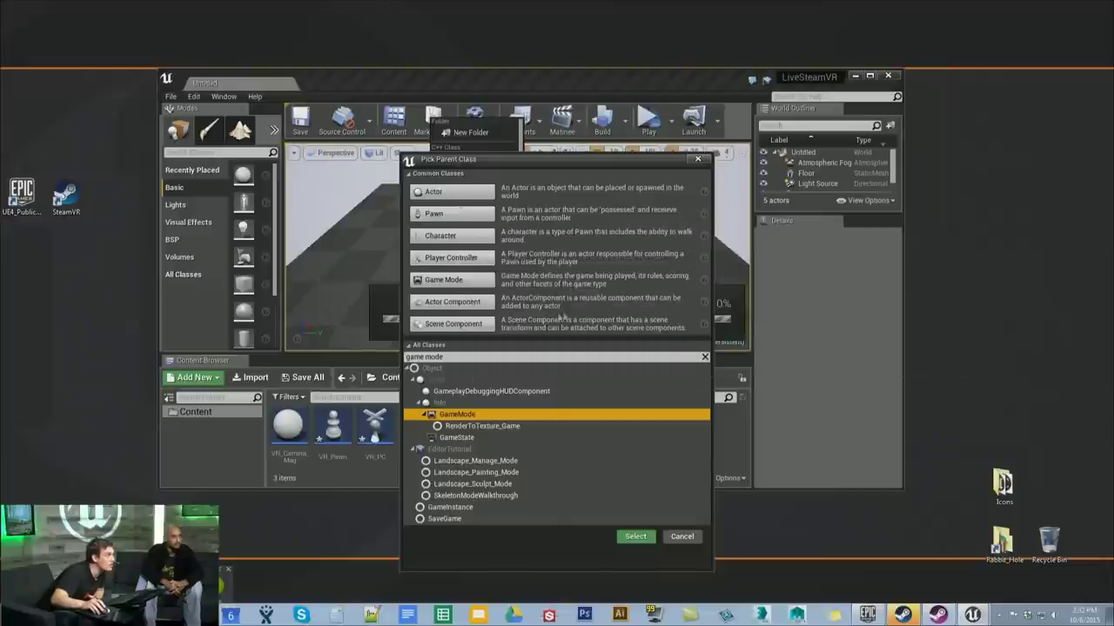
pyautogui.click(458, 320)
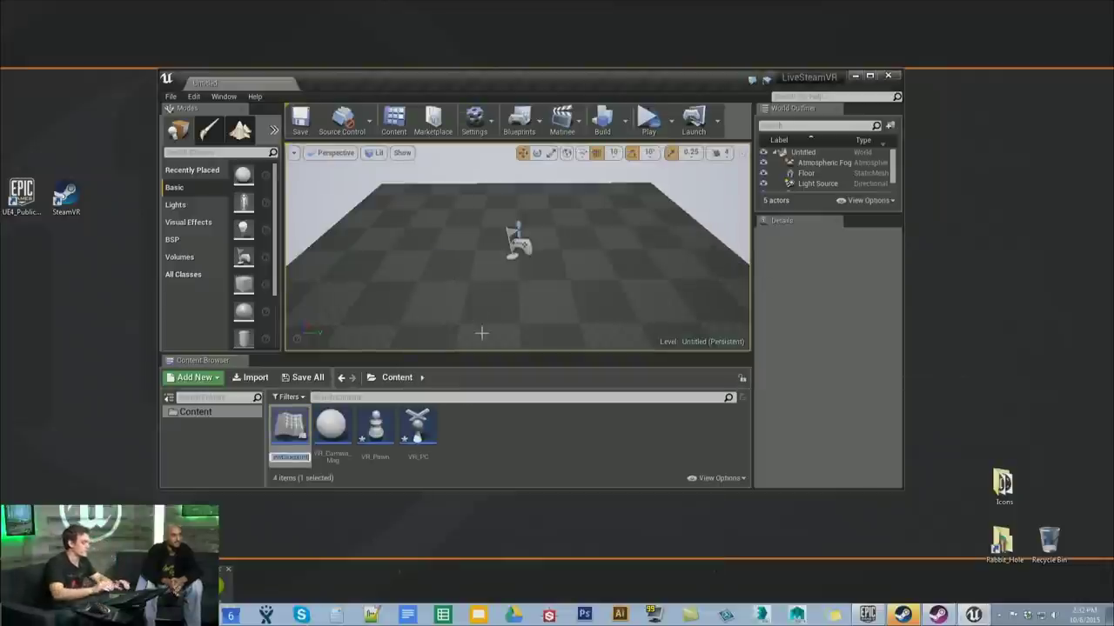
pyautogui.write('VR')
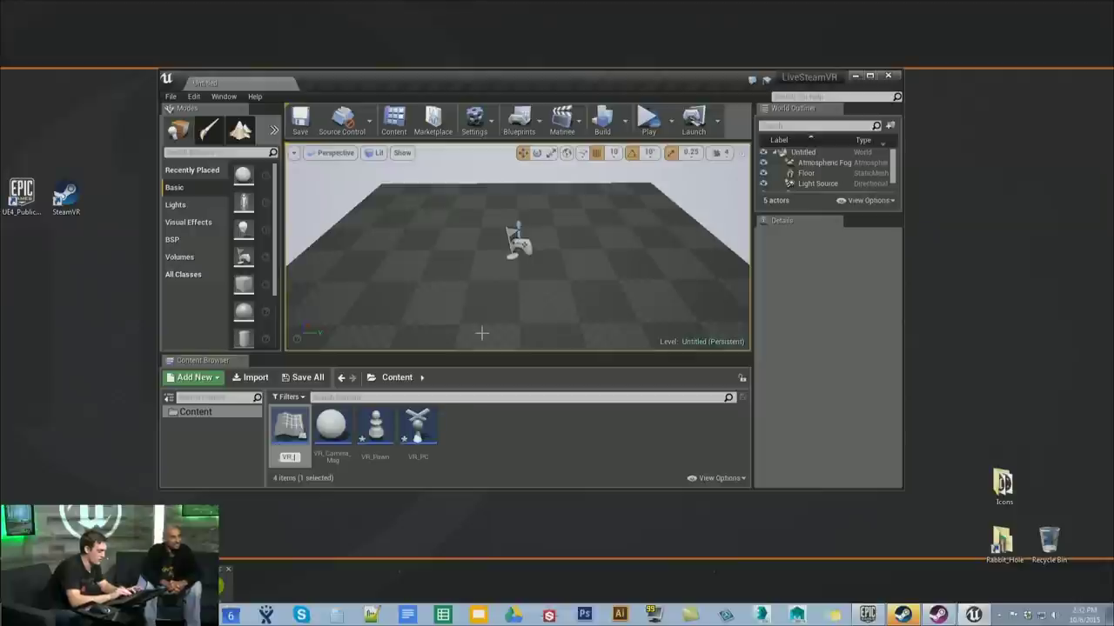
pyautogui.write('_GameMod')
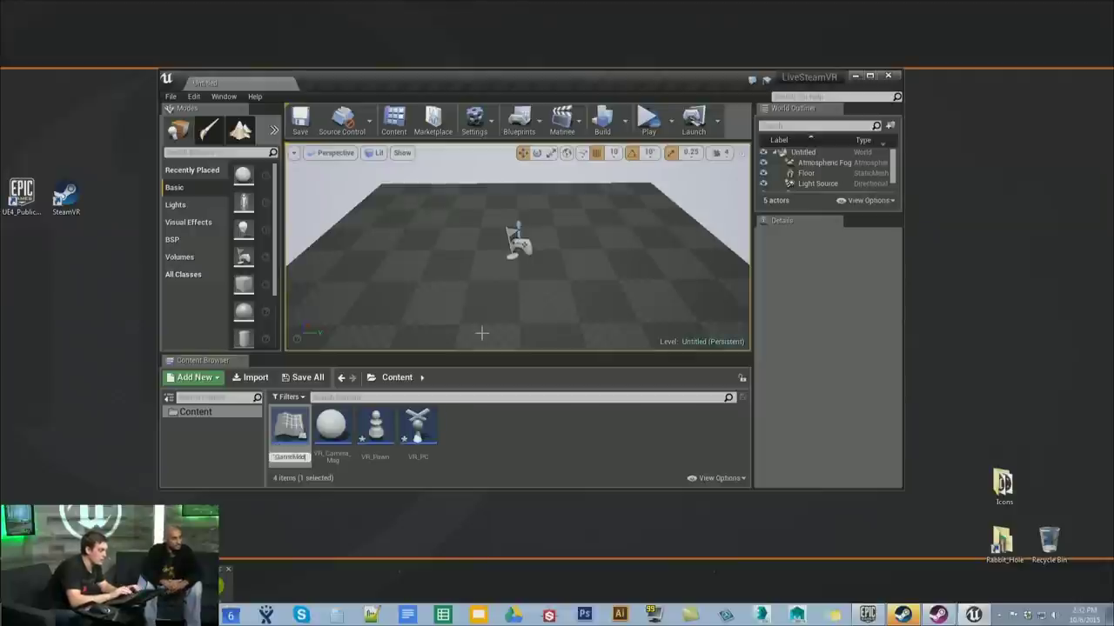
pyautogui.write('e')
pyautogui.press('Return')
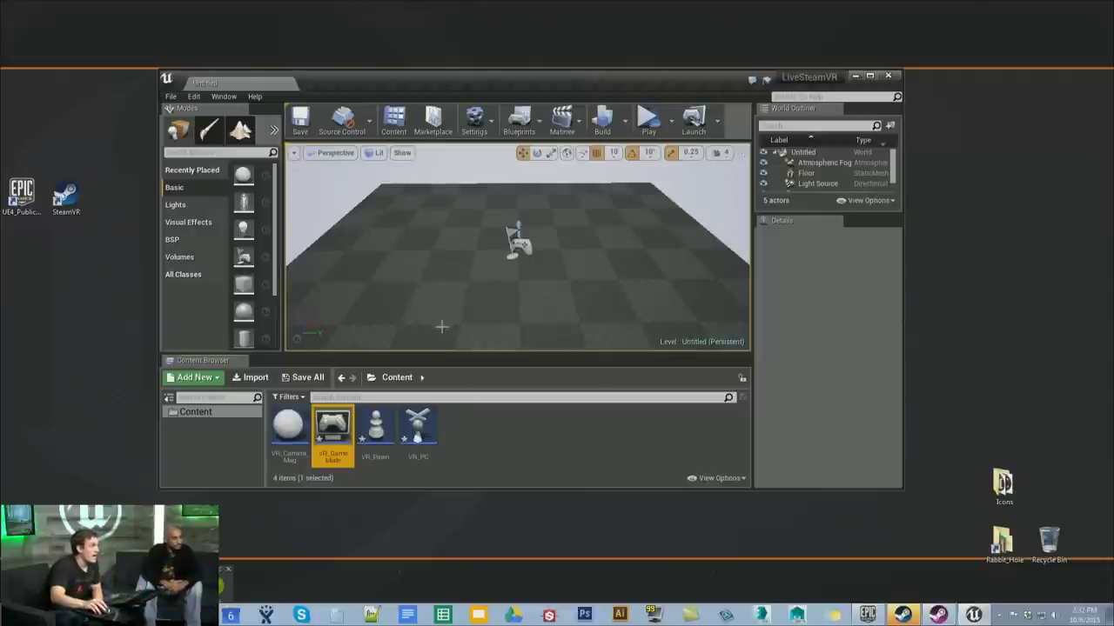
# Save the current level in the Content folder as MYLevel
pyautogui.moveTo(373, 255); pyautogui.dragTo(373, 272)
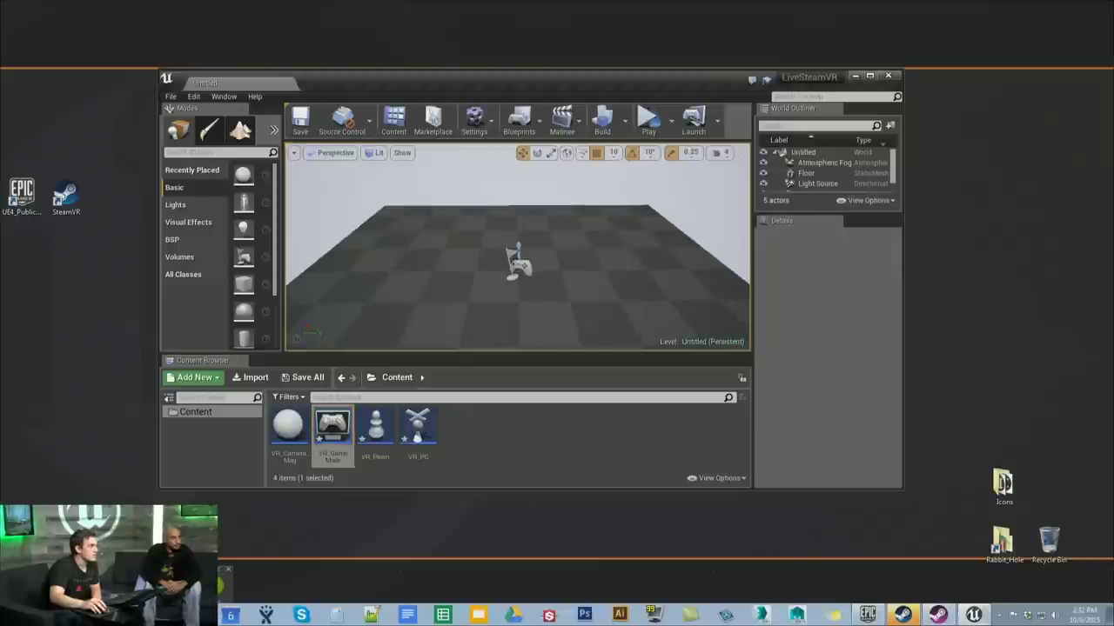
pyautogui.click(300, 123)
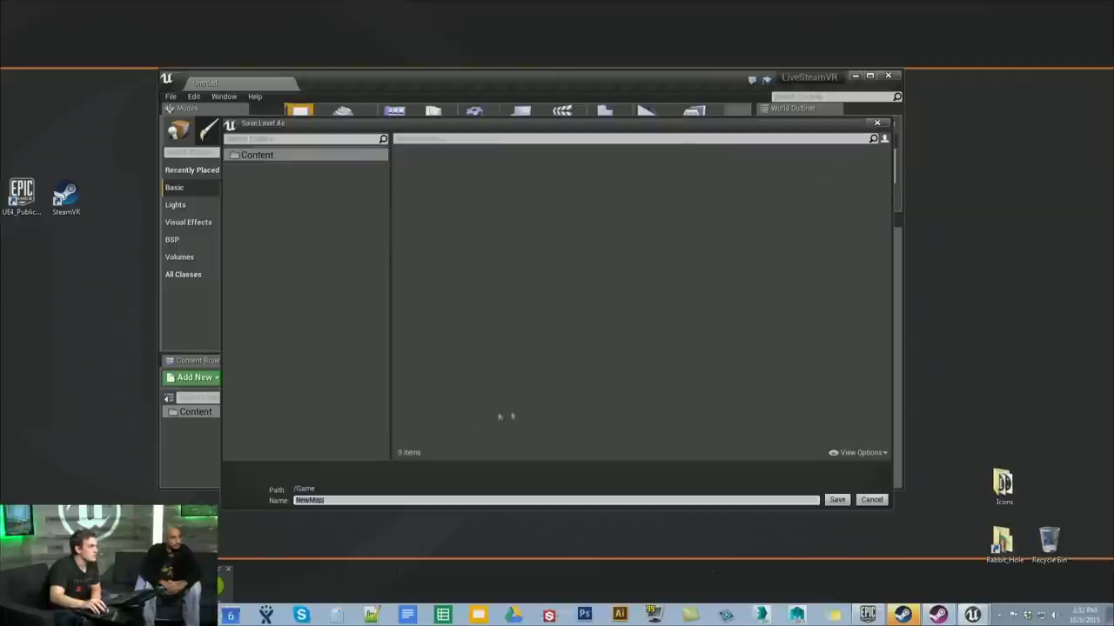
pyautogui.write('MYLevel')
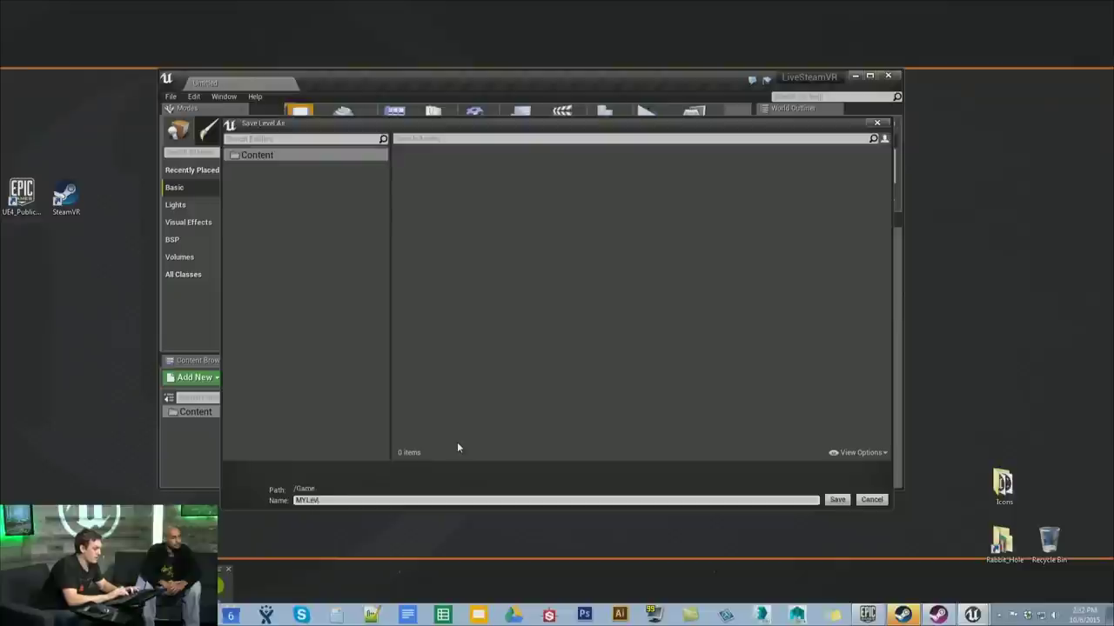
pyautogui.press('Return')
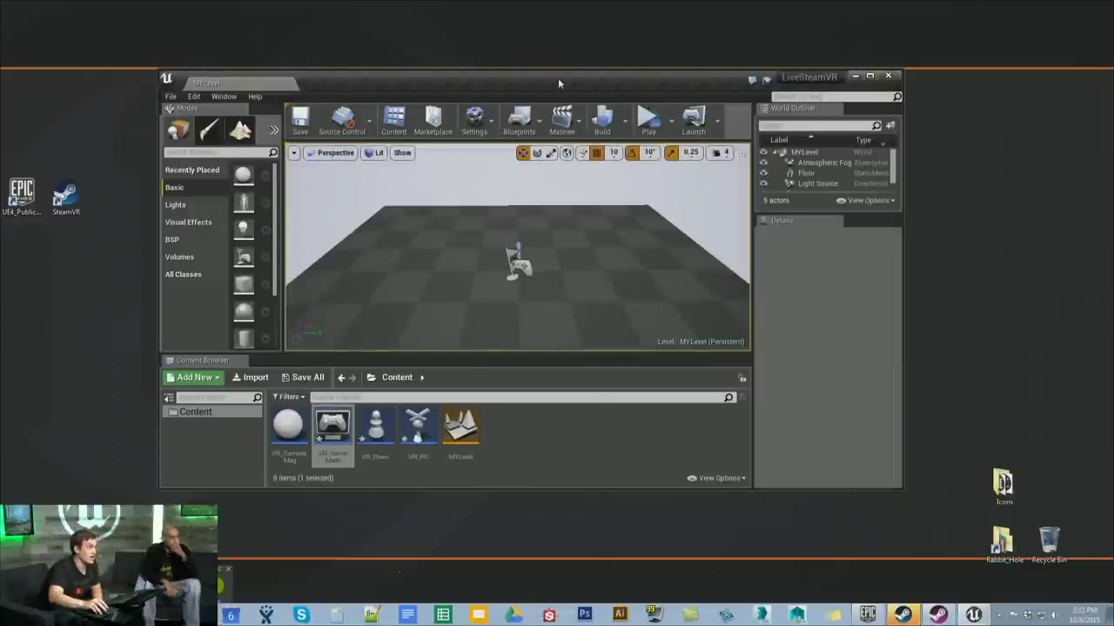
# Enlarge the editor window and save all modified assets in the project
pyautogui.moveTo(558, 78); pyautogui.dragTo(490, 43)
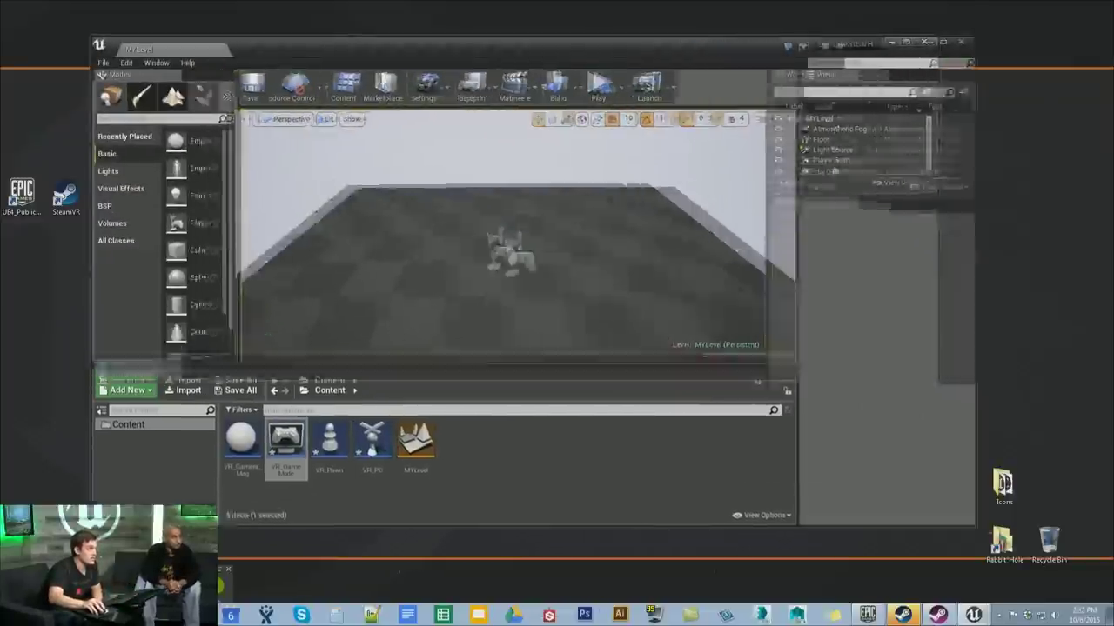
pyautogui.moveTo(834, 454); pyautogui.dragTo(1092, 589)
pyautogui.moveTo(611, 313); pyautogui.dragTo(612, 313, button='right')
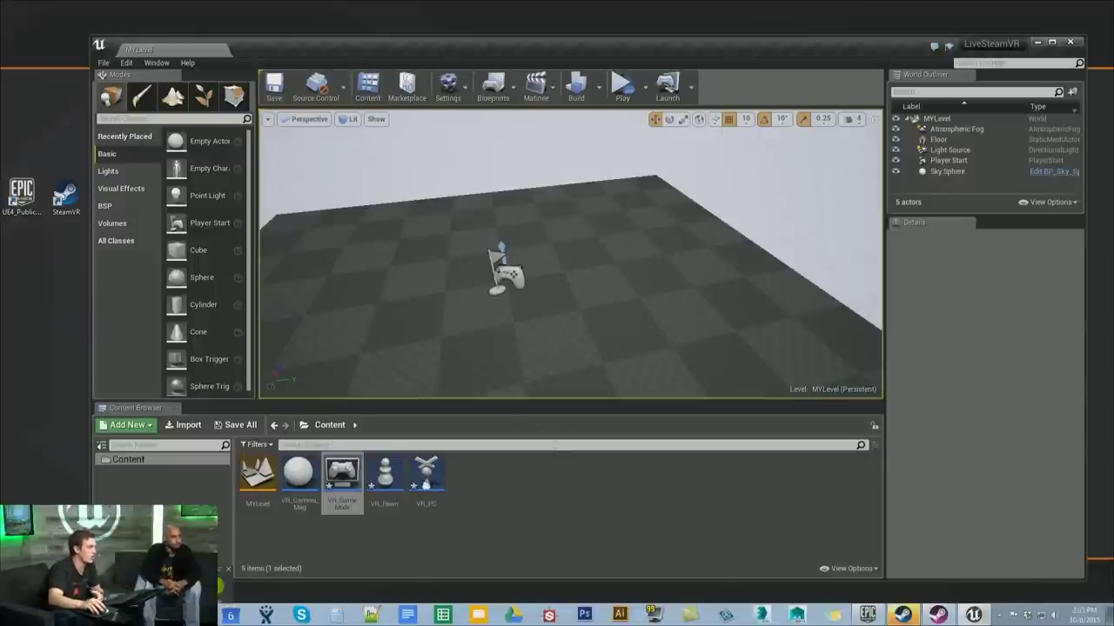
pyautogui.click(551, 501)
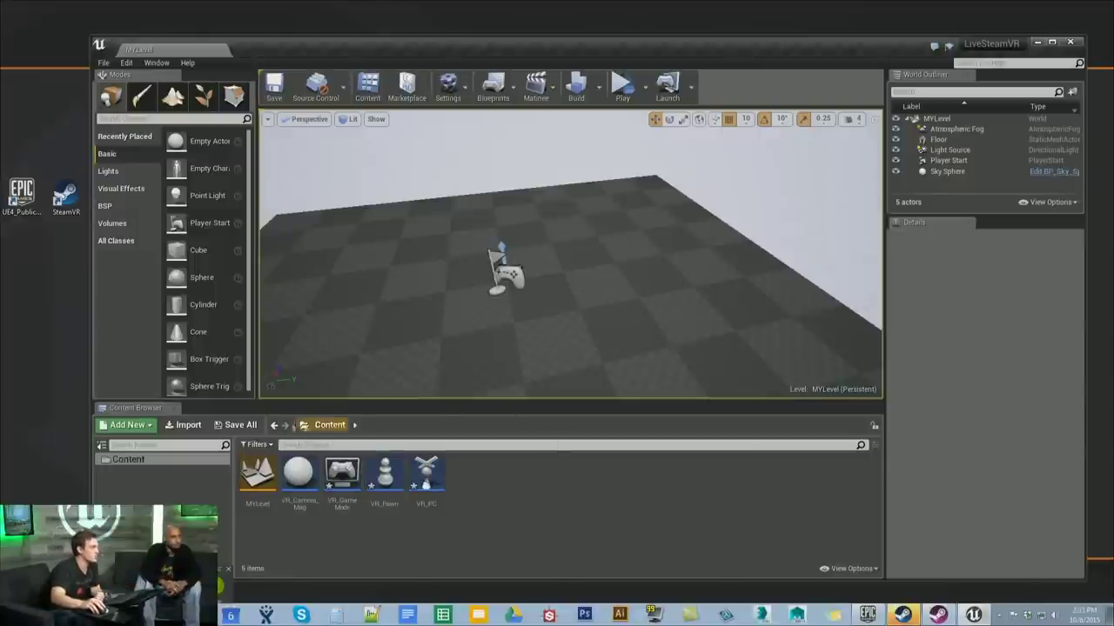
pyautogui.click(236, 424)
pyautogui.click(659, 427)
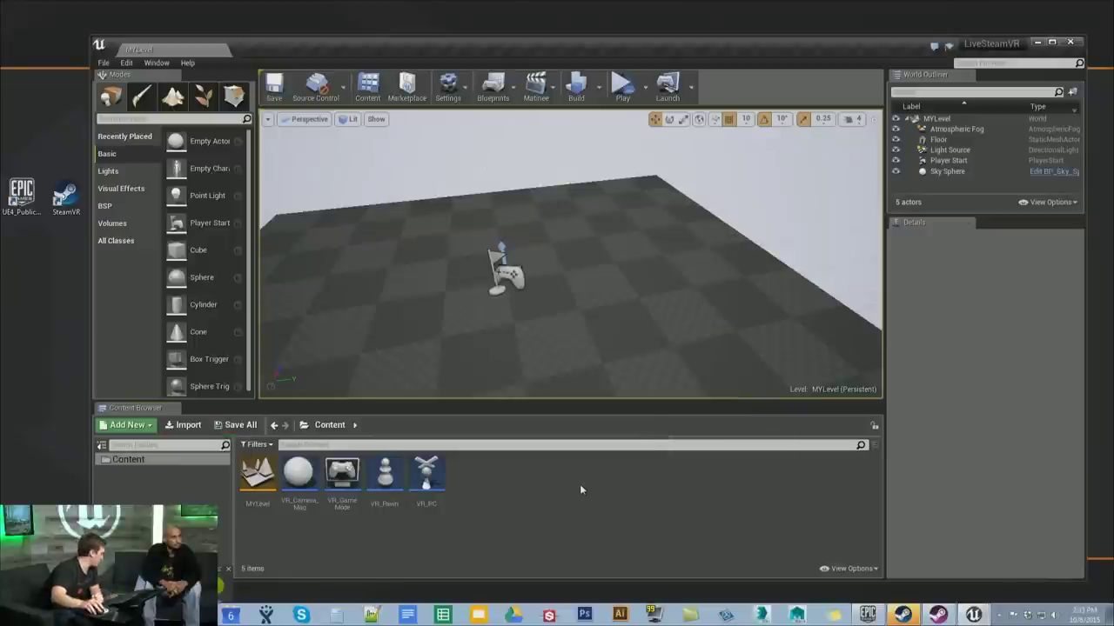
# Show the World Settings of the level and expand the Selected GameMode class list
pyautogui.click(127, 64)
pyautogui.moveTo(156, 65)
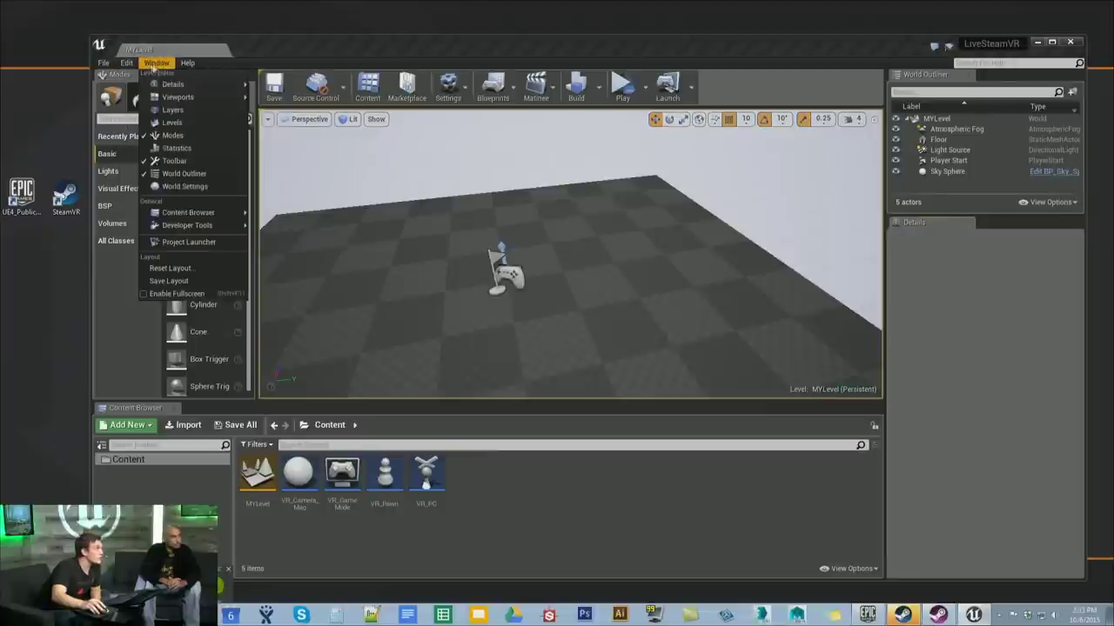
pyautogui.click(185, 186)
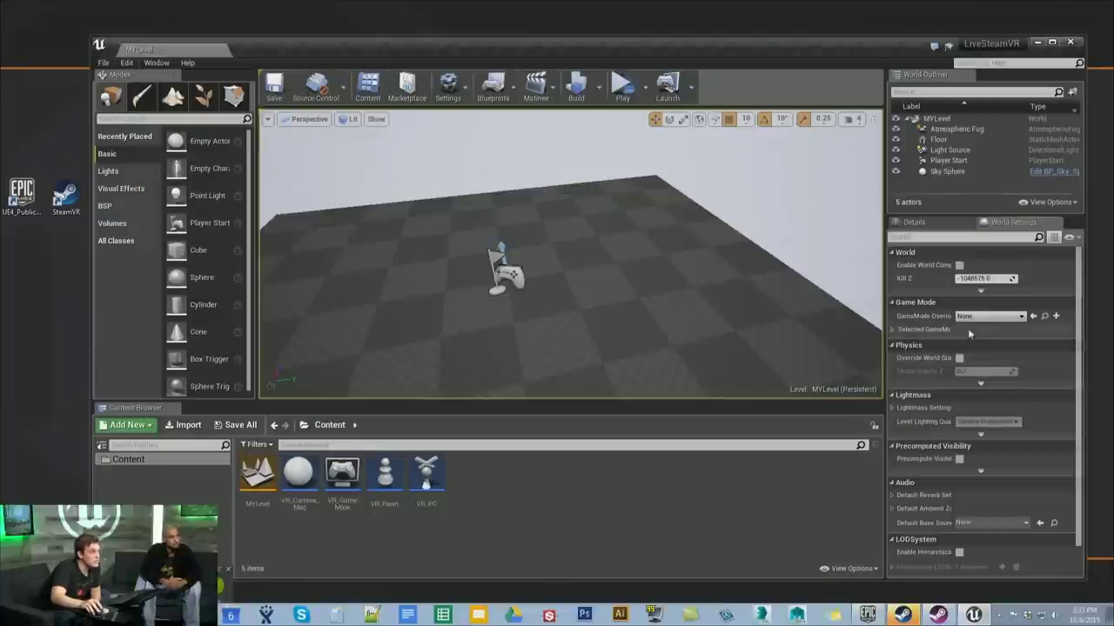
pyautogui.moveTo(948, 322); pyautogui.dragTo(962, 324)
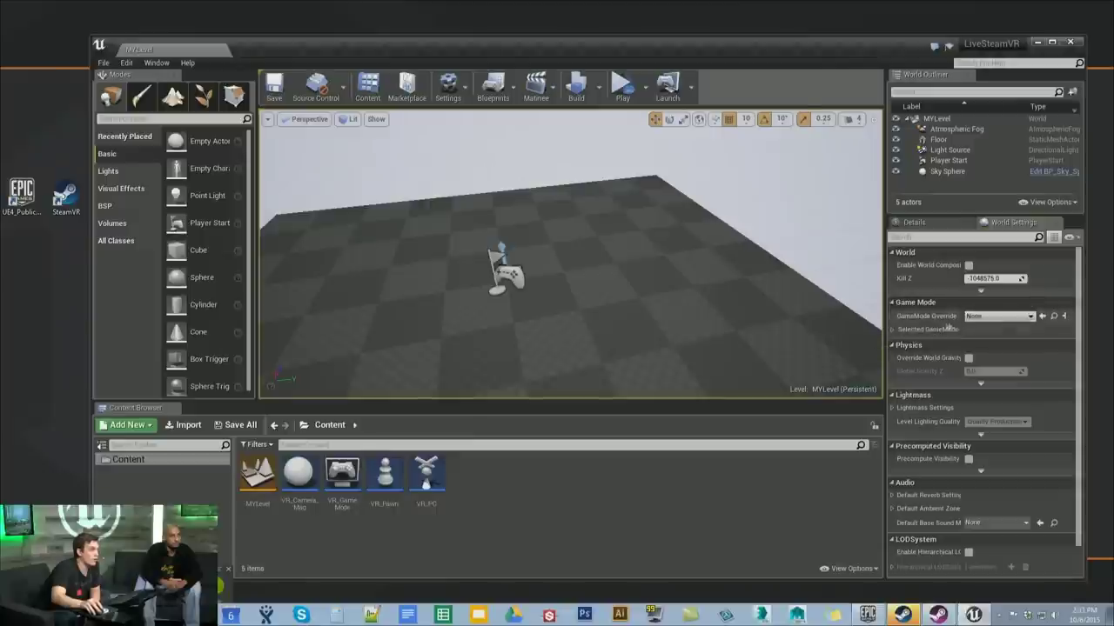
pyautogui.click(893, 331)
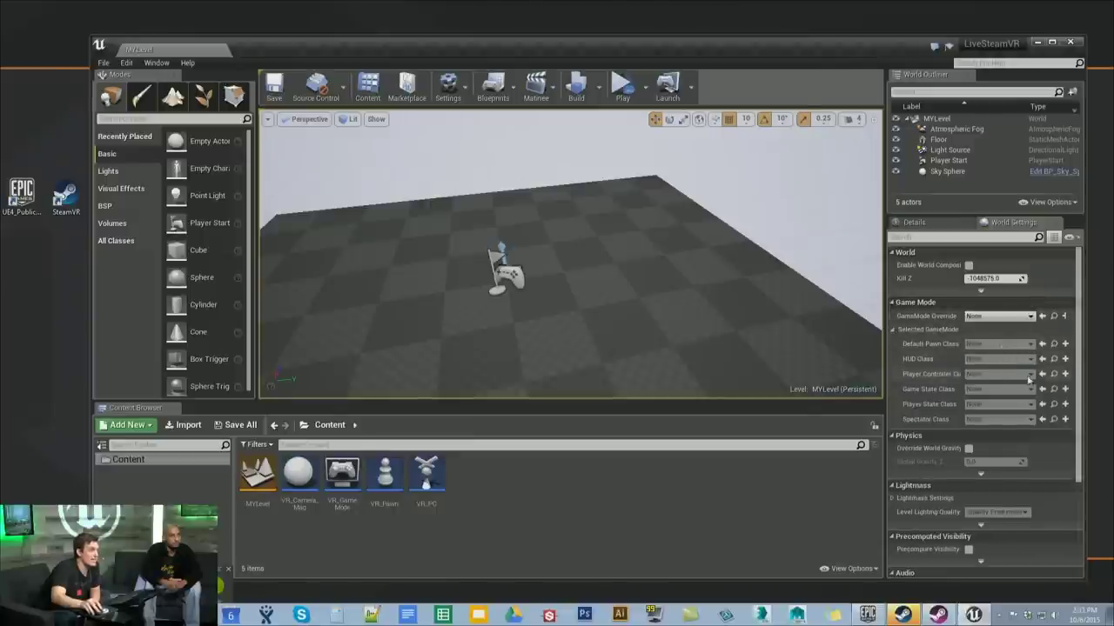
# Set the level's GameMode Override to VR_GameMode and its Default Pawn Class to VR_Pawn
pyautogui.click(1030, 316)
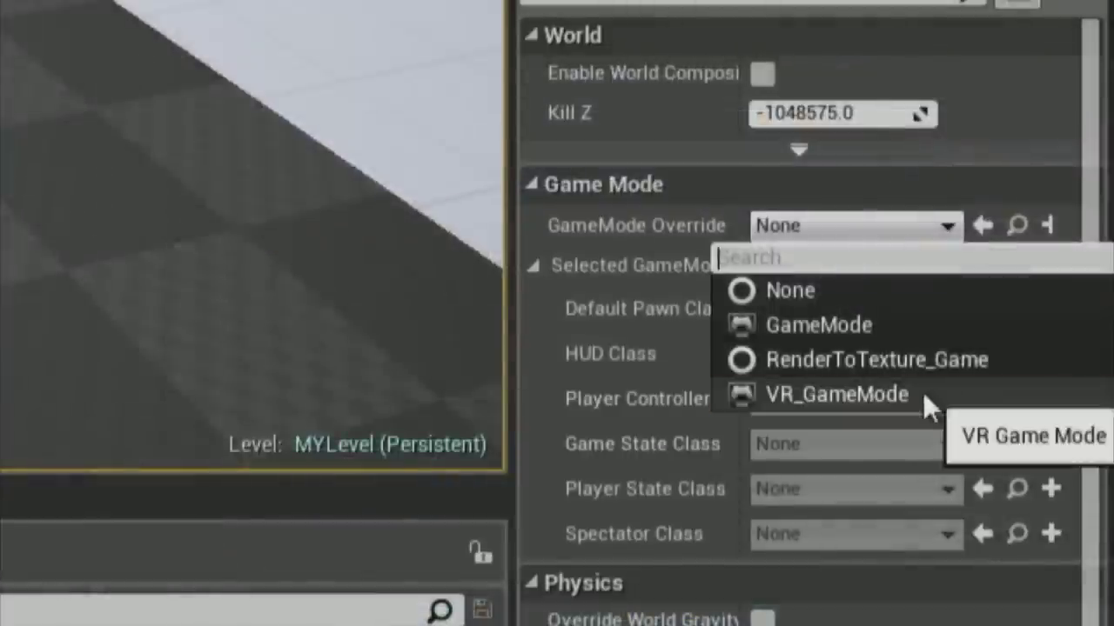
pyautogui.click(1022, 373)
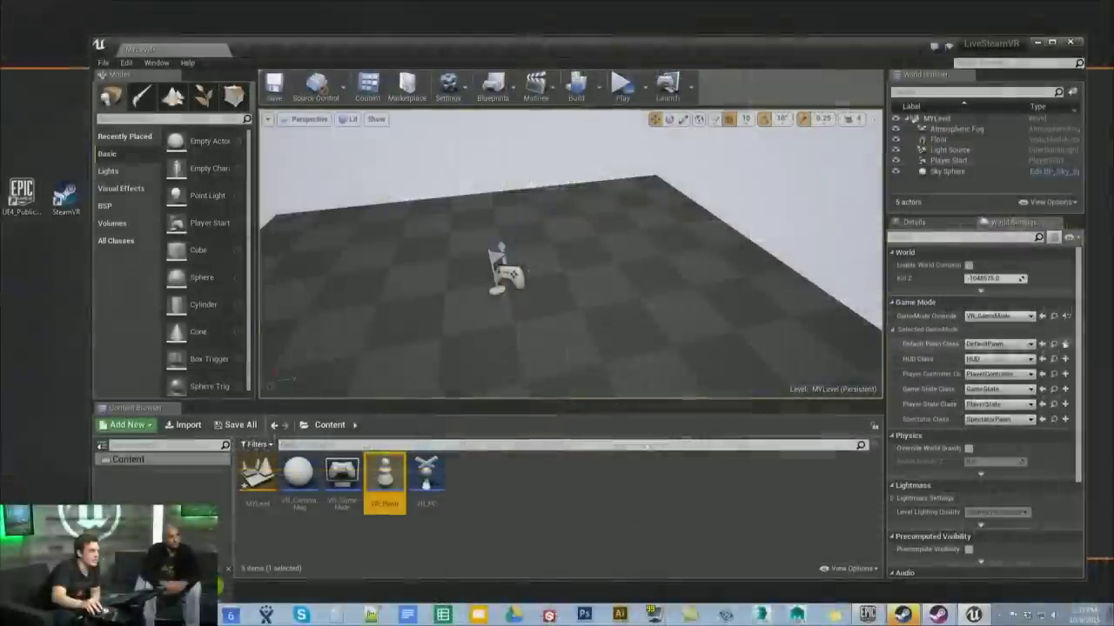
pyautogui.click(982, 308)
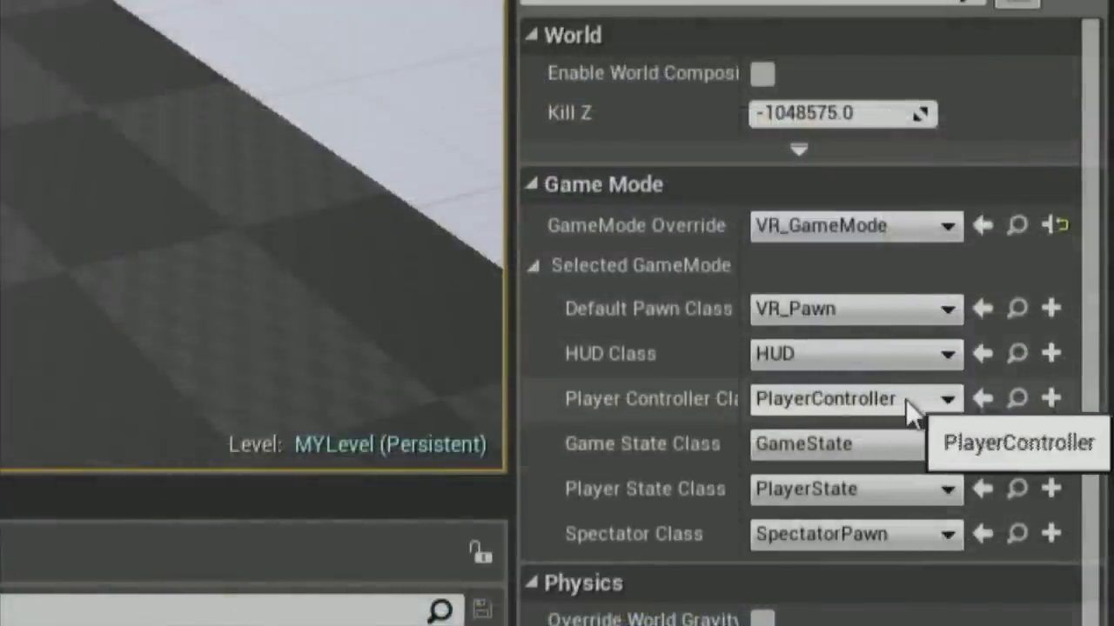
# Set the game mode's Player Controller Class to VR_PC and end the standalone game preview
pyautogui.click(978, 406)
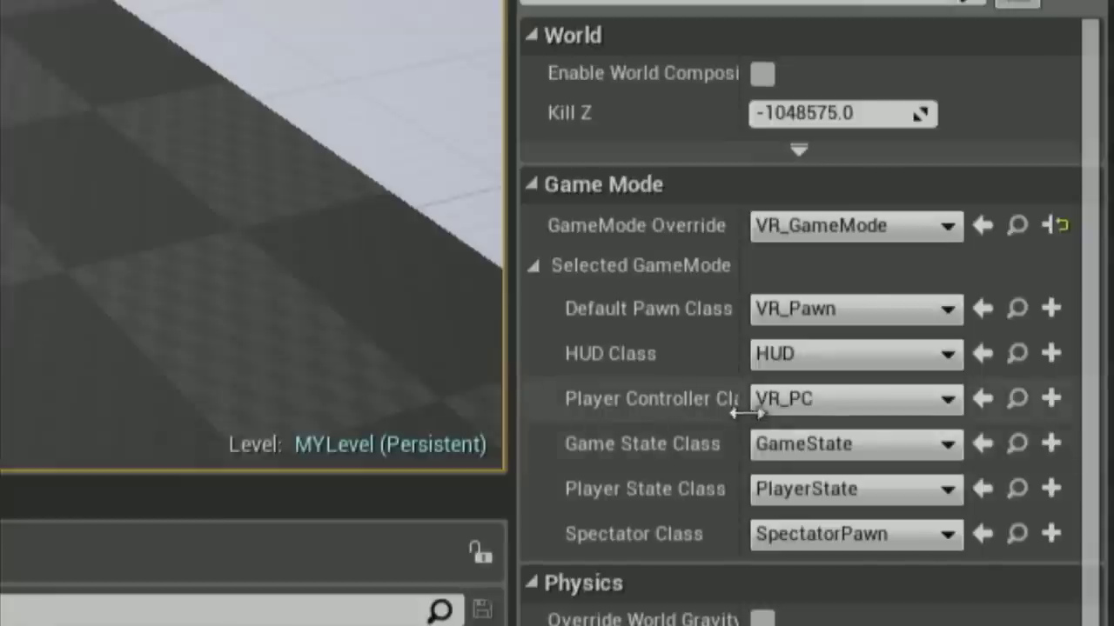
pyautogui.moveTo(740, 405); pyautogui.dragTo(781, 415)
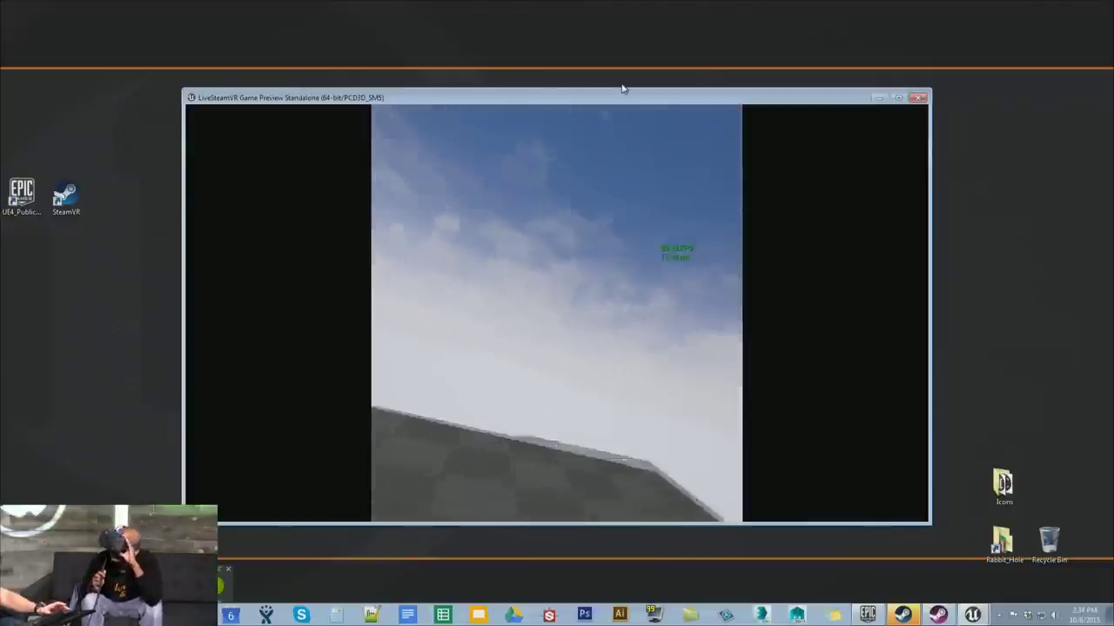
pyautogui.press('Escape')
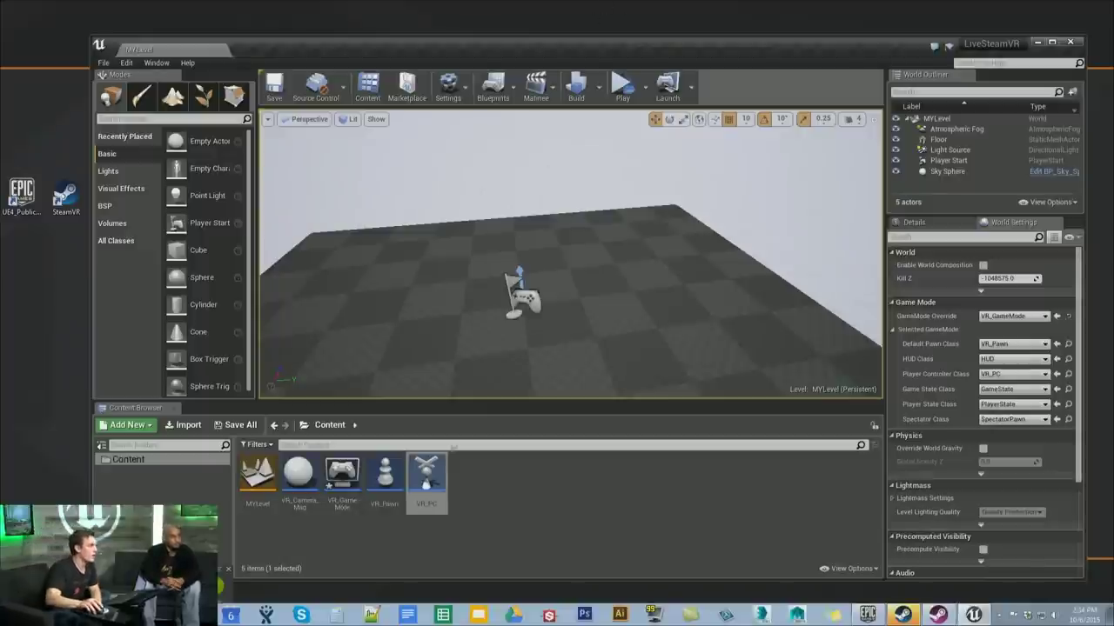
# Open VR_Pawn in the full Blueprint editor, showing its component viewport in an enlarged window
pyautogui.doubleClick(385, 476)
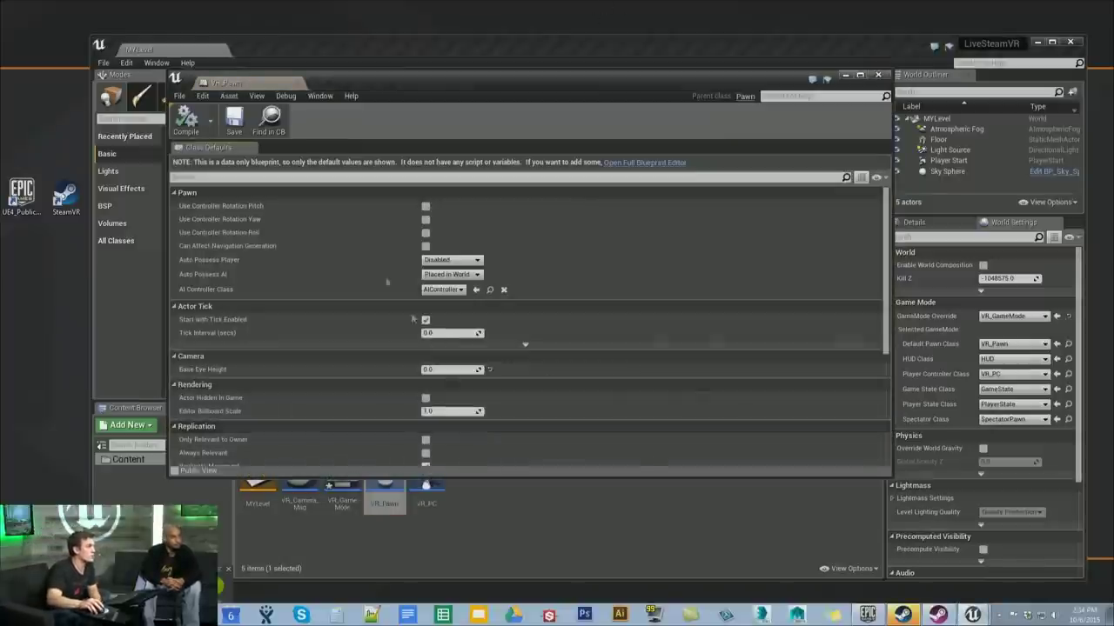
pyautogui.click(648, 163)
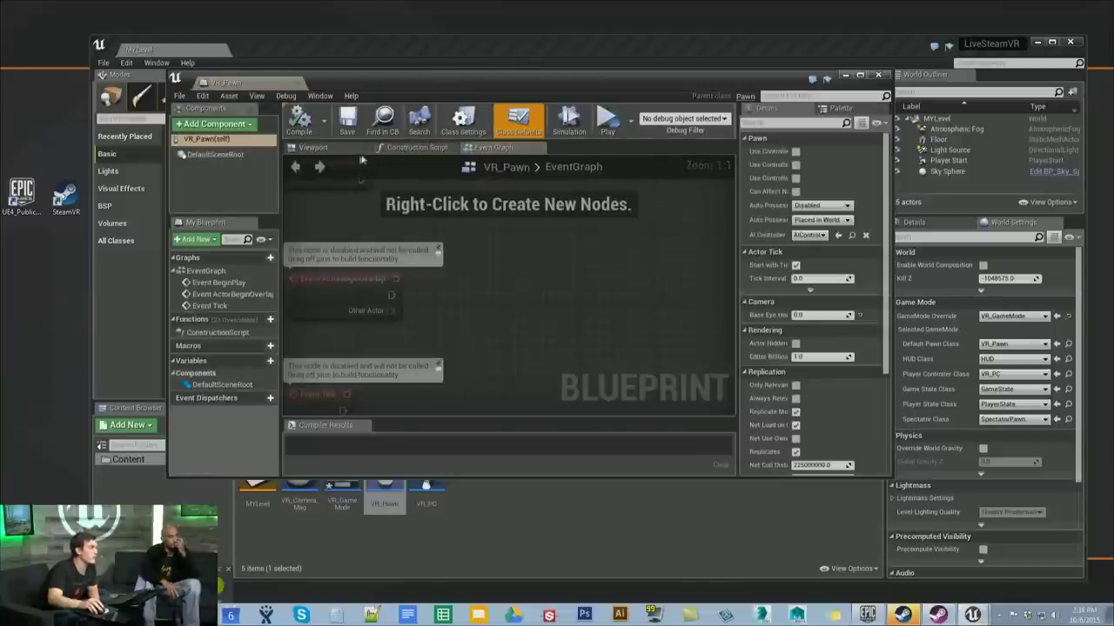
pyautogui.click(340, 149)
pyautogui.moveTo(410, 94); pyautogui.dragTo(336, 59)
pyautogui.scroll(-5, 740, 279)
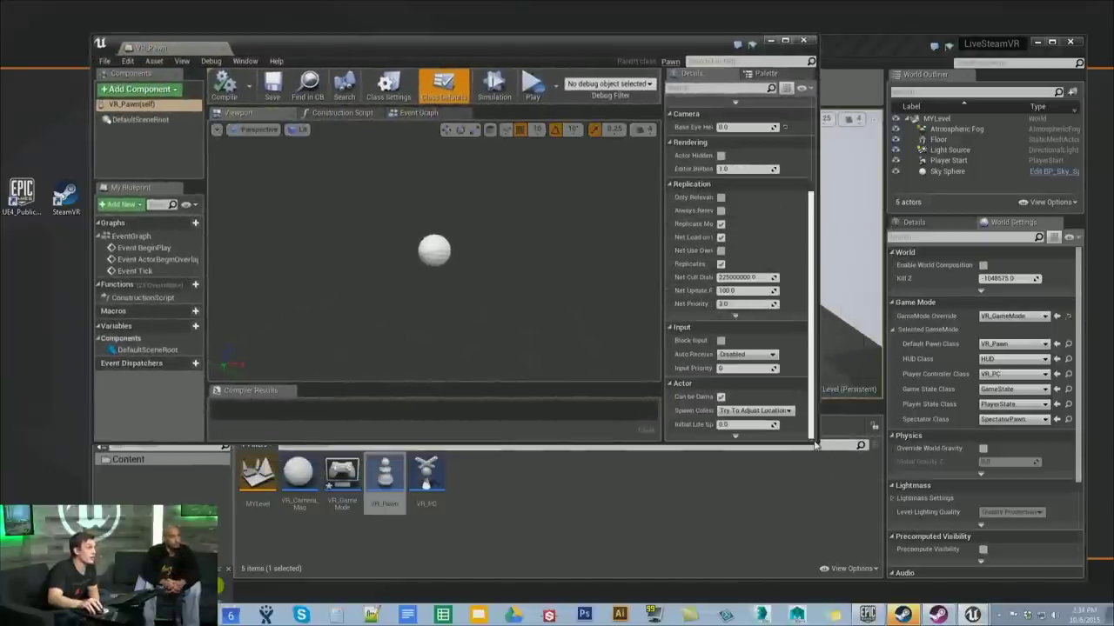
pyautogui.moveTo(816, 442); pyautogui.dragTo(1084, 578)
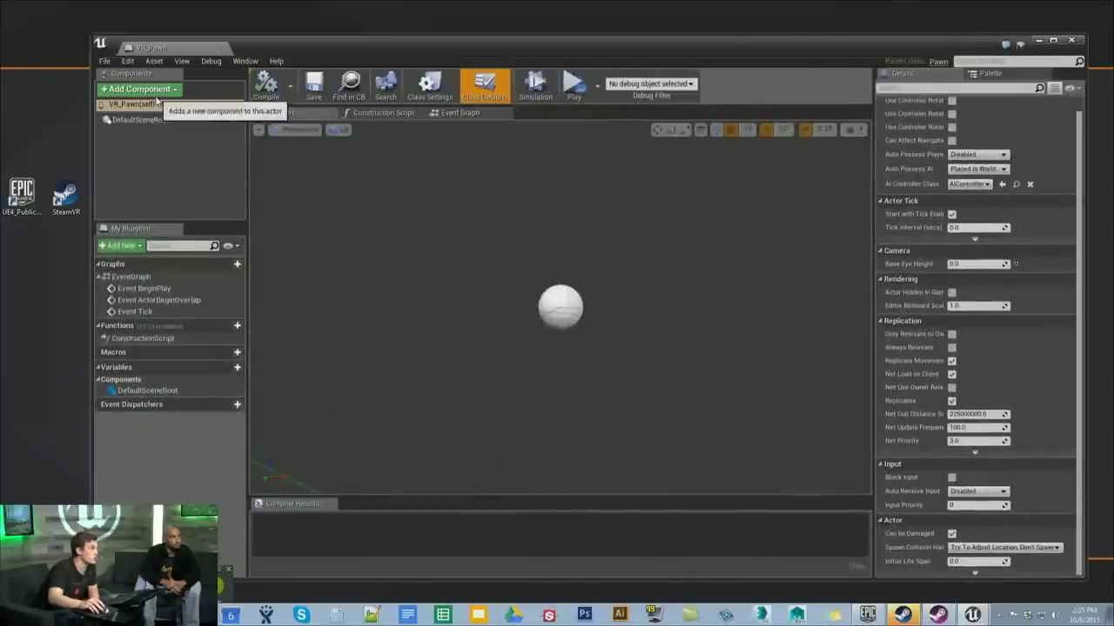
# Add a Motion Controller component to VR_Pawn and duplicate it
pyautogui.click(160, 94)
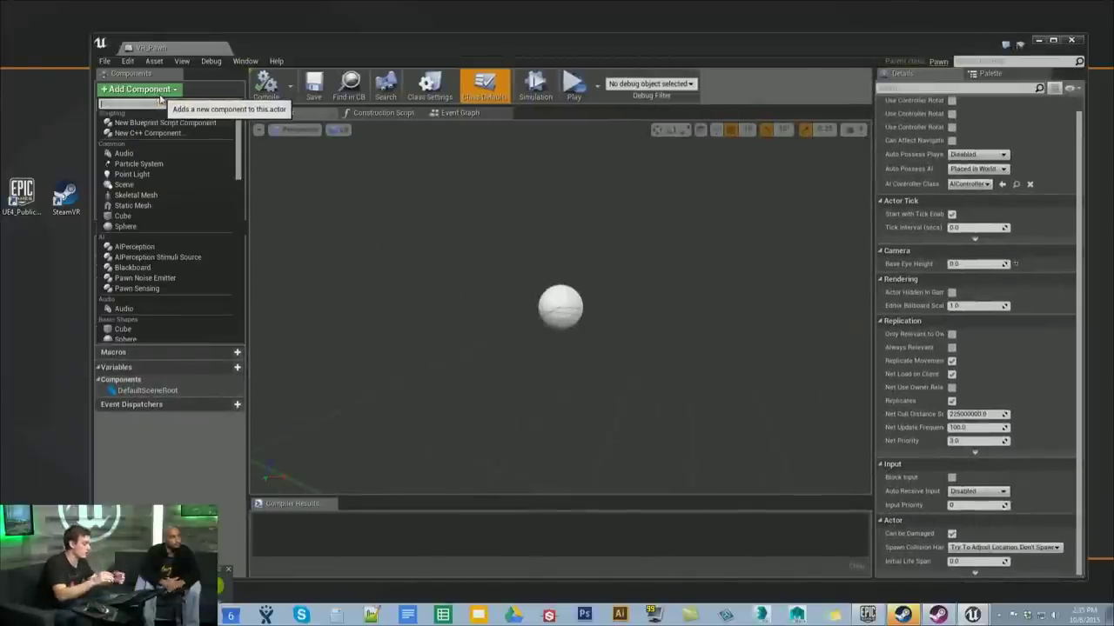
pyautogui.write('moti')
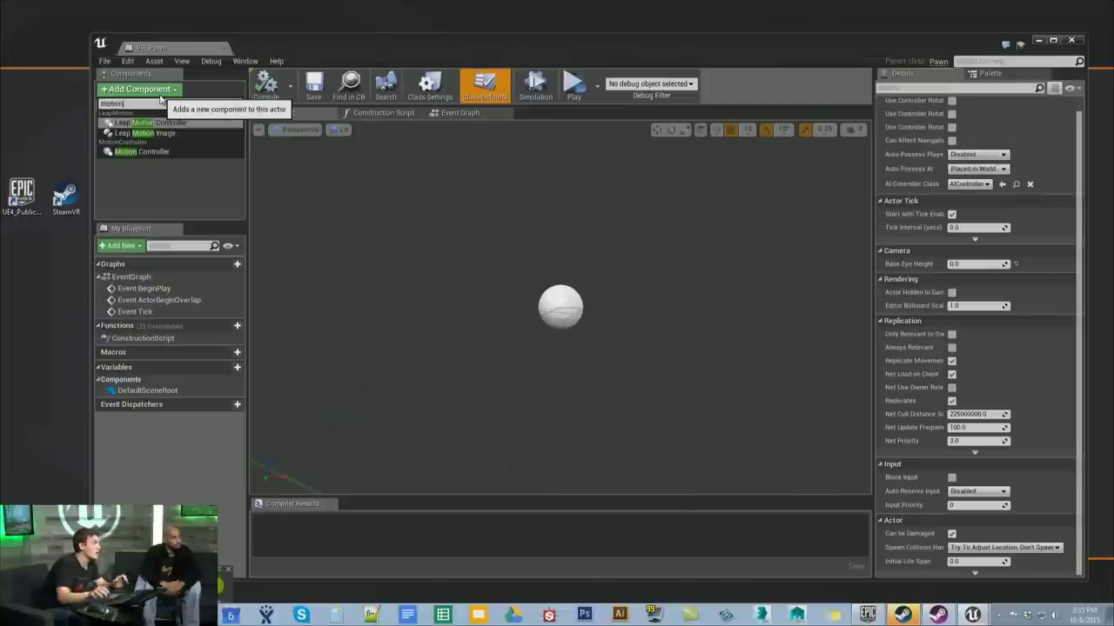
pyautogui.write('on')
pyautogui.click(142, 151)
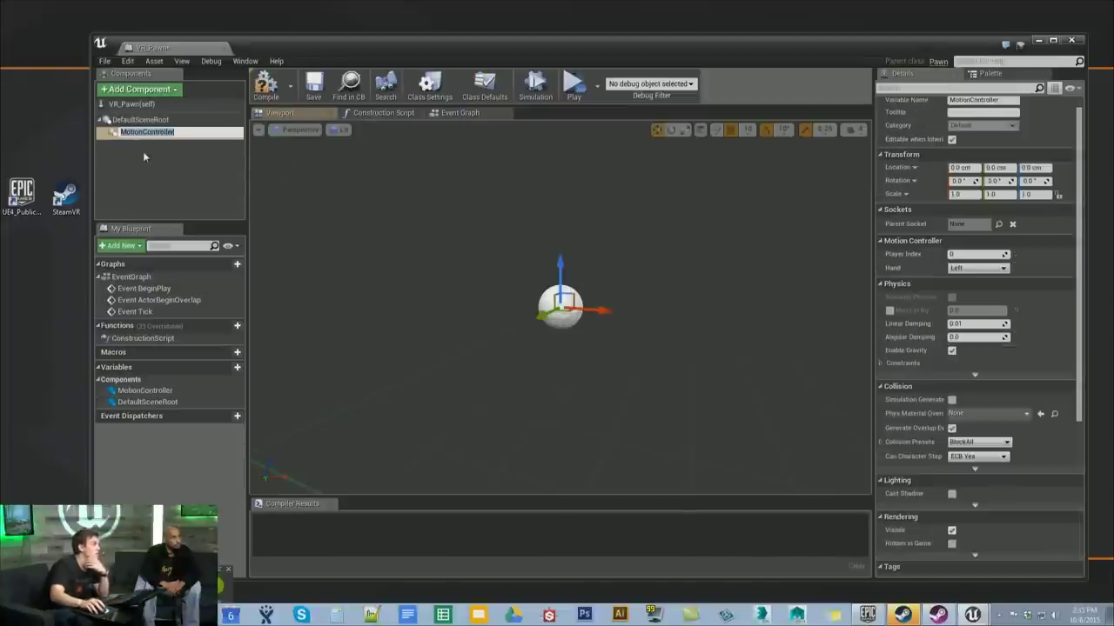
pyautogui.click(147, 168)
pyautogui.click(143, 132)
pyautogui.rightClick(143, 132)
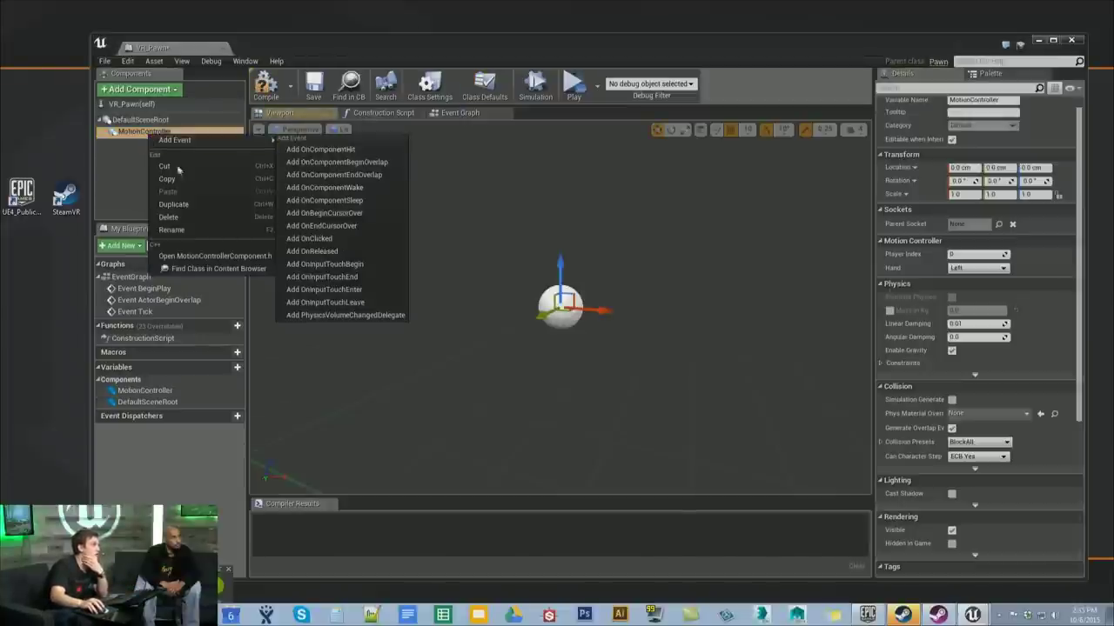
pyautogui.click(194, 203)
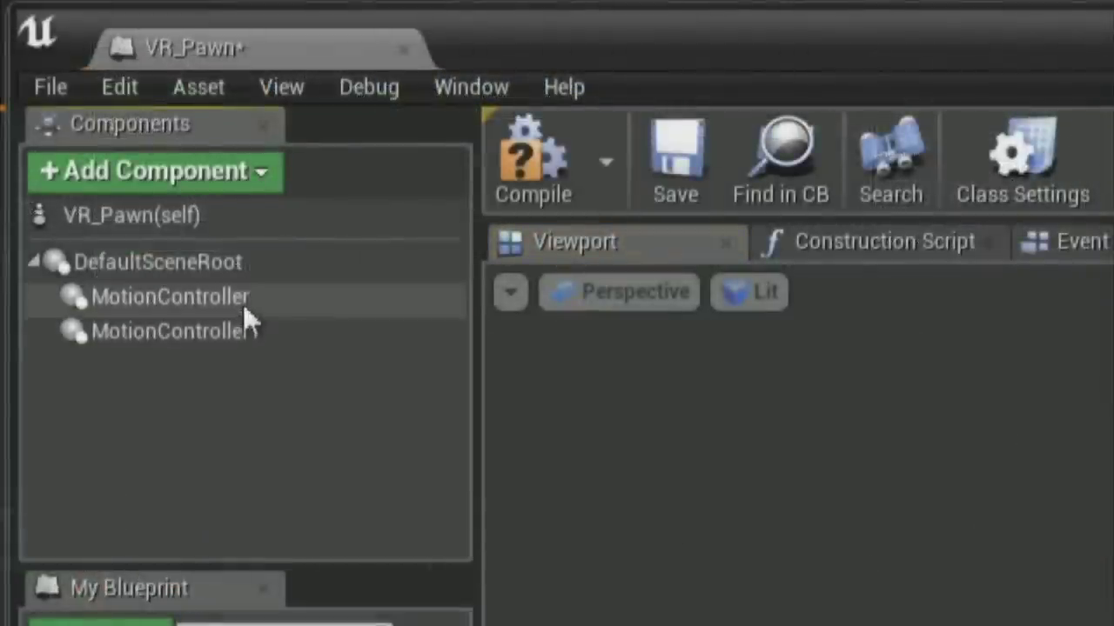
# Rename the first motion controller component as MC_Left
pyautogui.click(171, 135)
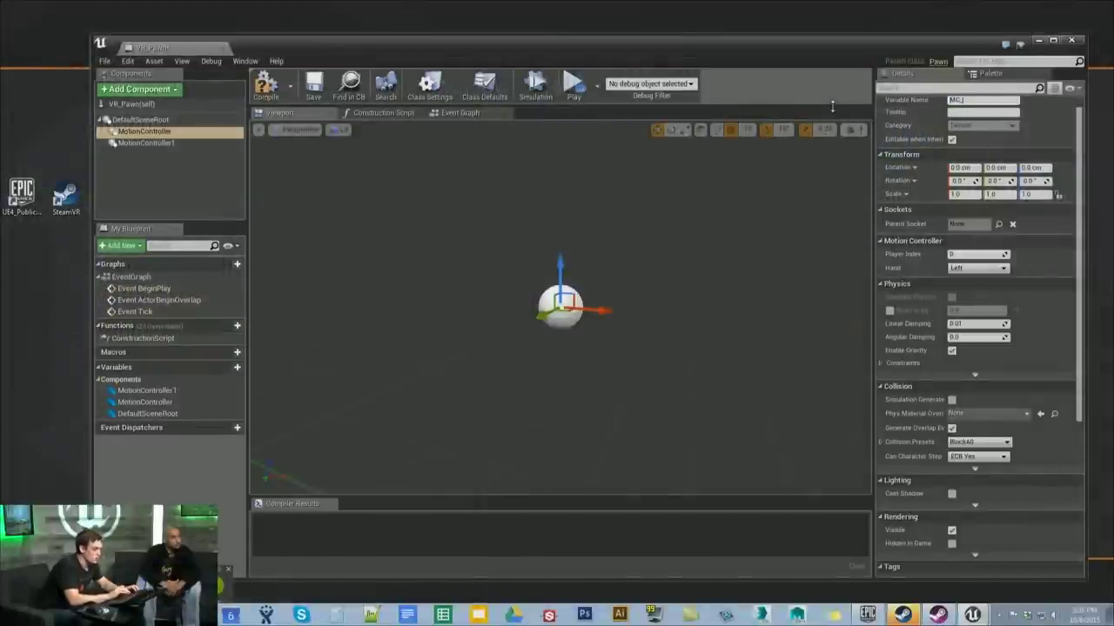
pyautogui.write('ft')
pyautogui.press('Return')
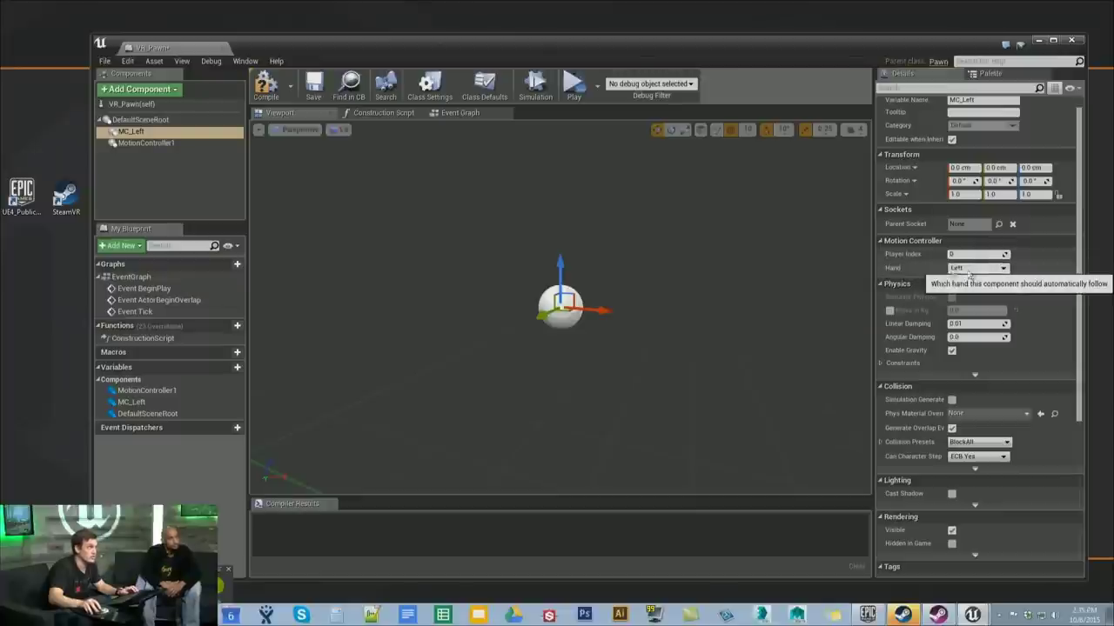
# Rename the second motion controller component as MC_Right and set its Hand to Right
pyautogui.click(148, 144)
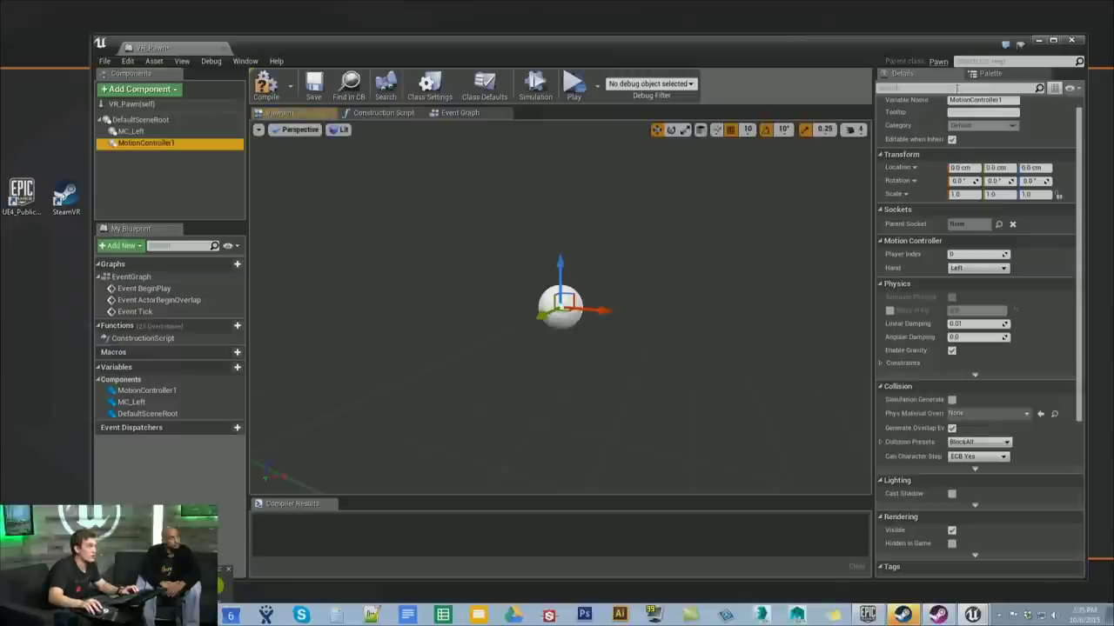
pyautogui.click(1002, 99)
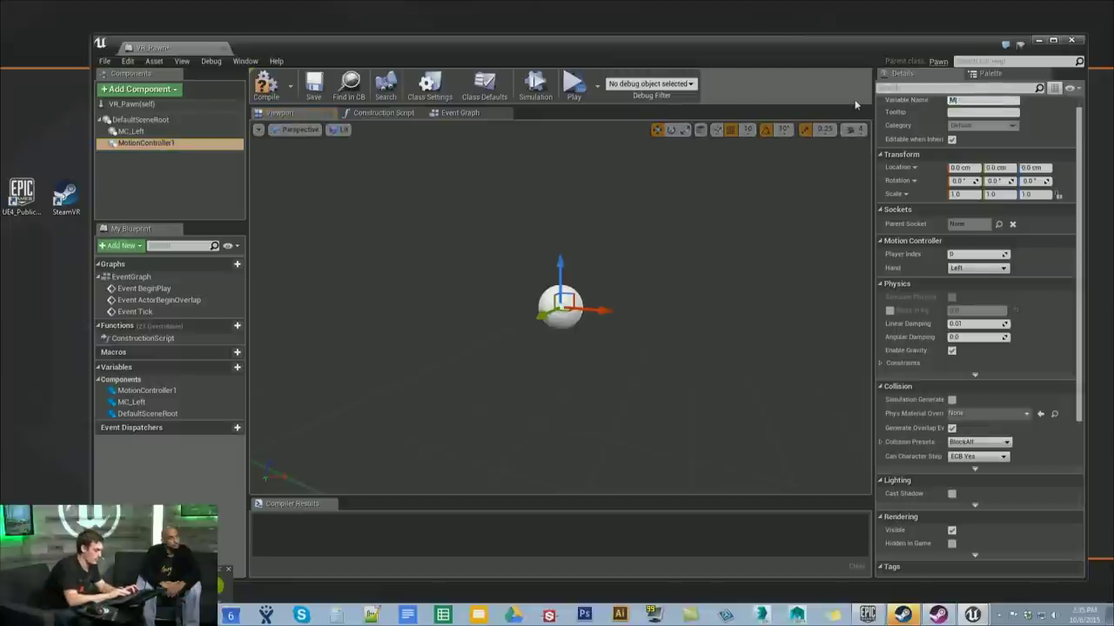
pyautogui.press('Return')
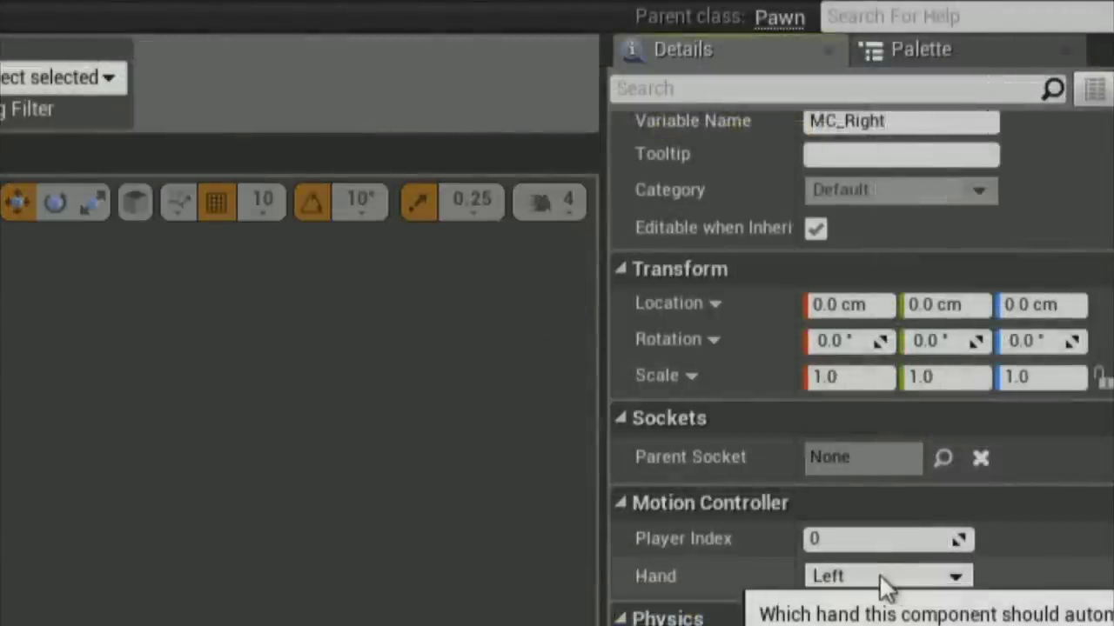
pyautogui.click(877, 581)
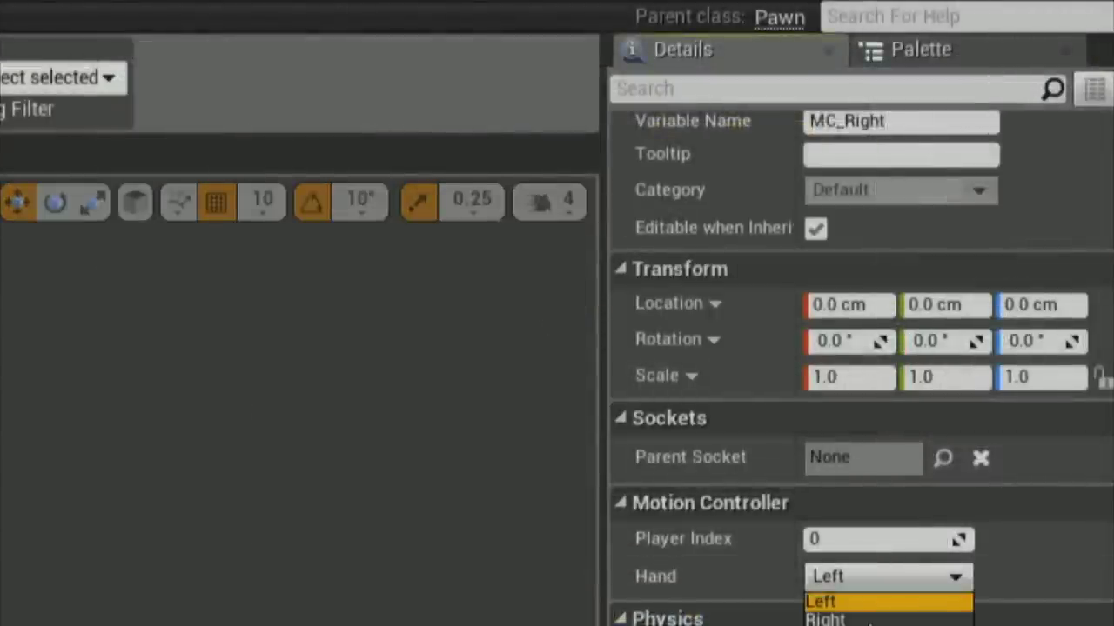
pyautogui.click(870, 619)
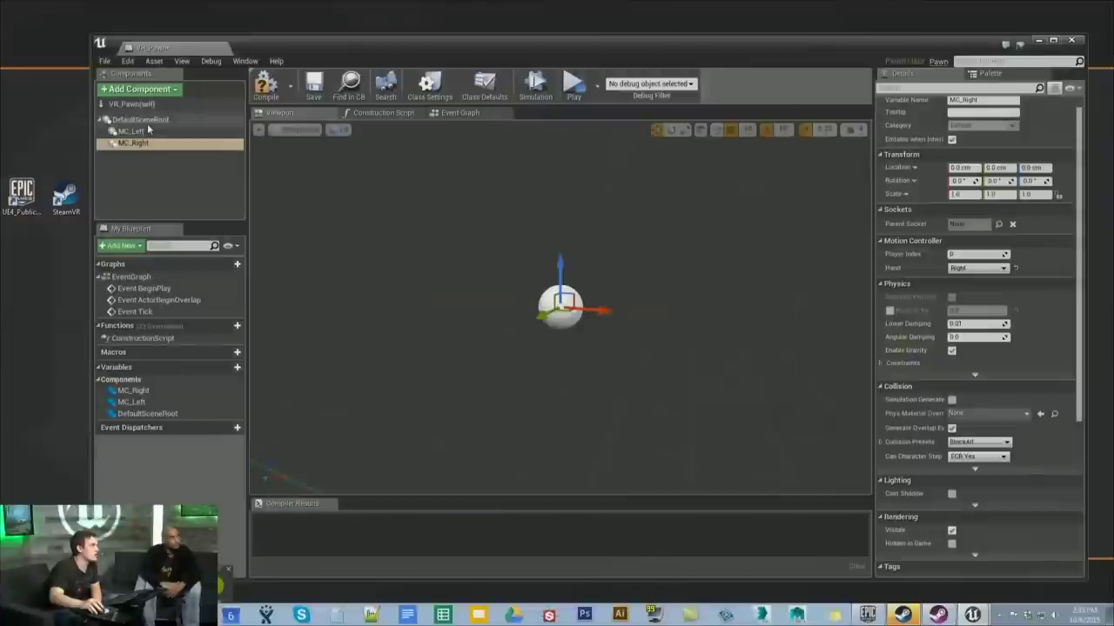
# Add a Static Mesh component under DefaultSceneRoot and duplicate it
pyautogui.click(139, 119)
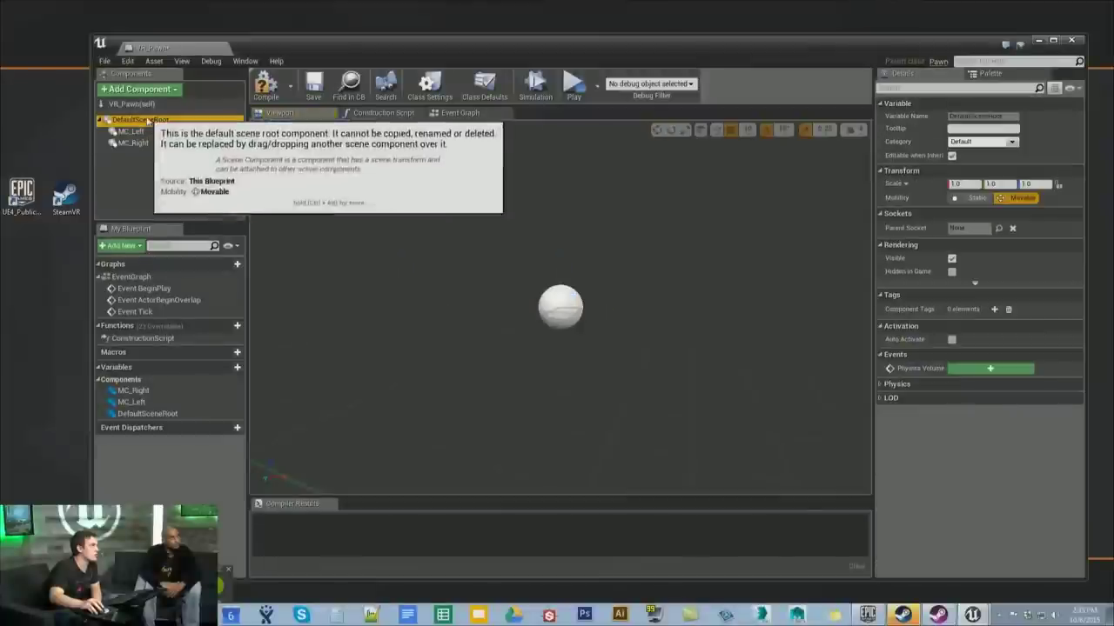
pyautogui.click(139, 90)
pyautogui.write('stat')
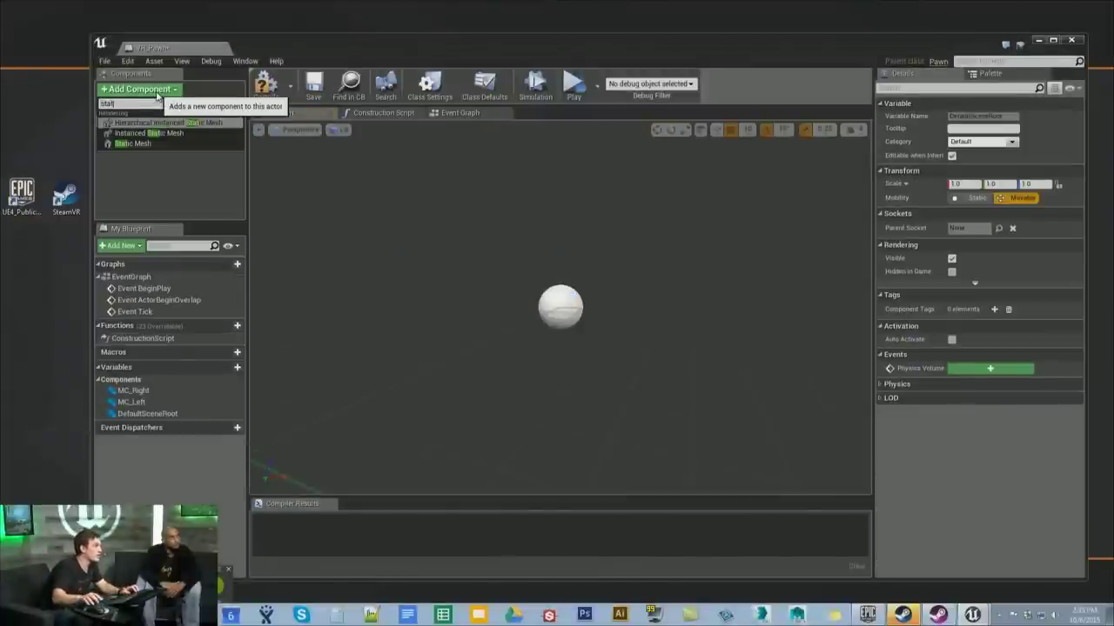
pyautogui.click(162, 143)
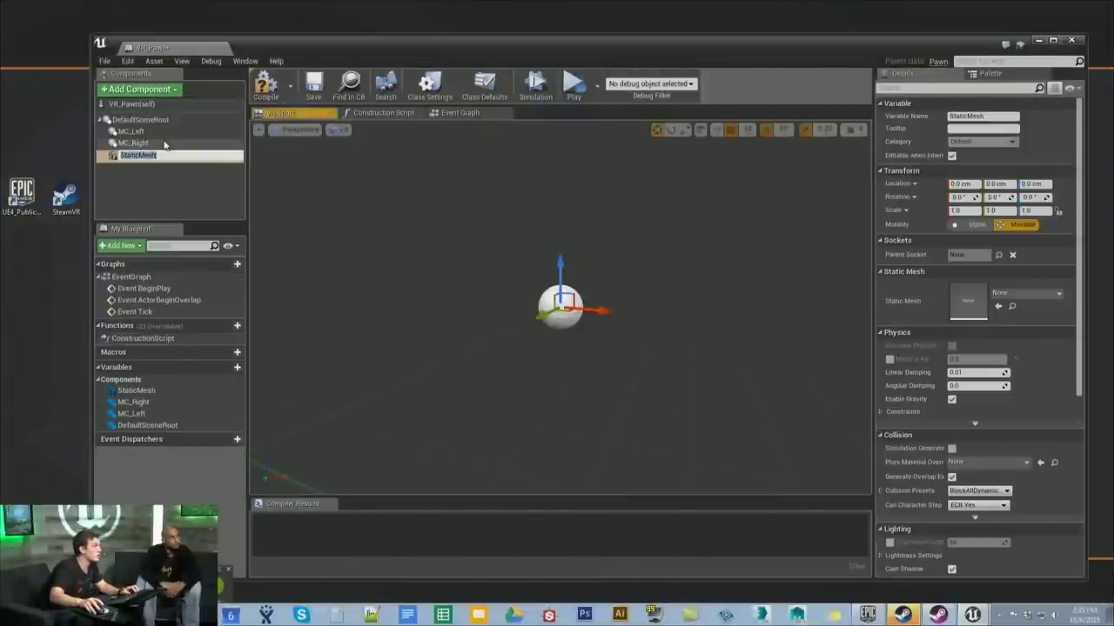
pyautogui.rightClick(148, 156)
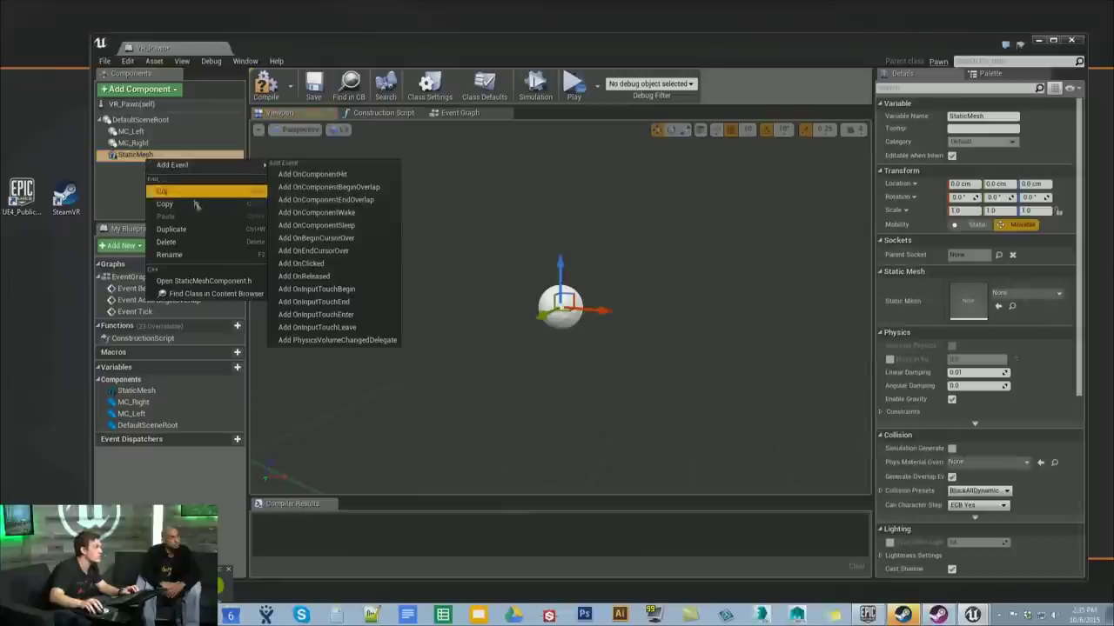
pyautogui.click(201, 231)
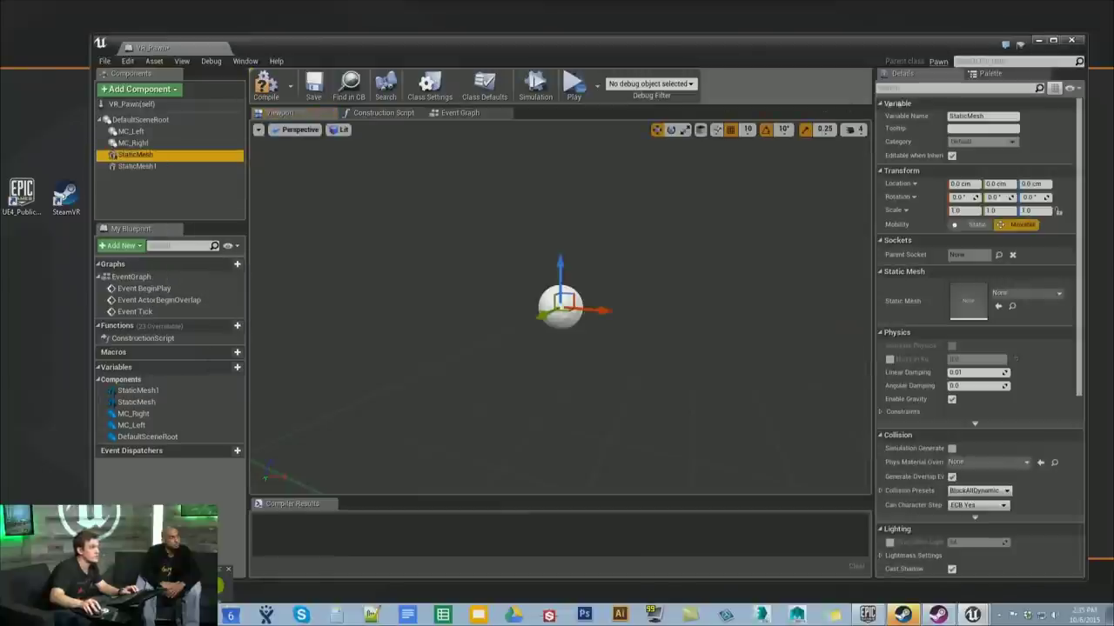
# Rename the two static mesh components as SM_L and SM_R, and parent them to MC_Left and MC_Right respectively
pyautogui.click(983, 116)
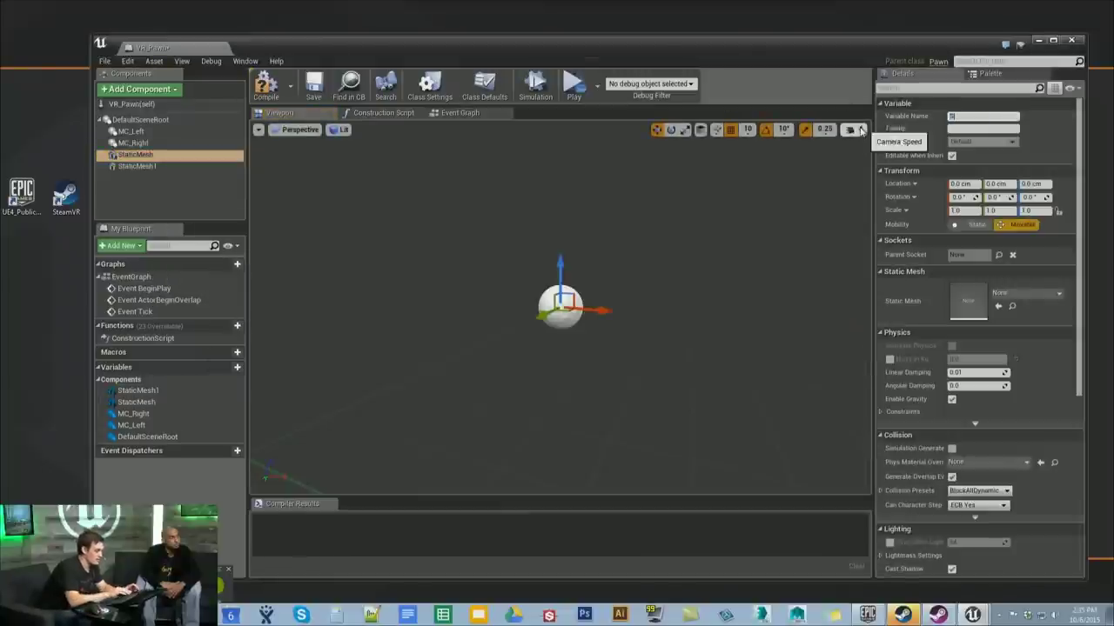
pyautogui.write('SM_L')
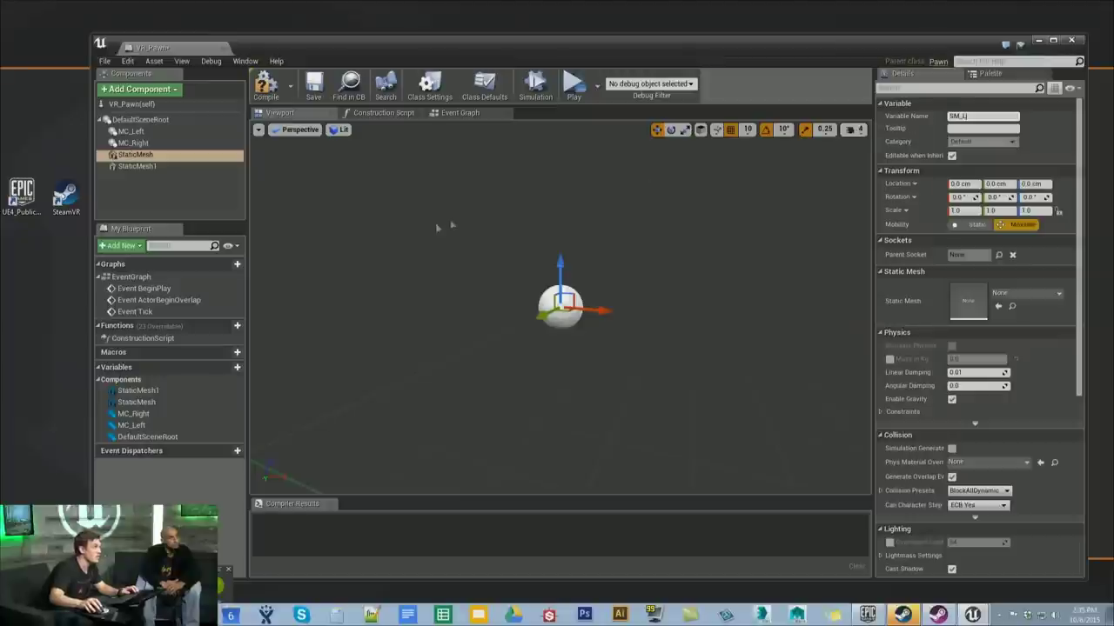
pyautogui.click(130, 166)
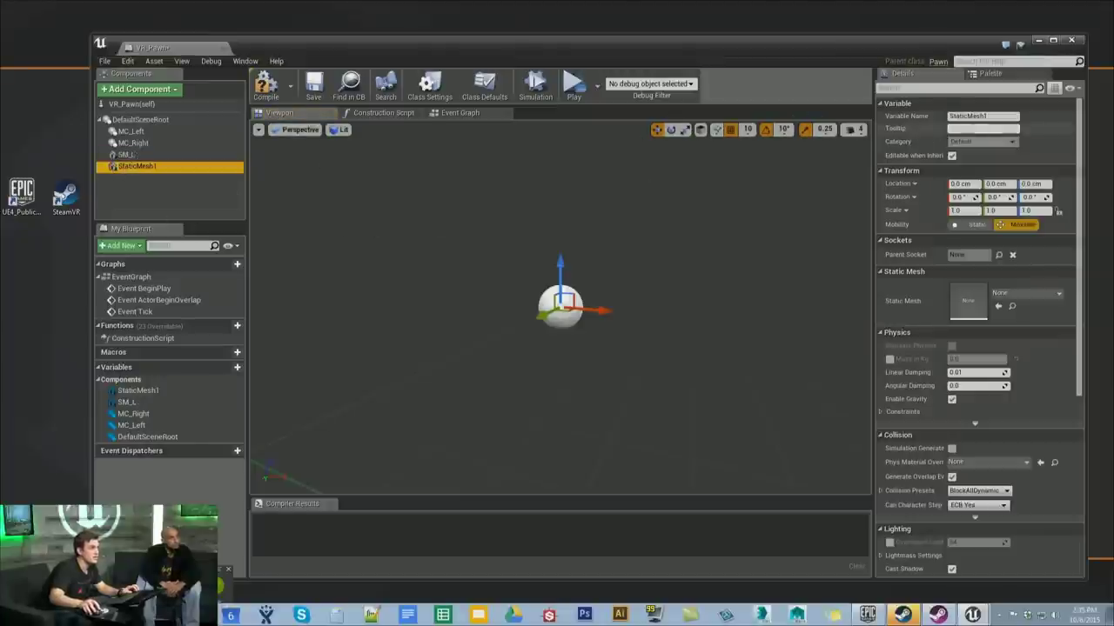
pyautogui.click(1013, 116)
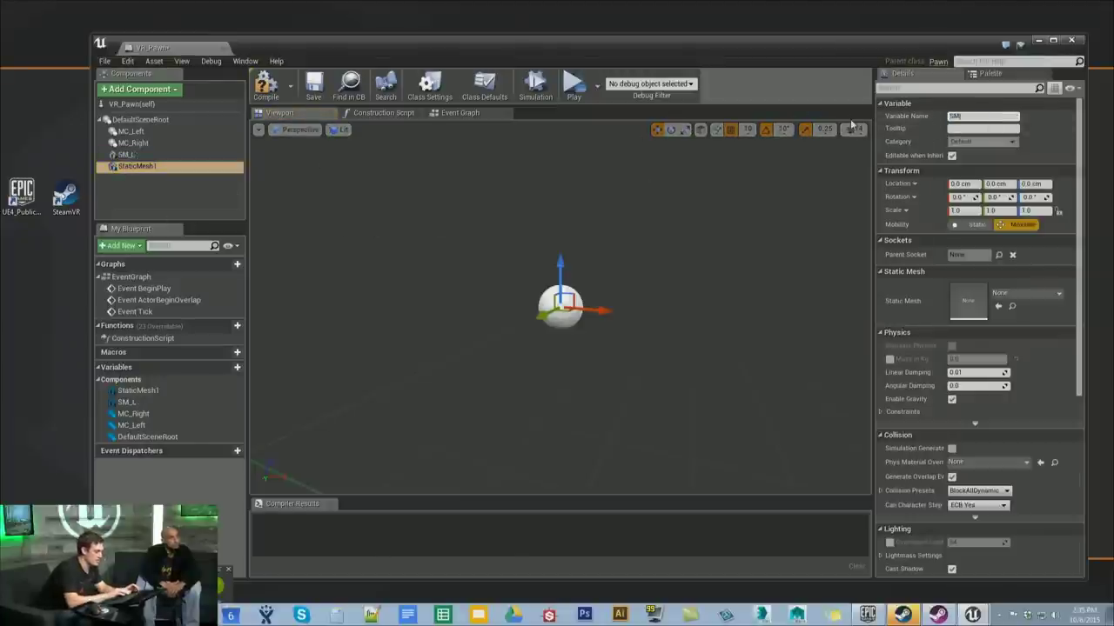
pyautogui.write('SM_R')
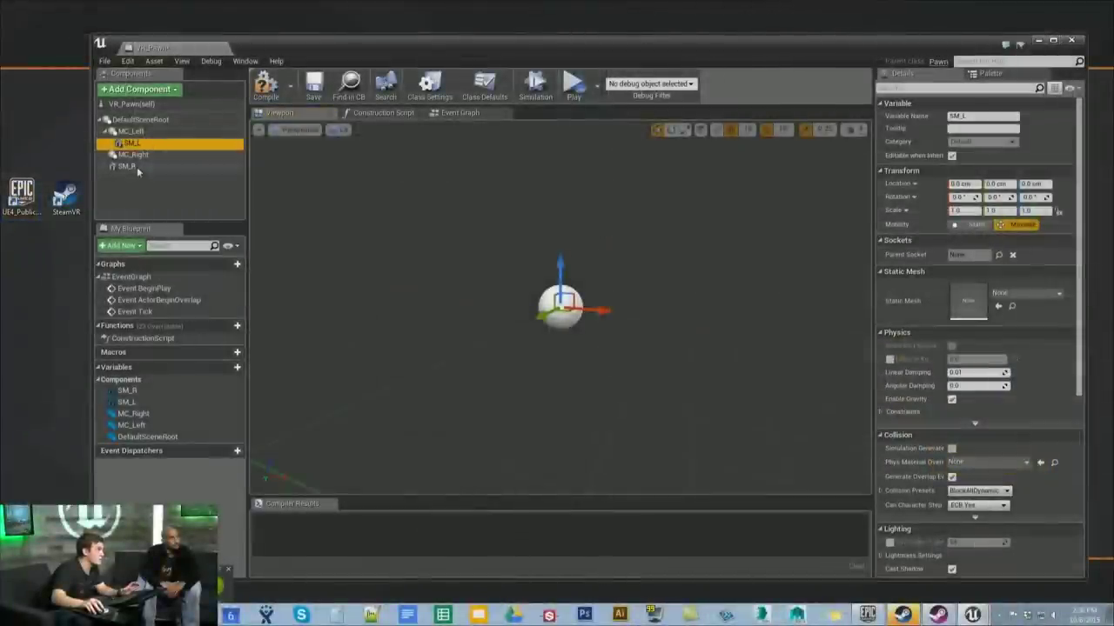
pyautogui.click(135, 166)
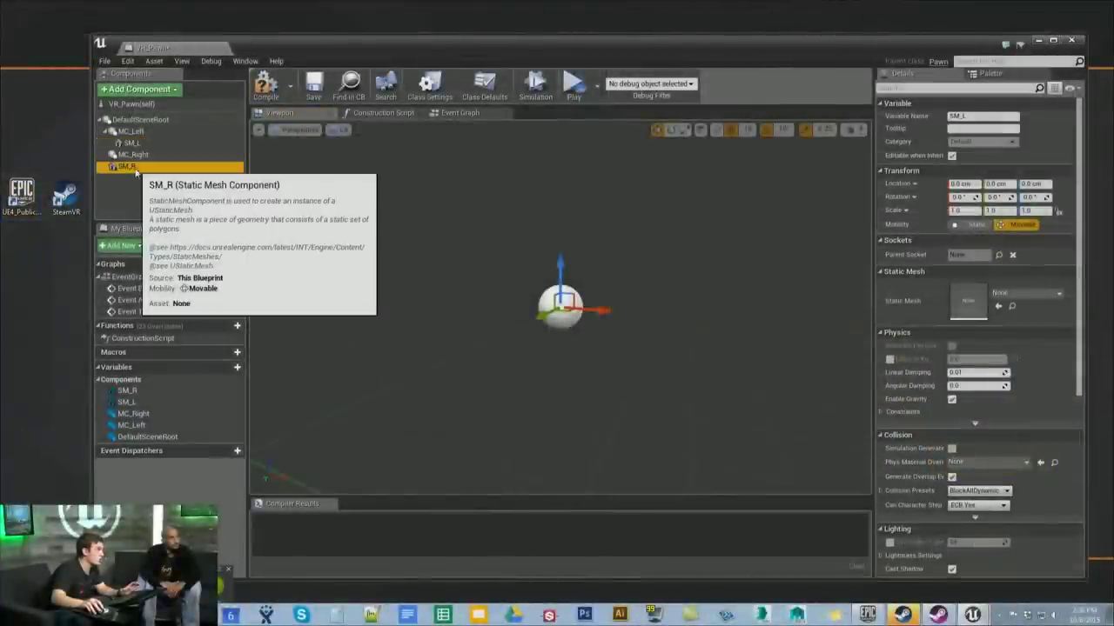
pyautogui.moveTo(134, 170); pyautogui.dragTo(165, 156)
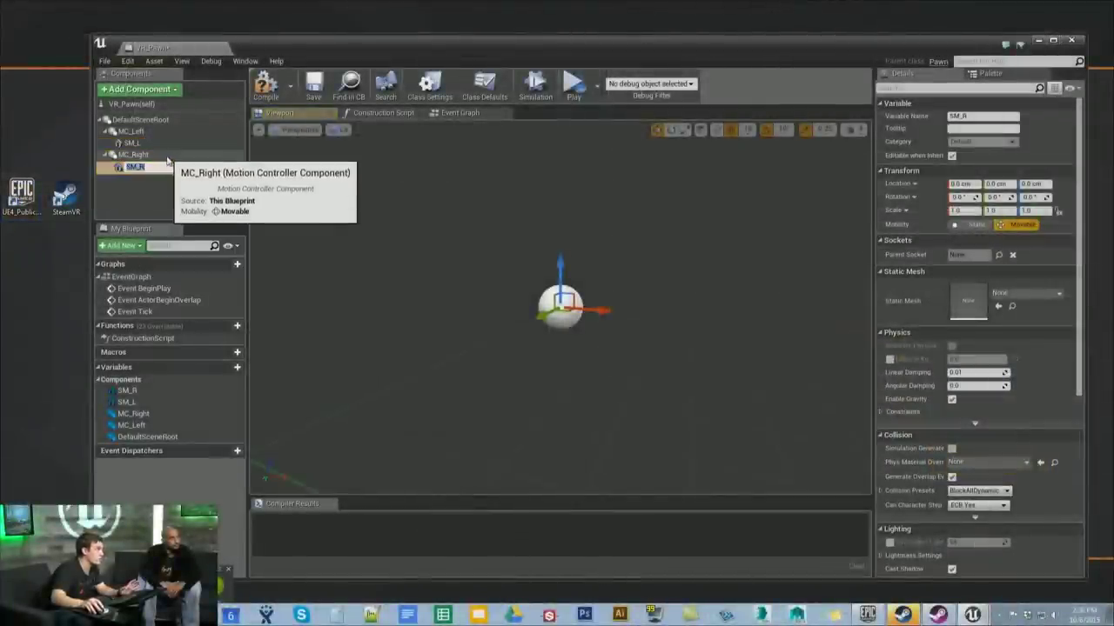
# Close the VR_Pawn blueprint editor and enable Show Engine Content in the level editor's Content Browser
pyautogui.click(131, 142)
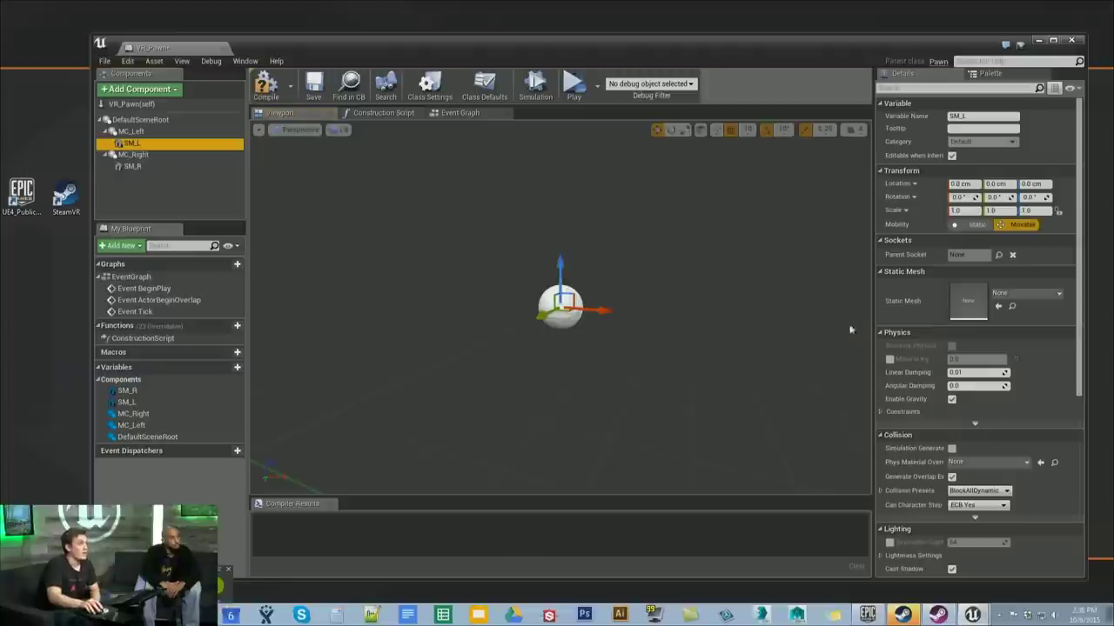
pyautogui.click(1030, 295)
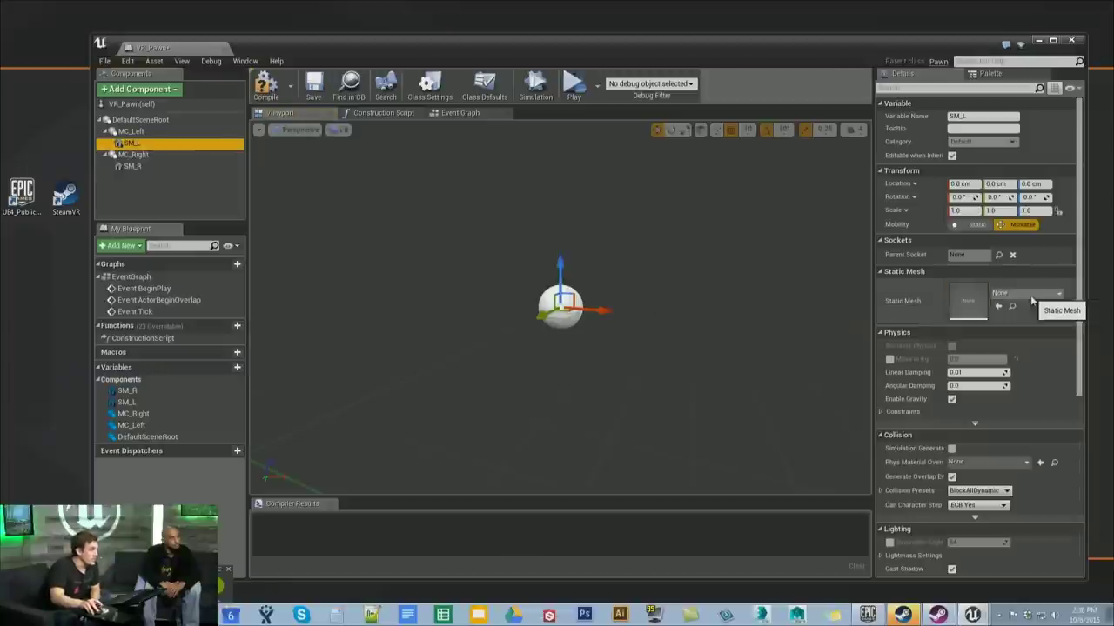
pyautogui.moveTo(345, 45); pyautogui.dragTo(261, 236)
pyautogui.click(460, 56)
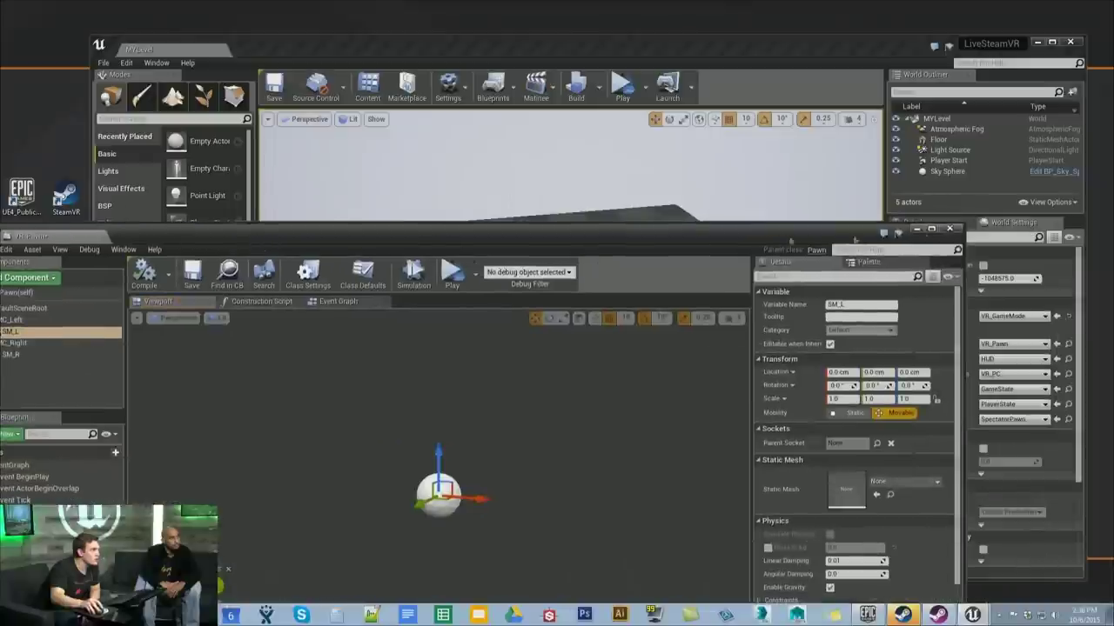
pyautogui.click(950, 230)
pyautogui.click(848, 568)
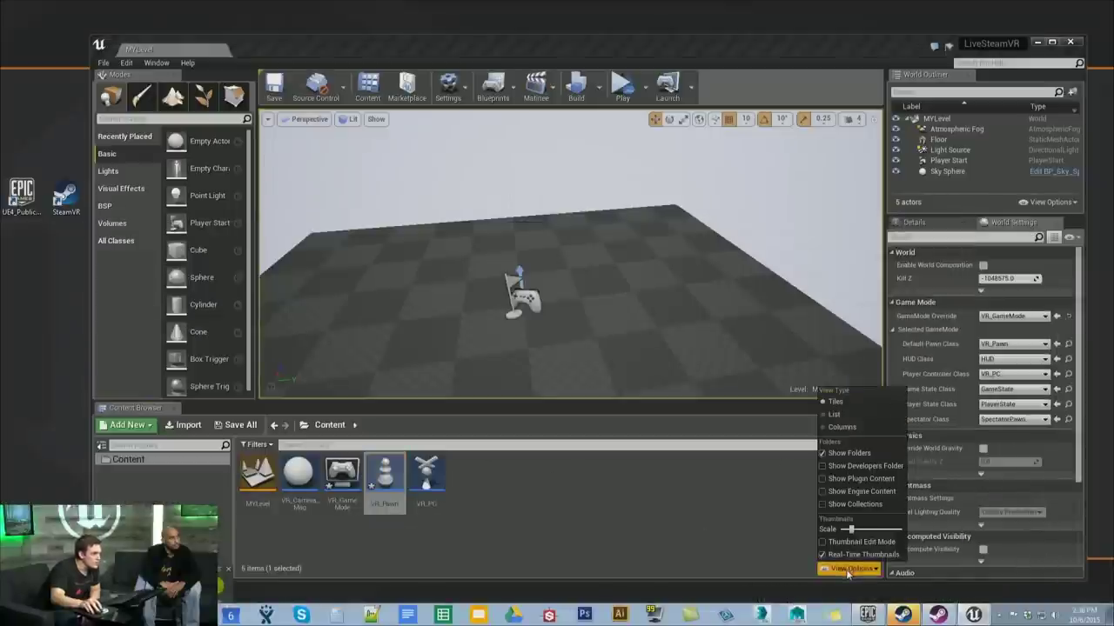
pyautogui.click(864, 492)
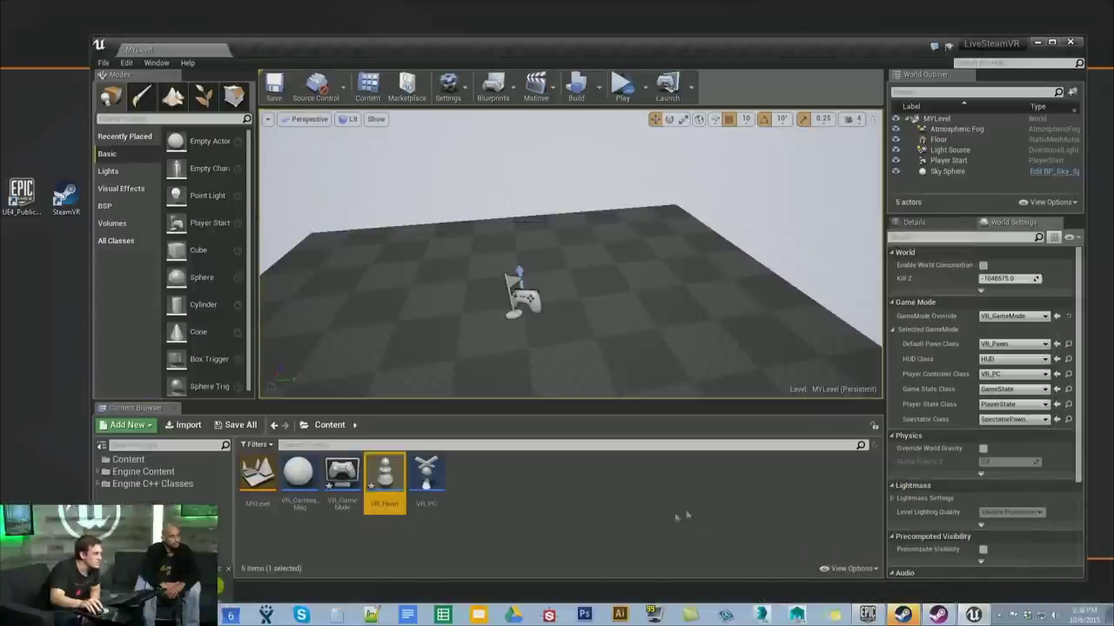
# Reopen the VR_Pawn blueprint in its viewport and assign the engine Cone mesh to SM_L
pyautogui.doubleClick(388, 481)
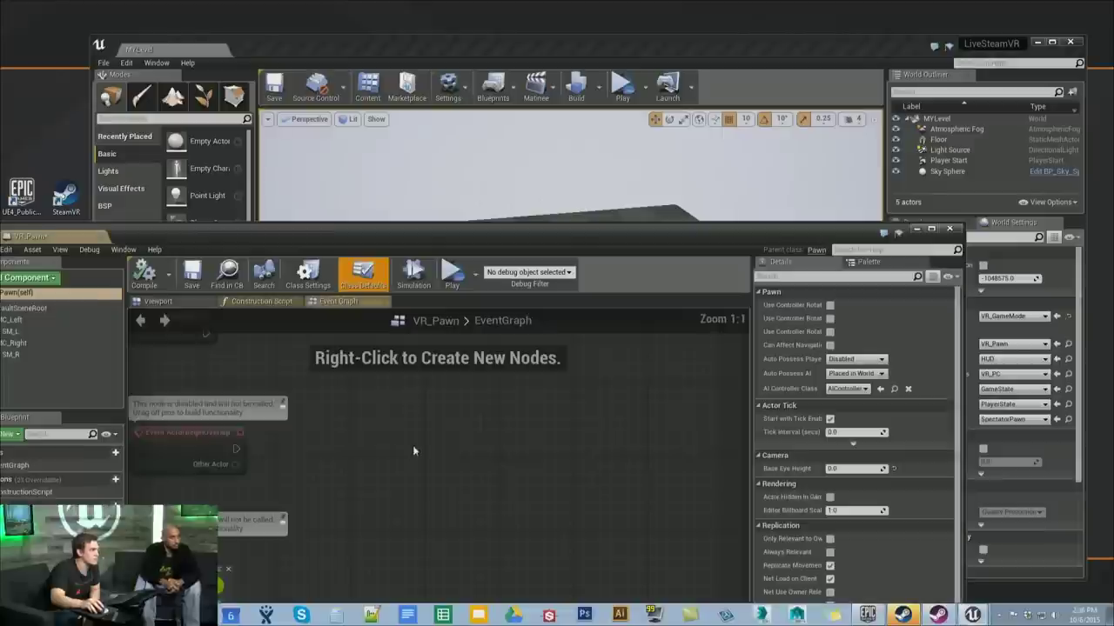
pyautogui.moveTo(481, 253); pyautogui.dragTo(602, 72)
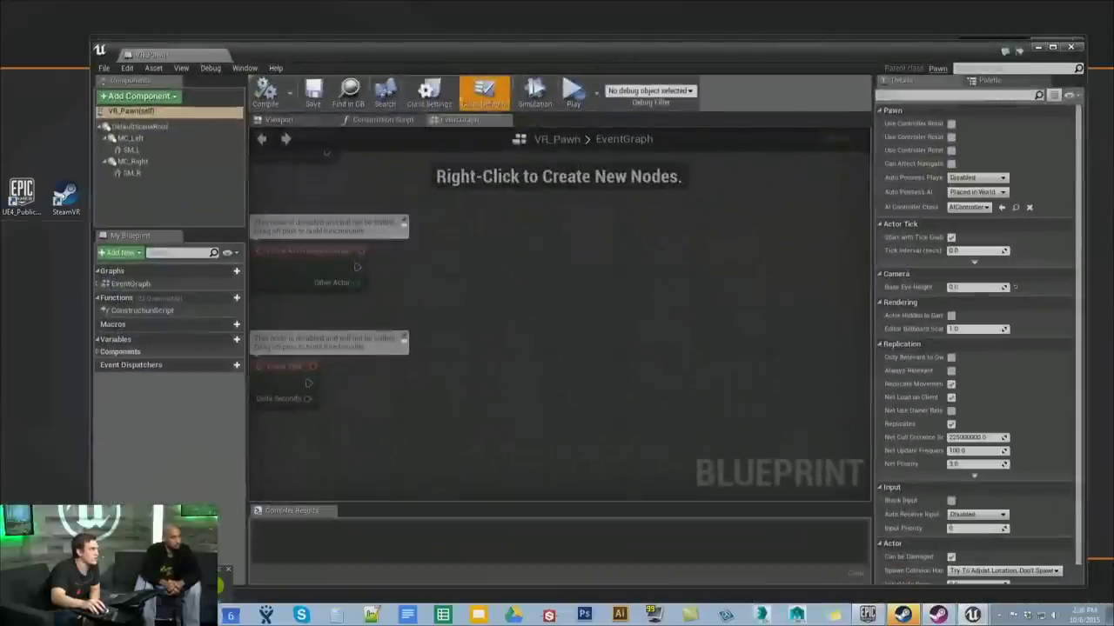
pyautogui.click(280, 120)
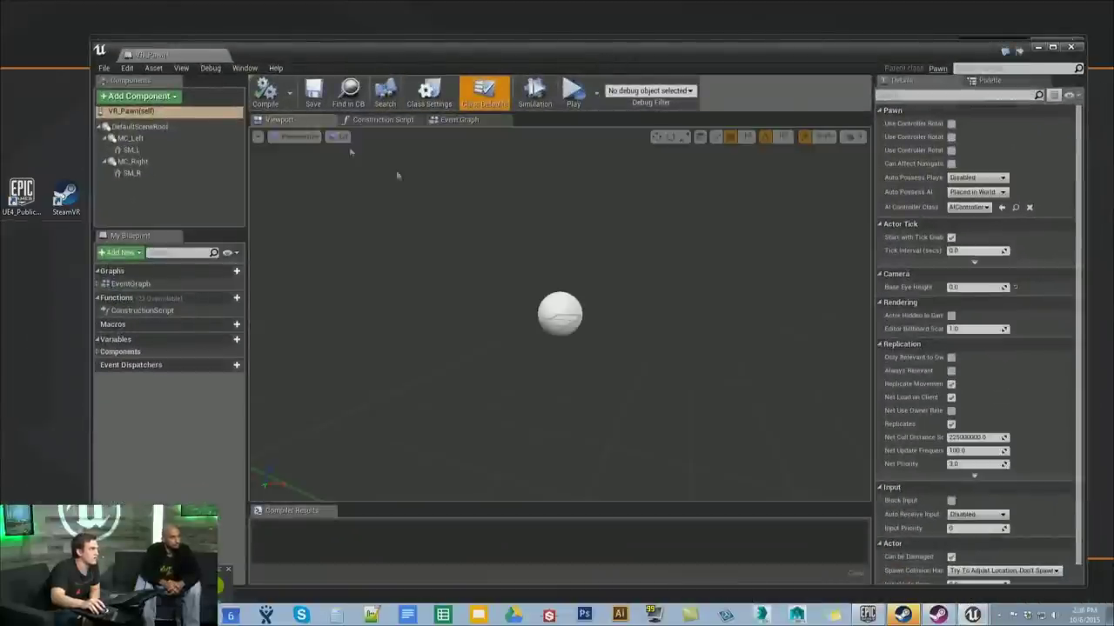
pyautogui.click(130, 150)
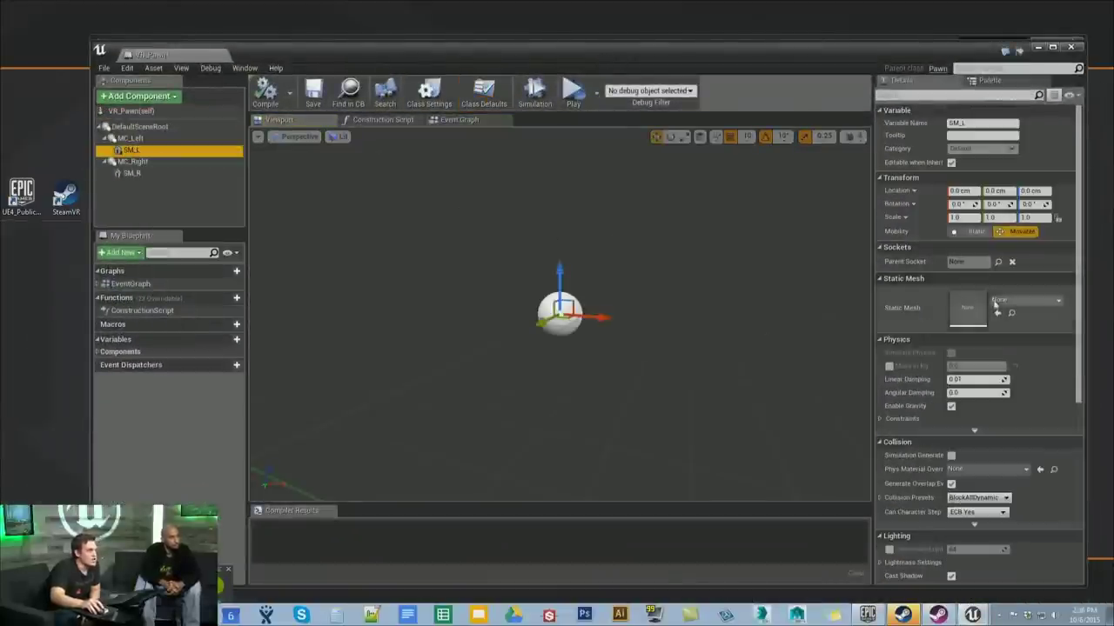
pyautogui.click(1025, 300)
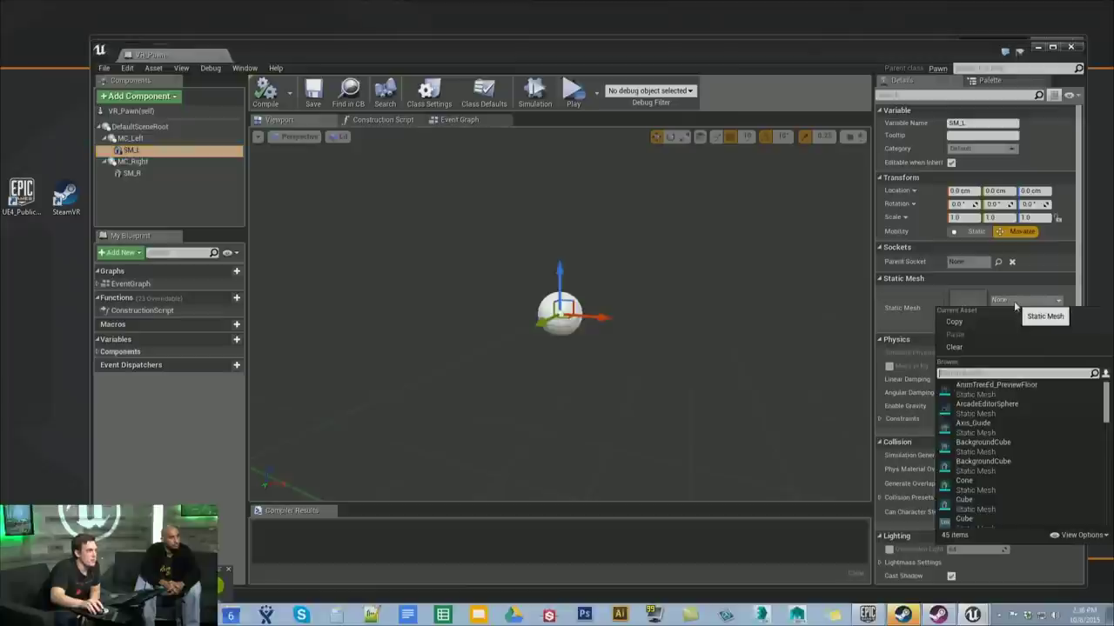
pyautogui.click(996, 481)
# Scale the SM_L cone uniformly to 0.1
pyautogui.click(963, 217)
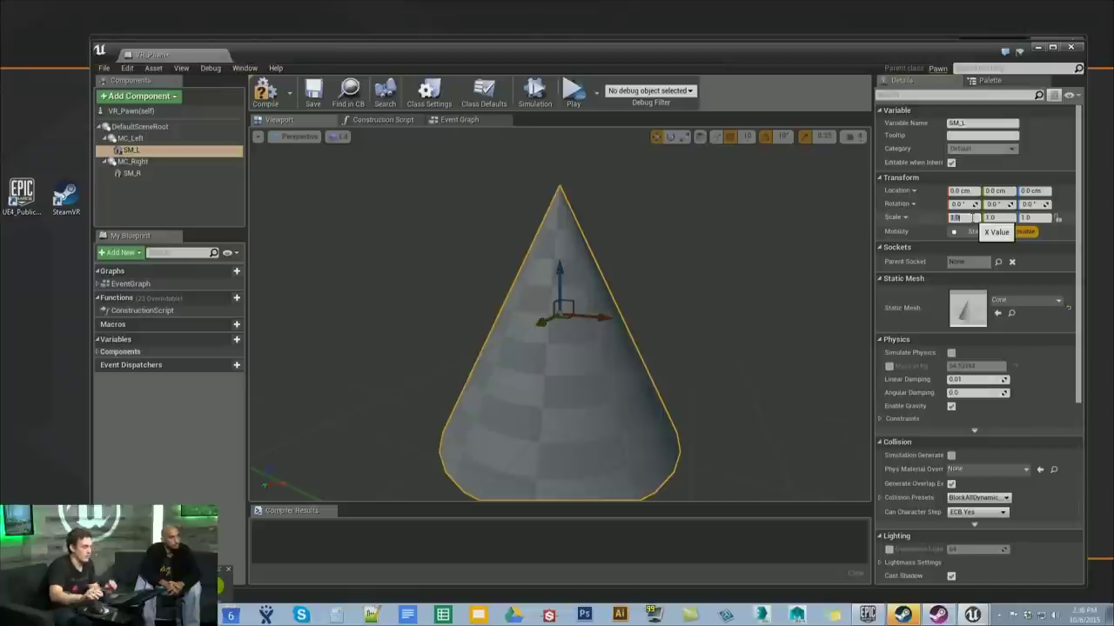
pyautogui.press('Return')
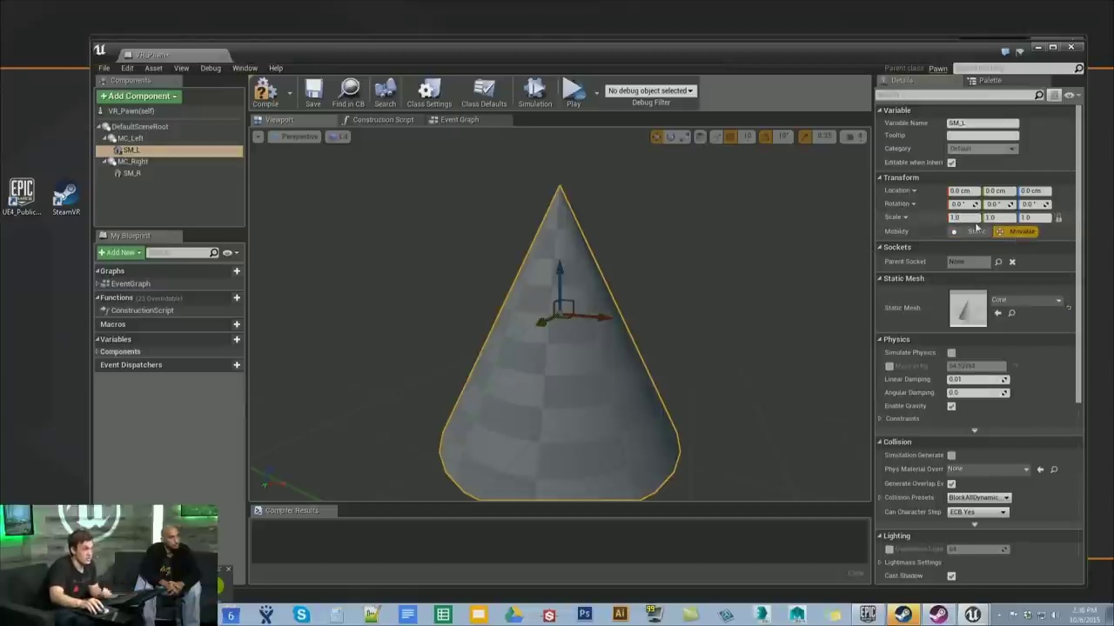
pyautogui.write('0.1')
pyautogui.press('Return')
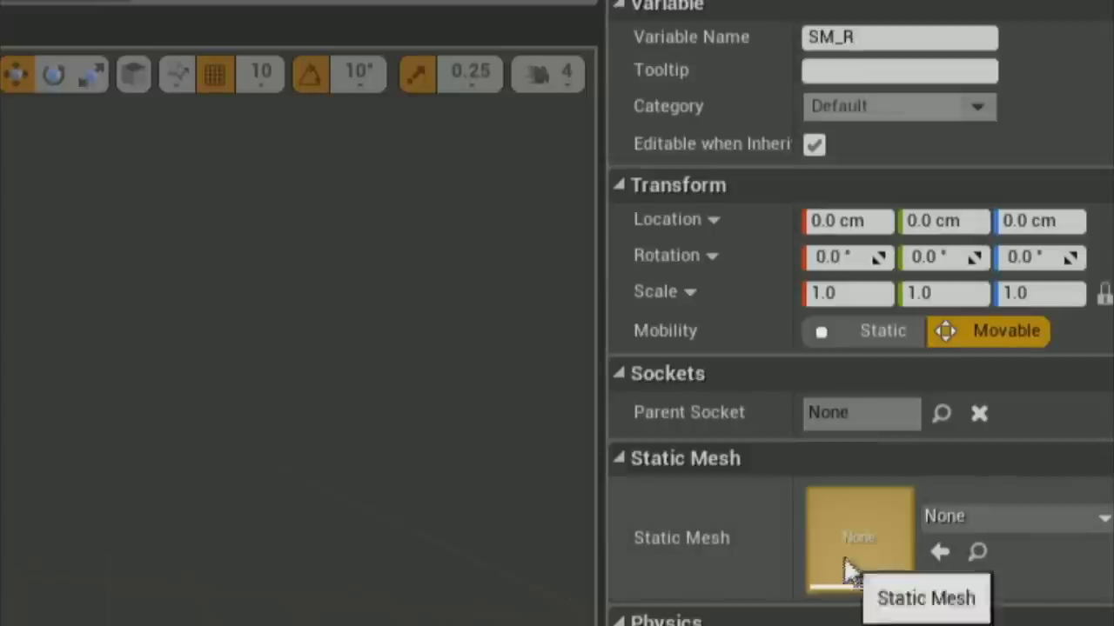
# Assign the engine Cube mesh to SM_R and scale it uniformly to 0.1
pyautogui.rightClick(957, 535)
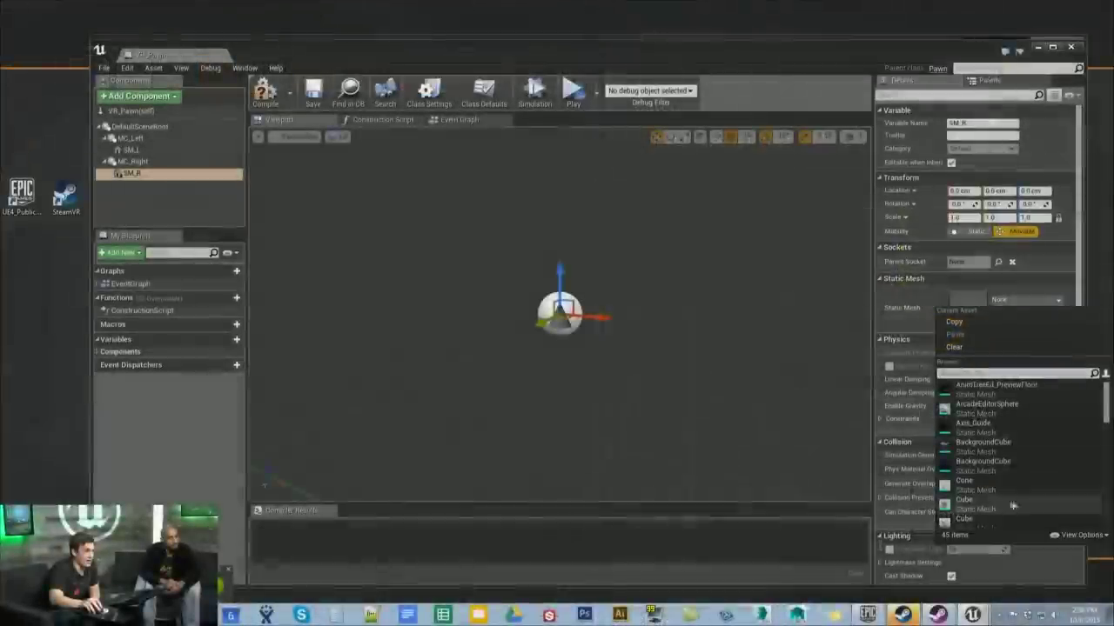
pyautogui.click(994, 484)
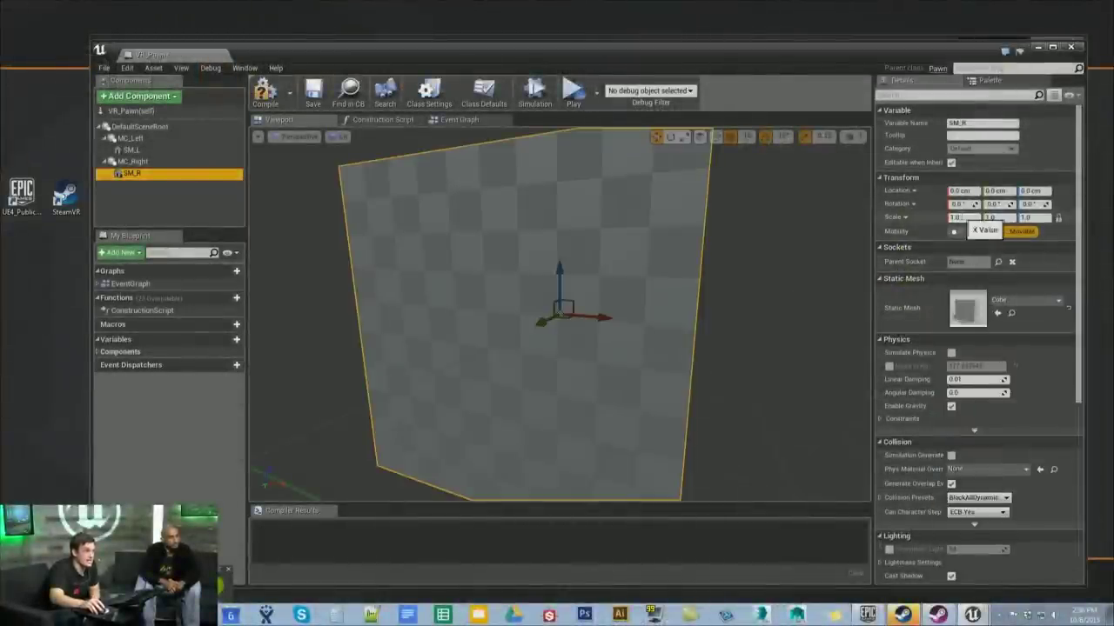
pyautogui.click(957, 217)
pyautogui.write('0.1')
pyautogui.press('Return')
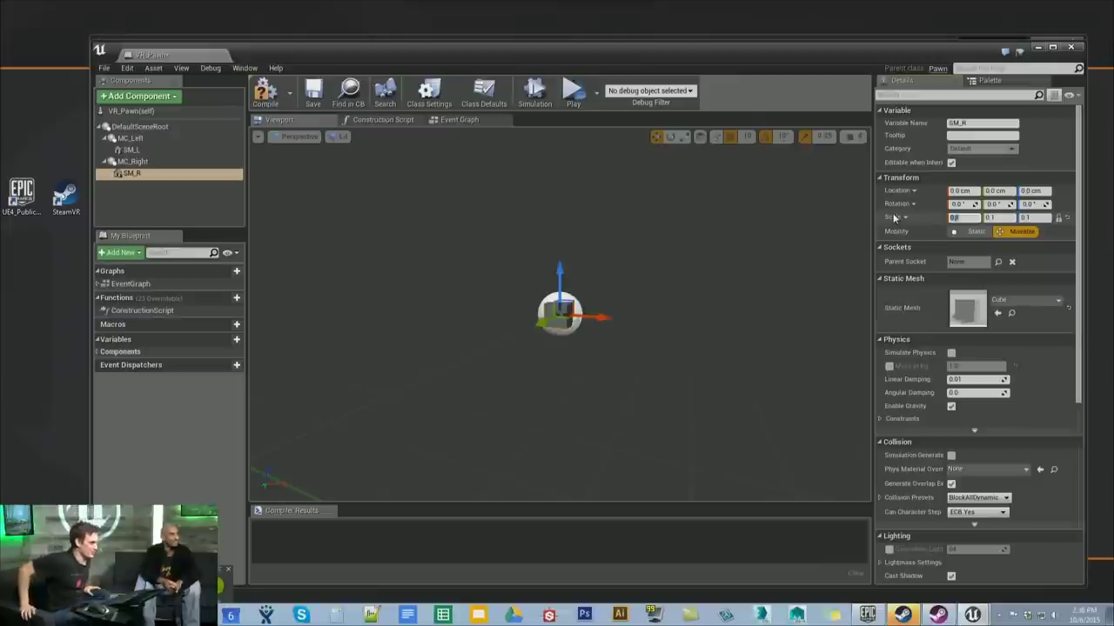
# Compile and save VR_Pawn, run the level as a VR preview to test the controller meshes, and end the preview
pyautogui.click(265, 103)
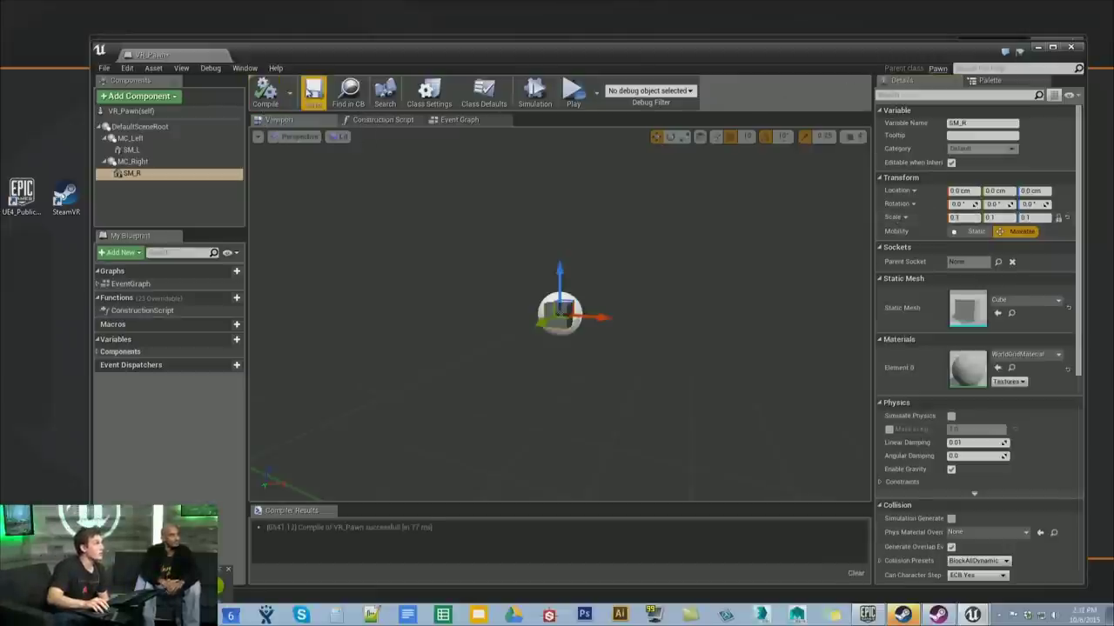
pyautogui.hotkey('alt', 'Tab')
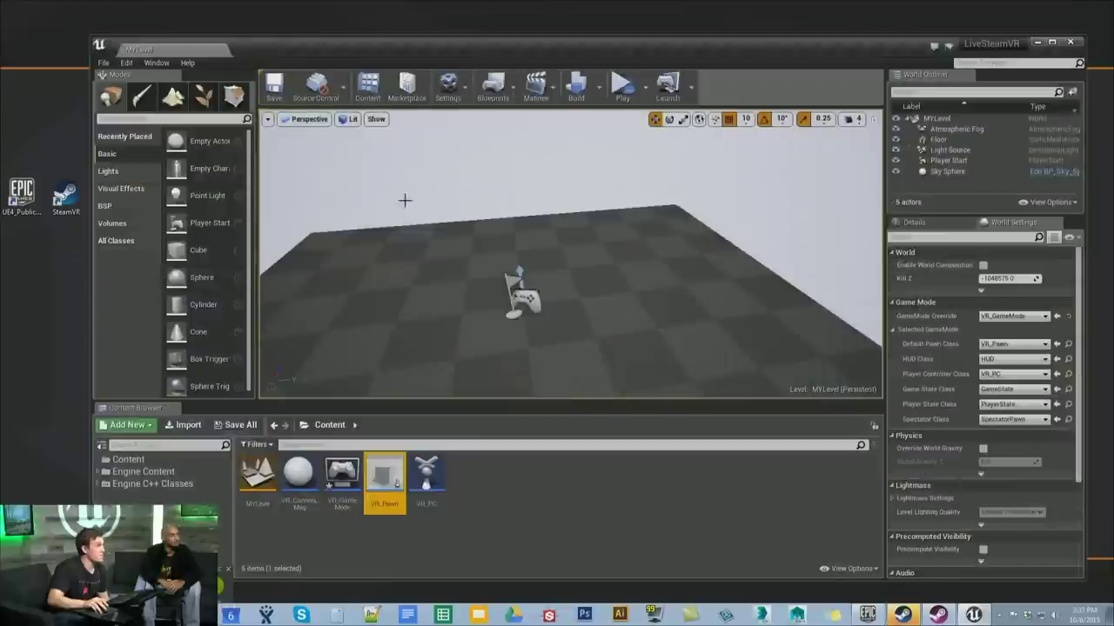
pyautogui.click(623, 91)
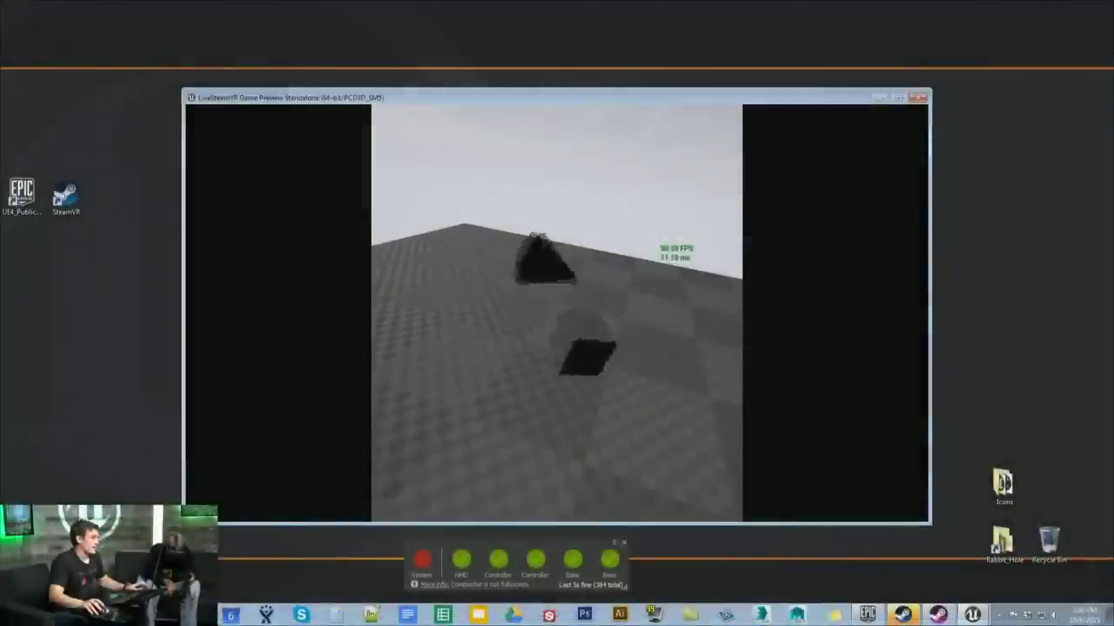
pyautogui.press('Escape')
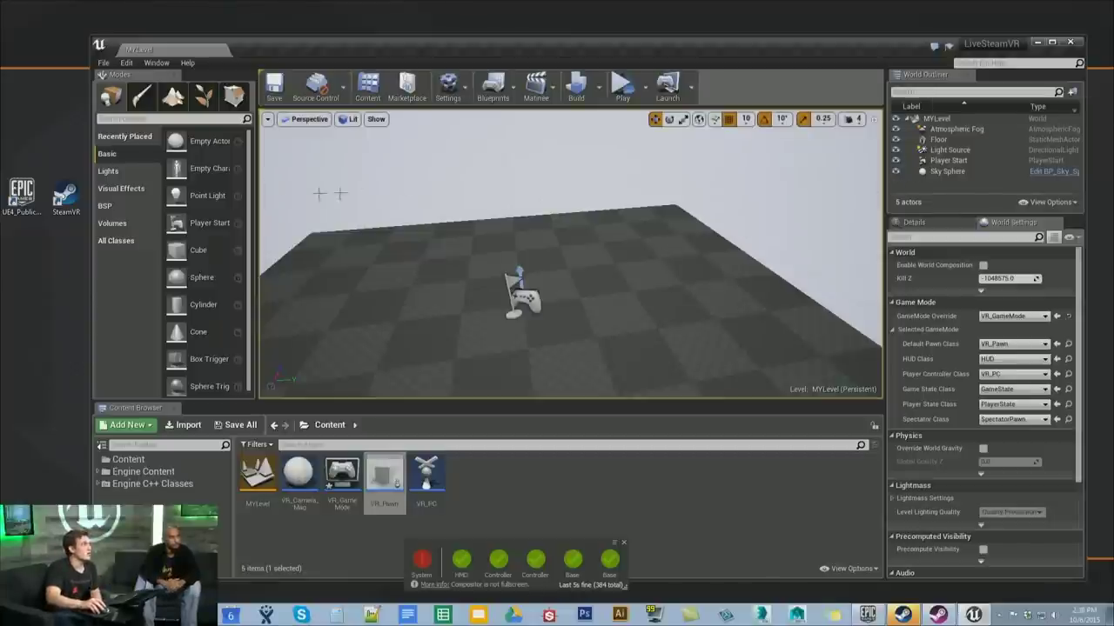
# Place a Post Process Volume in the level around the Player Start and raise it slightly above the floor
pyautogui.click(160, 119)
pyautogui.write('pos')
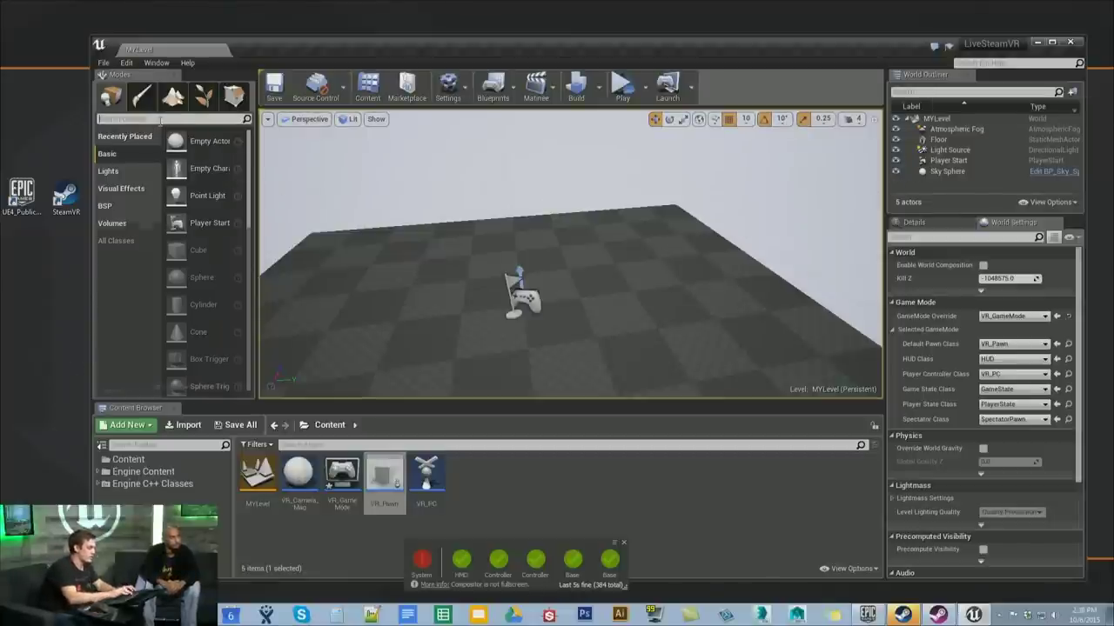
pyautogui.moveTo(135, 142); pyautogui.dragTo(504, 263)
pyautogui.moveTo(507, 225); pyautogui.dragTo(567, 288)
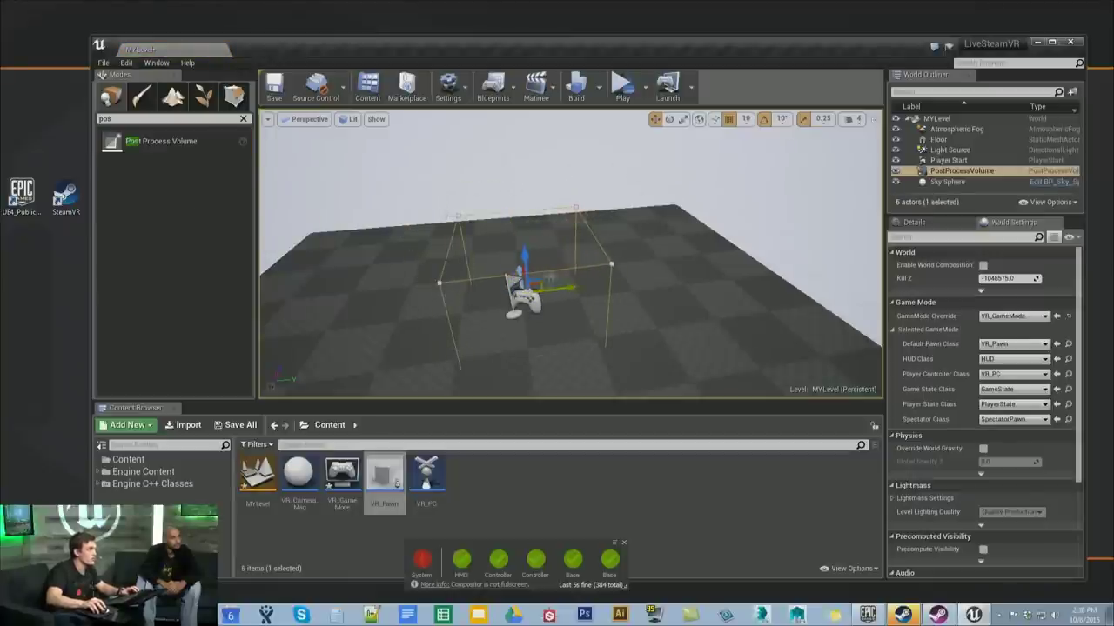
pyautogui.moveTo(526, 258); pyautogui.dragTo(525, 244)
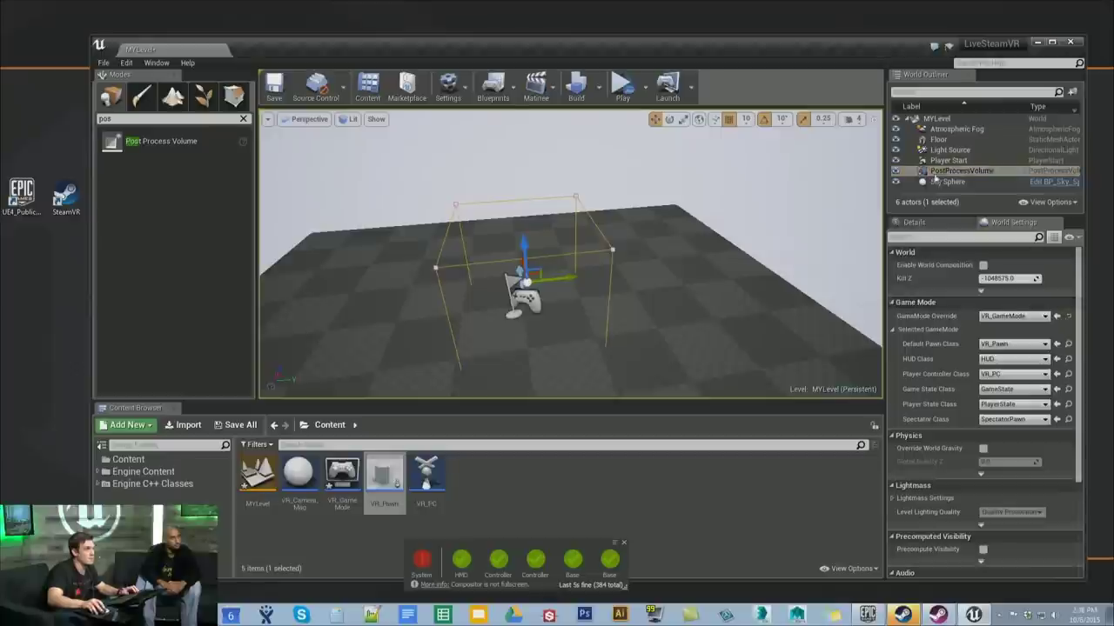
# Override the post process volume's Ambient Occlusion Intensity and set it to 0.0
pyautogui.click(922, 218)
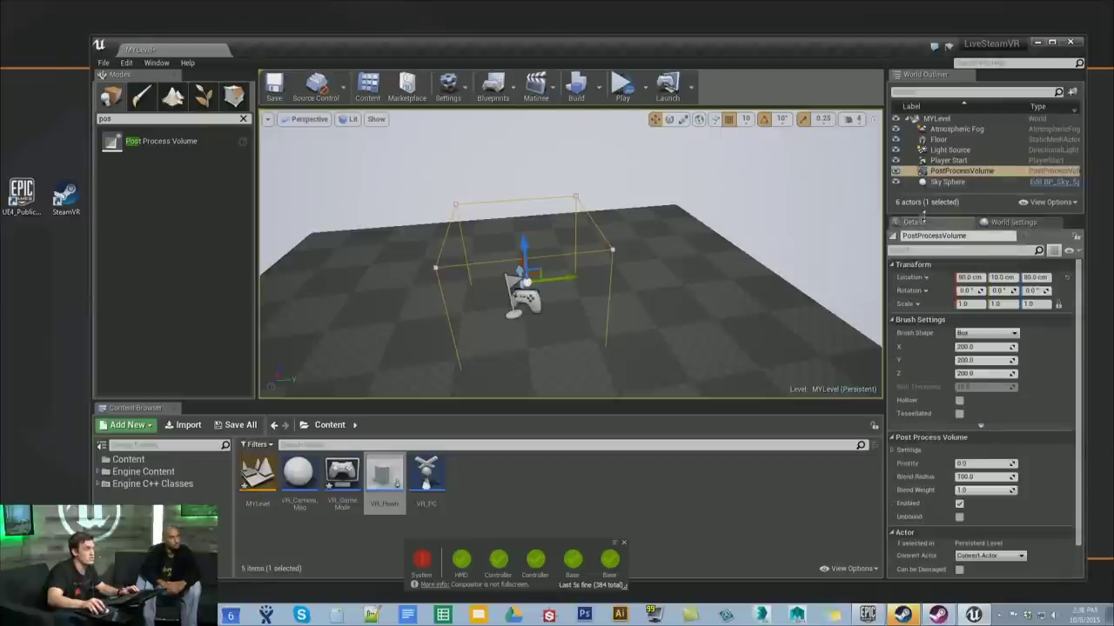
pyautogui.click(911, 264)
pyautogui.click(916, 278)
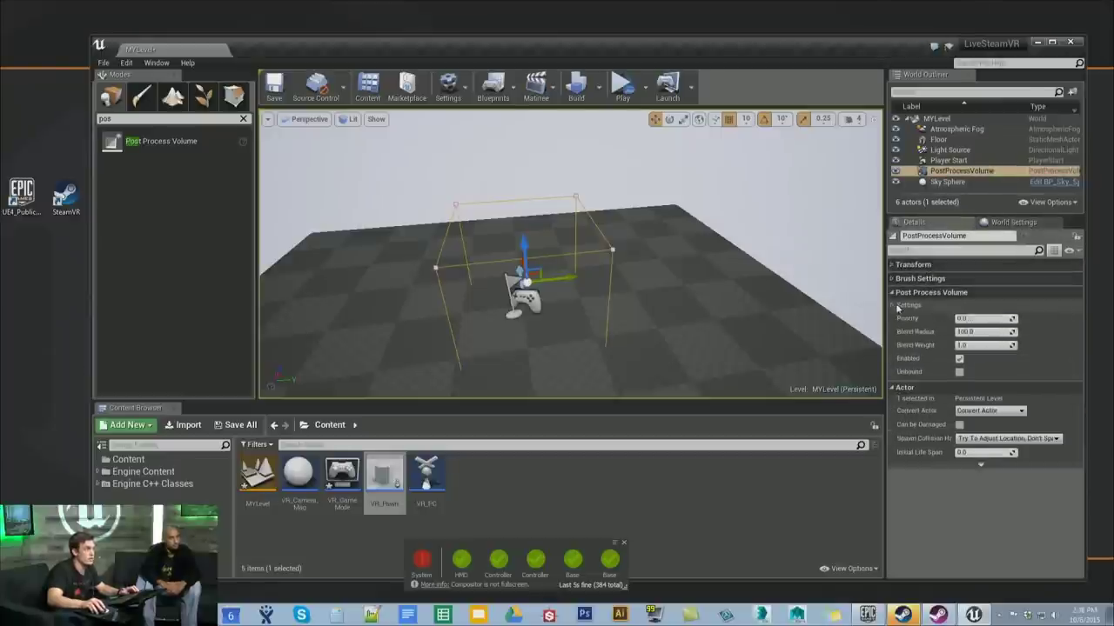
pyautogui.click(896, 305)
pyautogui.click(898, 432)
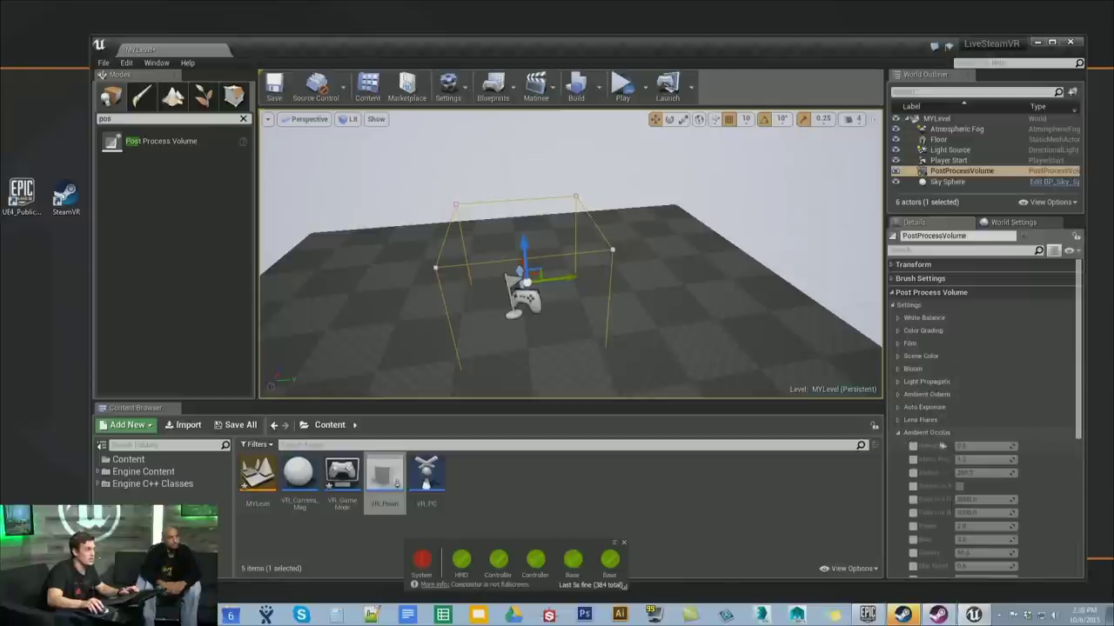
pyautogui.click(912, 446)
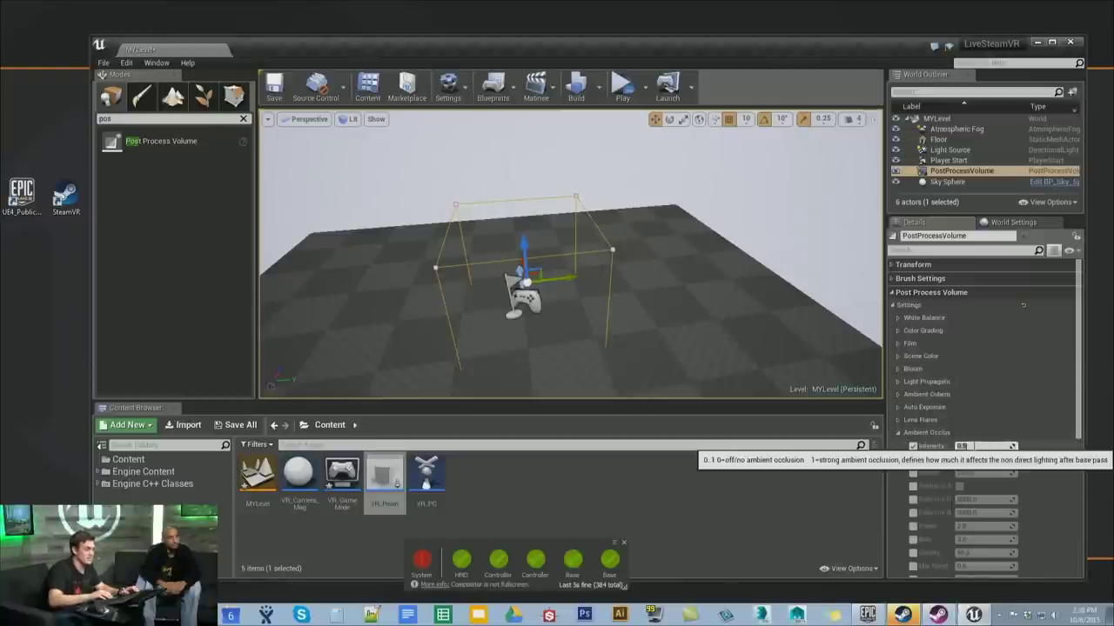
pyautogui.click(898, 432)
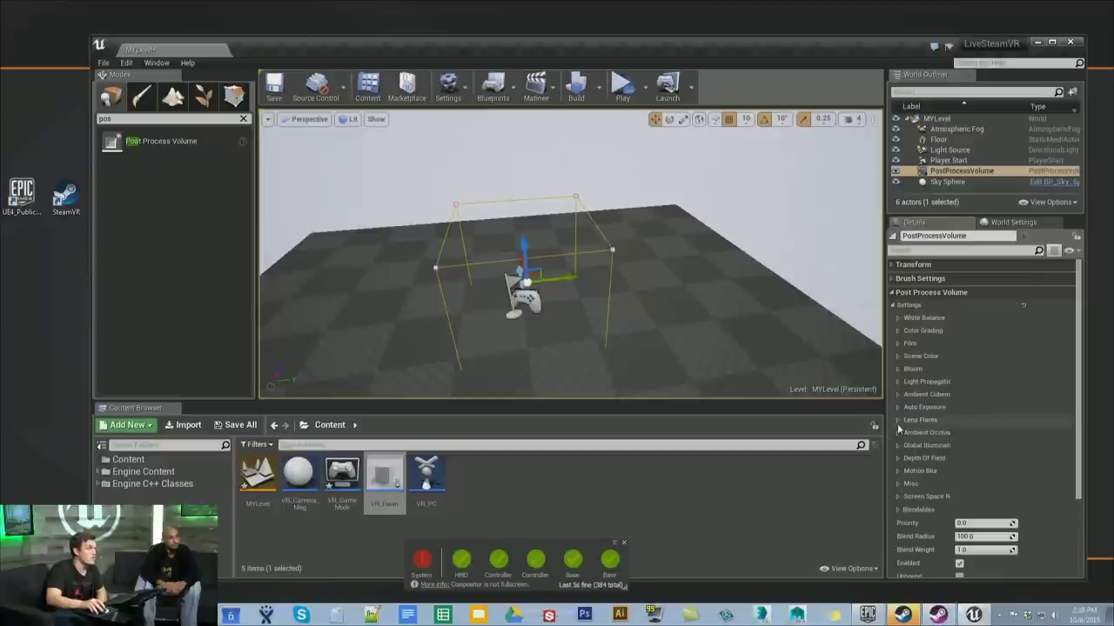
# Override the Lens Flares Intensity in the post process volume's settings
pyautogui.click(898, 421)
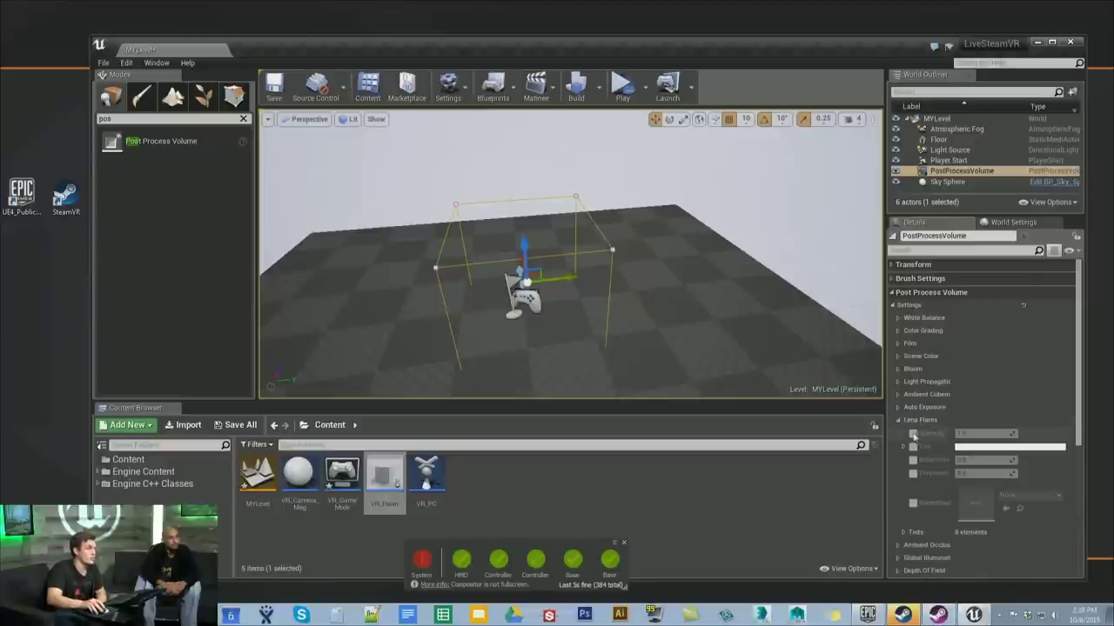
pyautogui.click(913, 433)
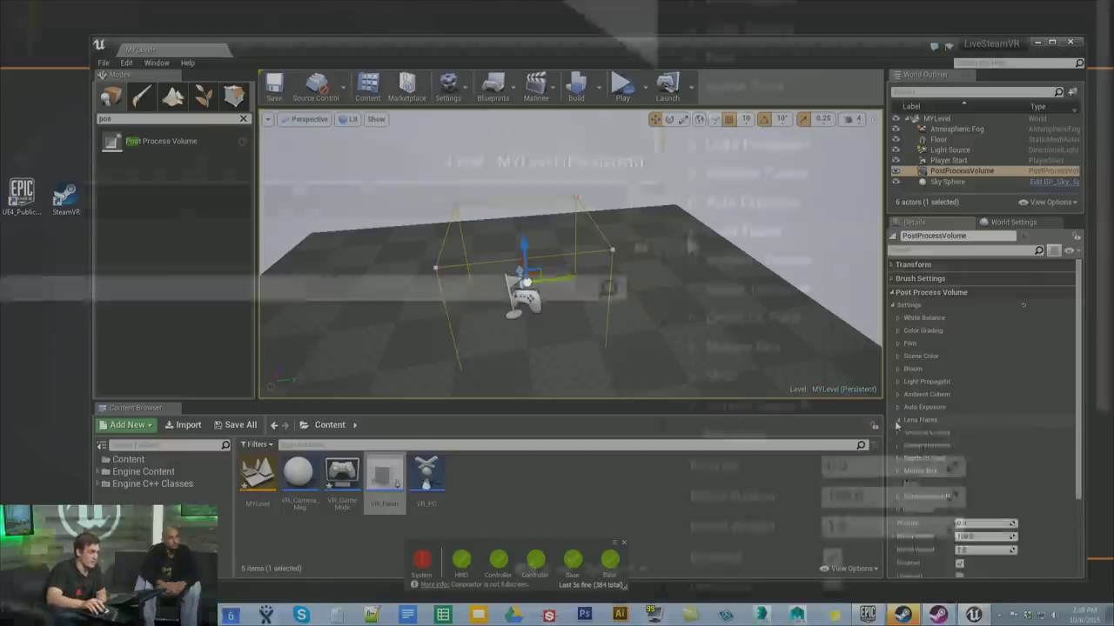
pyautogui.click(905, 422)
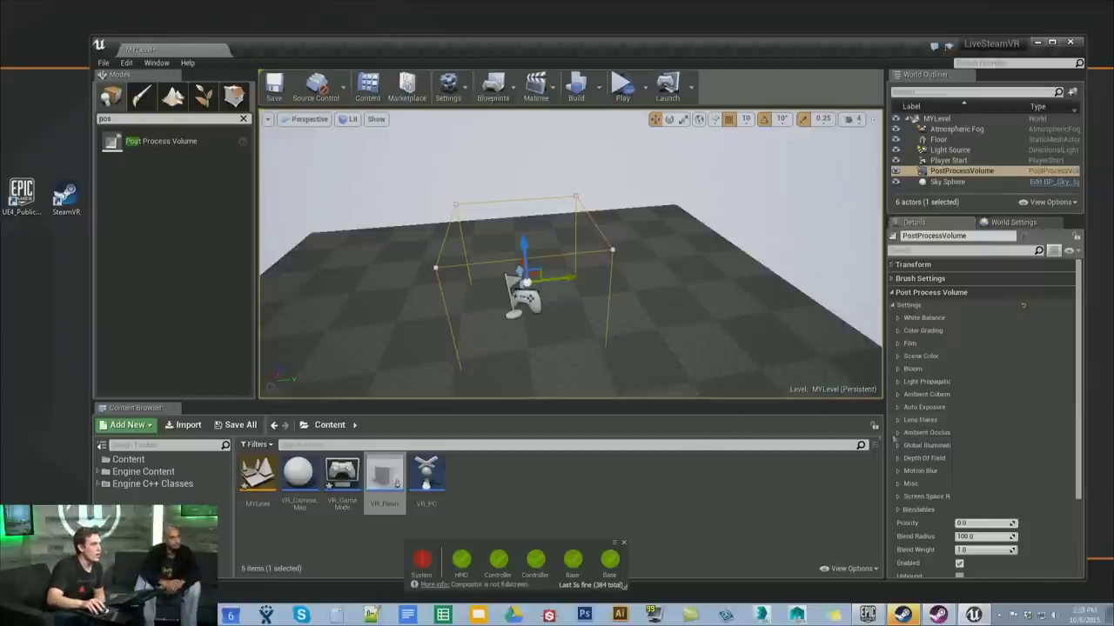
pyautogui.click(913, 396)
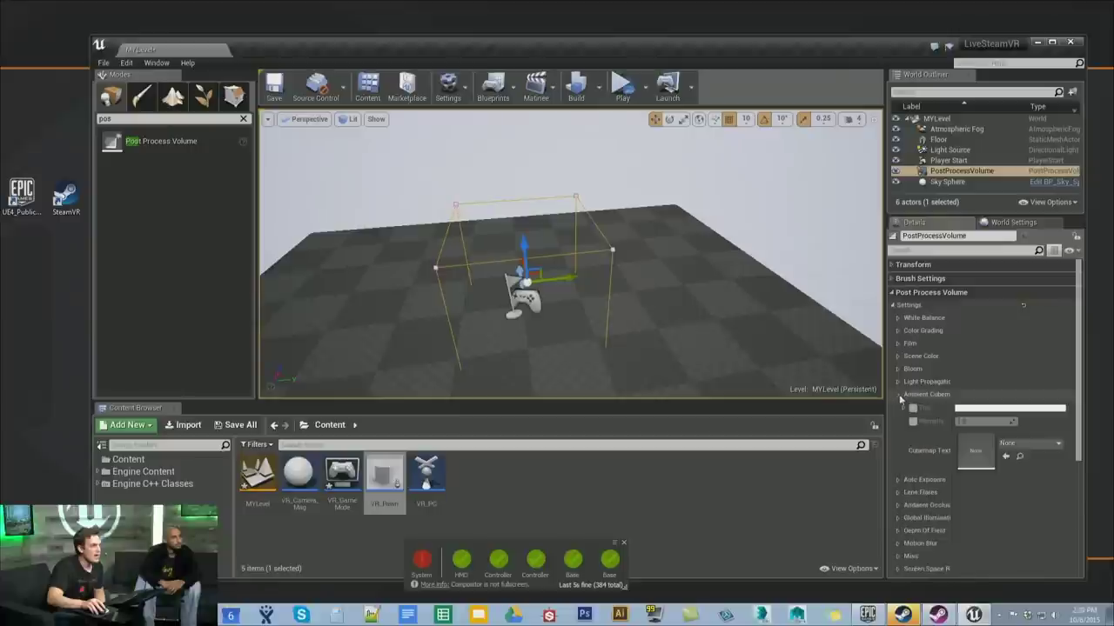
pyautogui.click(899, 395)
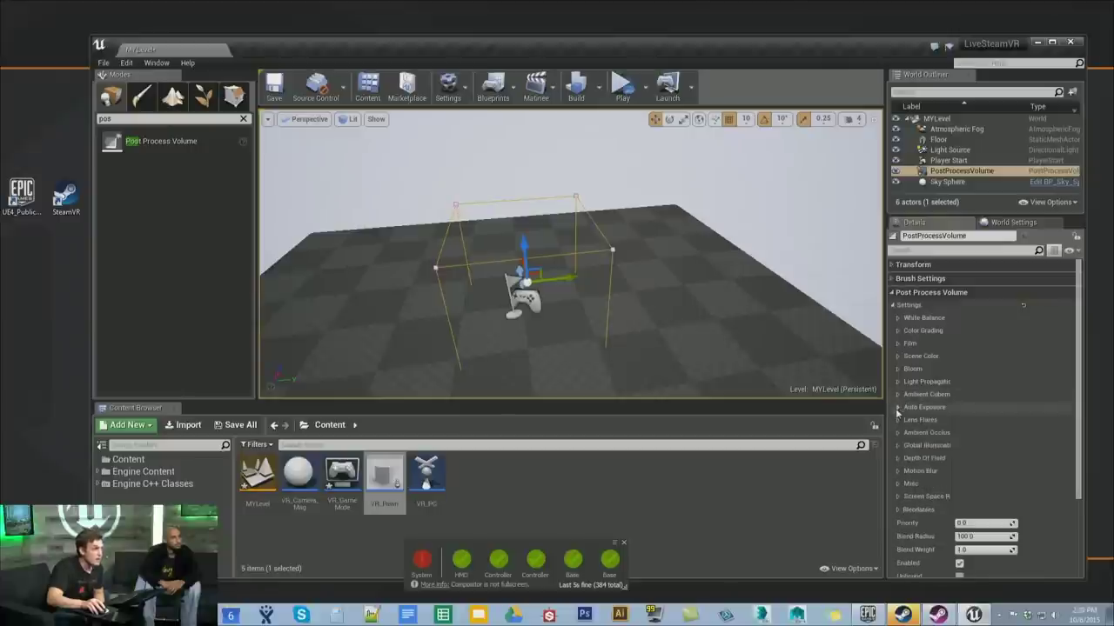
pyautogui.click(898, 407)
pyautogui.click(898, 407)
# Set the post process volume's Ambient Occlusion Intensity to 1.0, run the level as a VR preview, and end it
pyautogui.click(899, 433)
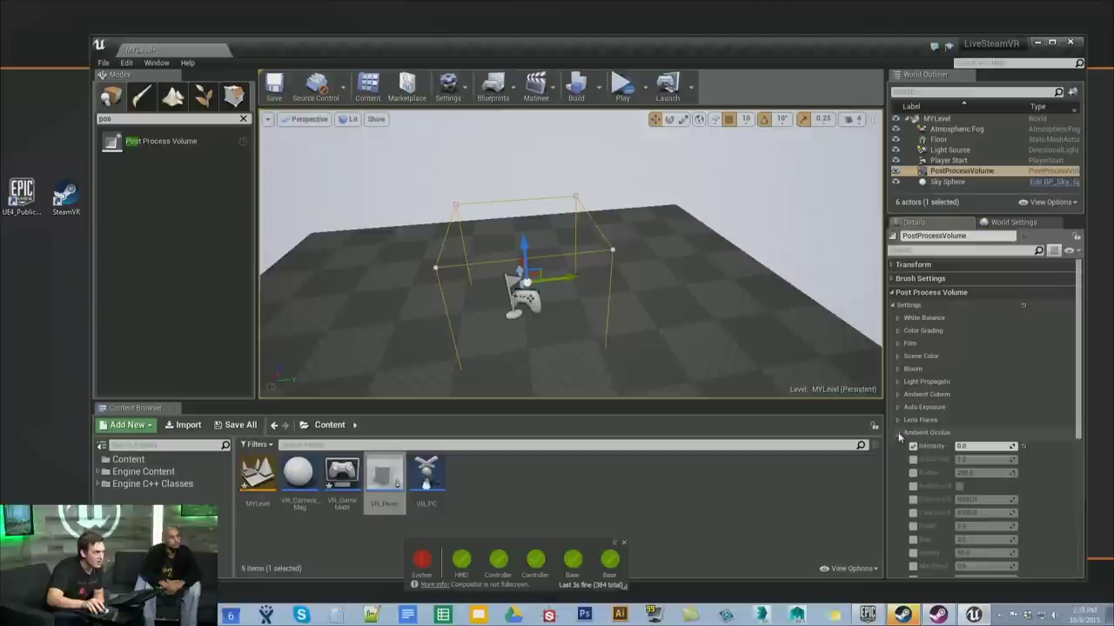
pyautogui.click(981, 448)
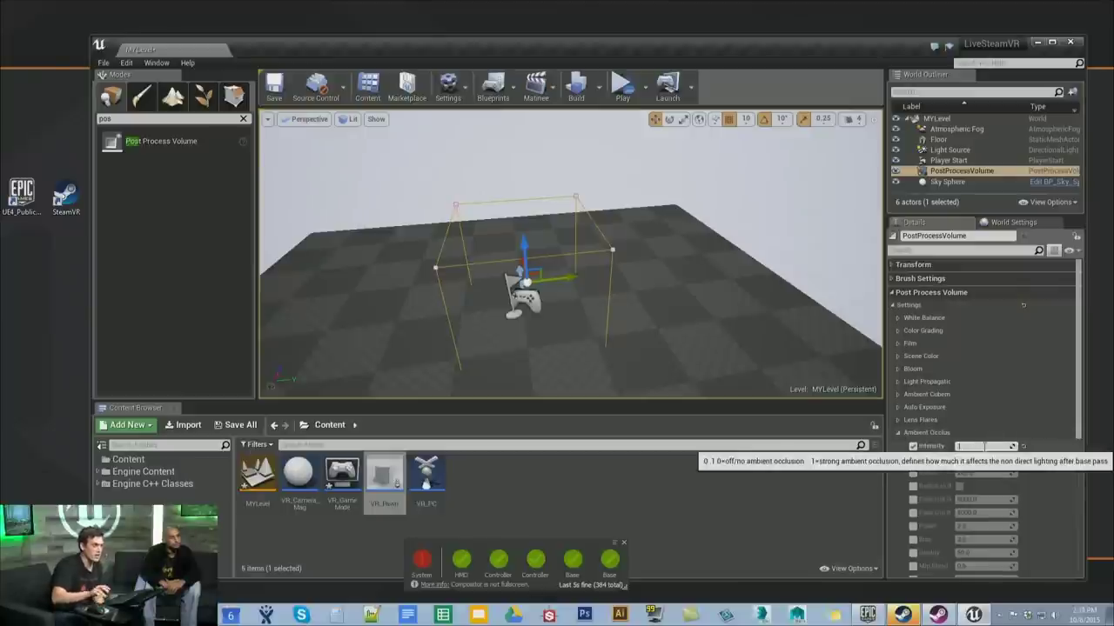
pyautogui.write('1')
pyautogui.press('Return')
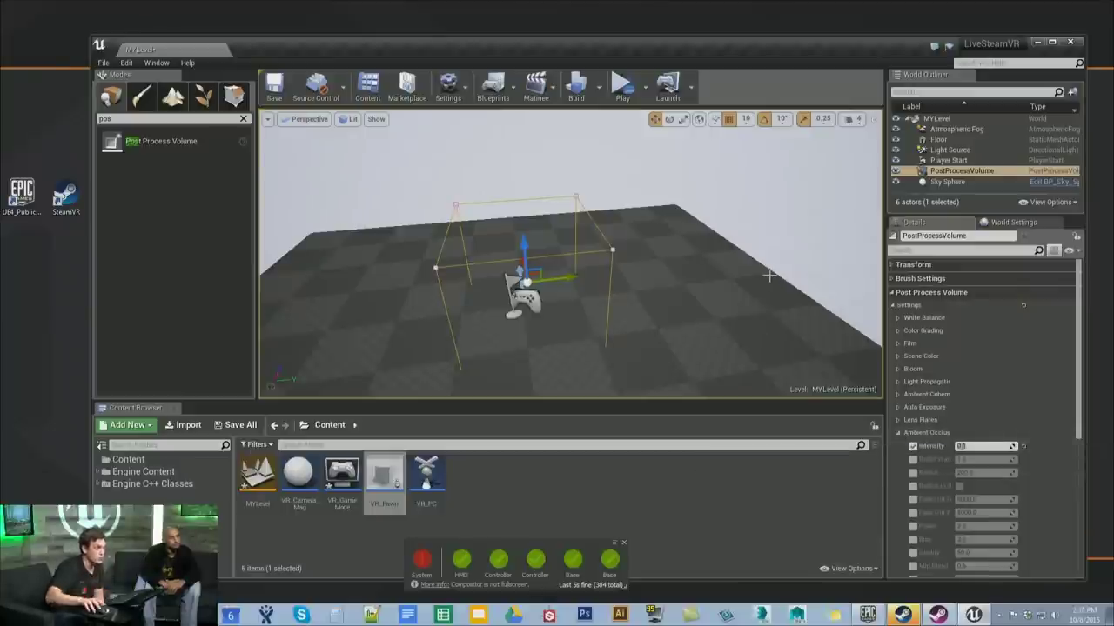
pyautogui.click(624, 90)
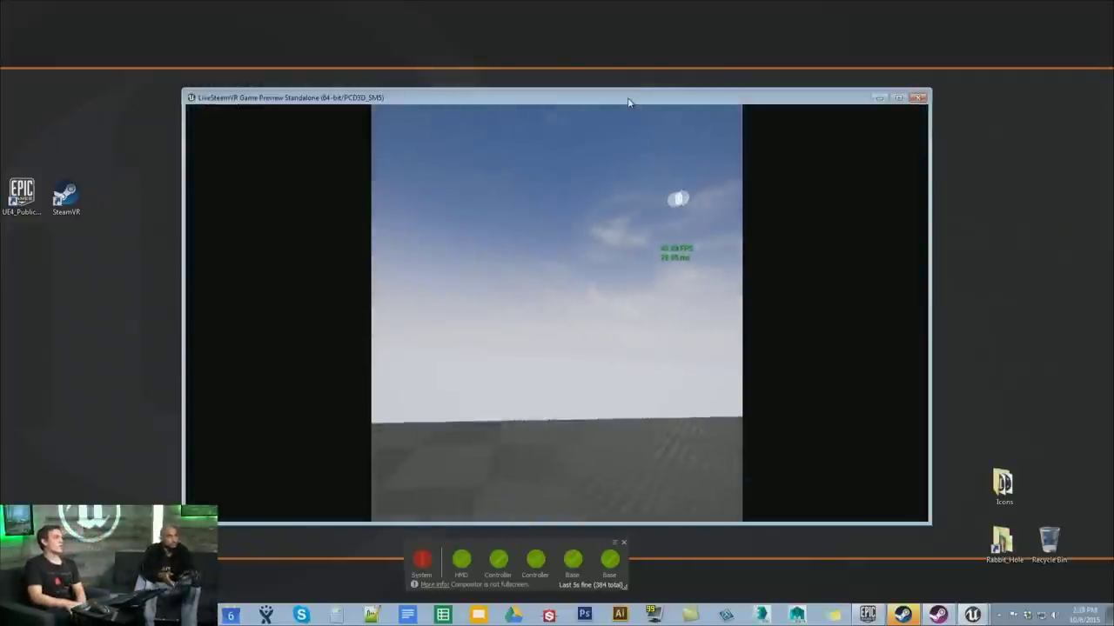
pyautogui.press('Escape')
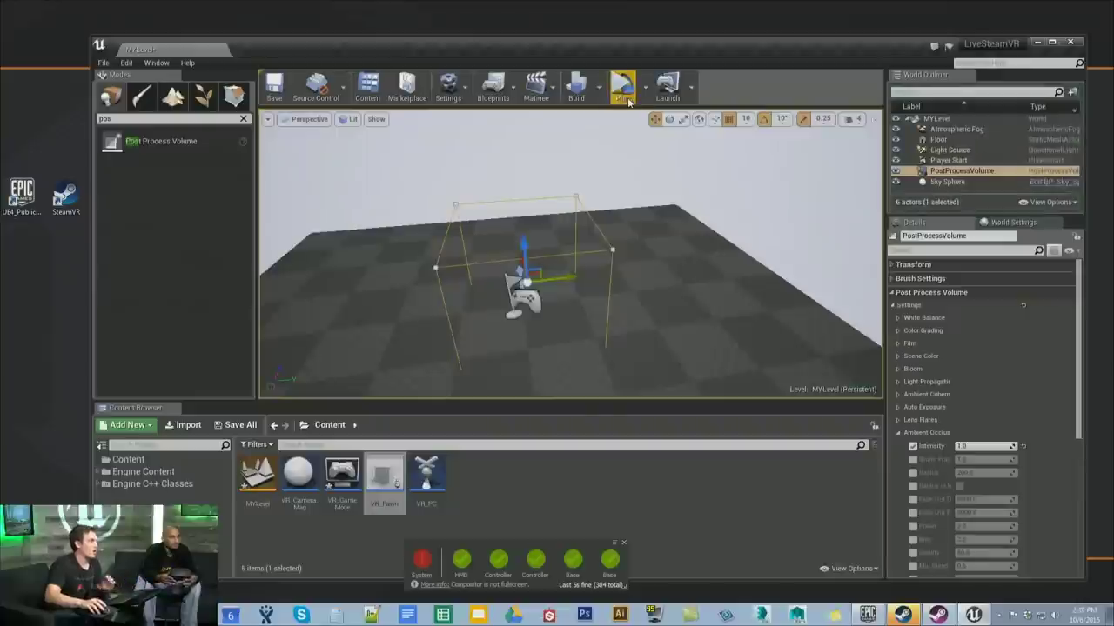
# Set the post process volume's Ambient Occlusion Intensity to 0.0, run the level as a VR preview, and end it
pyautogui.click(976, 445)
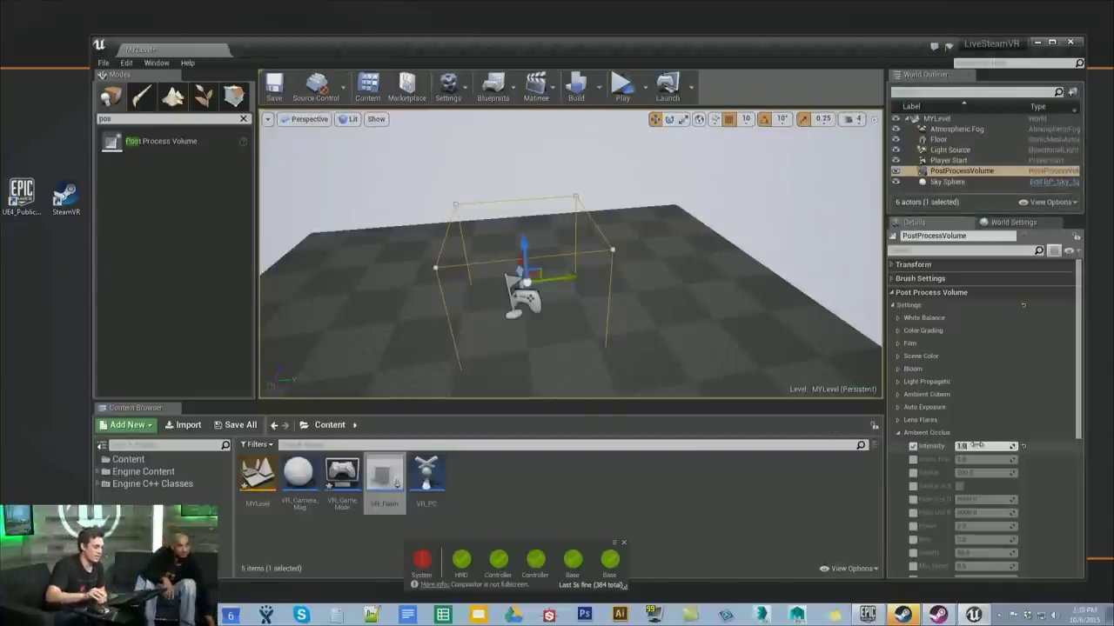
pyautogui.write('0')
pyautogui.press('Return')
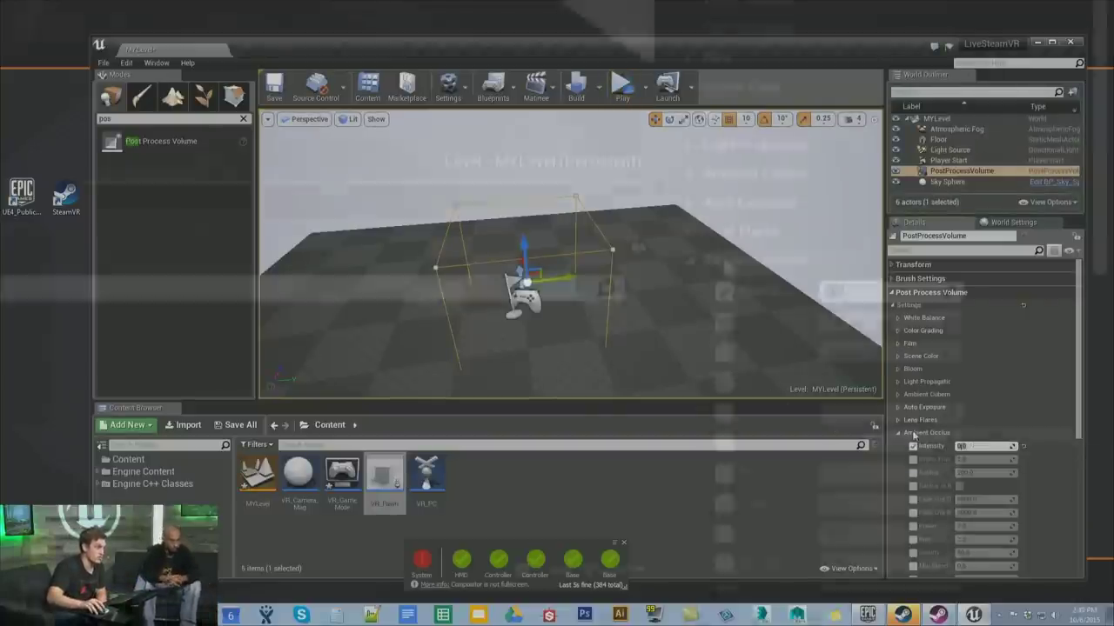
pyautogui.click(897, 432)
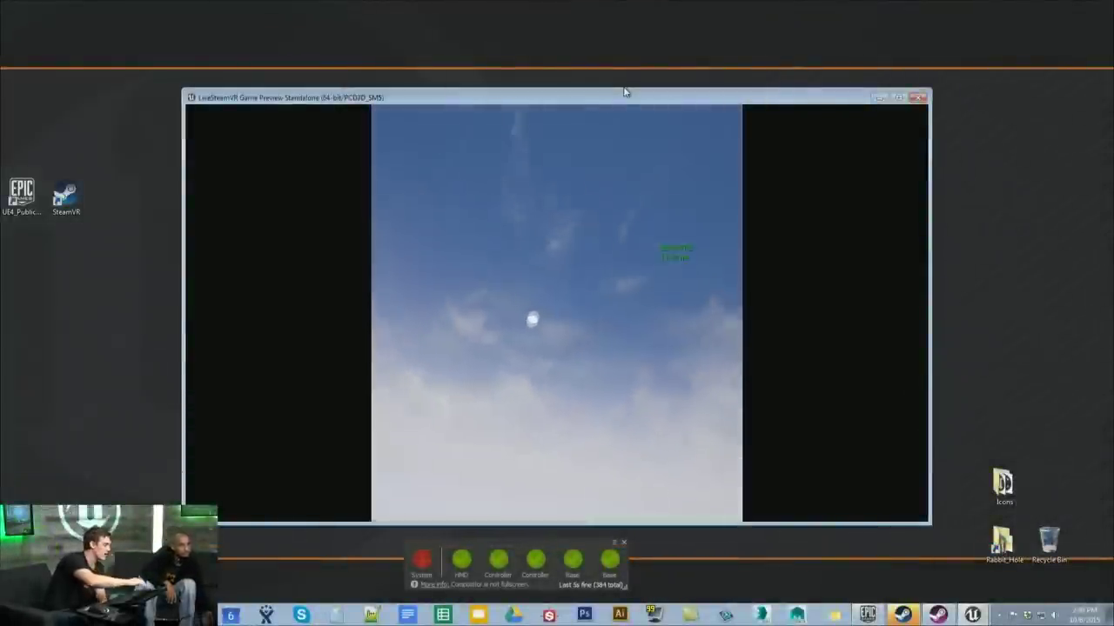
pyautogui.press('Escape')
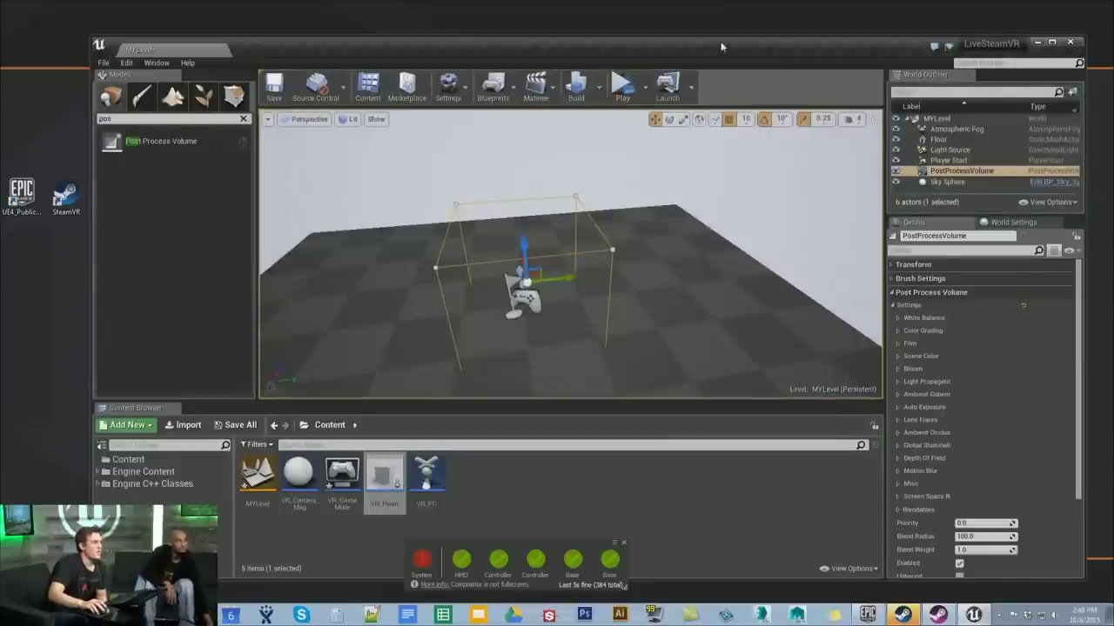
# Enable Use Ambient Occlusion in the level's Lightmass settings and widen the name column to read the occlusion options
pyautogui.click(983, 222)
pyautogui.scroll(-3, 983, 377)
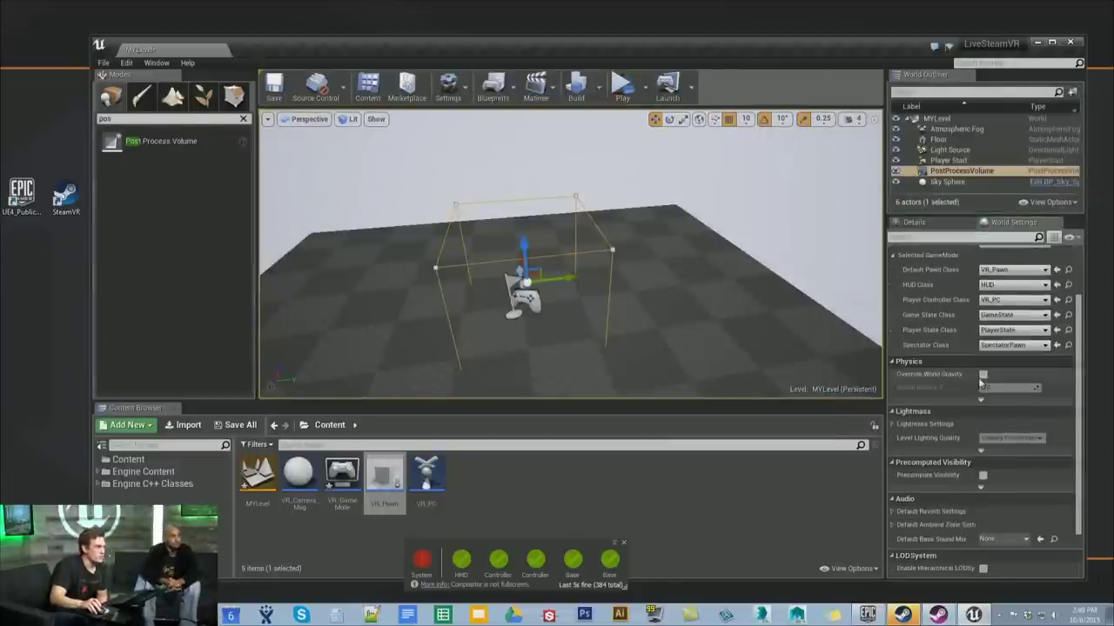
pyautogui.click(896, 424)
pyautogui.scroll(-3, 962, 429)
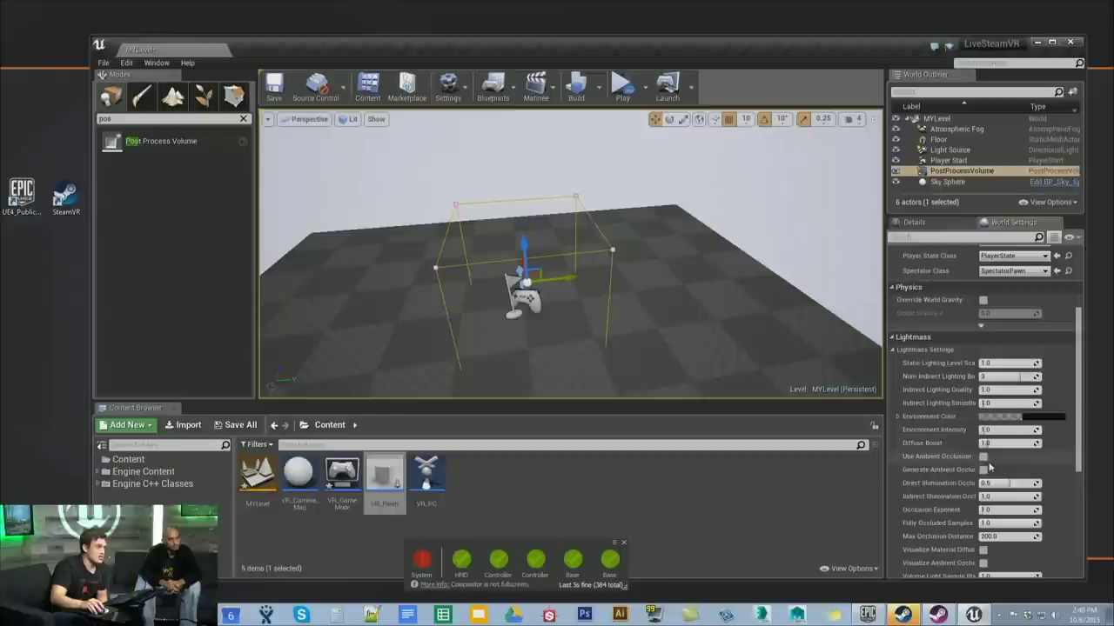
pyautogui.click(983, 456)
pyautogui.scroll(-1, 985, 448)
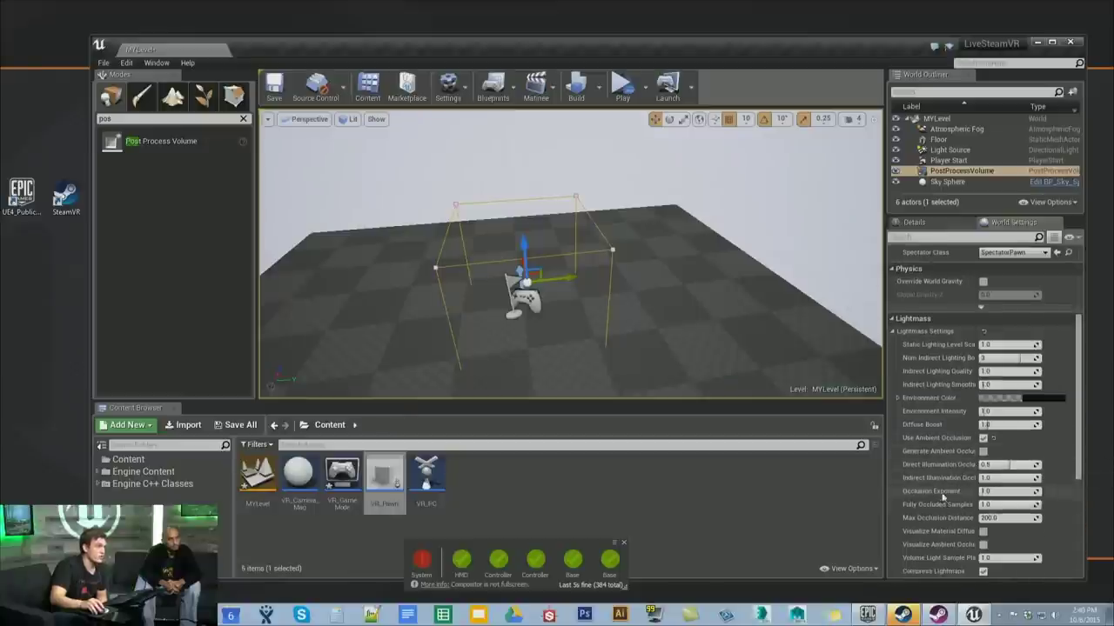
pyautogui.moveTo(976, 465); pyautogui.dragTo(1015, 463)
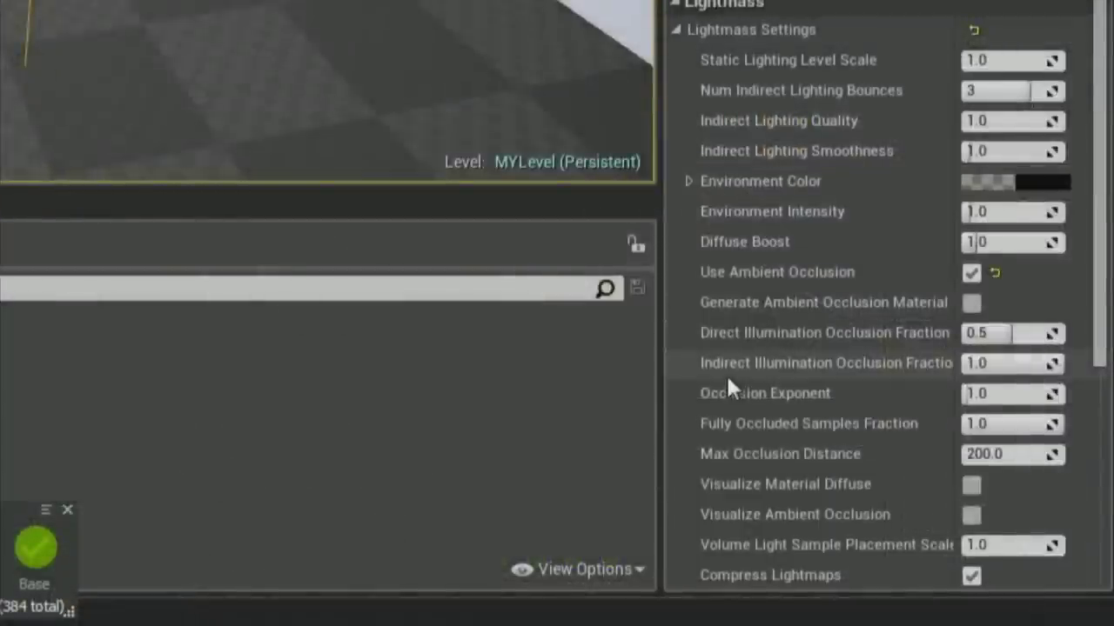
pyautogui.moveTo(723, 380)
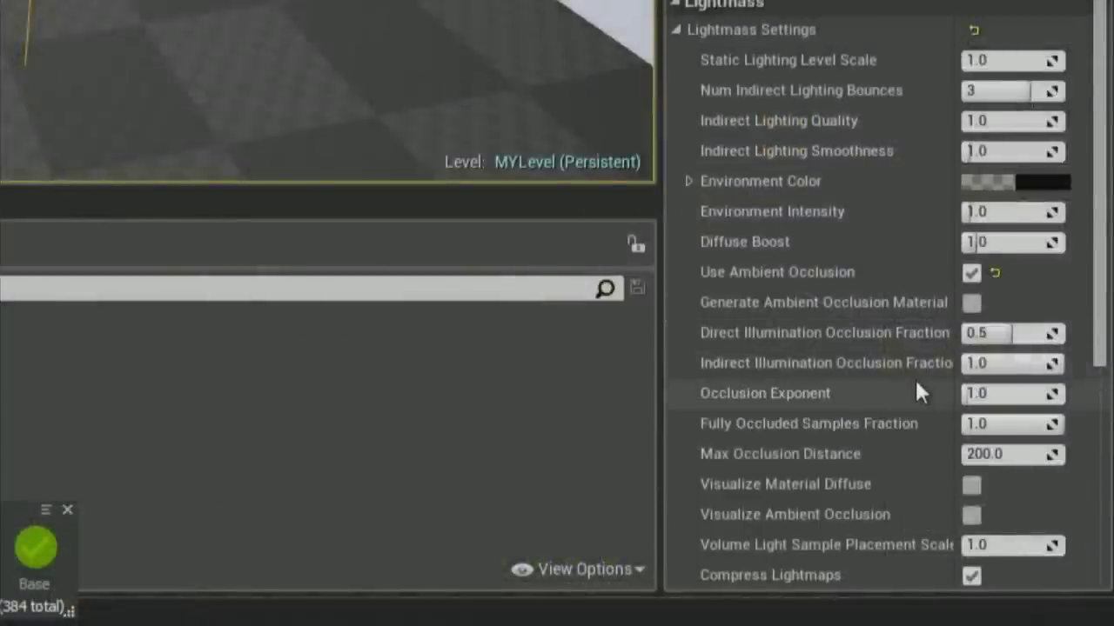
pyautogui.moveTo(905, 369)
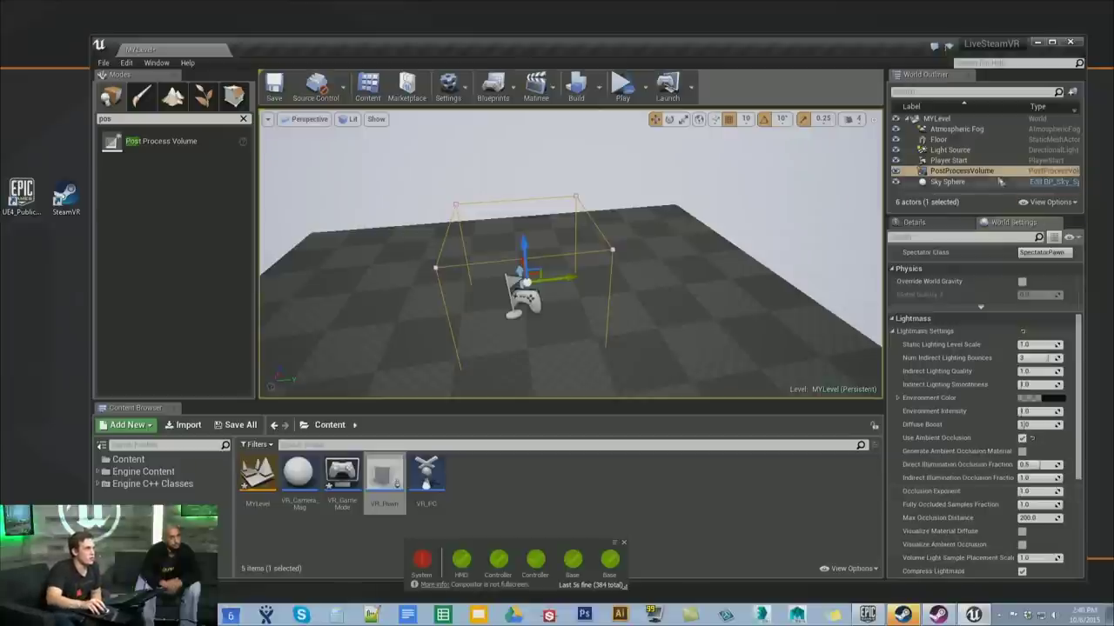
# Set the Light Source's mobility to Static
pyautogui.click(957, 150)
pyautogui.scroll(4, 979, 276)
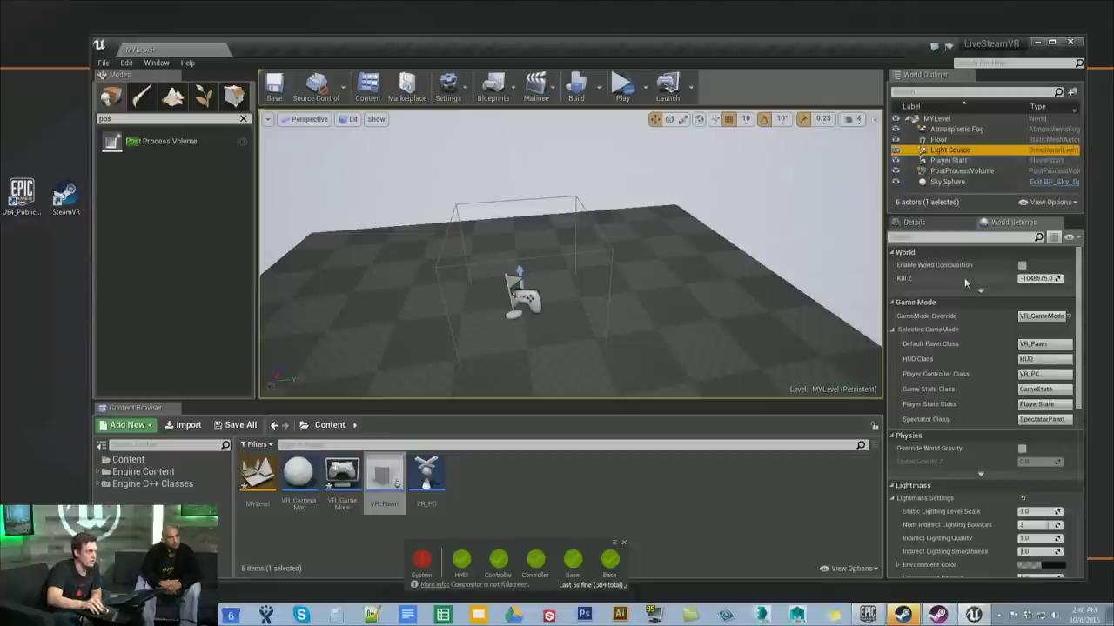
pyautogui.click(934, 223)
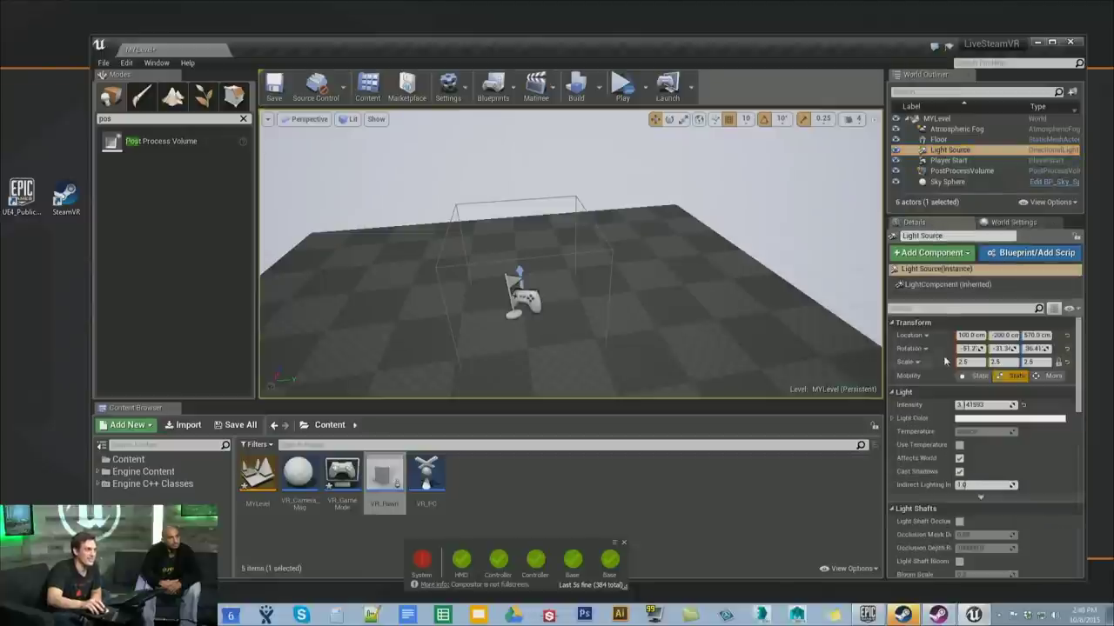
pyautogui.click(981, 378)
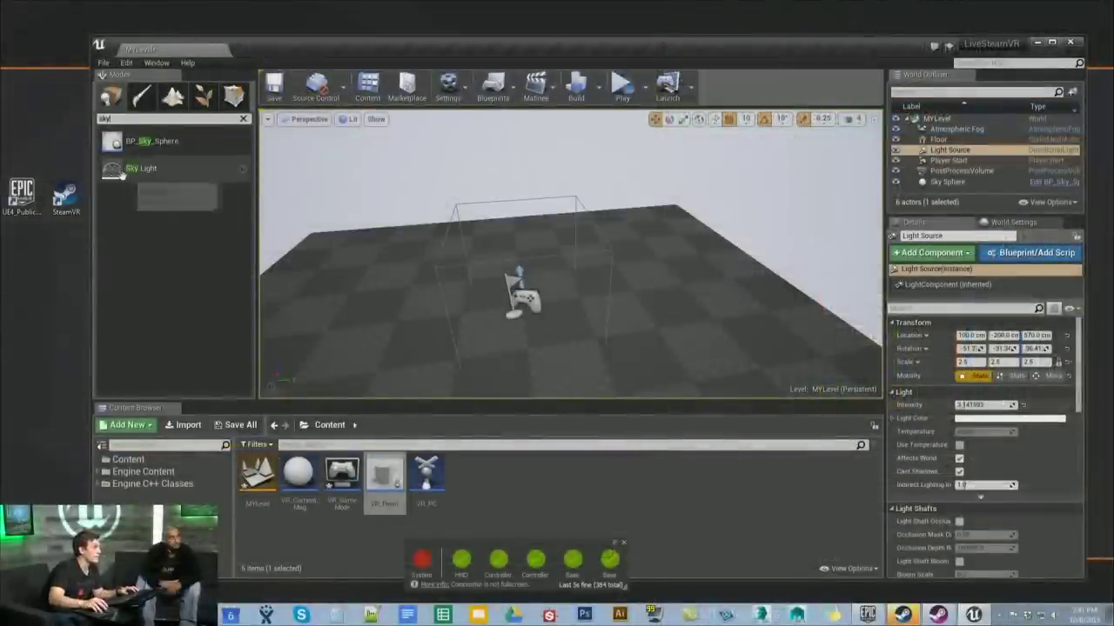
# Place a static Sky Light on the floor beside the post process volume and build the level's lighting
pyautogui.moveTo(139, 168); pyautogui.dragTo(631, 319)
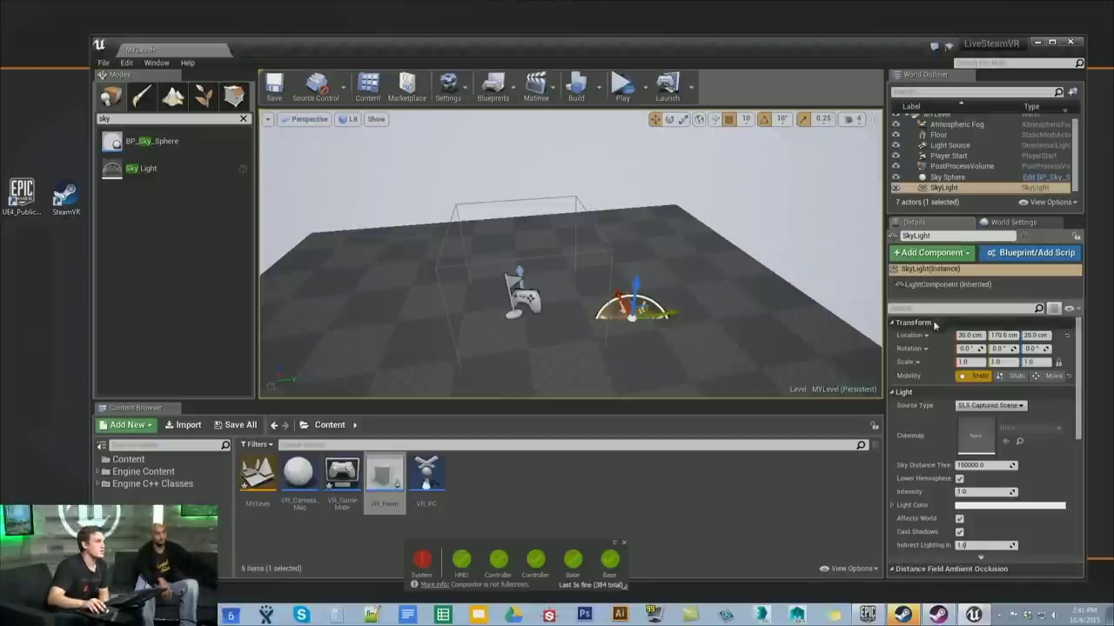
pyautogui.moveTo(708, 328)
pyautogui.mouseDown(button='right')
pyautogui.moveTo(707, 361)
pyautogui.moveTo(707, 322)
pyautogui.mouseUp(button='right')
pyautogui.click(488, 223)
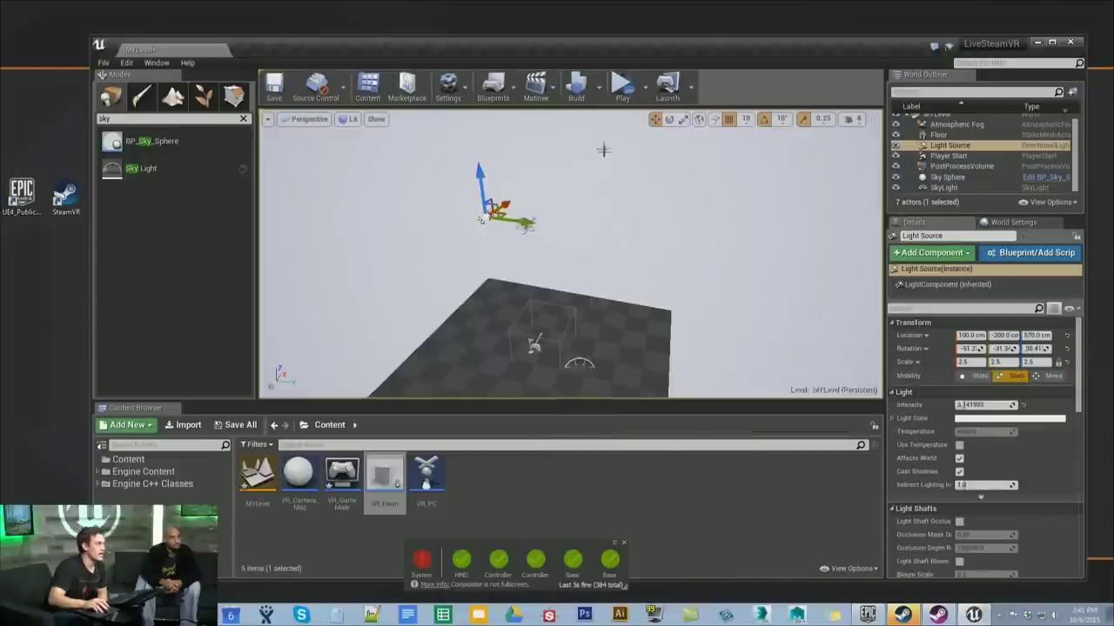
pyautogui.click(577, 92)
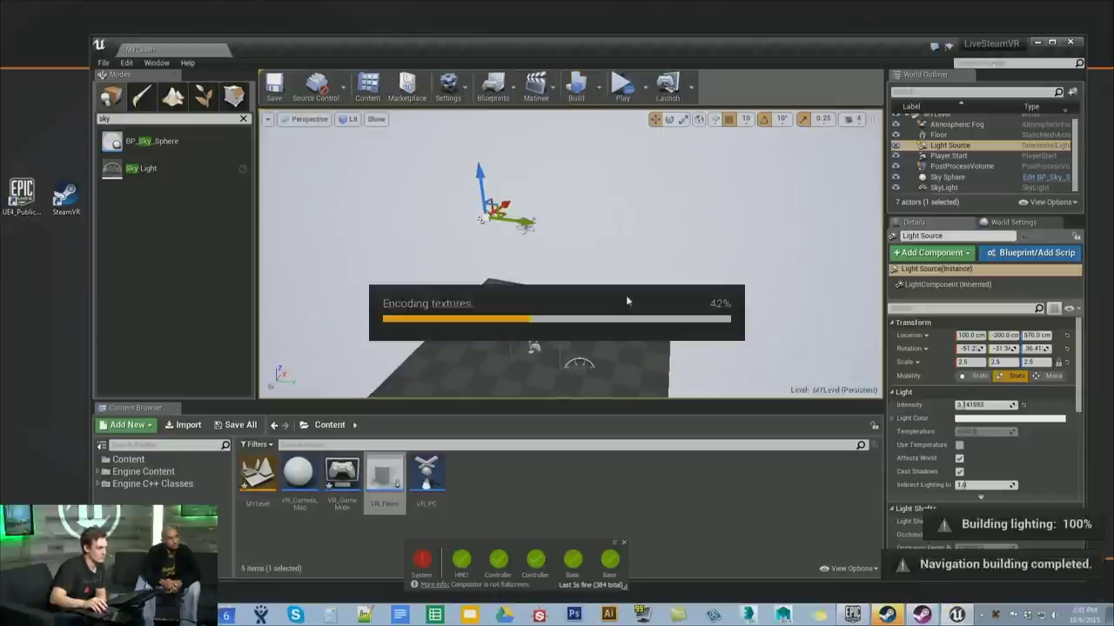
pyautogui.scroll(5, 626, 295)
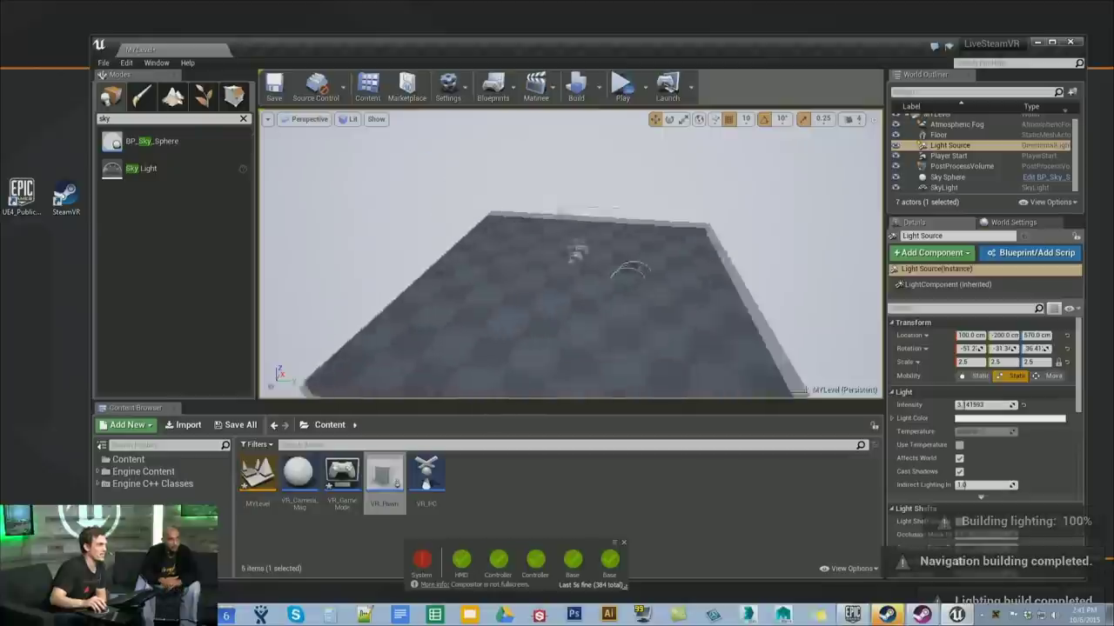
pyautogui.moveTo(602, 281)
pyautogui.mouseDown()
pyautogui.moveTo(602, 300)
pyautogui.moveTo(636, 305)
pyautogui.moveTo(602, 281)
pyautogui.mouseUp()
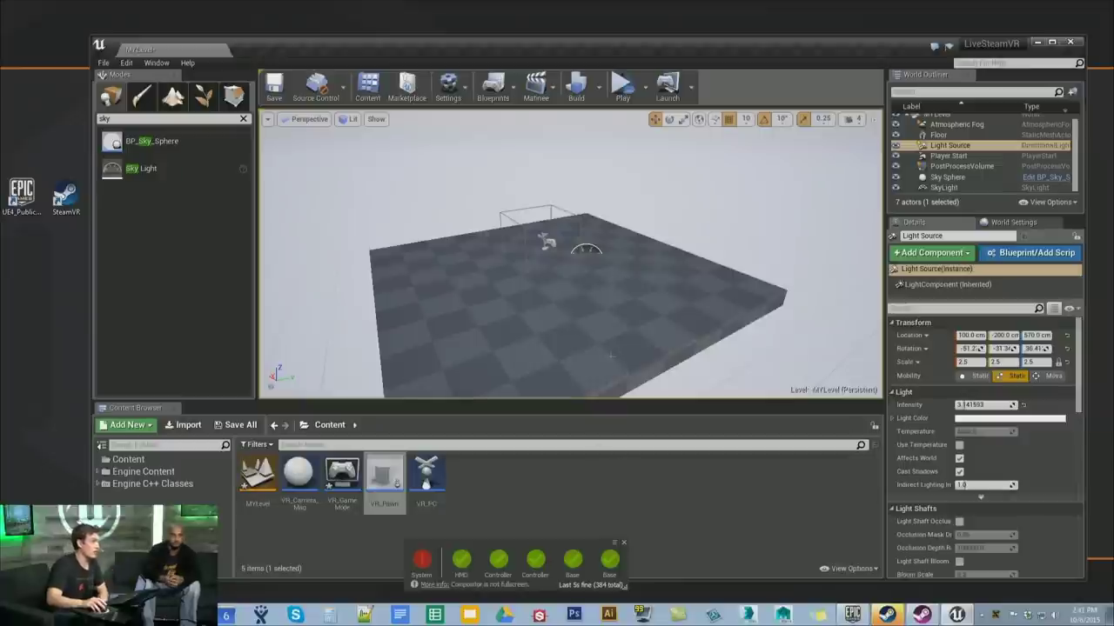
# Run the level as a VR preview, profile its frame in the GPU Visualizer, and close the preview
pyautogui.click(621, 94)
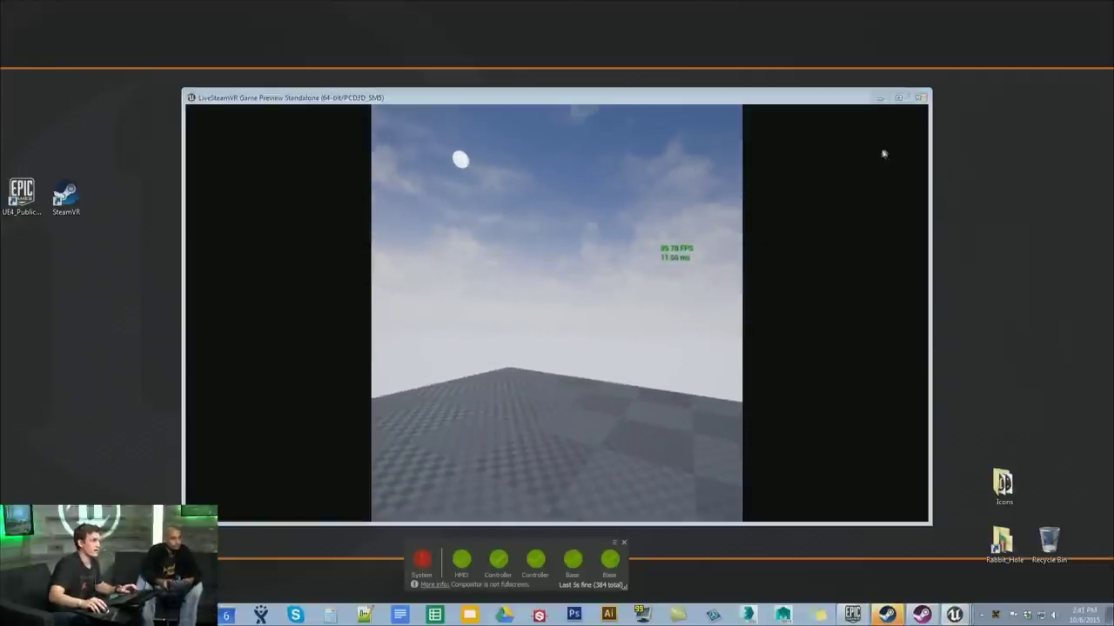
pyautogui.click(920, 99)
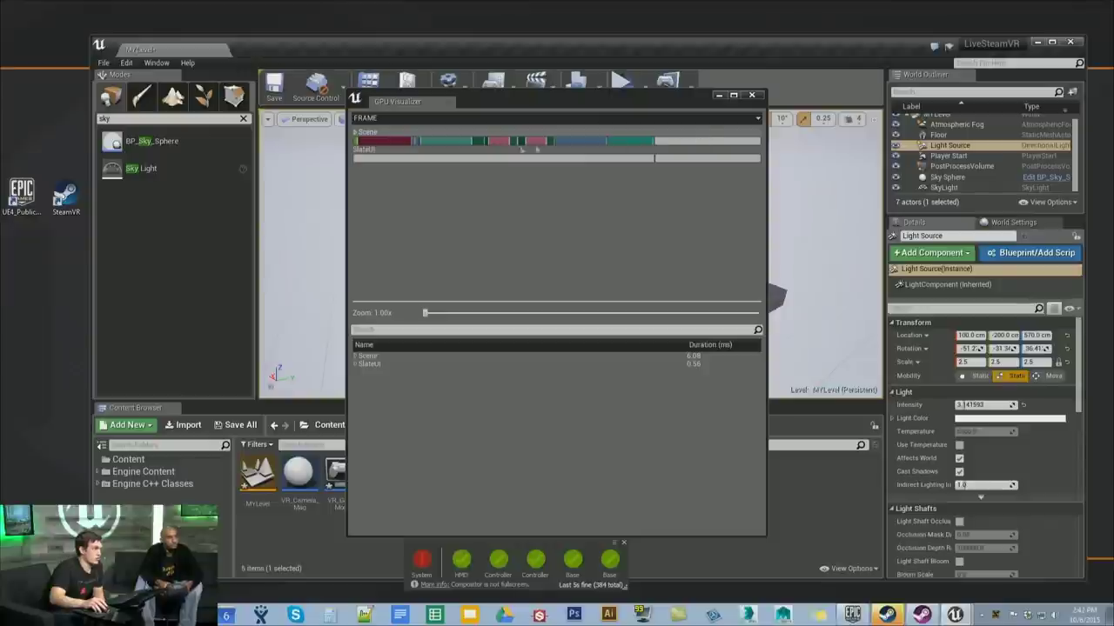
pyautogui.moveTo(379, 146)
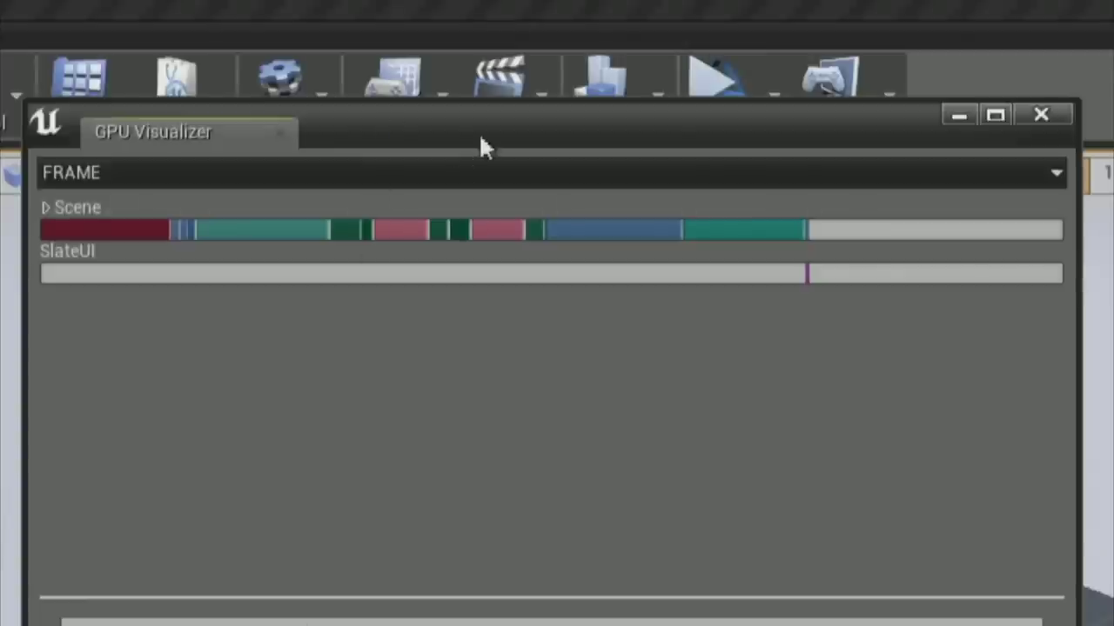
# Move and enlarge the GPU Visualizer, and examine the scene's render pass durations, including the entries inside View0 and View1
pyautogui.moveTo(481, 139); pyautogui.dragTo(318, 9)
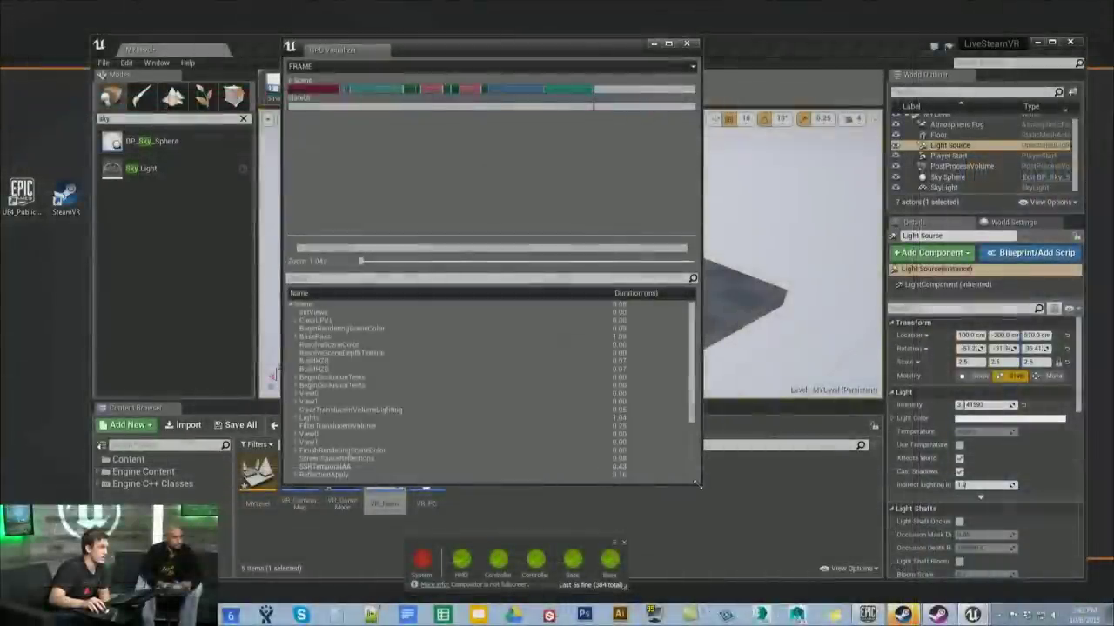
pyautogui.moveTo(702, 313); pyautogui.dragTo(745, 314)
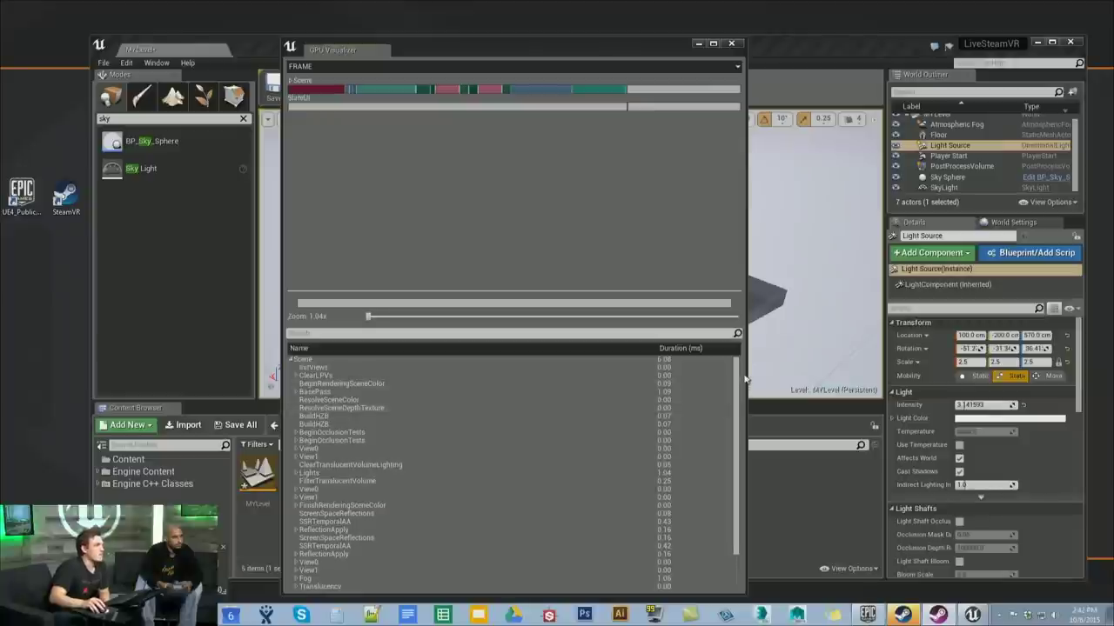
pyautogui.moveTo(742, 381); pyautogui.dragTo(744, 425)
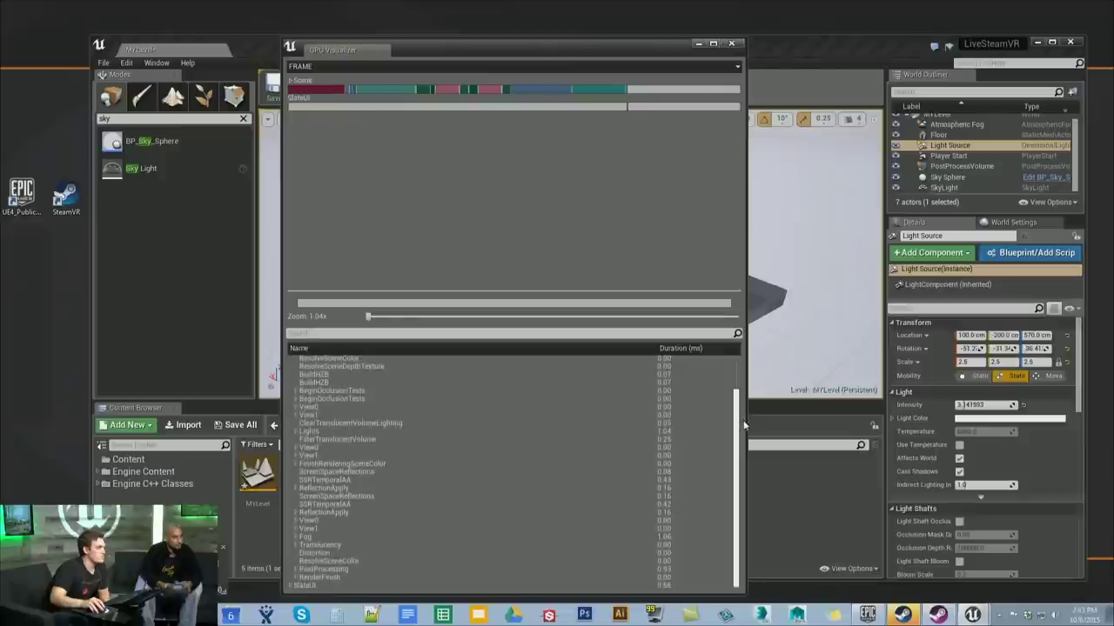
pyautogui.scroll(1, 332, 553)
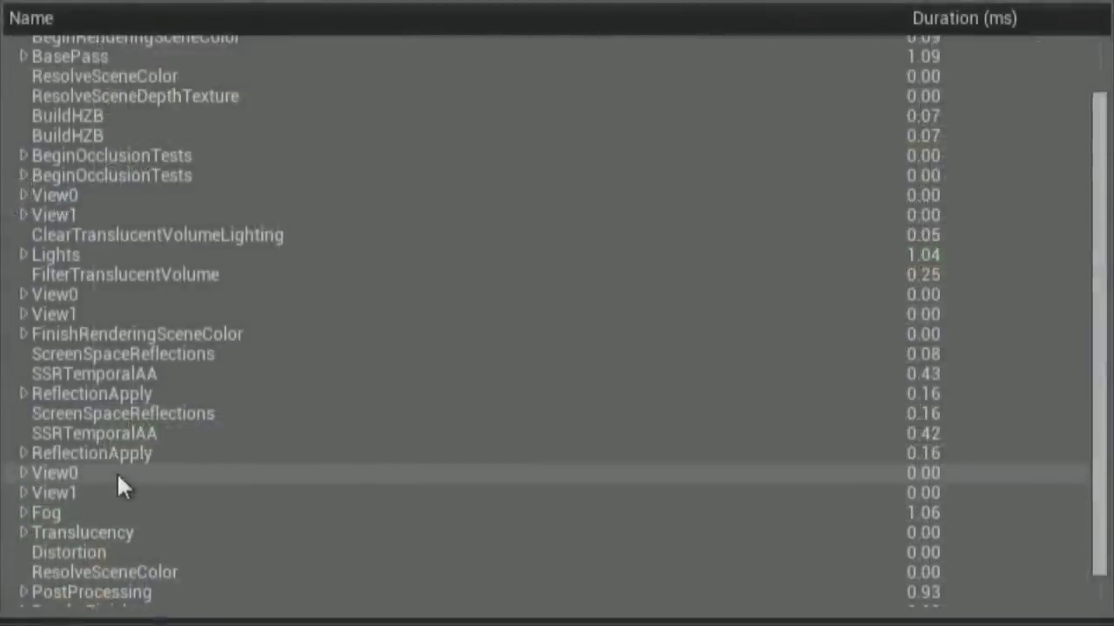
pyautogui.click(25, 473)
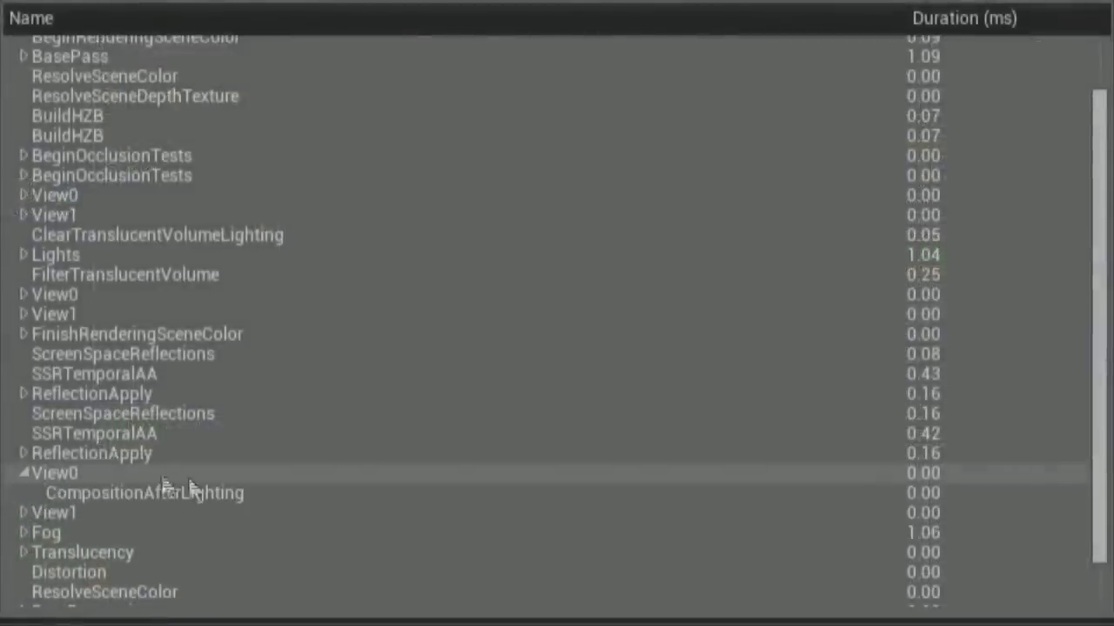
pyautogui.scroll(-1, 184, 497)
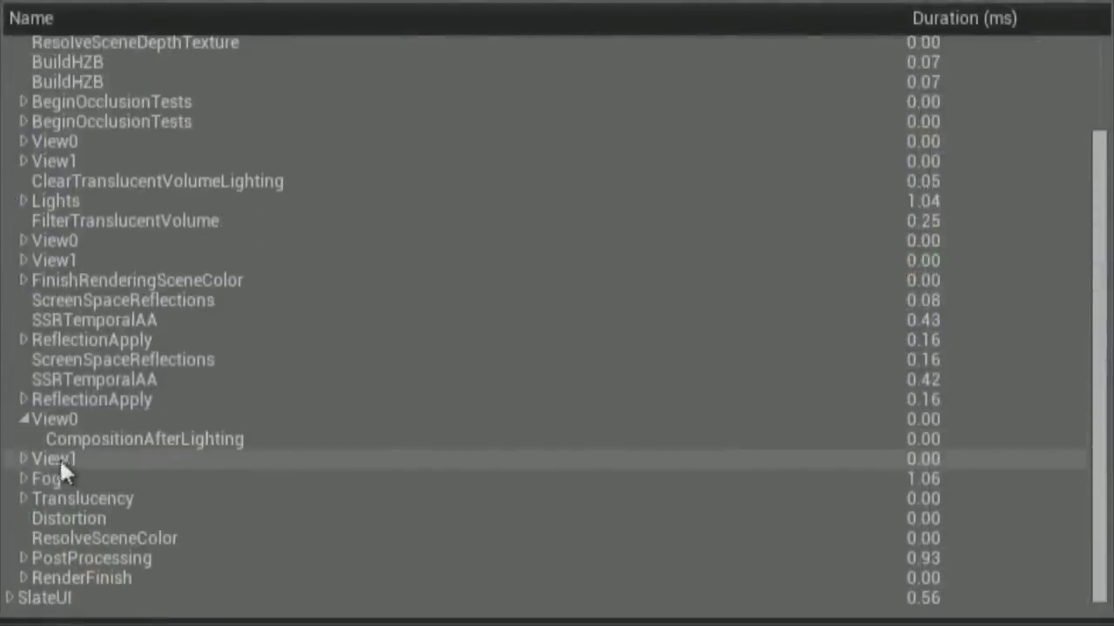
pyautogui.click(26, 459)
pyautogui.doubleClick(125, 438)
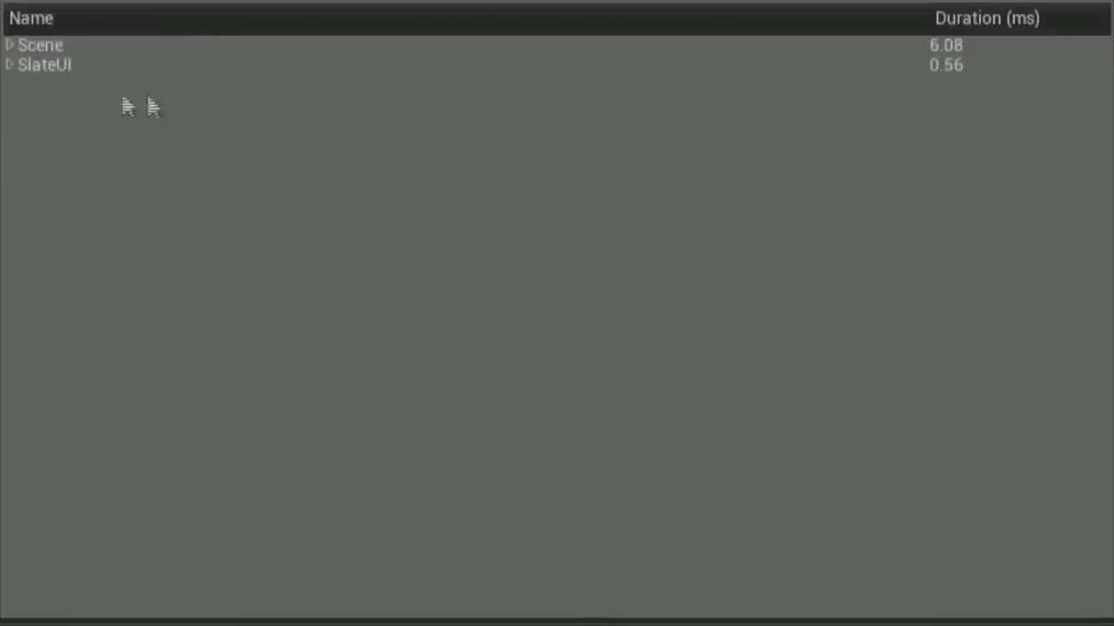
# Expand the Scene entry in the GPU Visualizer and examine the durations of its render passes
pyautogui.click(9, 45)
pyautogui.scroll(-3, 189, 370)
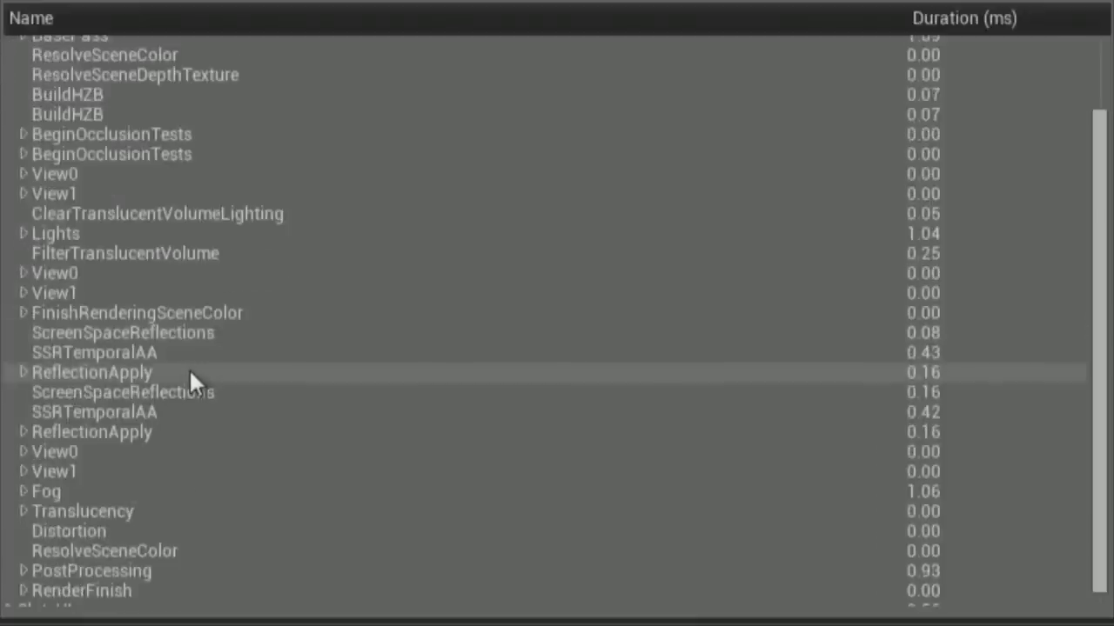
pyautogui.scroll(3, 817, 199)
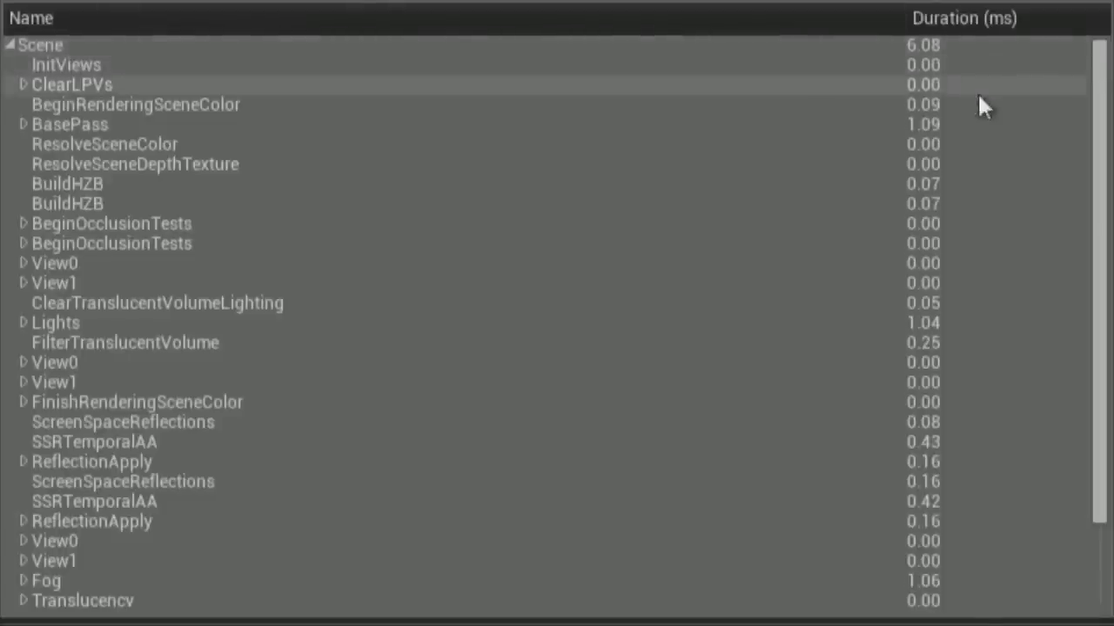
pyautogui.scroll(-2, 1019, 313)
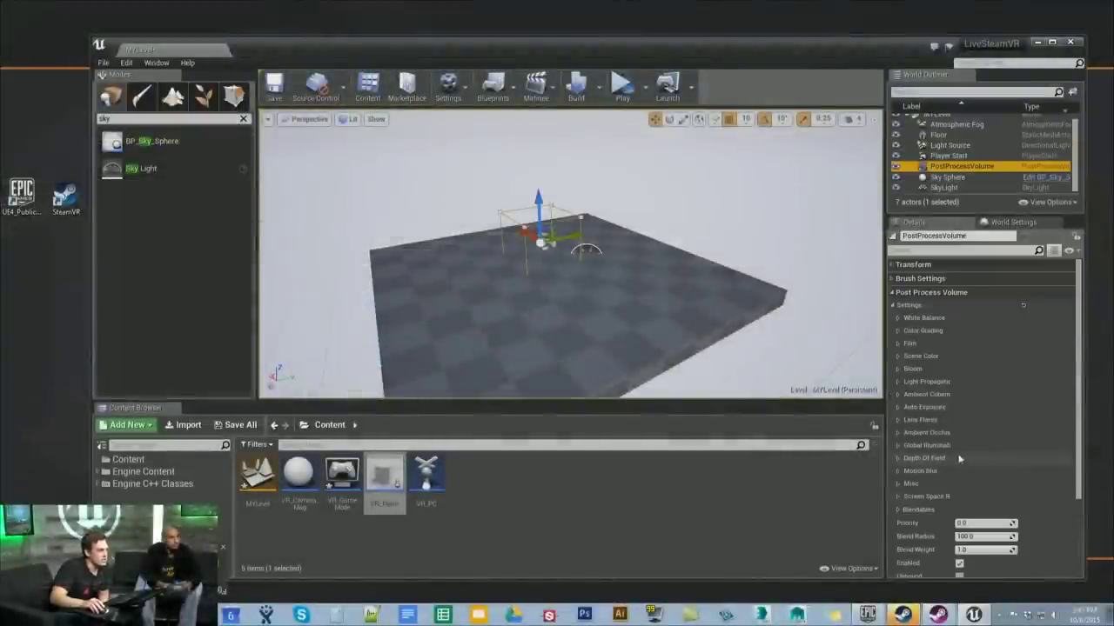
# Set the post process volume's Ambient Occlusion intensity to 1.0, profile a VR preview of the level, and close the preview
pyautogui.click(899, 434)
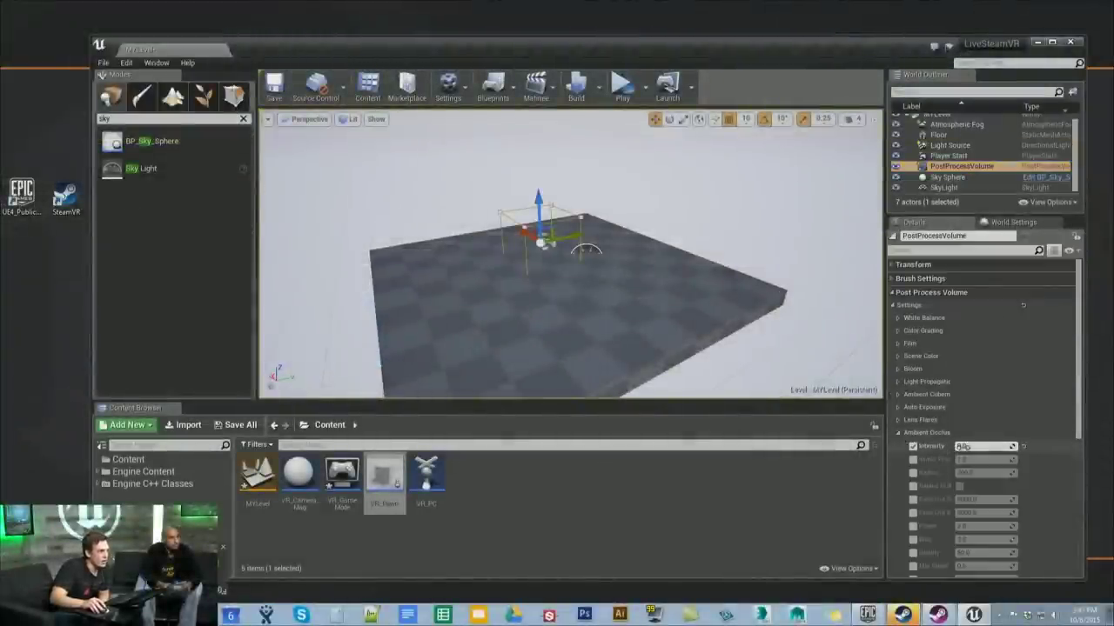
pyautogui.click(621, 85)
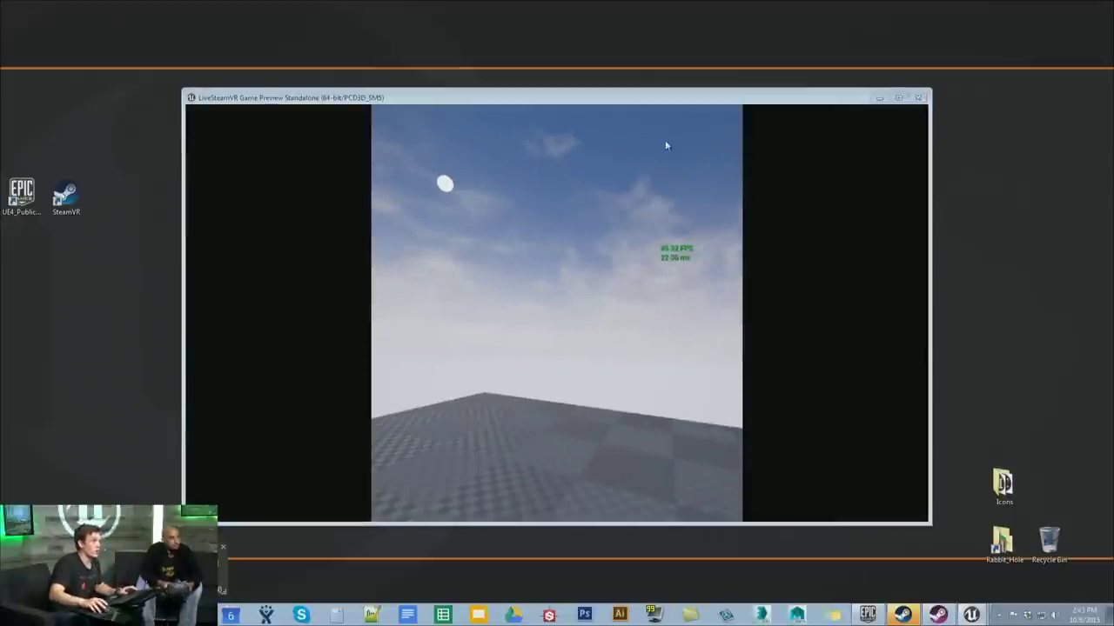
pyautogui.click(918, 98)
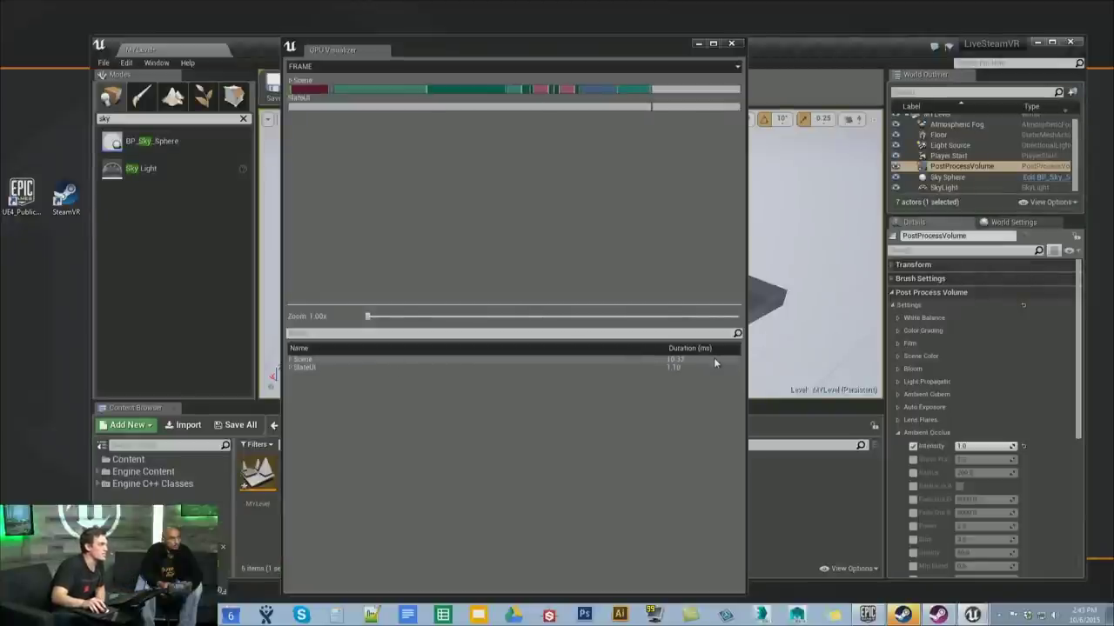
# Examine the scene's GPU durations, expanding View0's LightCompositionTasks_PreLighting down to its AmbientOcclusion pass
pyautogui.click(291, 360)
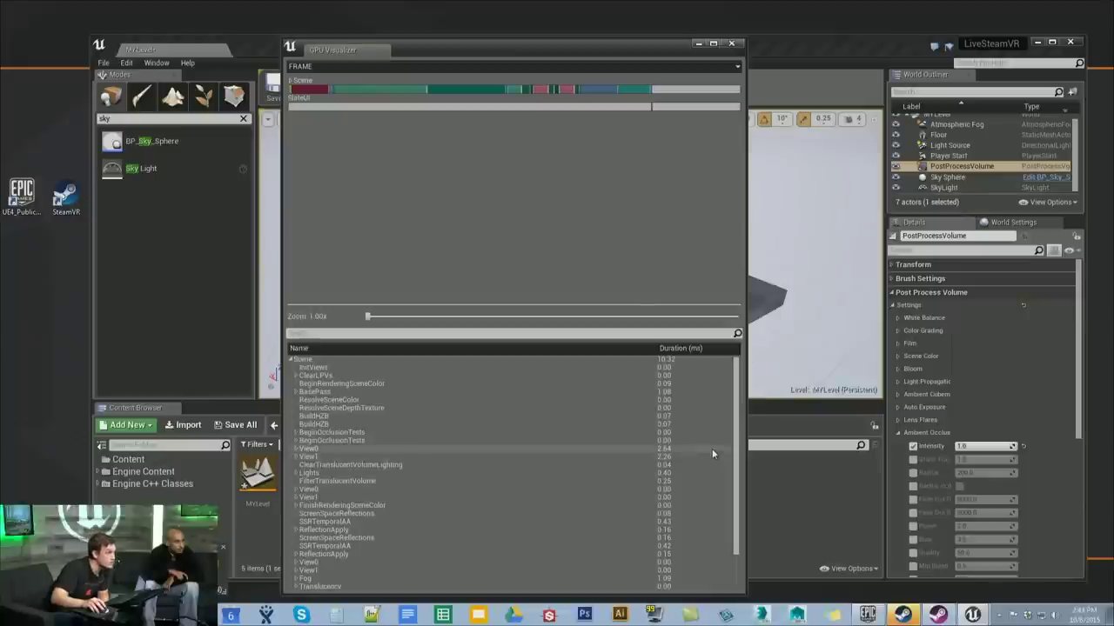
pyautogui.click(296, 448)
pyautogui.click(302, 457)
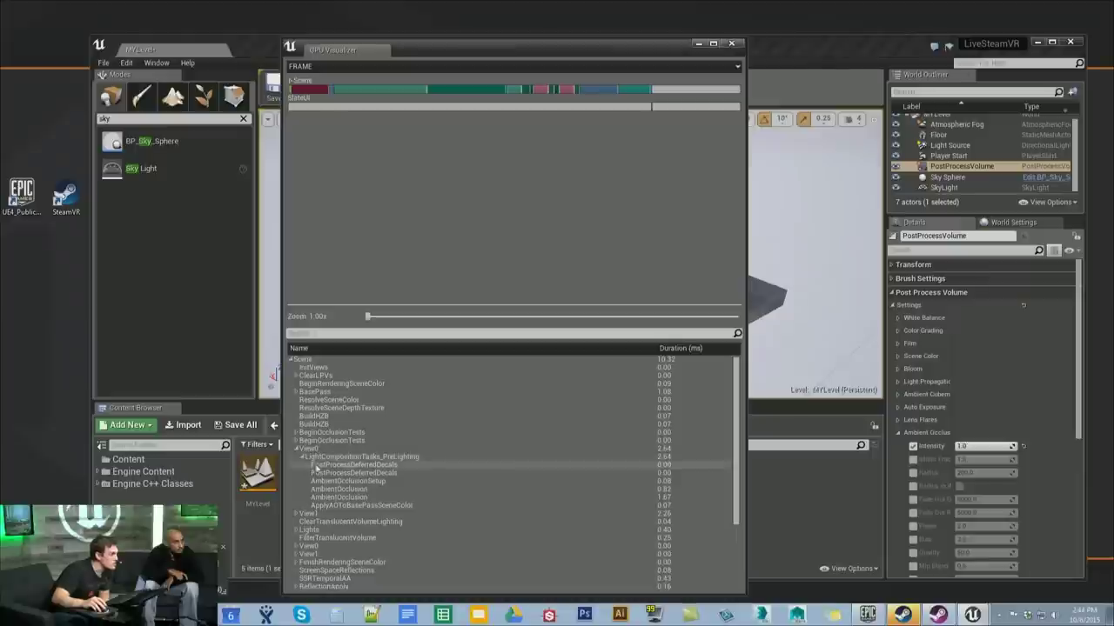
pyautogui.doubleClick(349, 499)
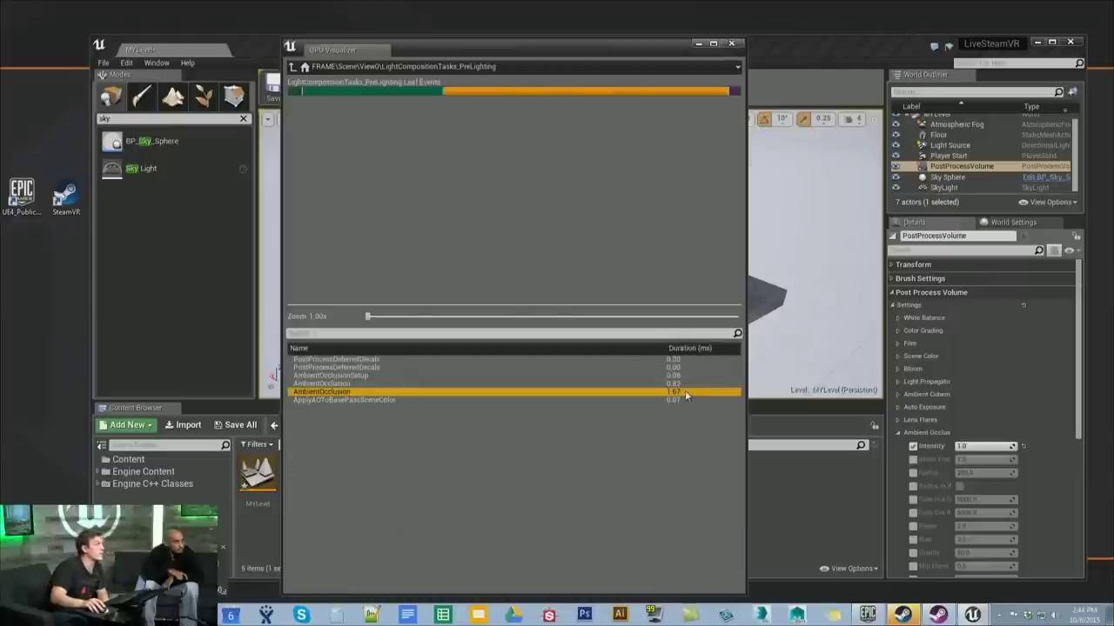
# Close the GPU Visualizer and set the post process volume's Ambient Occlusion intensity back to 0.0
pyautogui.click(731, 43)
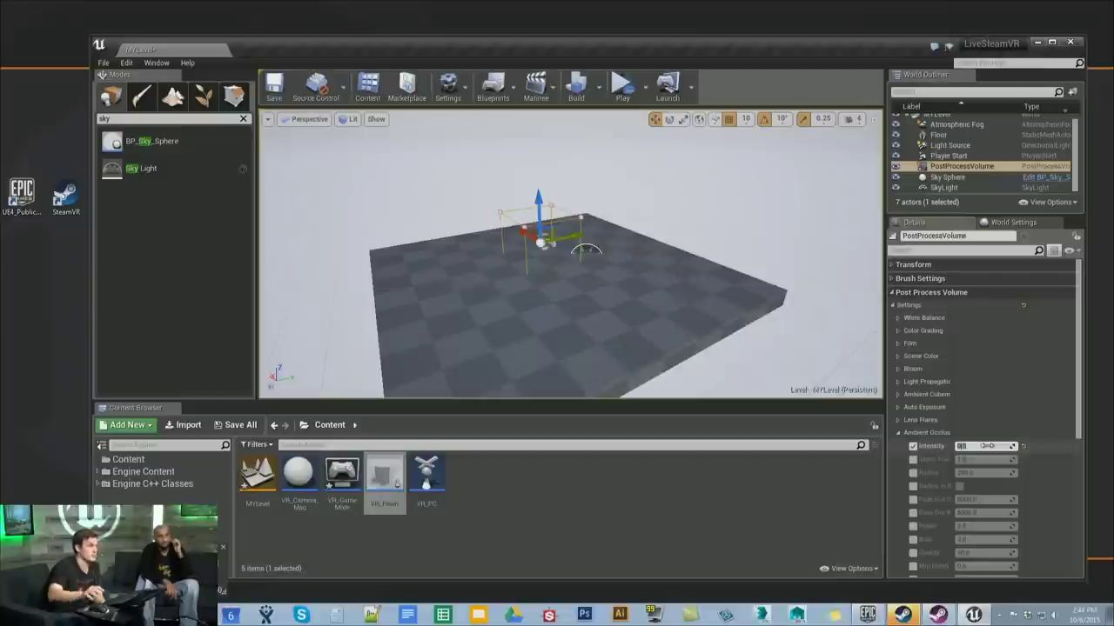
pyautogui.moveTo(986, 446); pyautogui.dragTo(938, 437)
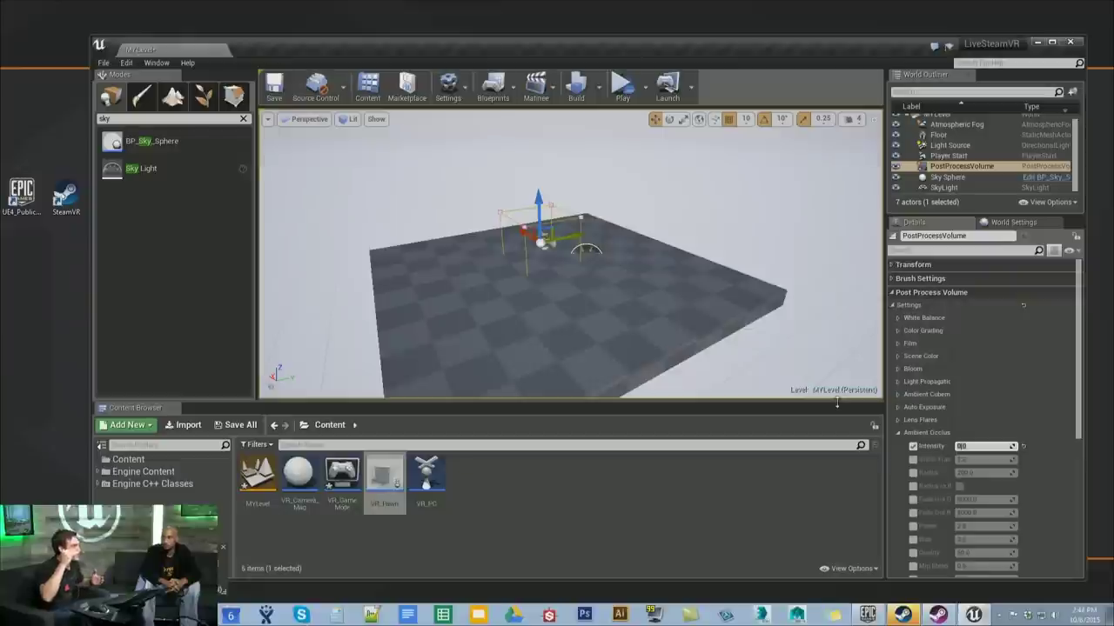
# Create a new material with the default name in the Content folder and open it for editing
pyautogui.click(494, 522)
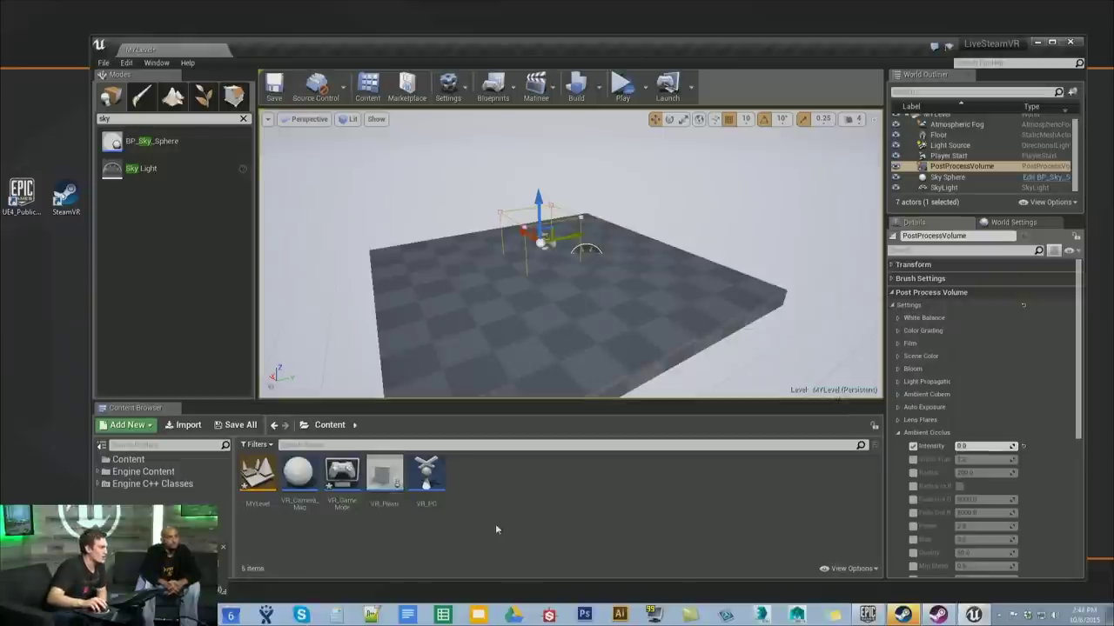
pyautogui.rightClick(485, 499)
pyautogui.click(534, 286)
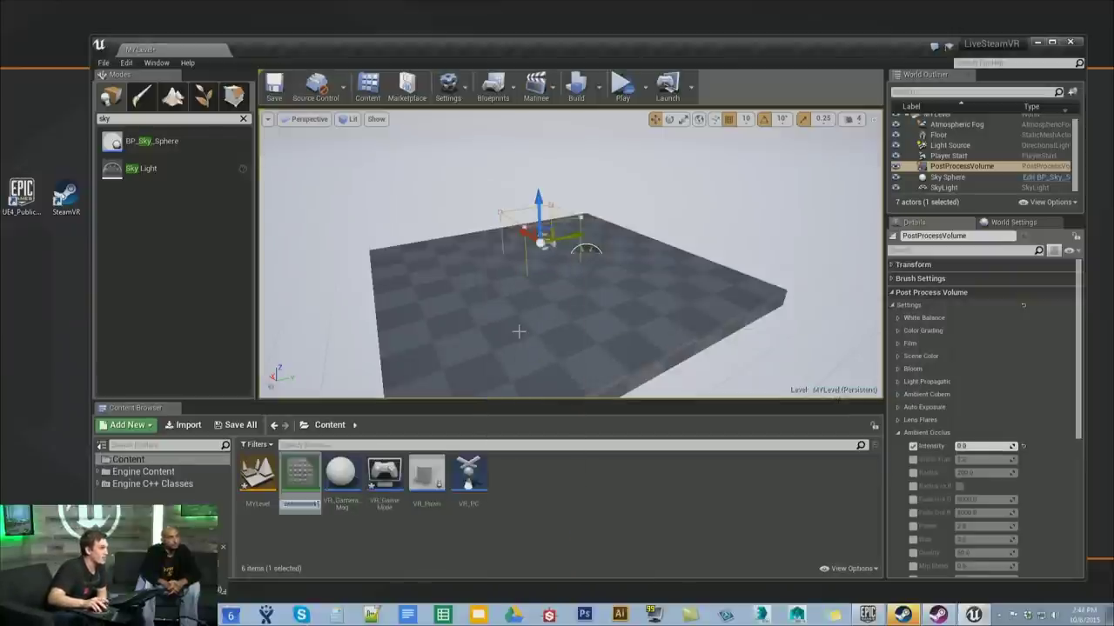
pyautogui.press('Return')
pyautogui.doubleClick(299, 474)
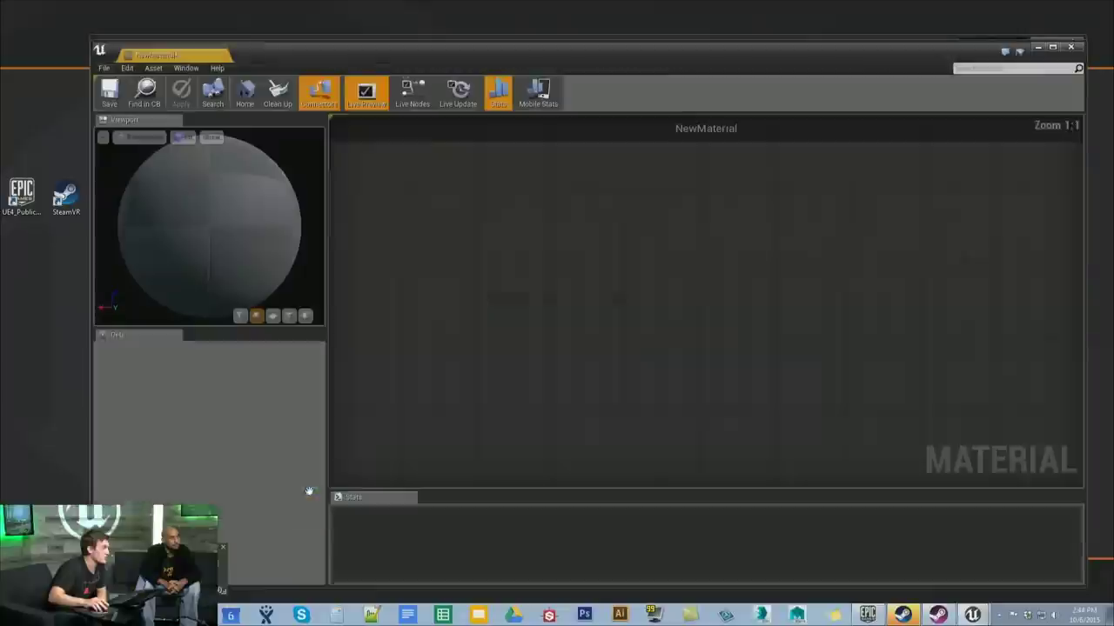
# Enable Fully Rough and disable Use Lightmap Directionality in the material's Mobile settings
pyautogui.click(149, 395)
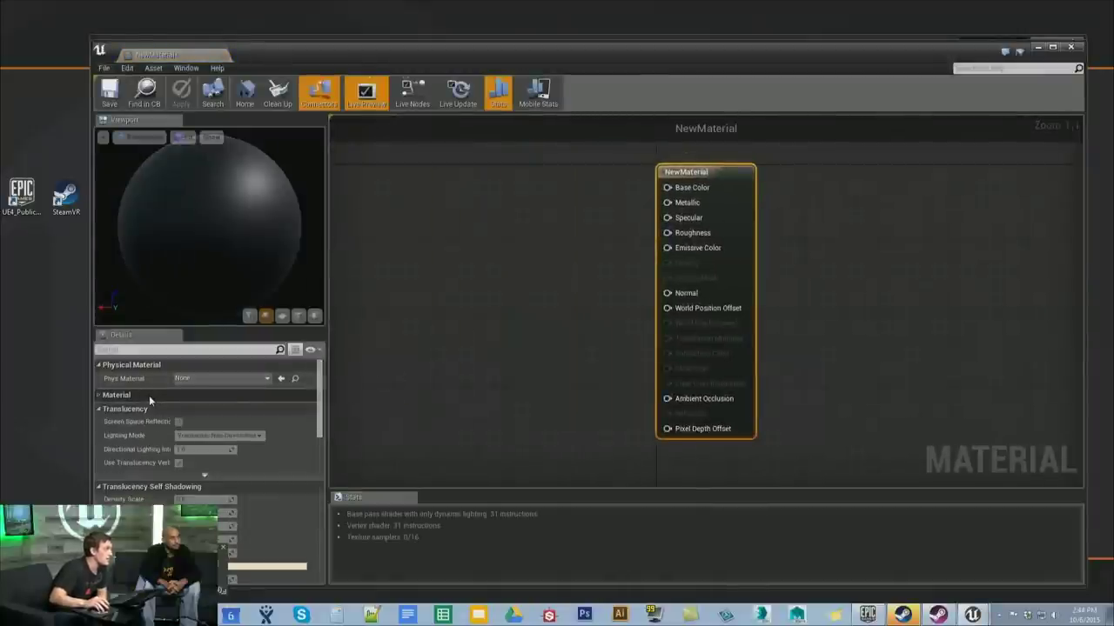
pyautogui.click(144, 409)
pyautogui.click(145, 422)
pyautogui.click(145, 437)
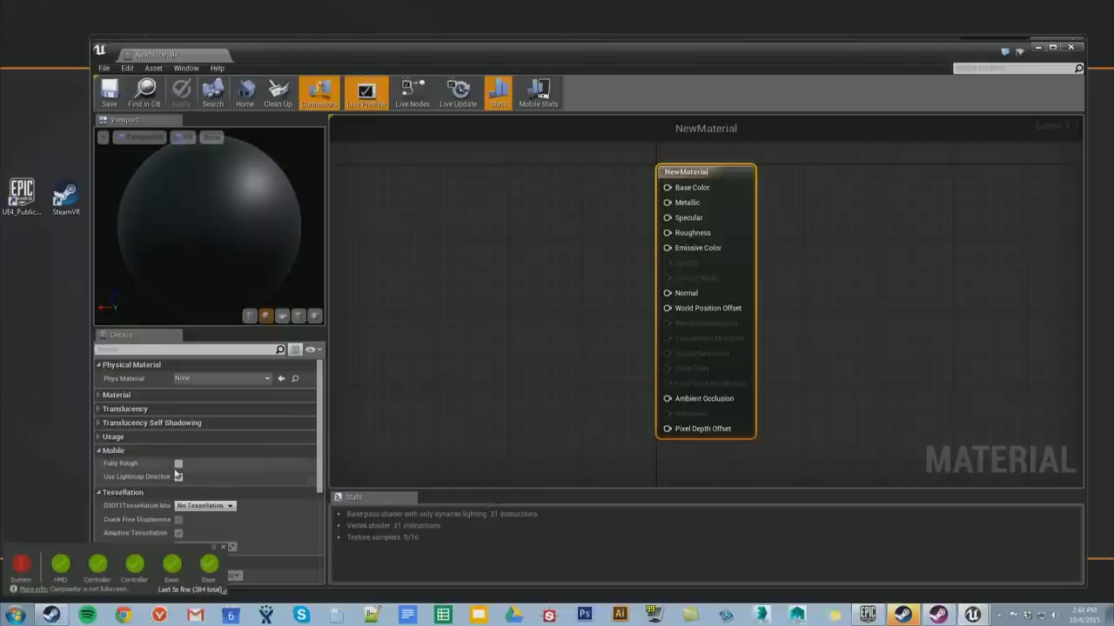
pyautogui.moveTo(173, 474); pyautogui.dragTo(203, 477)
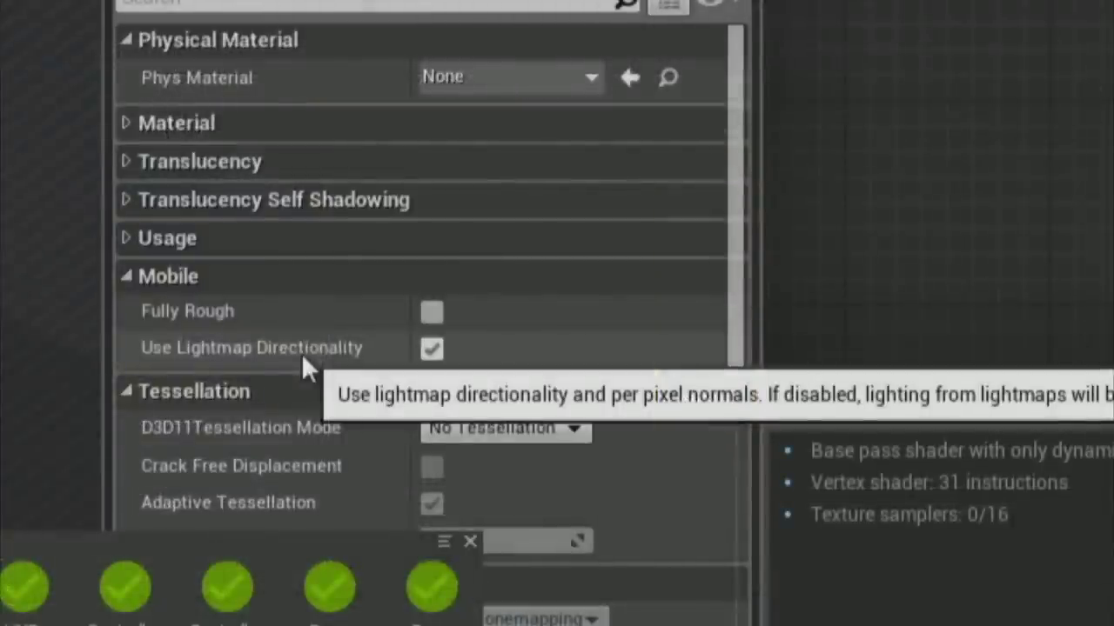
pyautogui.click(431, 313)
pyautogui.click(430, 348)
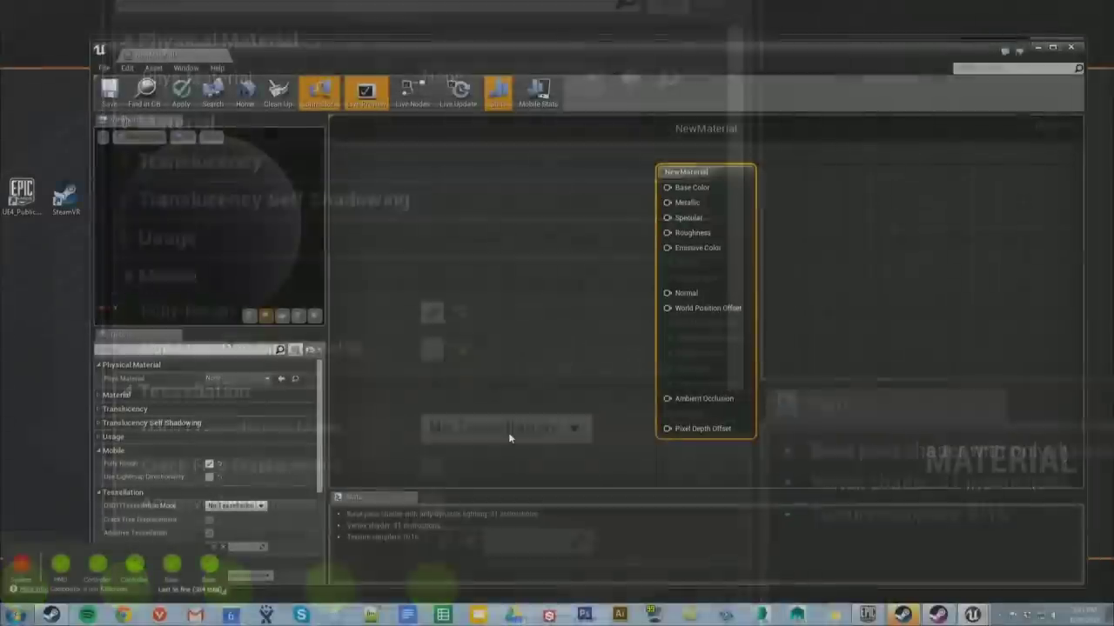
# Set the material's Shading Model to Unlit
pyautogui.click(122, 395)
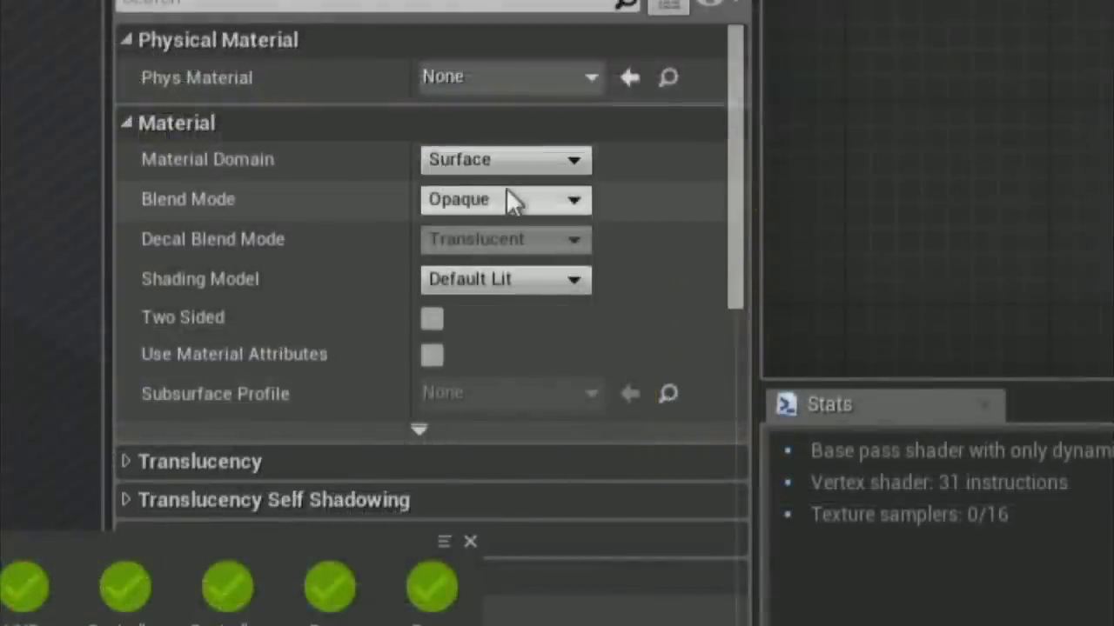
pyautogui.click(236, 423)
pyautogui.click(230, 431)
pyautogui.click(507, 282)
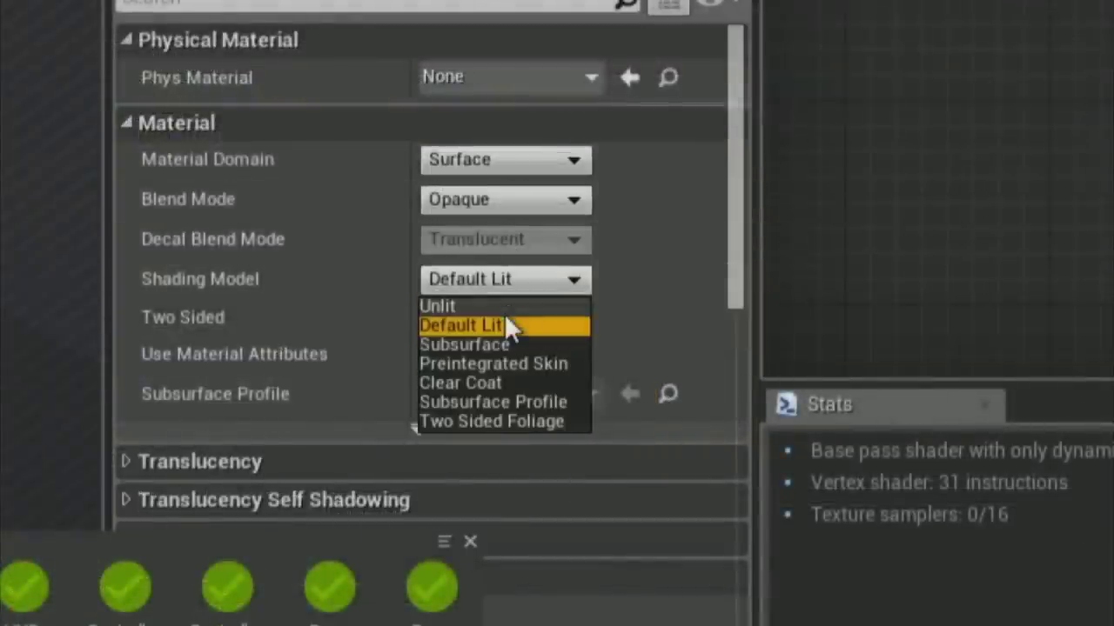
pyautogui.click(506, 306)
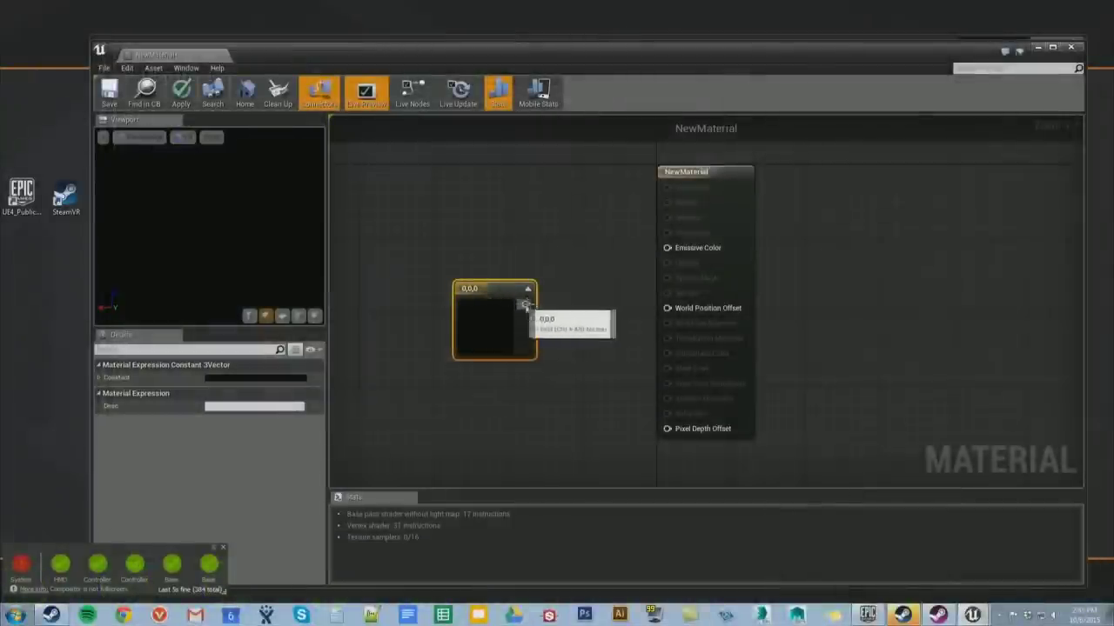
# Connect a Constant3Vector node to Emissive Color, set its R, G and B to 0.5, and move it closer to the material node
pyautogui.moveTo(526, 304); pyautogui.dragTo(687, 250)
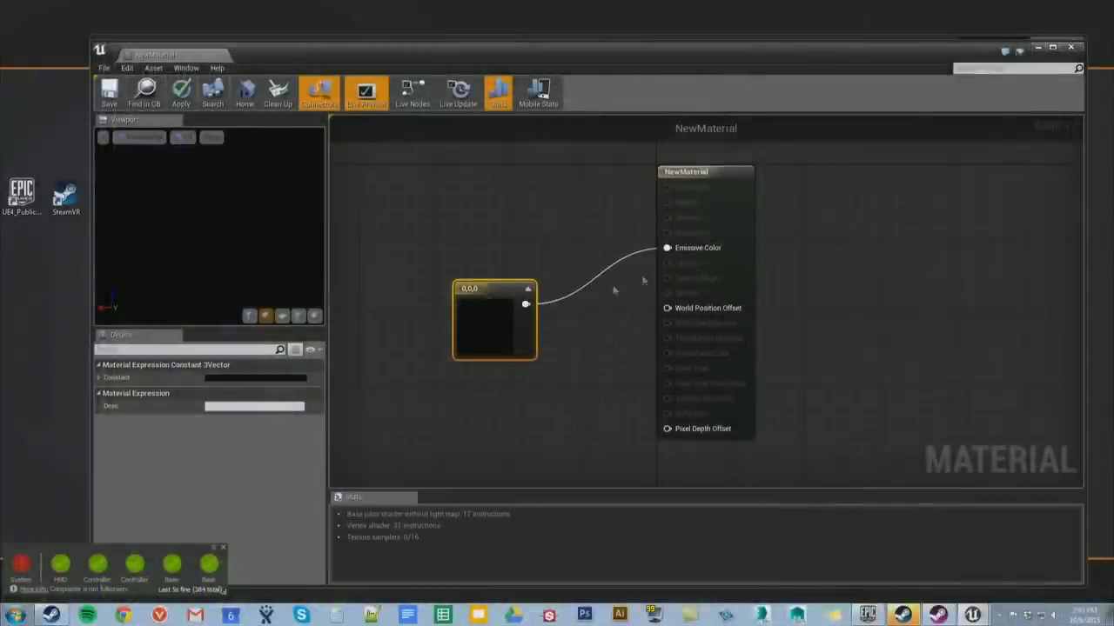
pyautogui.click(101, 379)
pyautogui.click(243, 392)
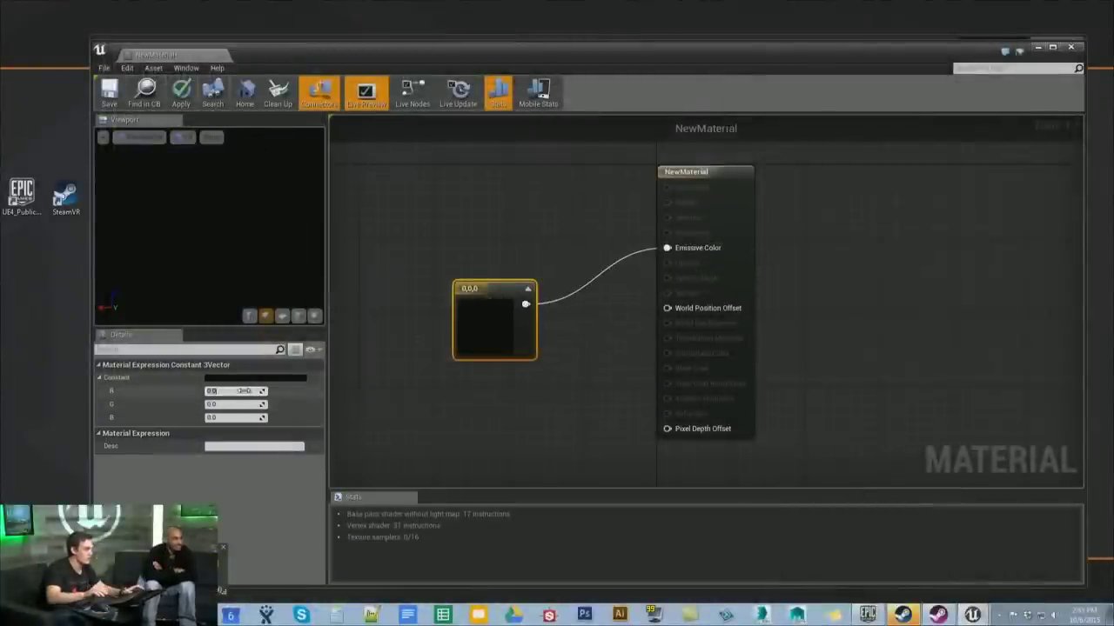
pyautogui.write('1')
pyautogui.press('Tab')
pyautogui.write('1')
pyautogui.press('Tab')
pyautogui.write('1')
pyautogui.press('Return')
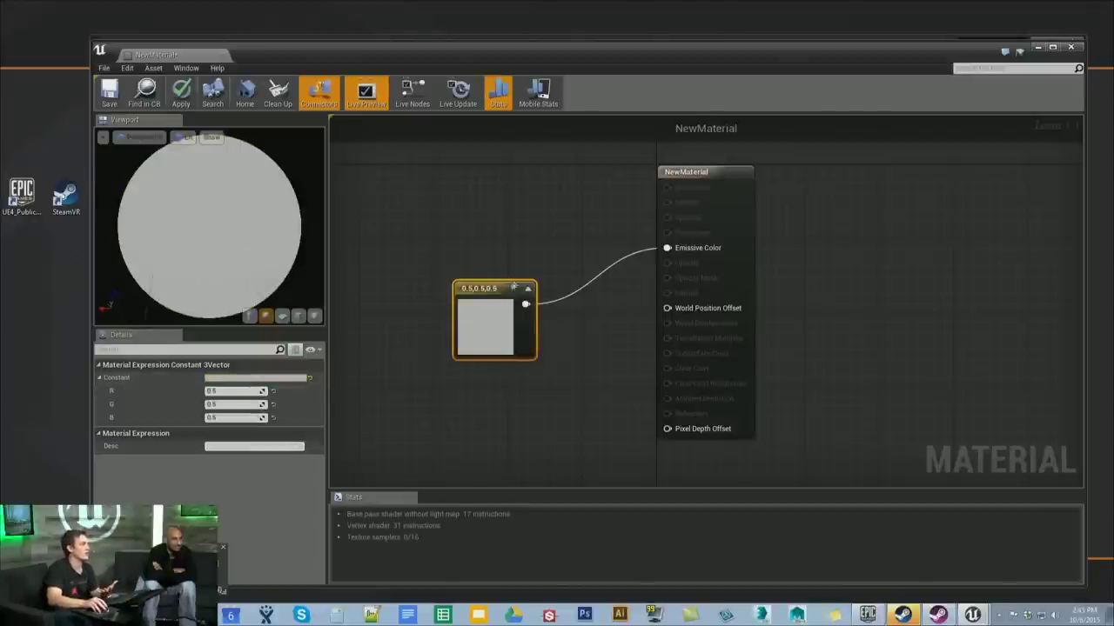
pyautogui.moveTo(512, 286); pyautogui.dragTo(553, 232)
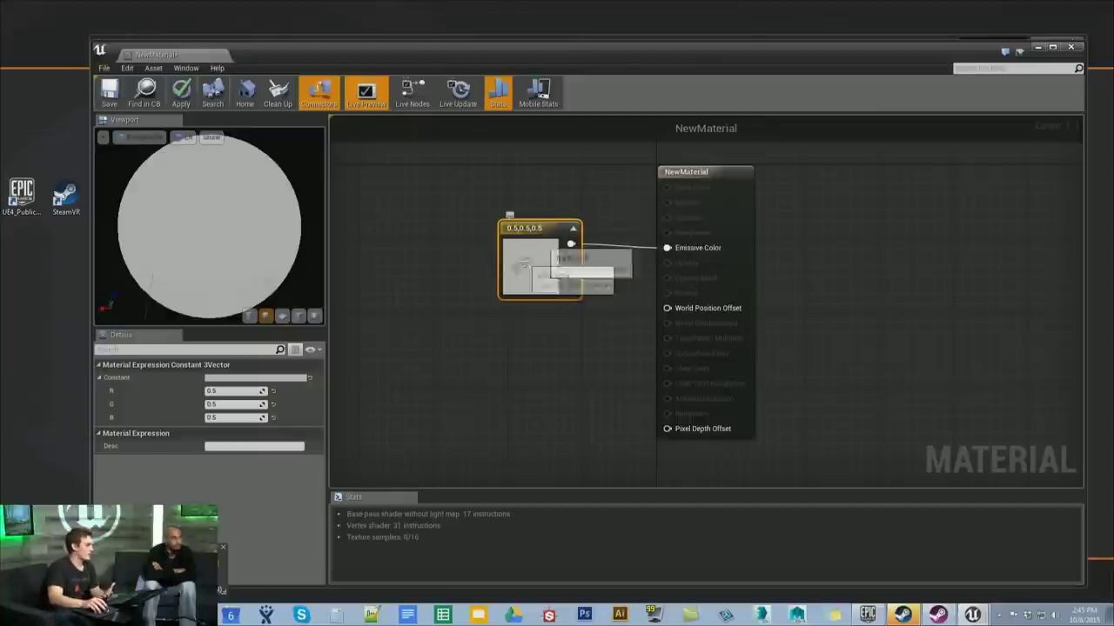
# Set the material's Shading Model back to Default Lit
pyautogui.click(426, 316)
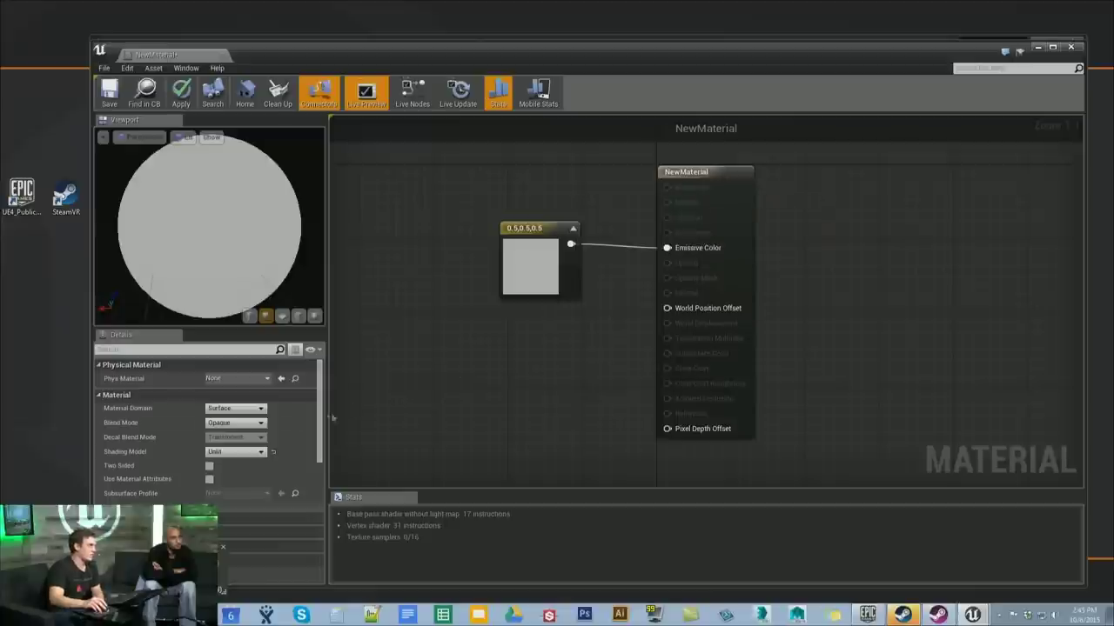
pyautogui.click(242, 451)
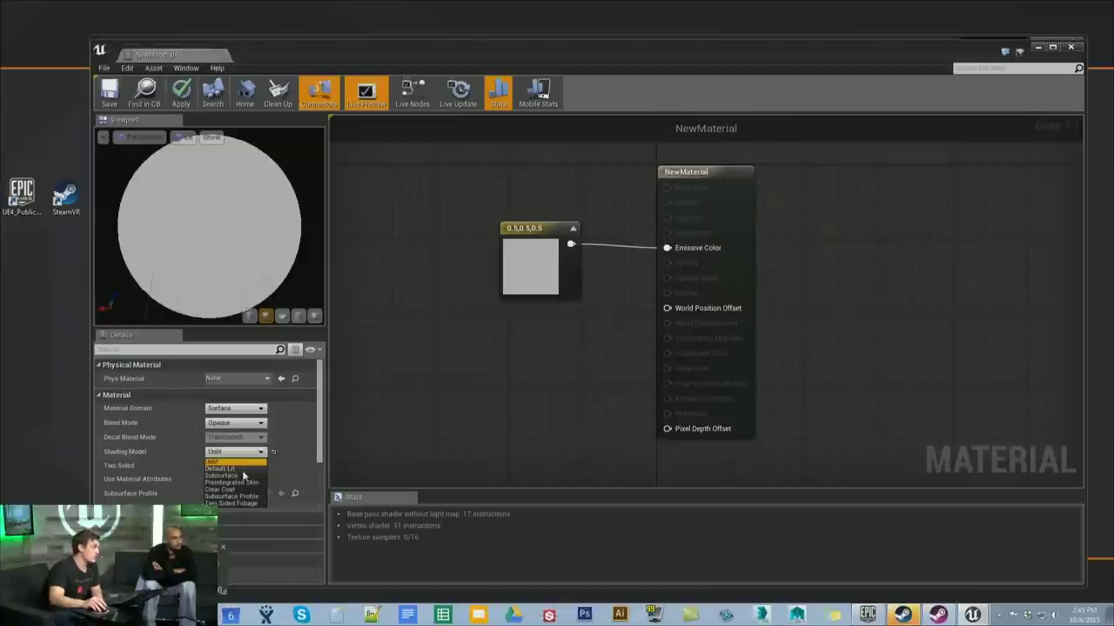
pyautogui.click(242, 467)
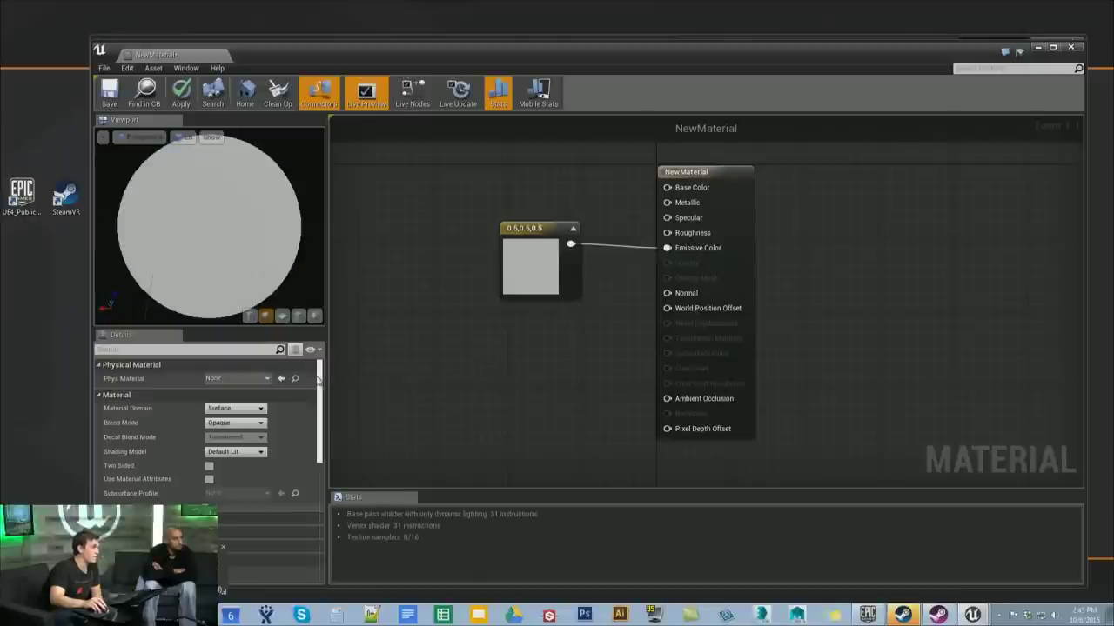
# Move the material editor window up and collapse the Tessellation and Post Process Material categories to review the Mobile settings
pyautogui.moveTo(320, 382); pyautogui.dragTo(331, 498)
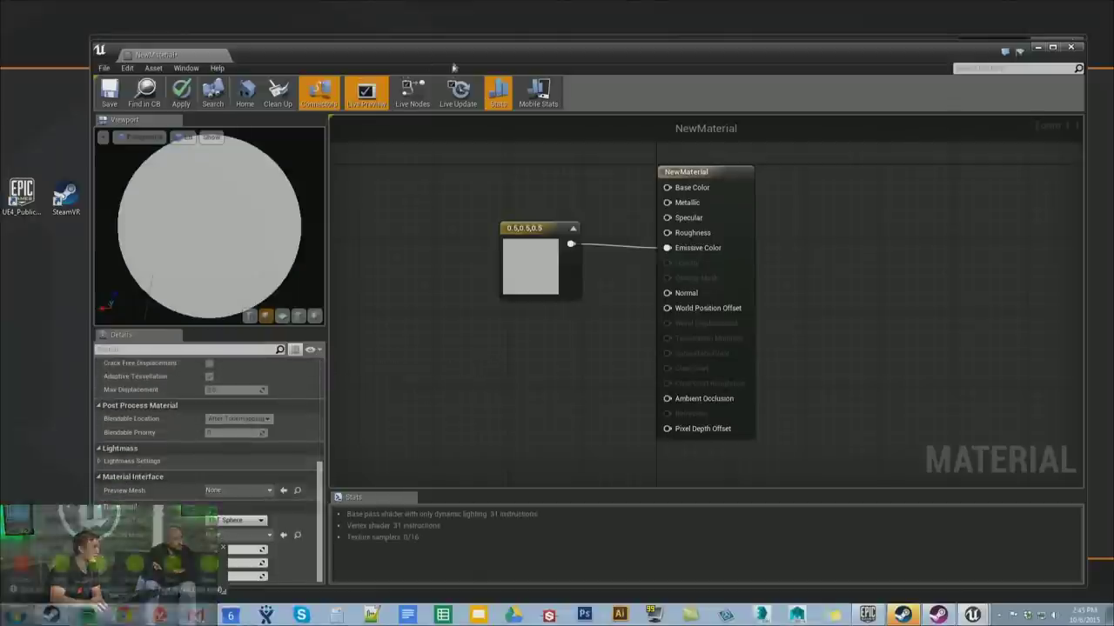
pyautogui.moveTo(447, 65); pyautogui.dragTo(472, 34)
pyautogui.scroll(4, 174, 487)
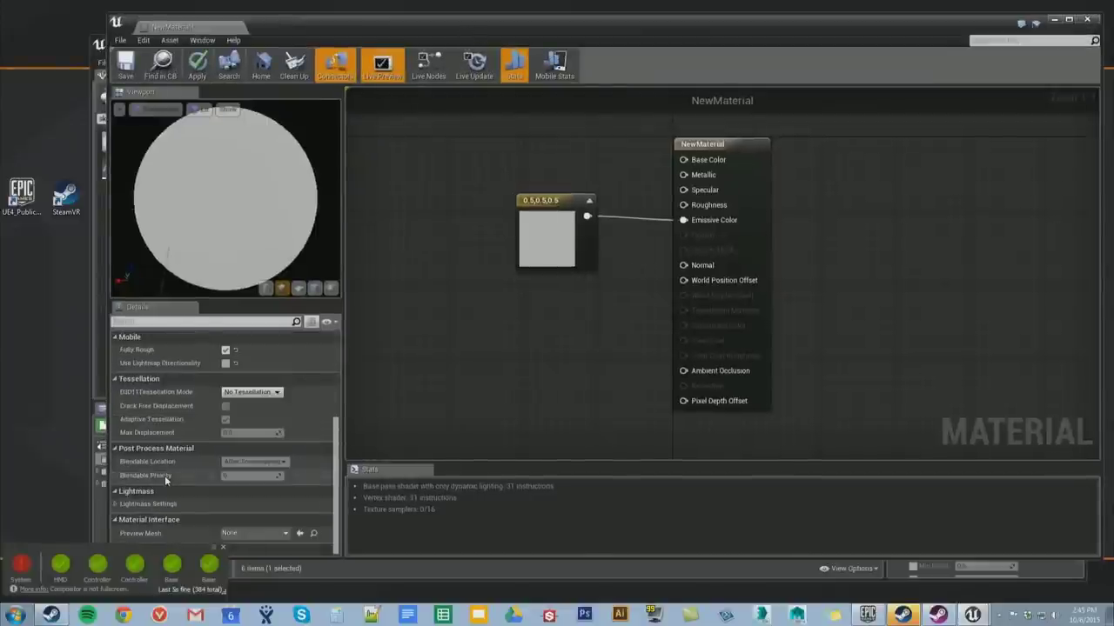
pyautogui.click(174, 409)
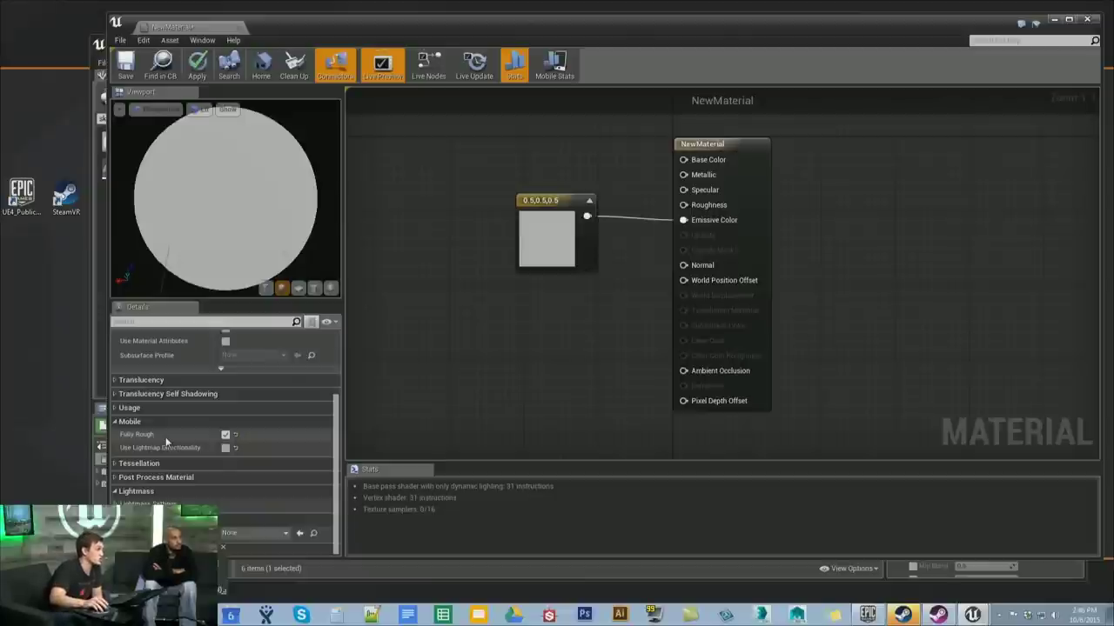
pyautogui.moveTo(144, 452)
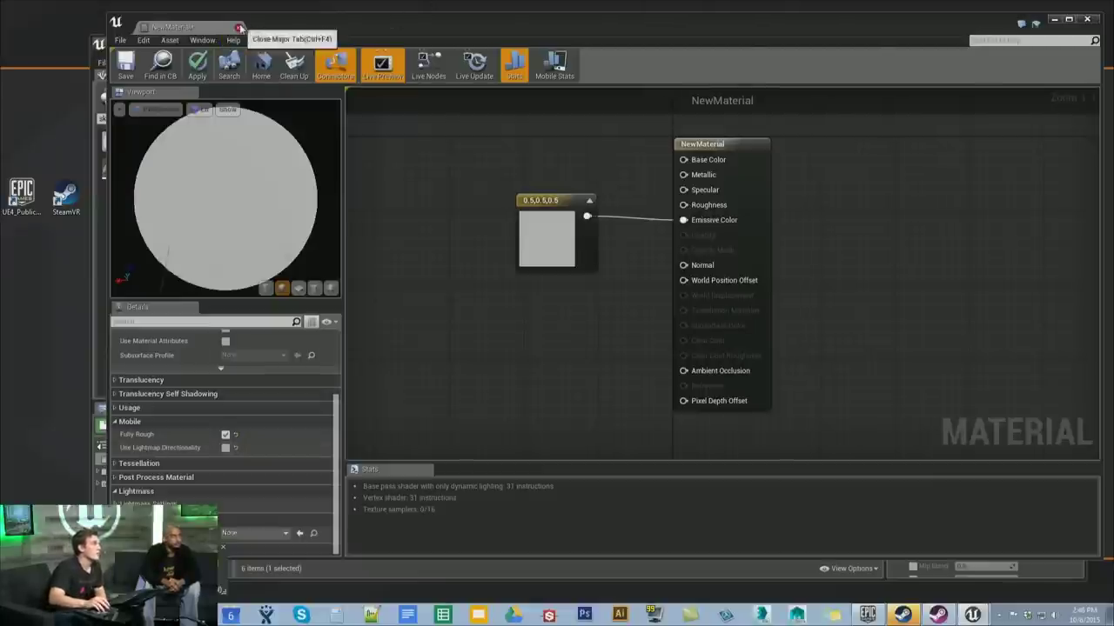
# Add a DotProduct node to the material graph, below the 0.5 grey constant node
pyautogui.moveTo(497, 385); pyautogui.dragTo(522, 373, button='right')
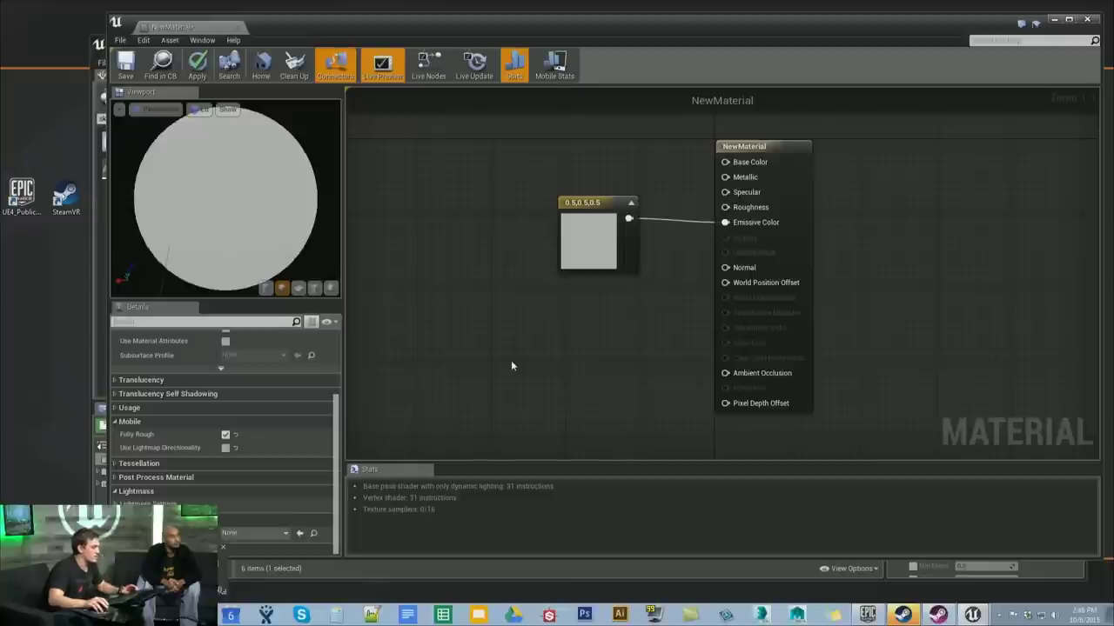
pyautogui.rightClick(506, 361)
pyautogui.write('dot')
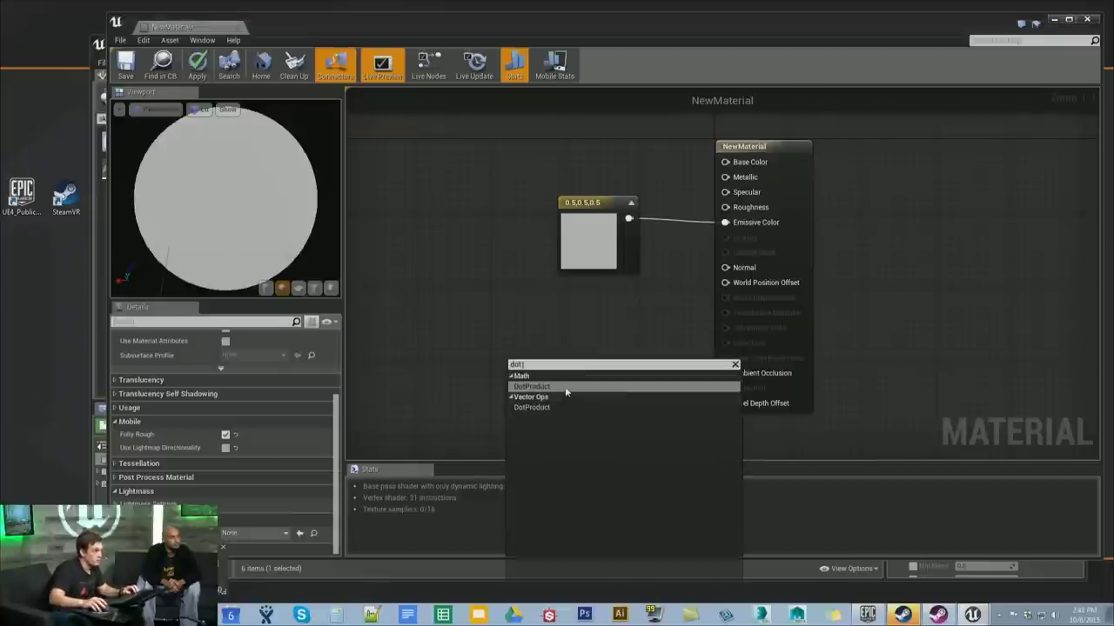
pyautogui.click(565, 389)
pyautogui.moveTo(526, 364); pyautogui.dragTo(487, 409)
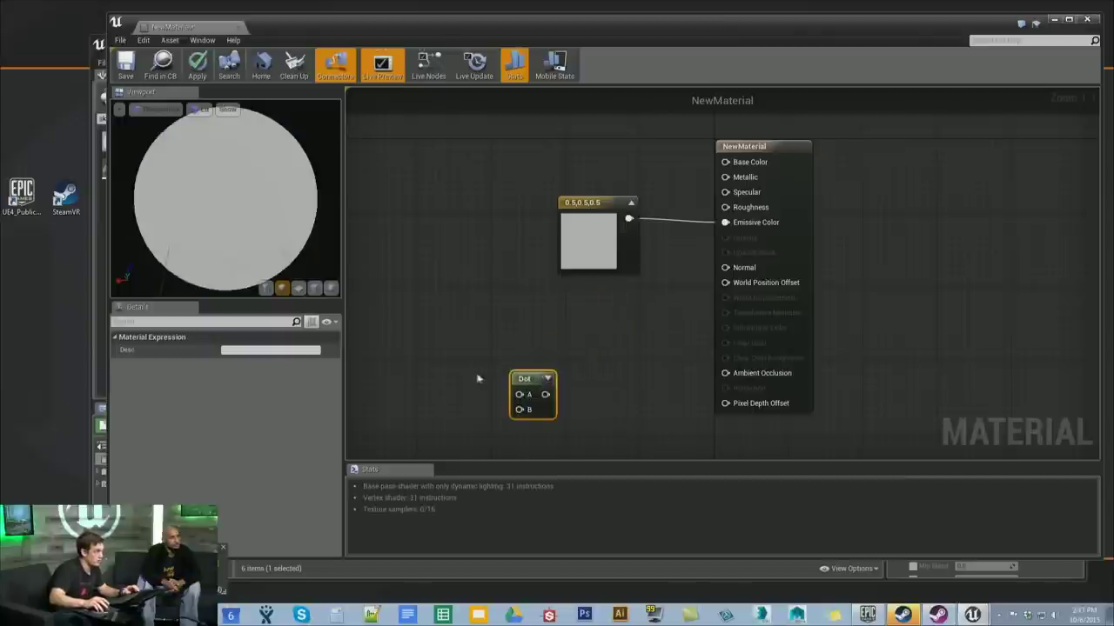
# Add a CameraPositionWS node to the material graph beside the Dot node
pyautogui.rightClick(404, 364)
pyautogui.write('view')
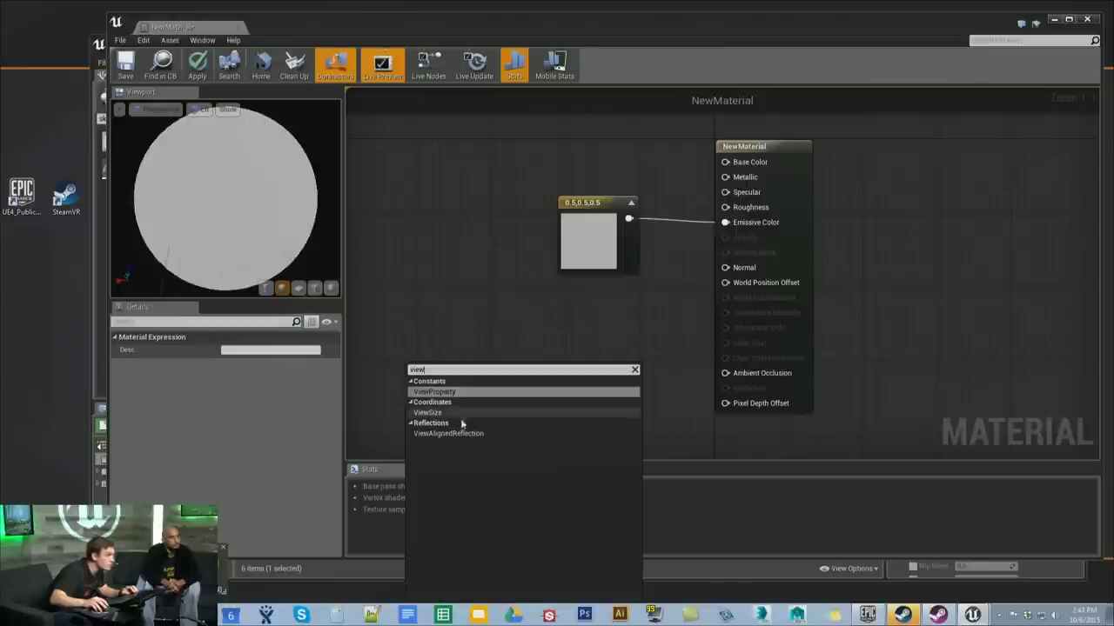
pyautogui.press('BackSpace')
pyautogui.press('BackSpace')
pyautogui.press('BackSpace')
pyautogui.press('BackSpace')
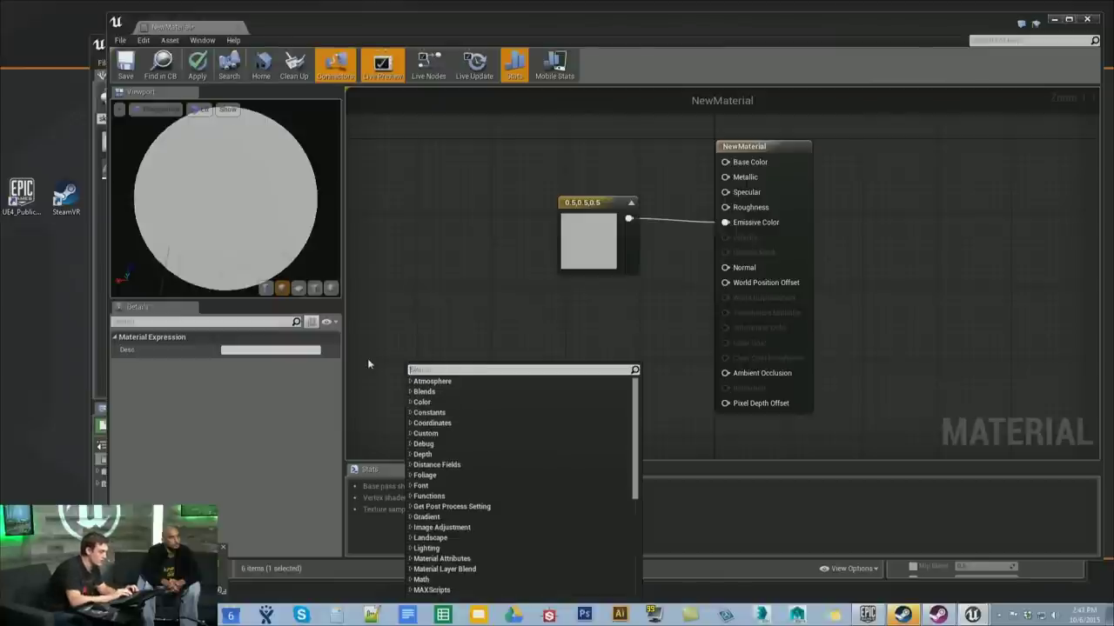
pyautogui.write('camer')
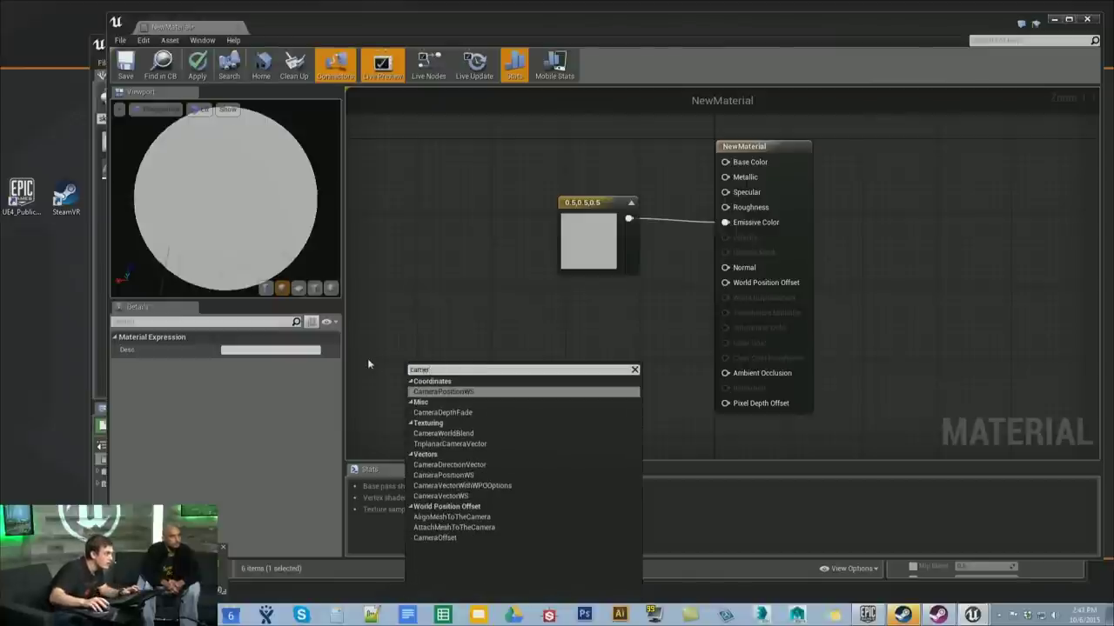
pyautogui.click(443, 391)
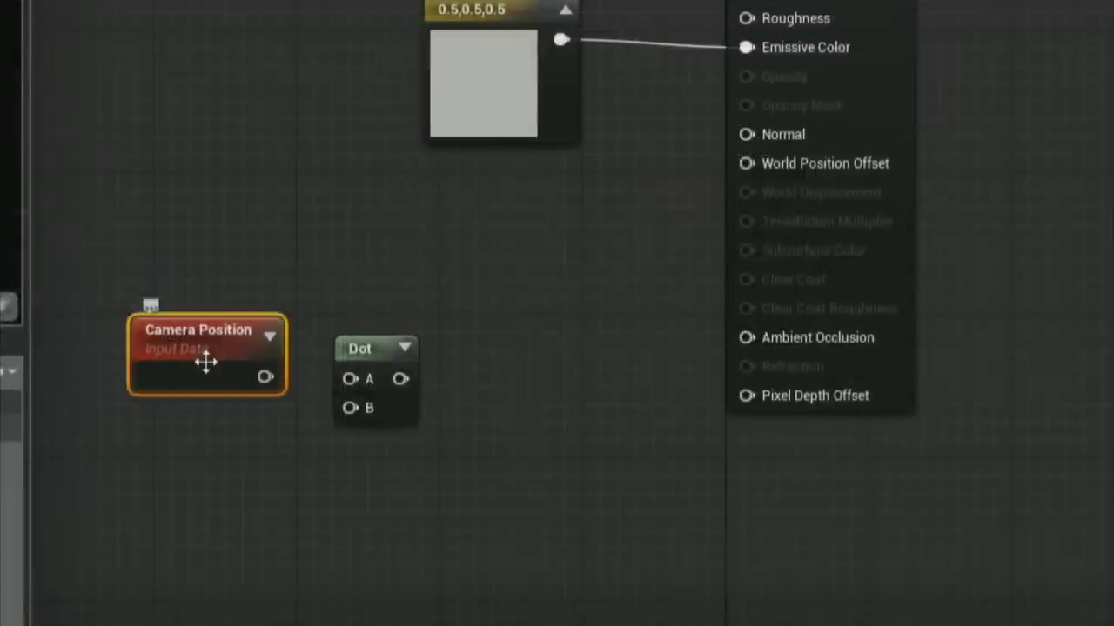
# Add a Constant3Vector node, connect it to the Dot node's B input, and connect Camera Position to A
pyautogui.click(171, 487)
pyautogui.moveTo(244, 504); pyautogui.dragTo(194, 501)
pyautogui.moveTo(203, 487); pyautogui.dragTo(352, 408)
pyautogui.moveTo(265, 376); pyautogui.dragTo(358, 381)
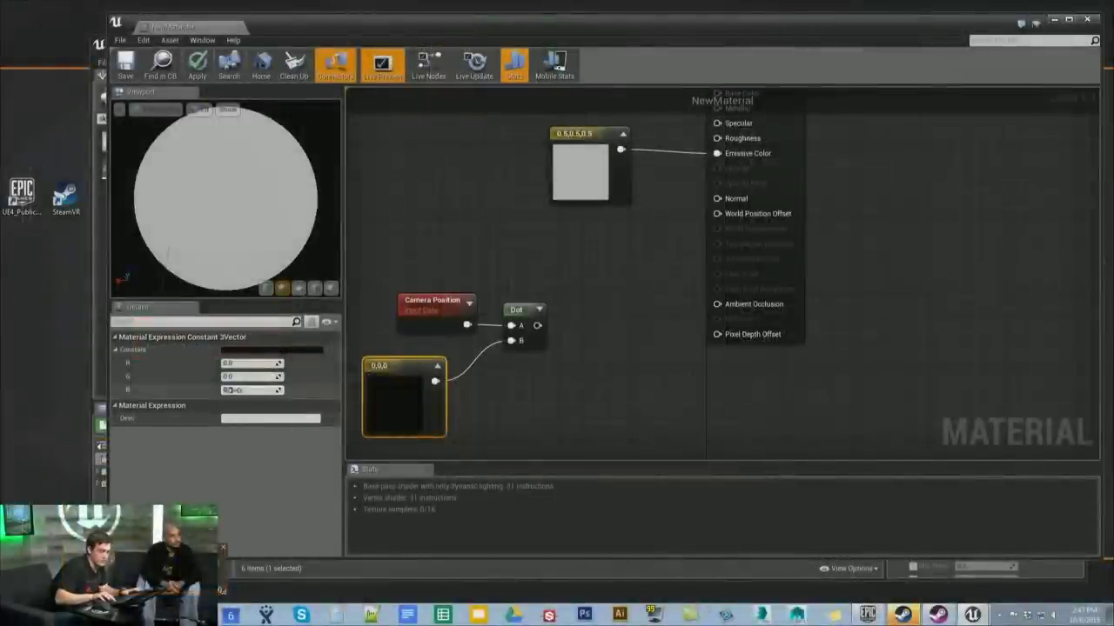
# Set the new constant vector's B value to 1 and start previewing the Dot node
pyautogui.write('1')
pyautogui.press('Return')
pyautogui.rightClick(518, 311)
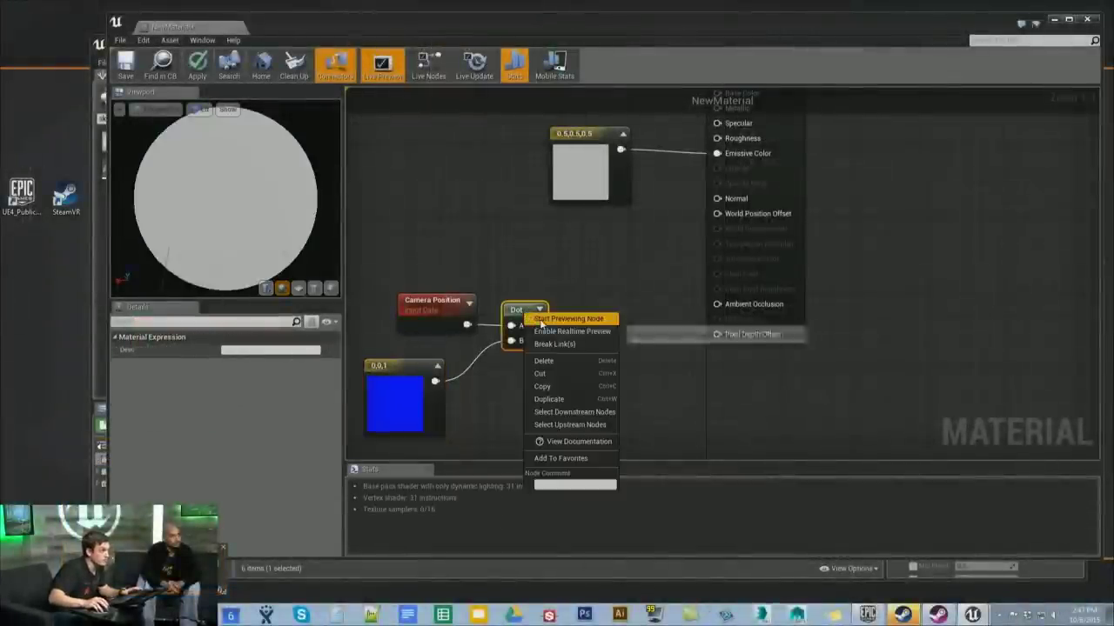
pyautogui.click(564, 319)
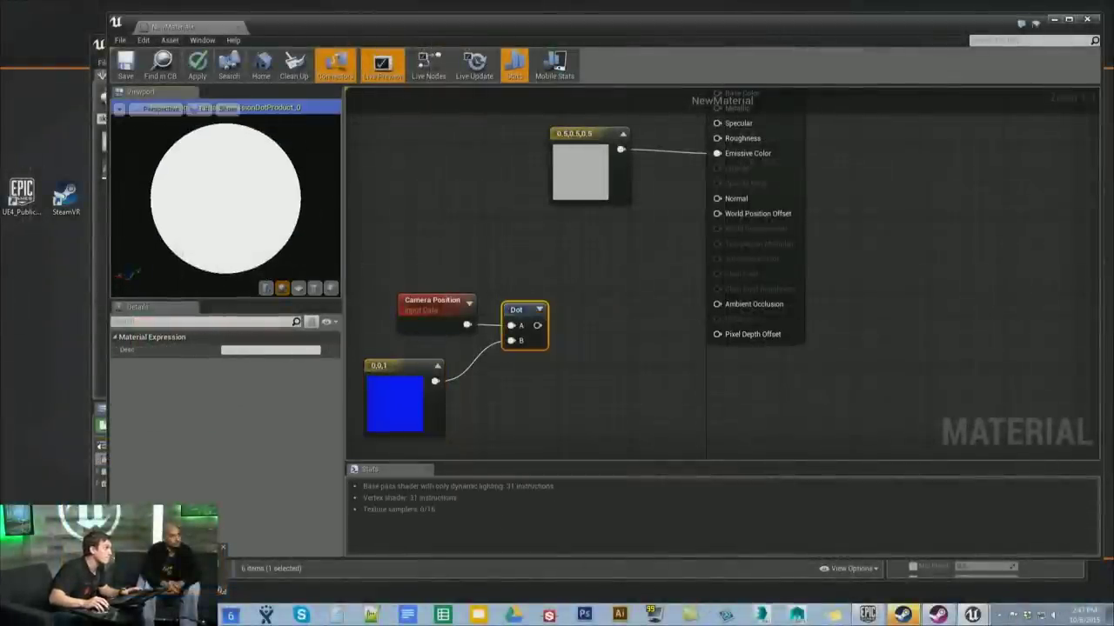
# Add a ReflectionVectorWS node and connect it to the Dot node's A input in place of Camera Position
pyautogui.click(435, 315)
pyautogui.rightClick(391, 263)
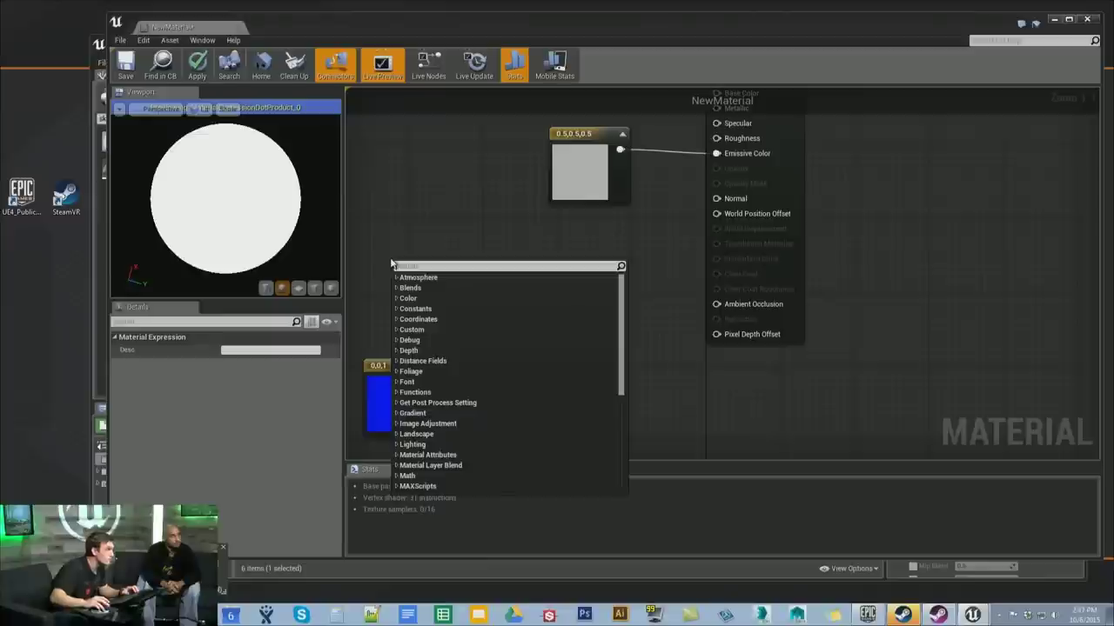
pyautogui.write('delet')
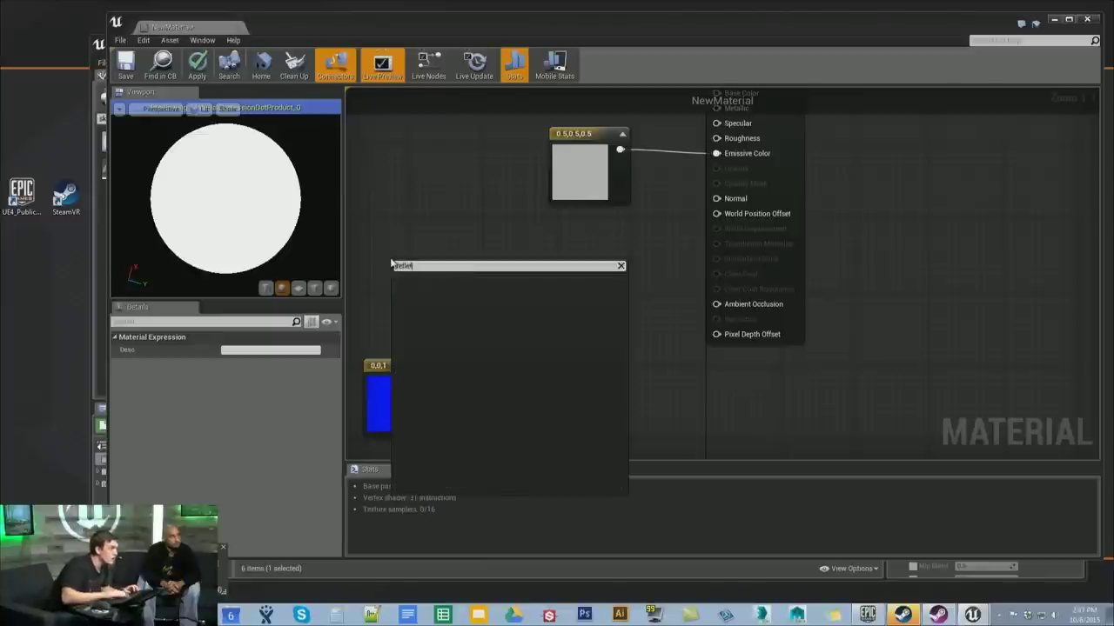
pyautogui.press('BackSpace')
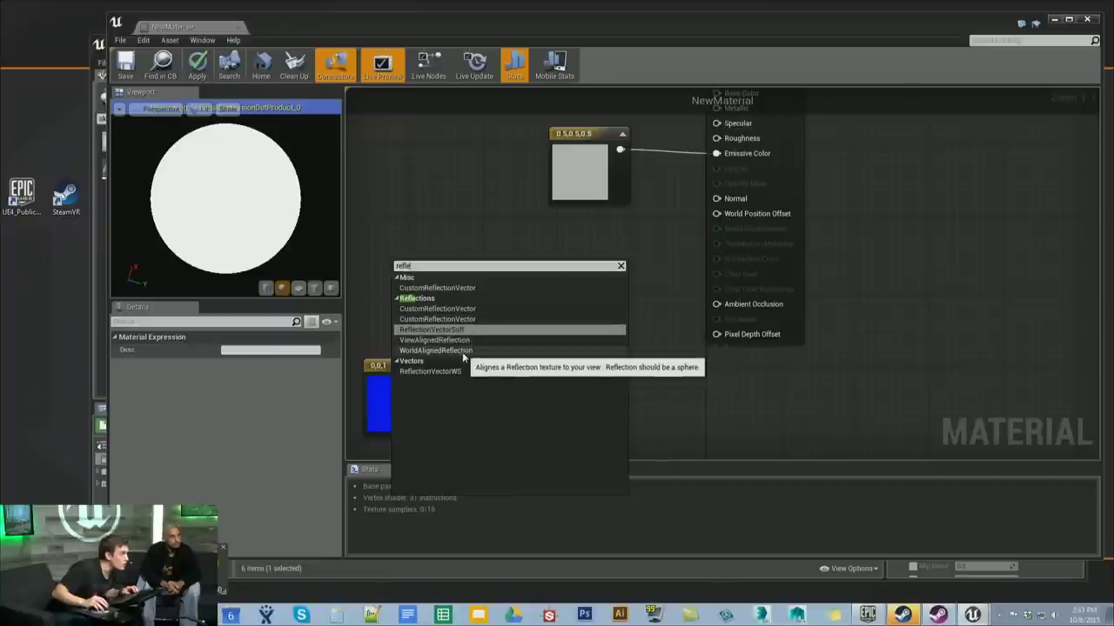
pyautogui.click(461, 371)
pyautogui.moveTo(439, 279)
pyautogui.mouseDown()
pyautogui.moveTo(380, 266)
pyautogui.moveTo(511, 344)
pyautogui.mouseUp()
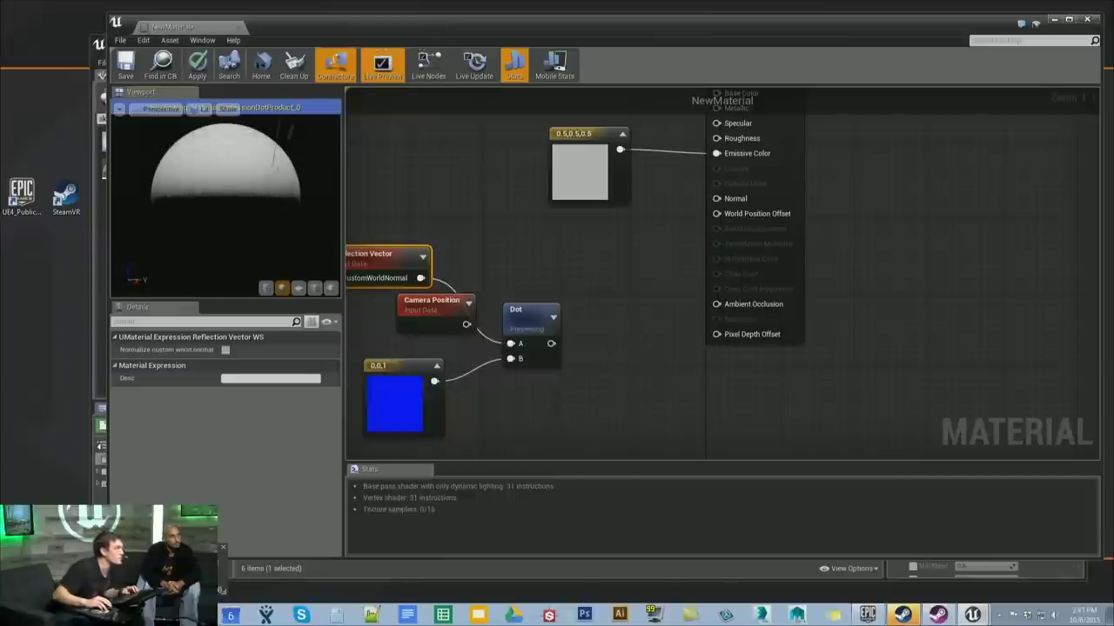
# Delete the disconnected Camera Position node from the material graph
pyautogui.click(432, 318)
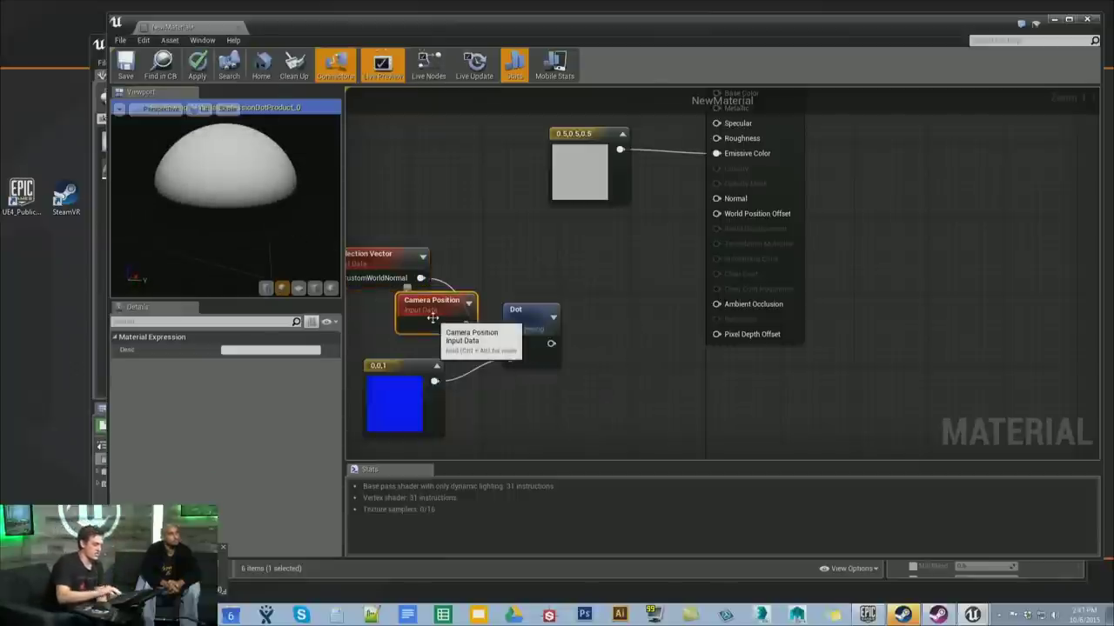
pyautogui.press('Delete')
pyautogui.moveTo(387, 292); pyautogui.dragTo(456, 291, button='right')
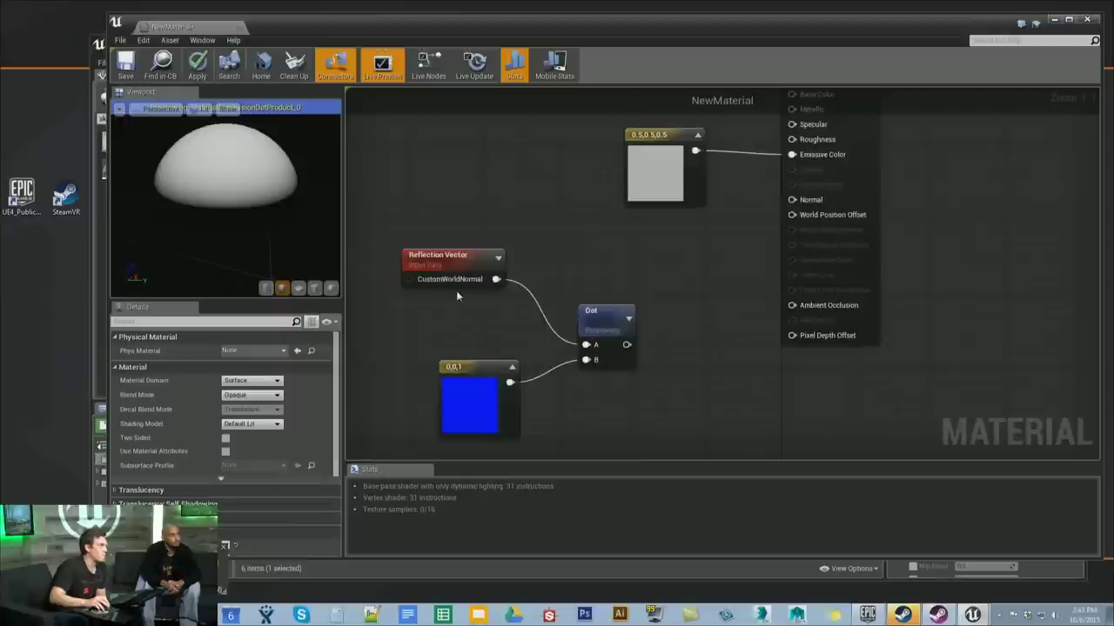
# Set the B value of the Dot node's constant vector to 0 and its R value to 1
pyautogui.click(458, 393)
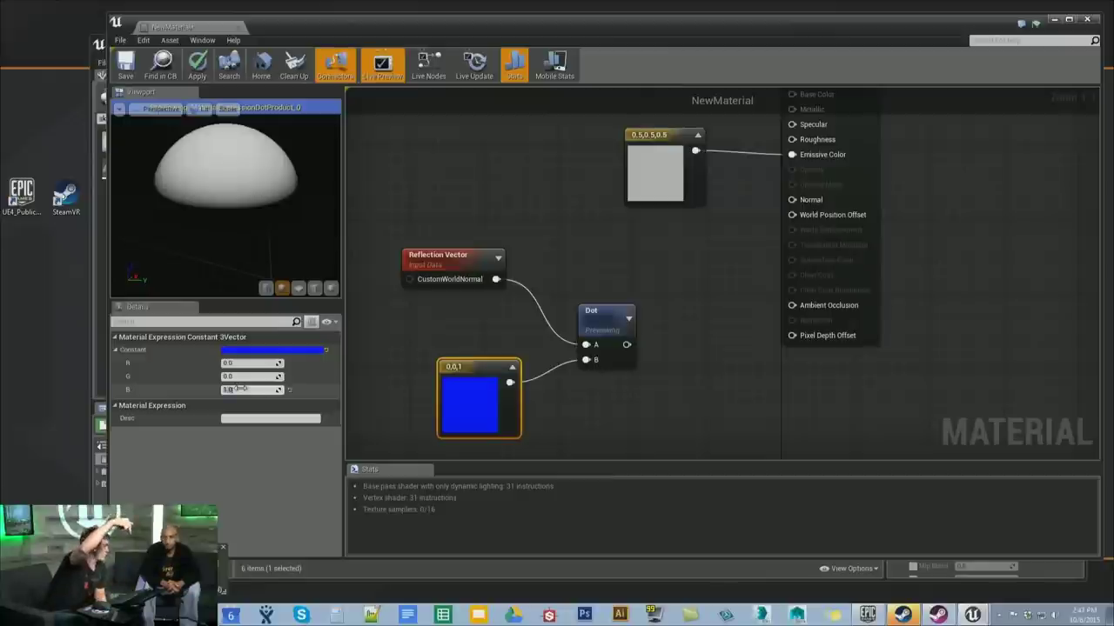
pyautogui.moveTo(240, 389); pyautogui.dragTo(218, 389)
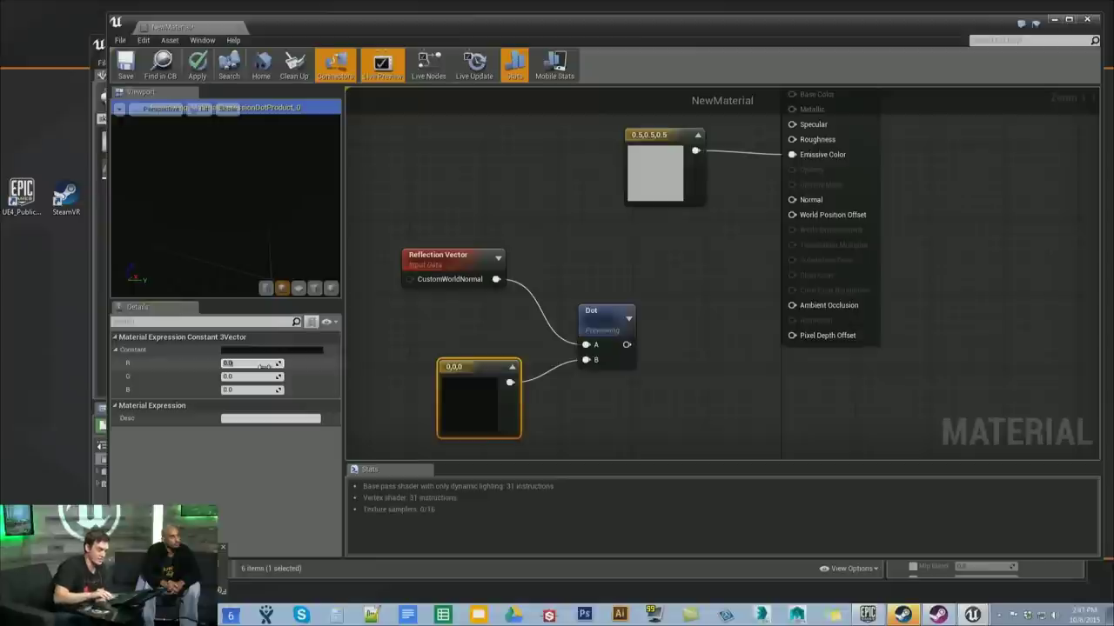
pyautogui.click(262, 363)
pyautogui.write('1')
pyautogui.press('Return')
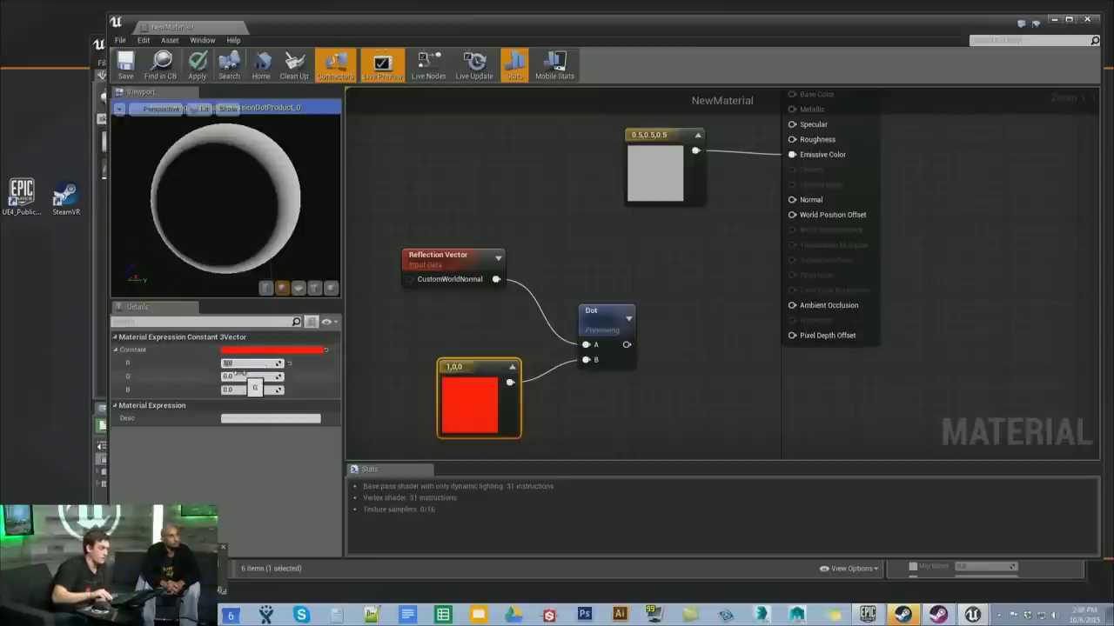
# Set the constant vector's R value to 0 and its G value to 13
pyautogui.write('0')
pyautogui.press('Tab')
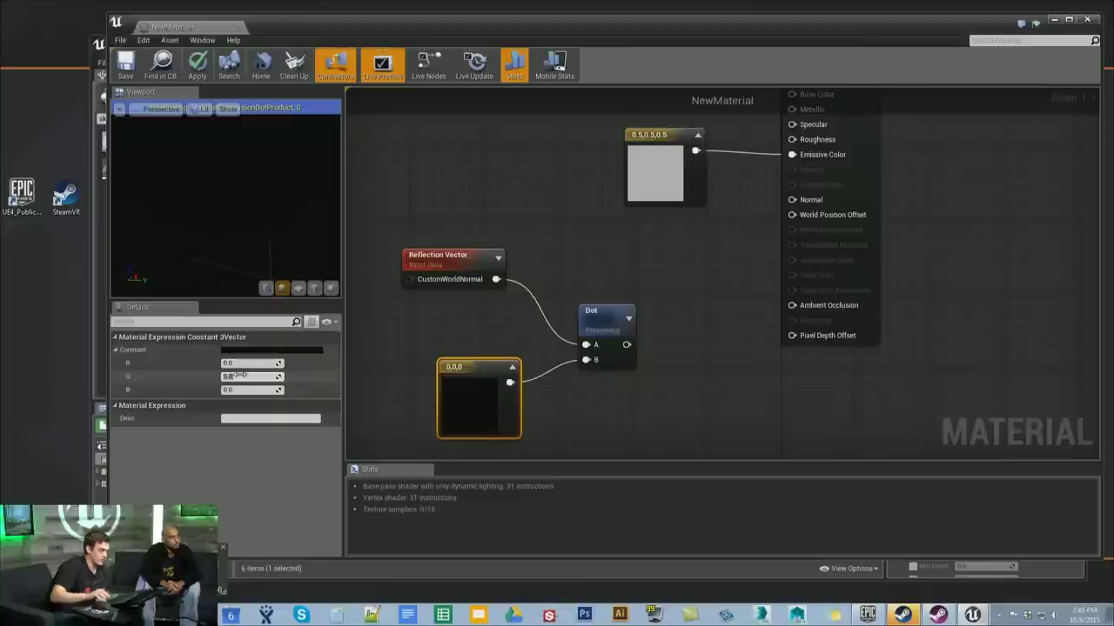
pyautogui.write('13')
pyautogui.press('Return')
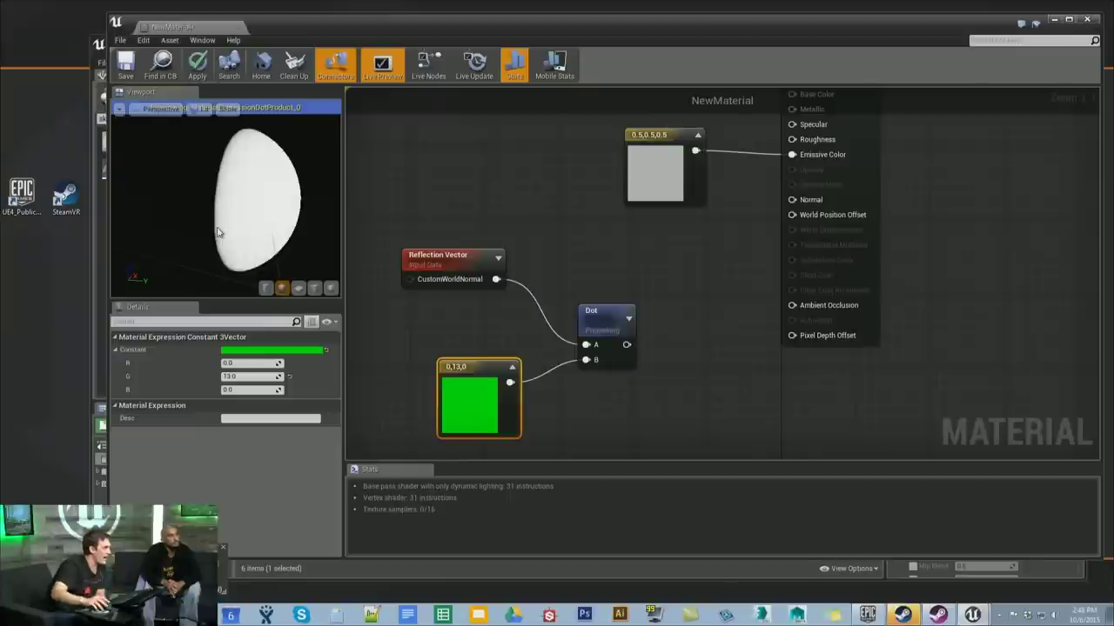
# Set the constant vector's G value to 0 and connect the Dot output to a new Multiply node's A input
pyautogui.click(248, 375)
pyautogui.write('0')
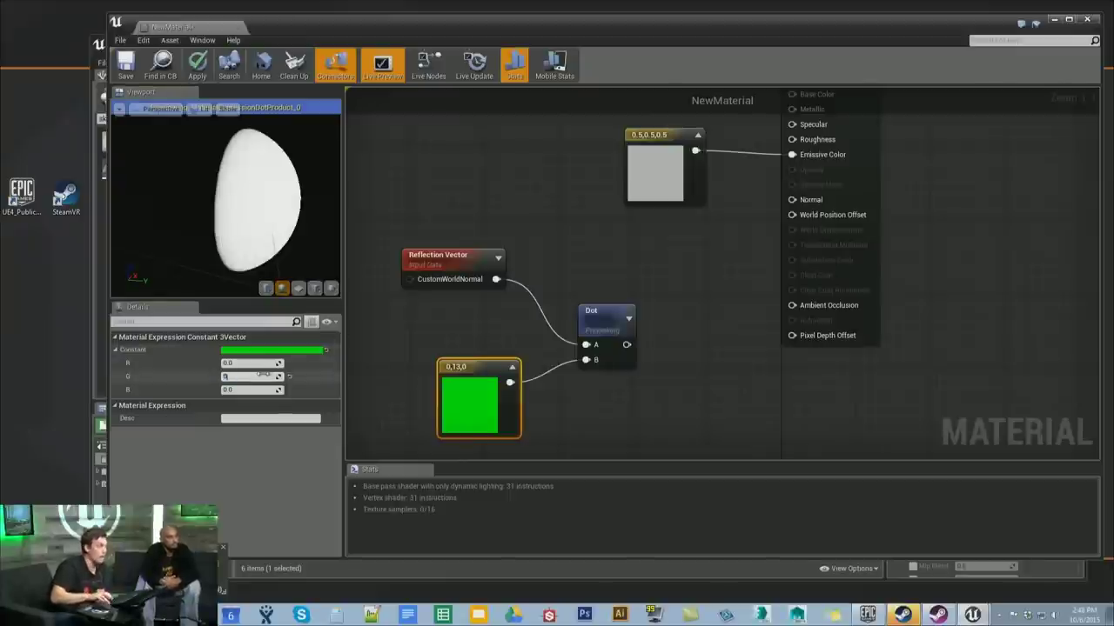
pyautogui.press('Return')
pyautogui.moveTo(628, 331); pyautogui.dragTo(712, 365)
pyautogui.click(699, 346)
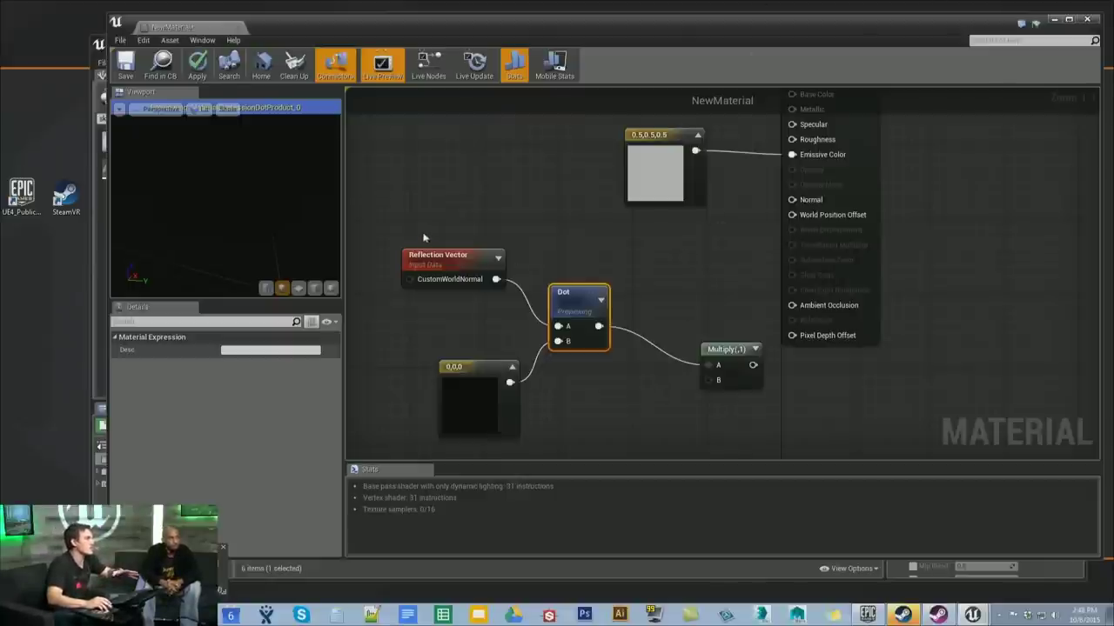
# Delete the Reflection Vector, black constant, Dot and Multiply nodes, keeping the 0.5 grey constant on Emissive Color
pyautogui.moveTo(390, 234); pyautogui.dragTo(725, 452)
pyautogui.moveTo(671, 368); pyautogui.dragTo(644, 435, button='right')
pyautogui.press('Delete')
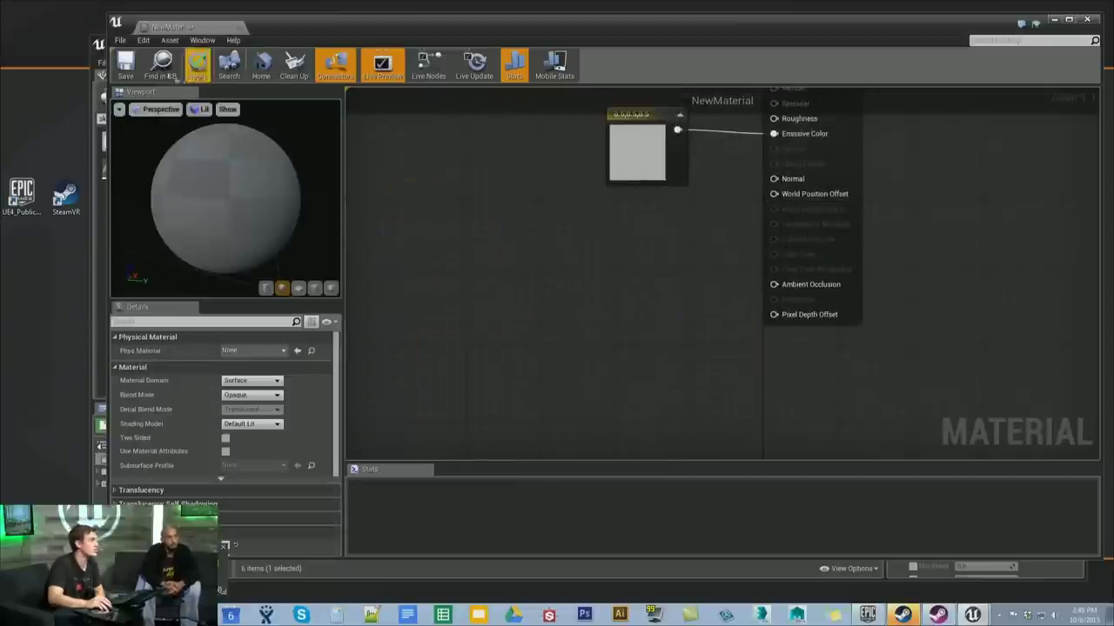
# Apply the changes to NewMaterial and close the material editor
pyautogui.click(198, 65)
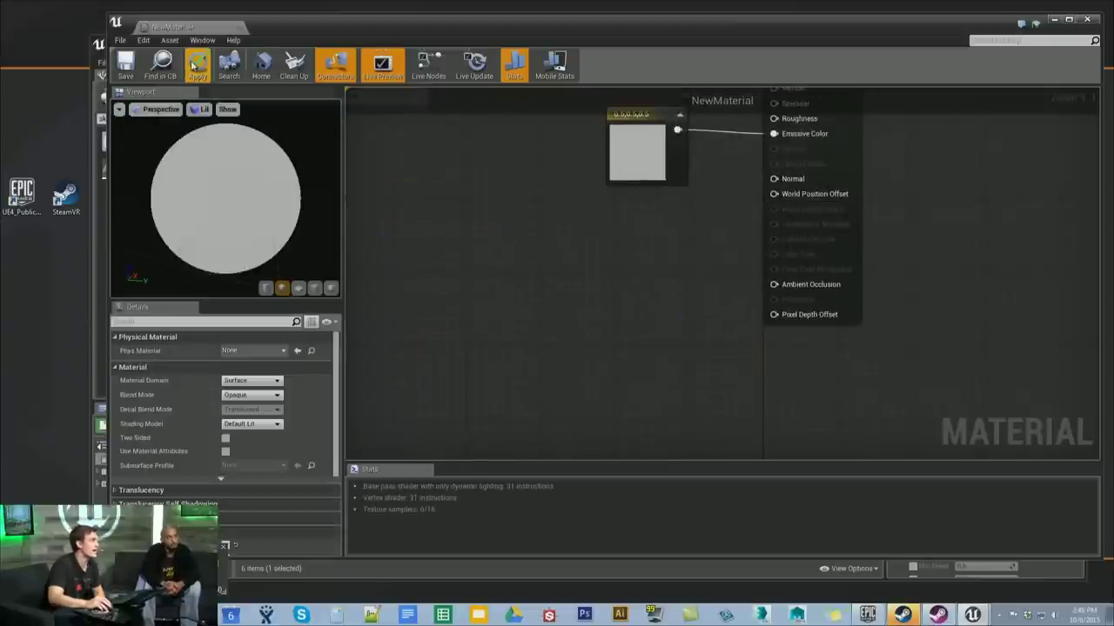
pyautogui.click(239, 29)
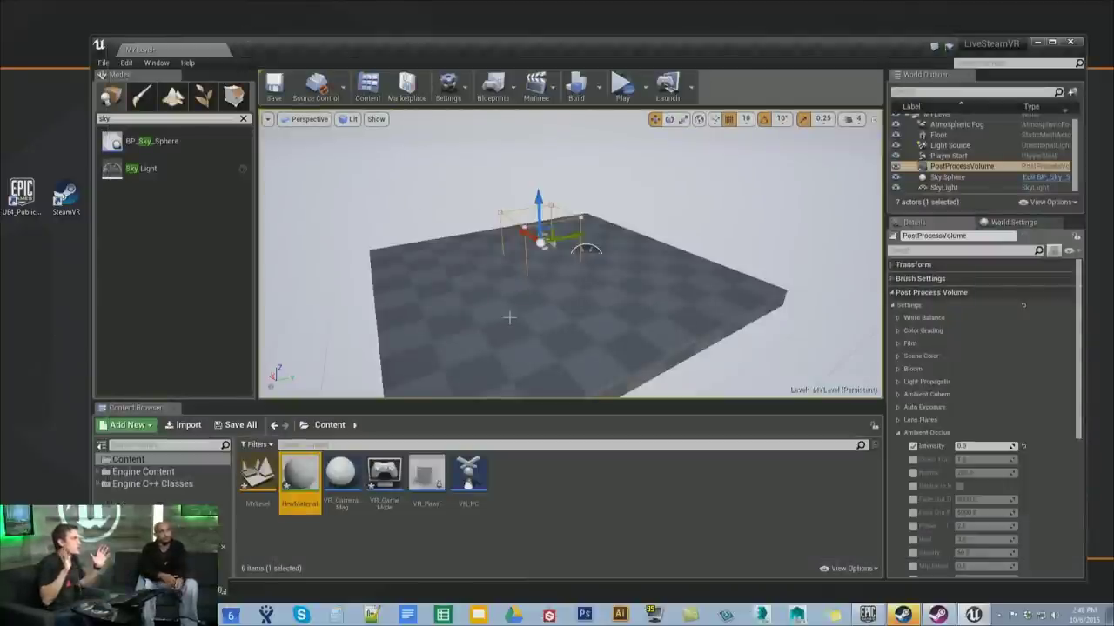
# Place two point lights above opposite sides of the floor and set the Mobility of both to Static
pyautogui.click(899, 434)
pyautogui.moveTo(578, 325); pyautogui.dragTo(522, 305)
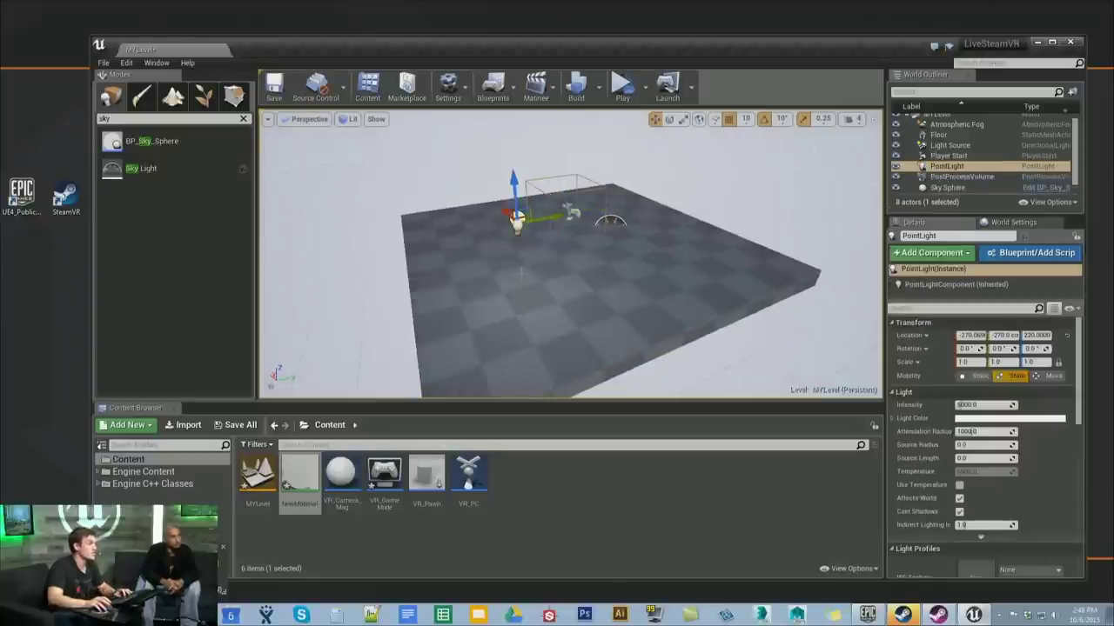
pyautogui.moveTo(541, 220); pyautogui.dragTo(770, 225)
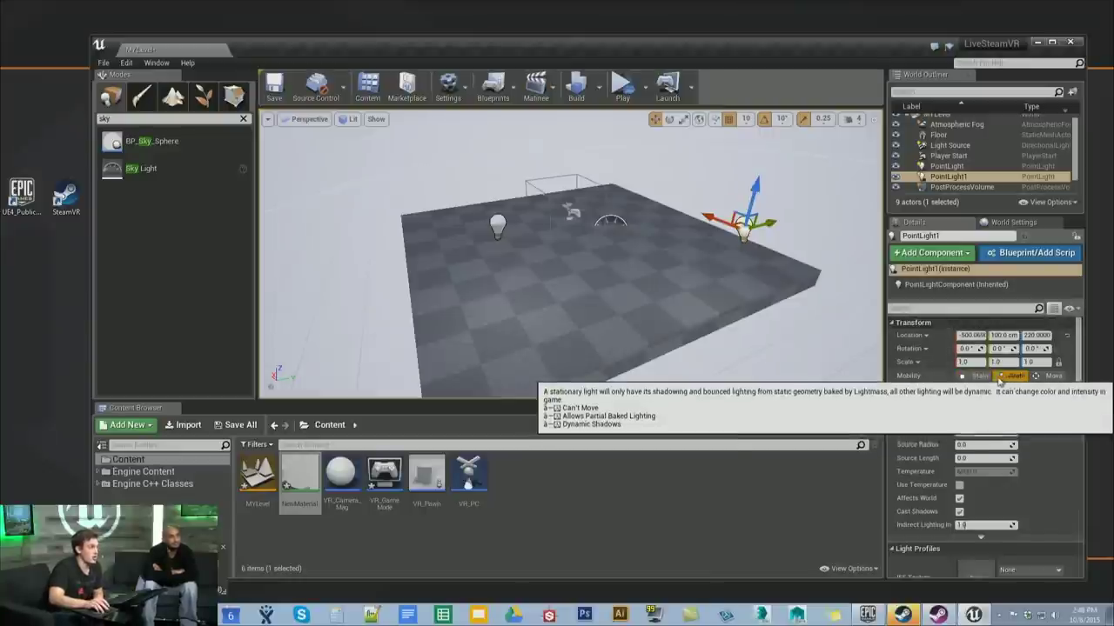
pyautogui.click(978, 376)
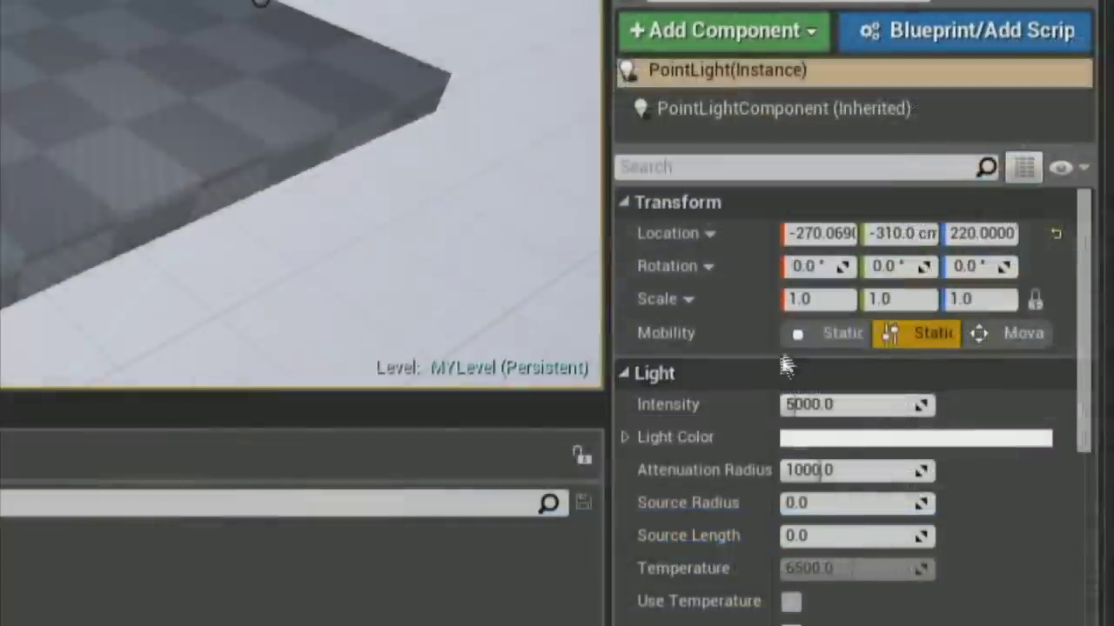
pyautogui.click(971, 375)
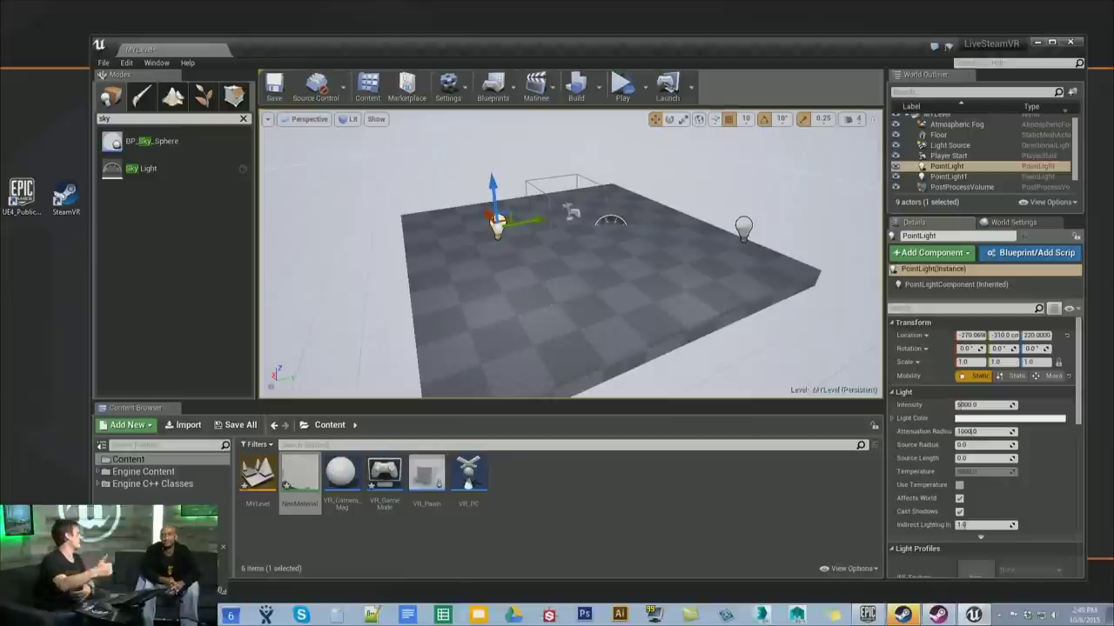
# Delete both static point lights from the level
pyautogui.moveTo(597, 301); pyautogui.dragTo(597, 287, button='right')
pyautogui.press('Delete')
pyautogui.click(763, 265)
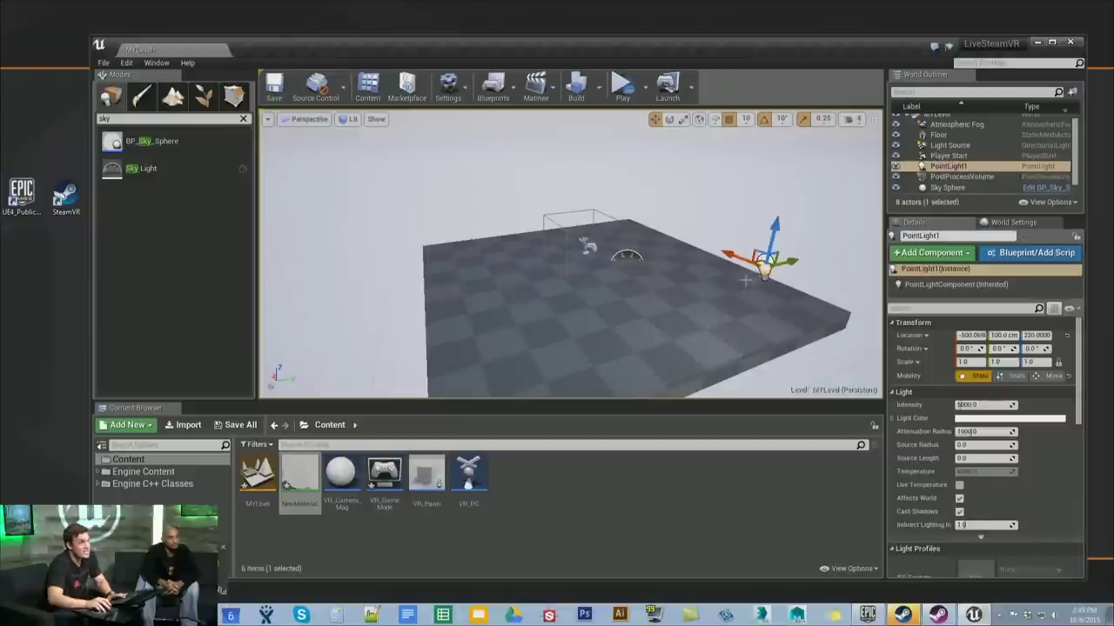
pyautogui.press('Delete')
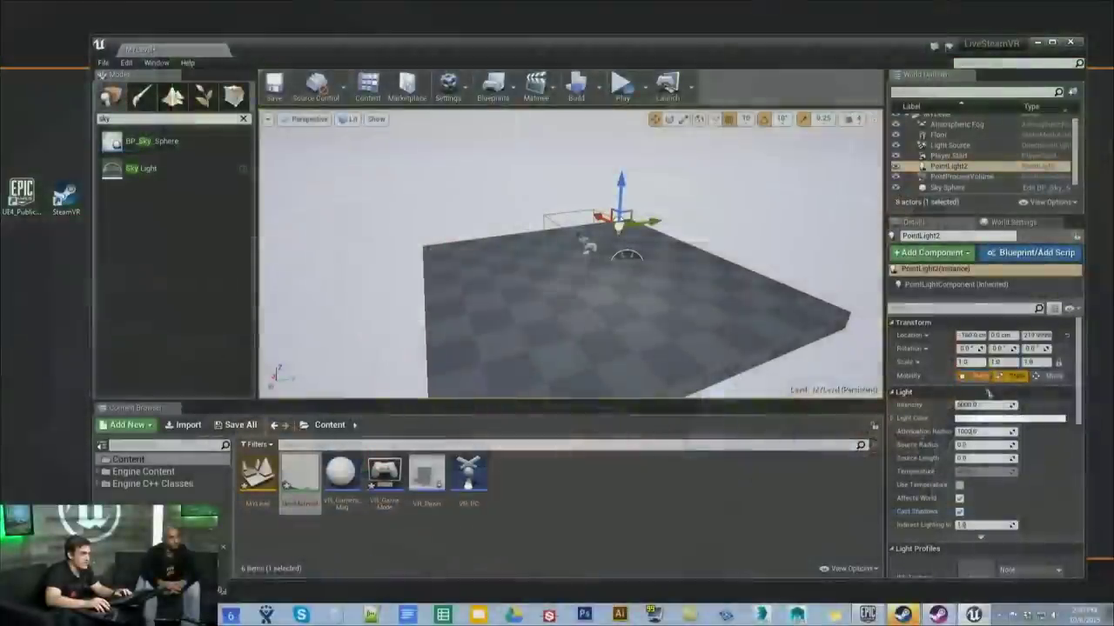
# Set the new stationary point light's color to pure red (R 1, G 0, B 0) and its Intensity to 100000
pyautogui.click(1009, 425)
pyautogui.moveTo(972, 442); pyautogui.dragTo(975, 402)
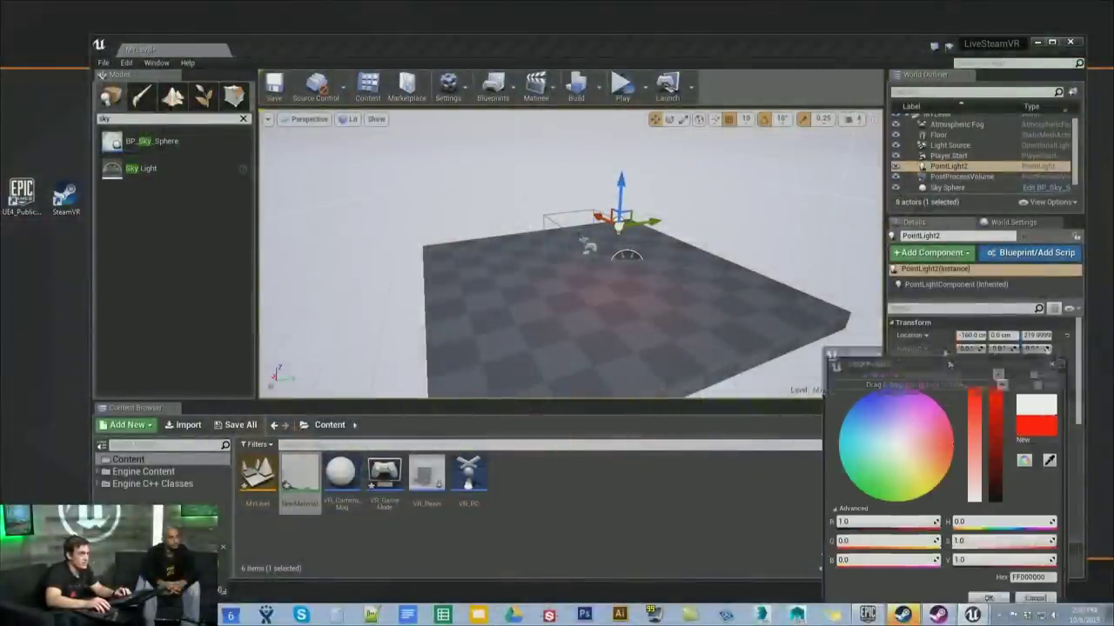
pyautogui.click(969, 549)
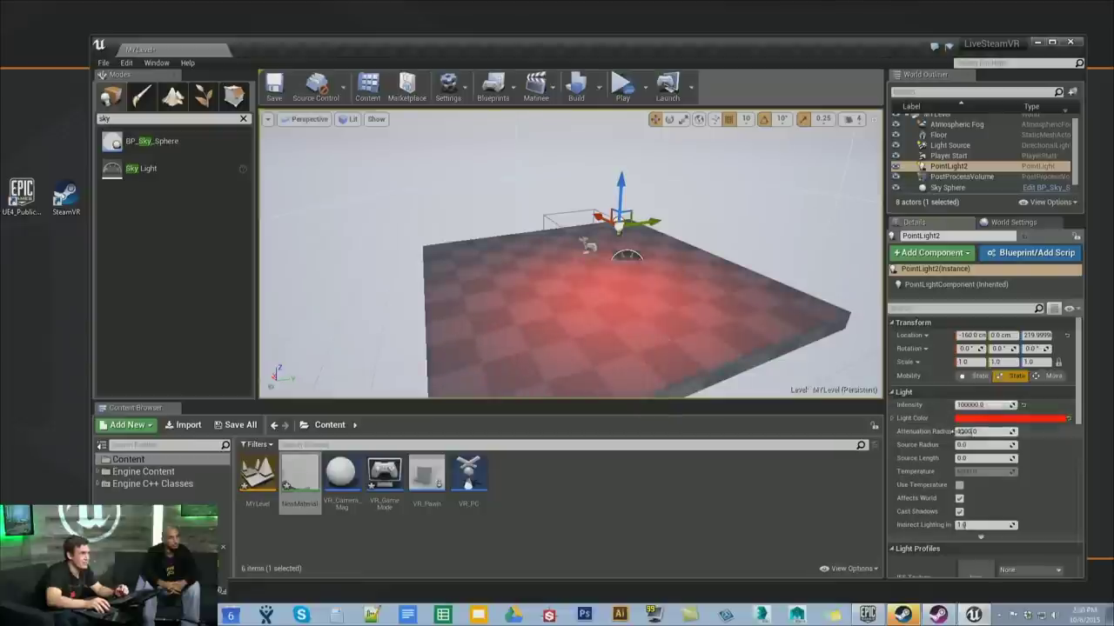
# Reduce the red light's Attenuation Radius to about 264 and lower and duplicate it into a row of three across the floor
pyautogui.moveTo(974, 432)
pyautogui.mouseDown()
pyautogui.moveTo(964, 433)
pyautogui.moveTo(982, 432)
pyautogui.mouseUp()
pyautogui.moveTo(631, 202); pyautogui.dragTo(725, 291)
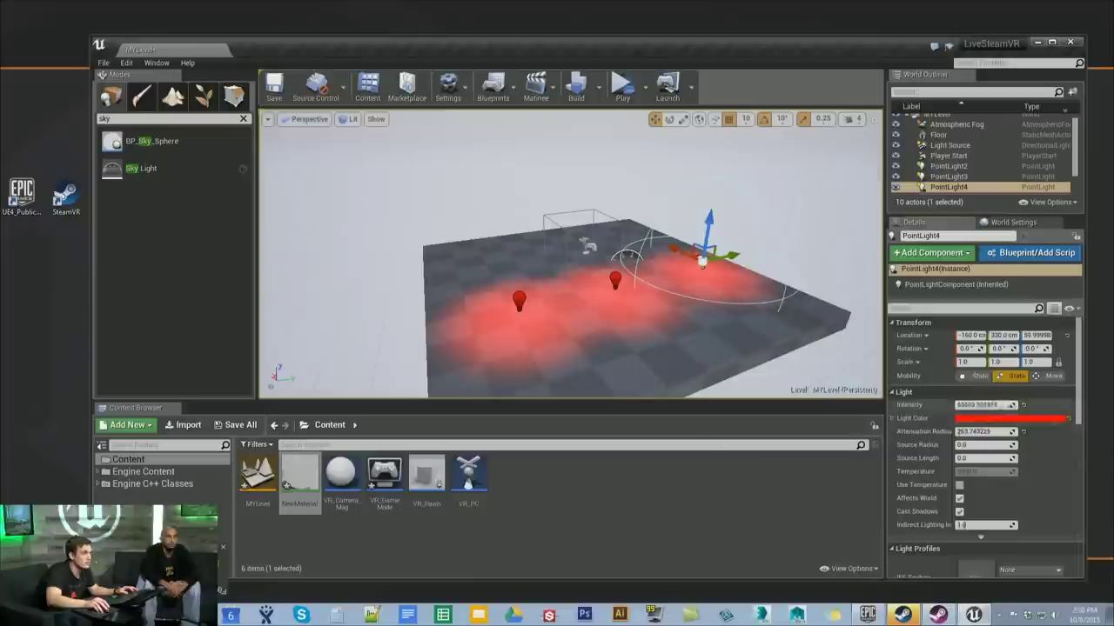
# Set the color of the third light in the row to green with hue 105, and duplicate it to the floor's far opposite corner
pyautogui.click(985, 420)
pyautogui.moveTo(892, 448); pyautogui.dragTo(863, 514)
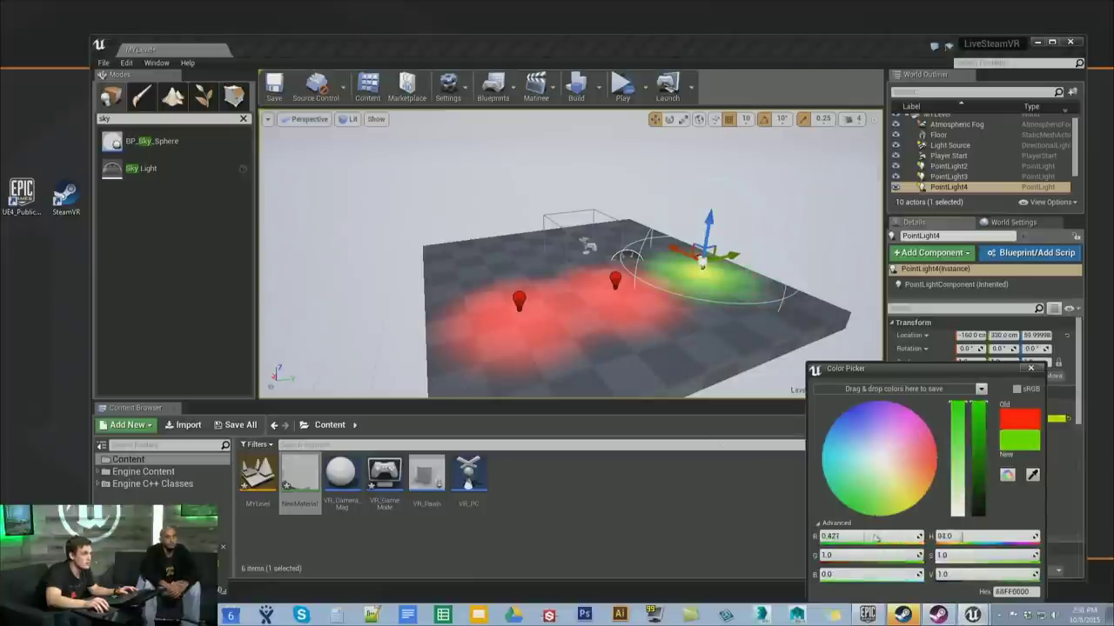
pyautogui.moveTo(940, 369); pyautogui.dragTo(855, 271)
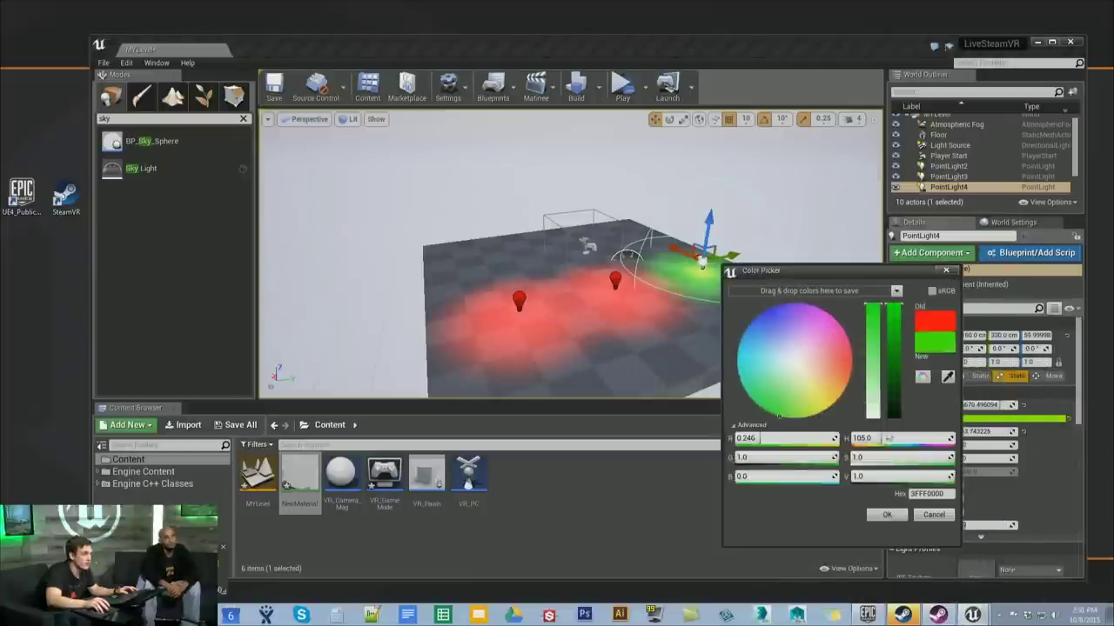
pyautogui.click(887, 514)
pyautogui.keyDown('alt'); pyautogui.moveTo(696, 256); pyautogui.dragTo(504, 255); pyautogui.keyUp('alt')
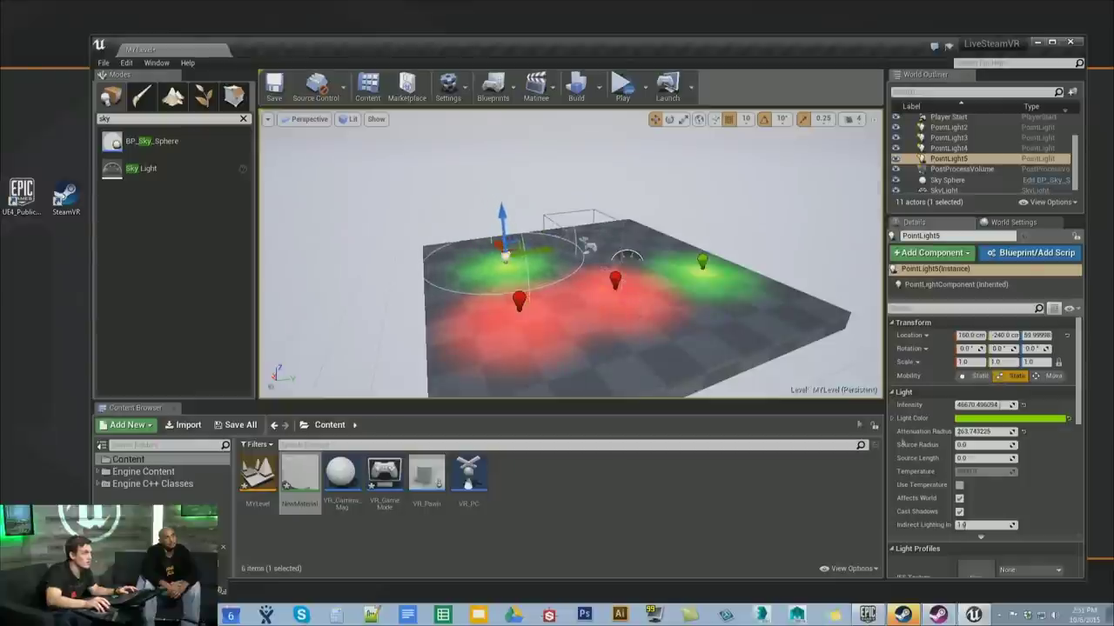
# Set the color of the selected duplicate light at the floor's far corner to blue with hue 242
pyautogui.click(1048, 420)
pyautogui.moveTo(957, 452); pyautogui.dragTo(915, 407)
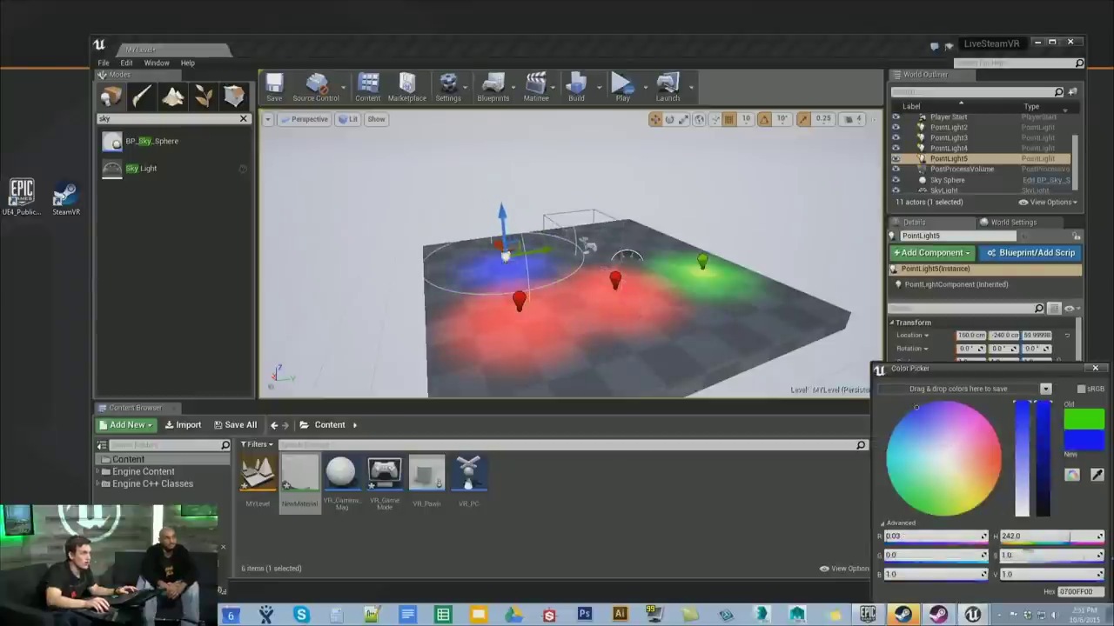
pyautogui.moveTo(1001, 370); pyautogui.dragTo(953, 269)
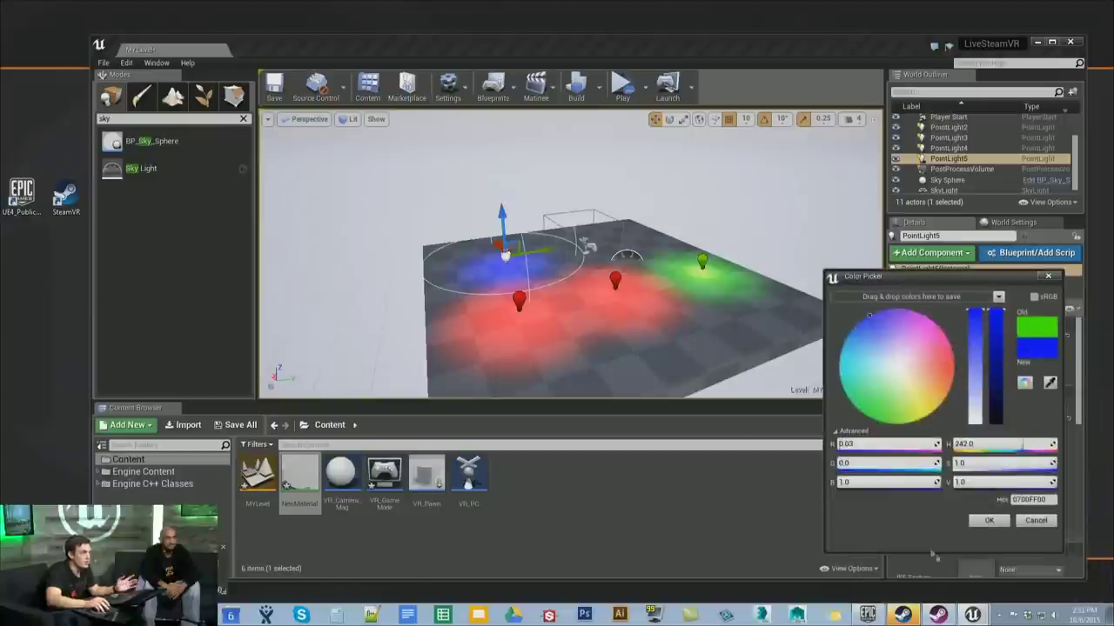
pyautogui.click(989, 528)
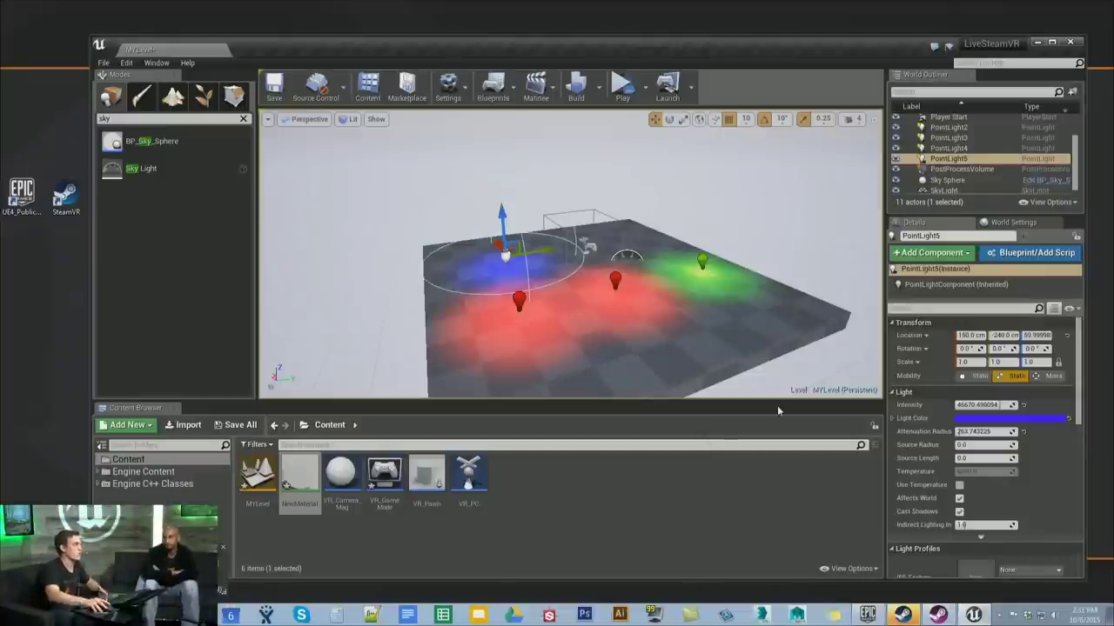
pyautogui.moveTo(696, 330); pyautogui.dragTo(661, 331, button='right')
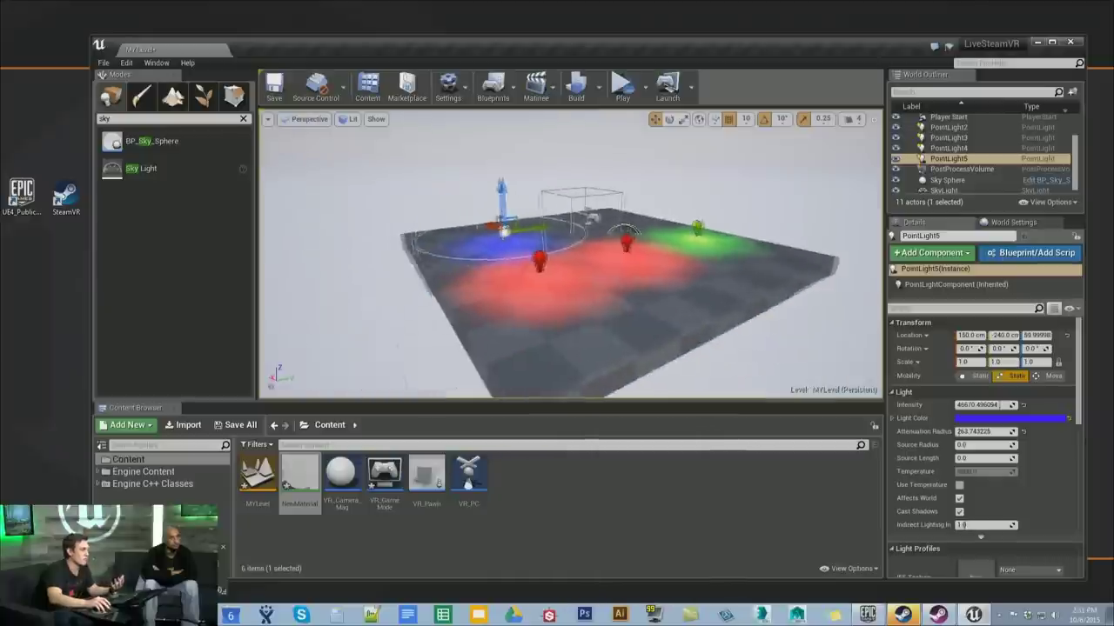
pyautogui.scroll(-3, 728, 327)
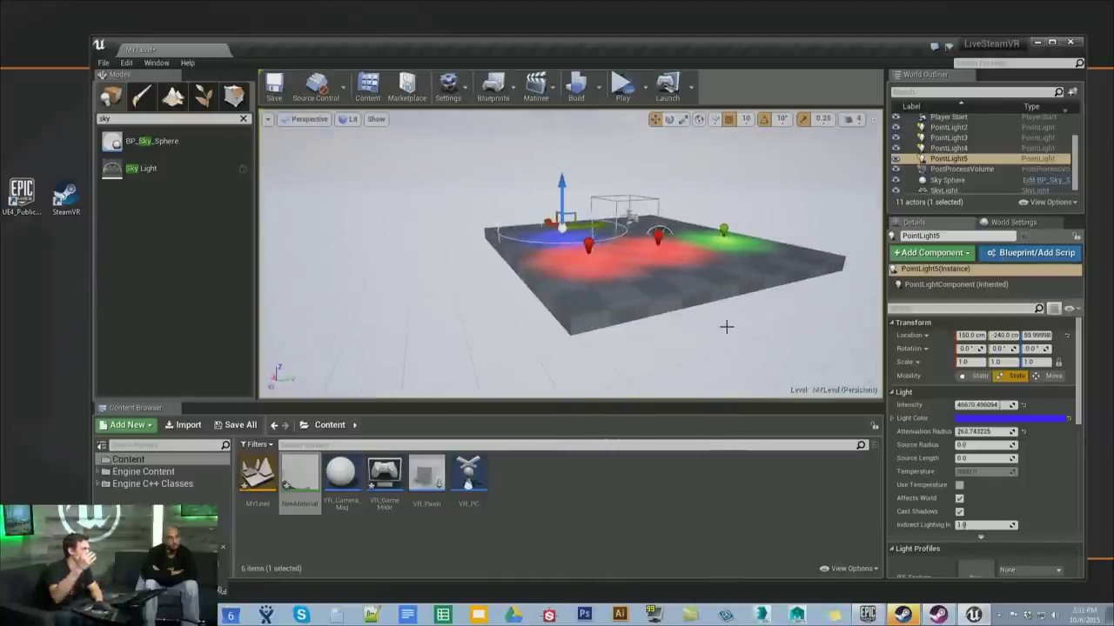
pyautogui.moveTo(733, 326)
pyautogui.mouseDown(button='right')
pyautogui.moveTo(696, 329)
pyautogui.moveTo(721, 324)
pyautogui.mouseUp(button='right')
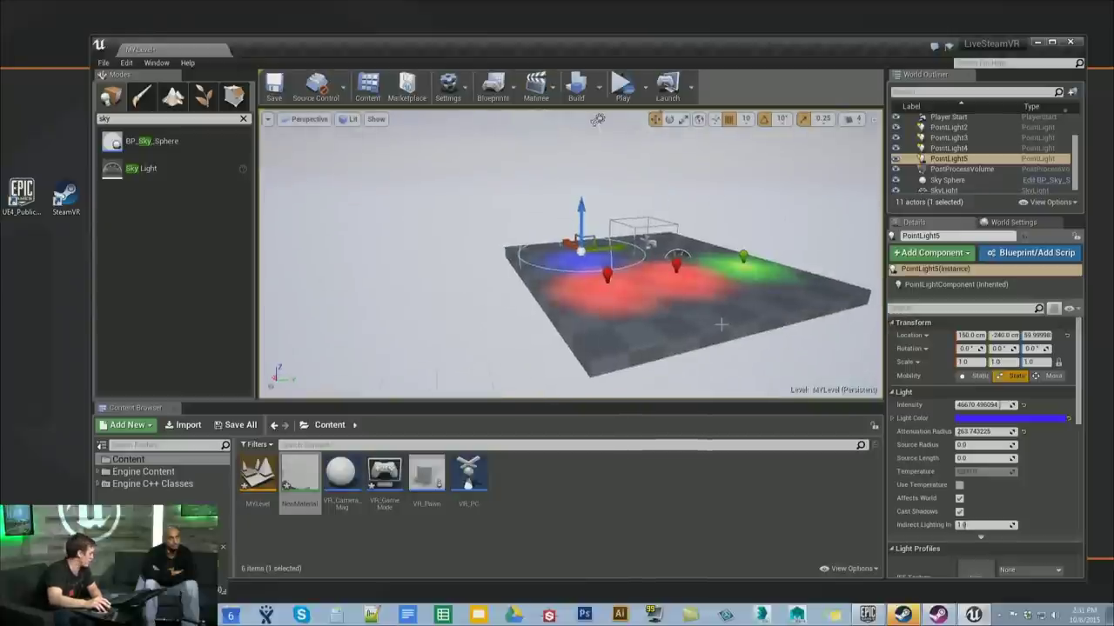
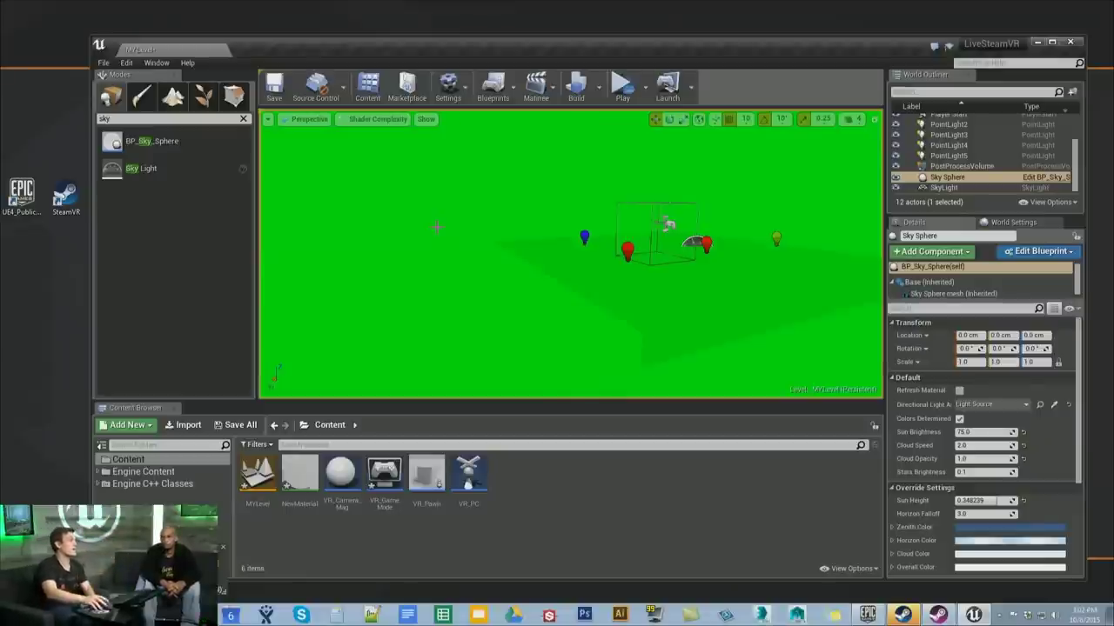
# Return the viewport from Shader Complexity to Lit view and set the nearest red point light's mobility to Static
pyautogui.click(374, 122)
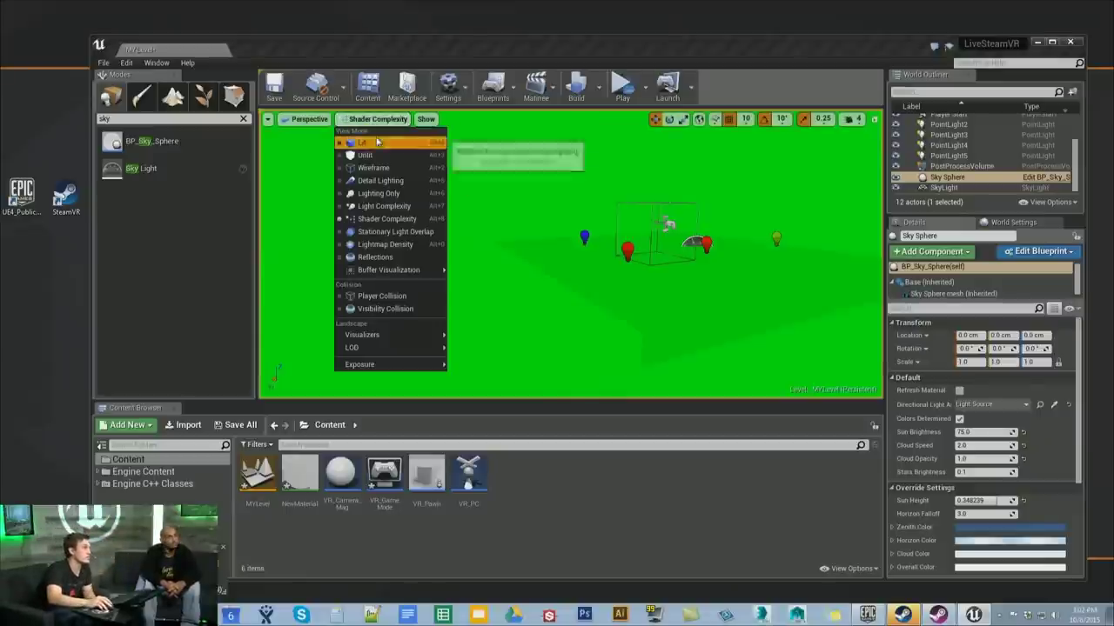
pyautogui.click(375, 144)
pyautogui.click(627, 251)
pyautogui.press('f')
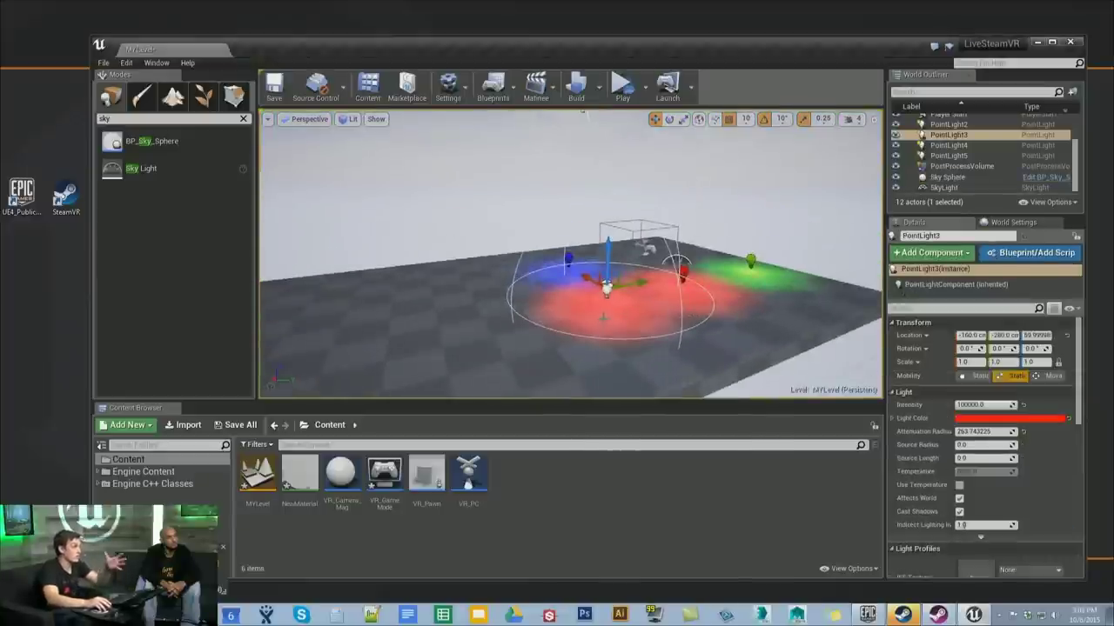
pyautogui.click(973, 376)
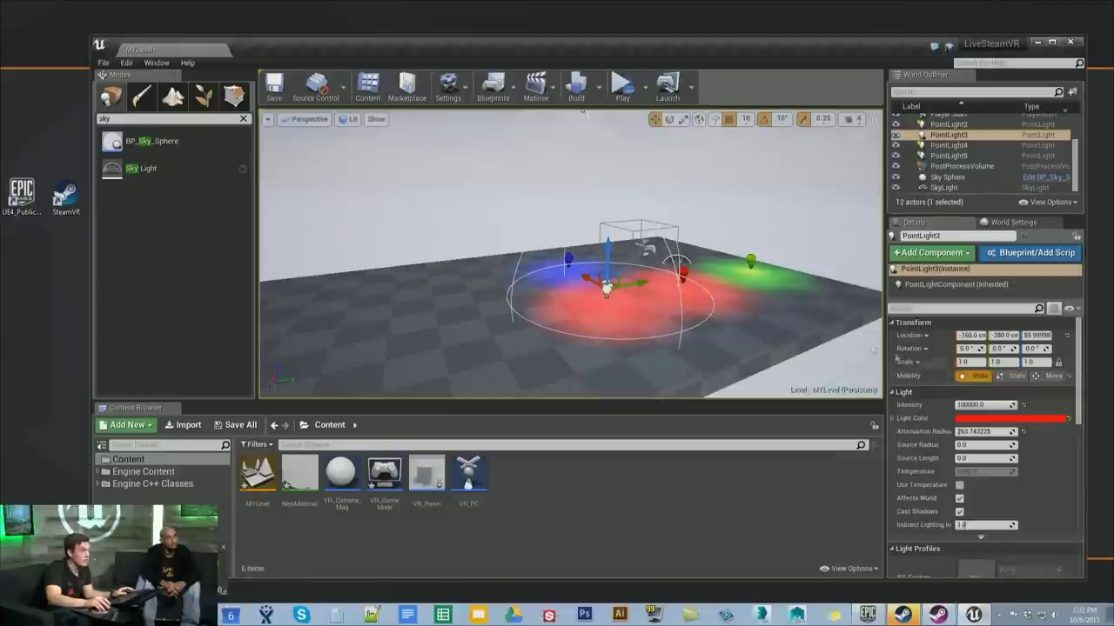
# Filter the level's actors by "oint", select all four point lights, and set their mobility to Static
pyautogui.click(683, 271)
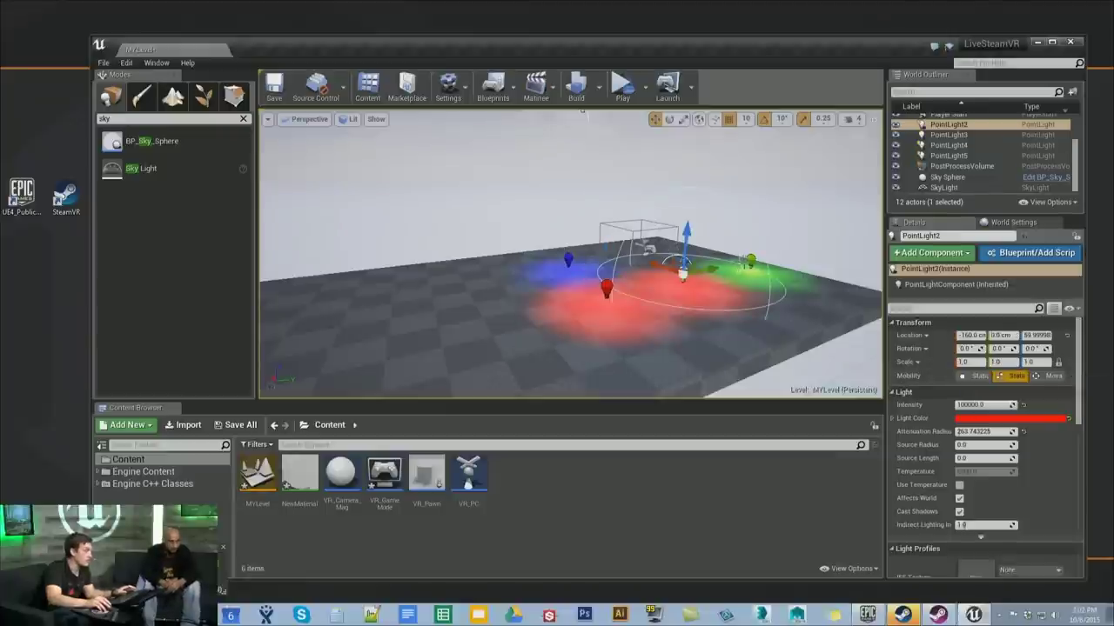
pyautogui.click(750, 261)
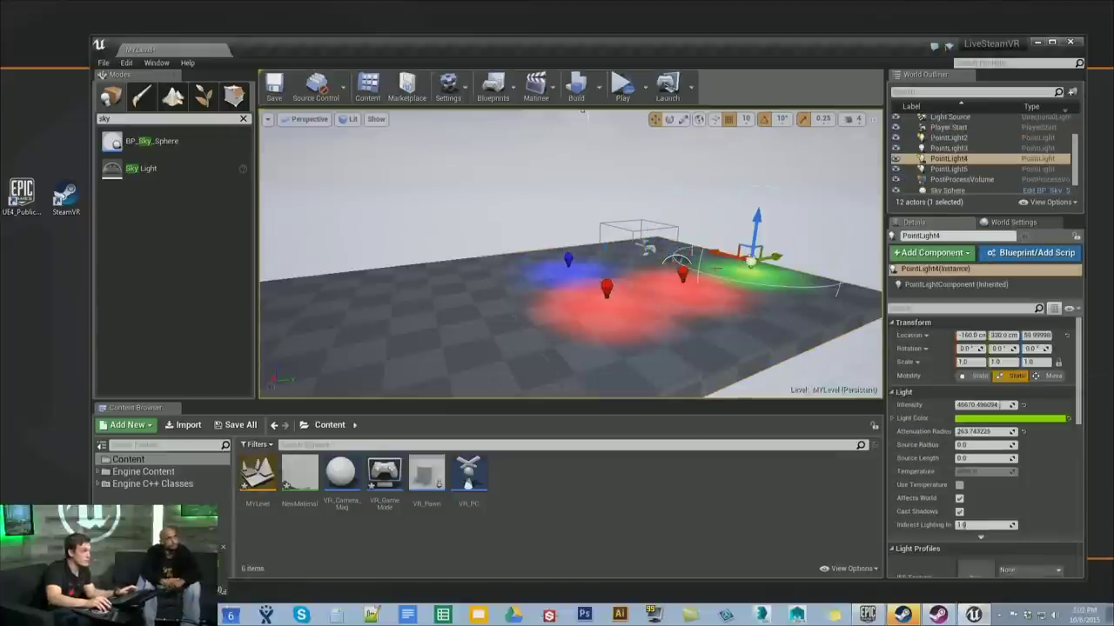
pyautogui.click(933, 93)
pyautogui.write('oint')
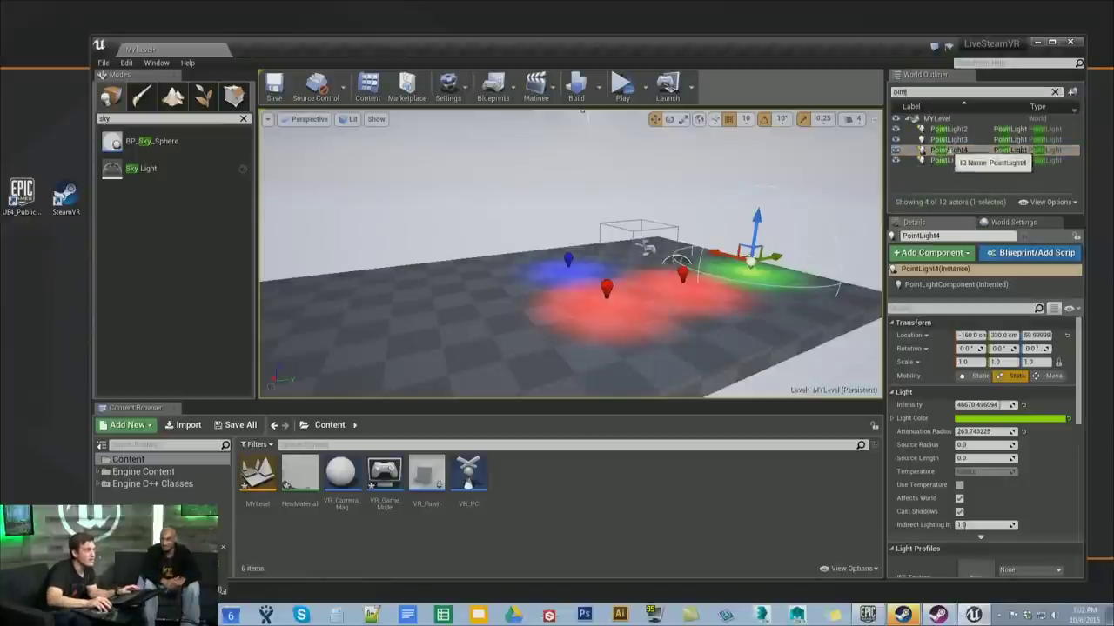
pyautogui.keyDown('shift'); pyautogui.click(948, 160); pyautogui.keyUp('shift')
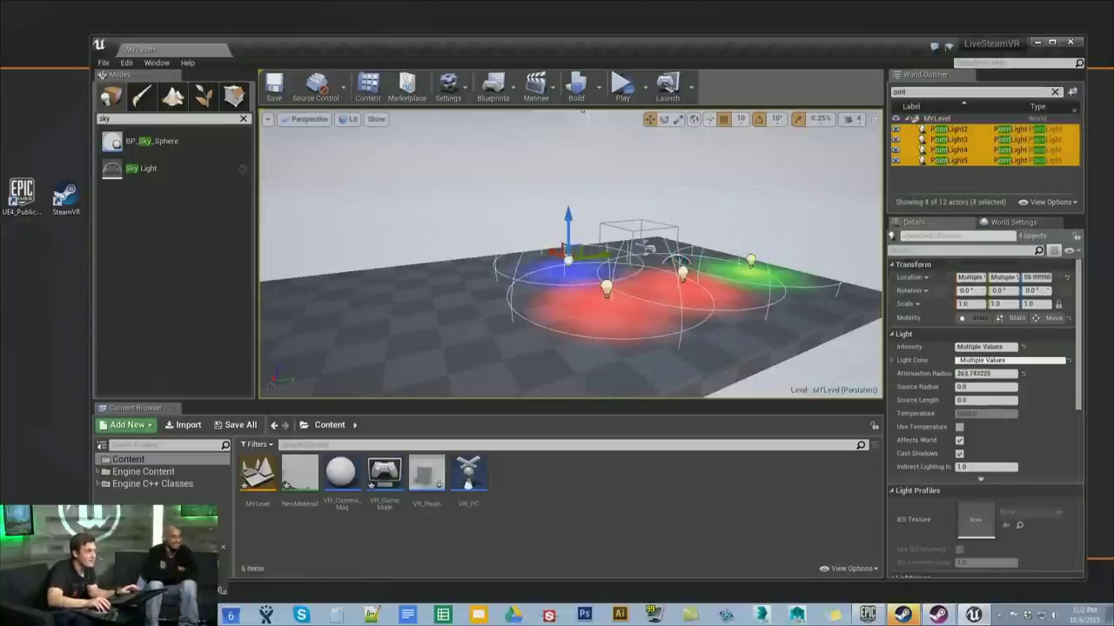
pyautogui.click(978, 318)
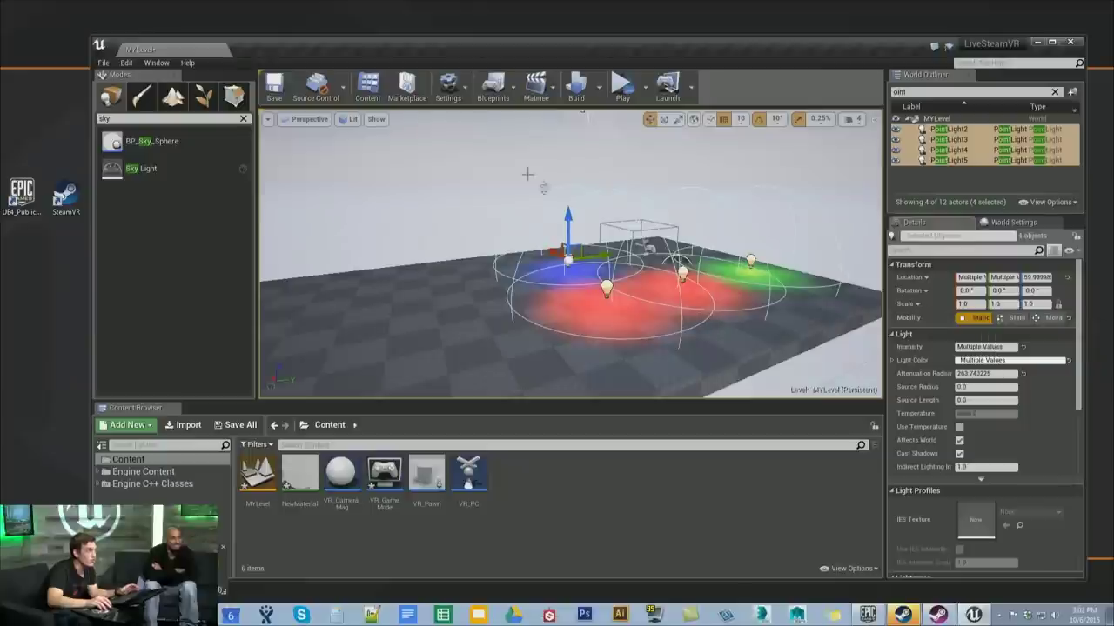
# Build the level's lighting, run the game in the standalone VR preview, and close the preview
pyautogui.click(576, 85)
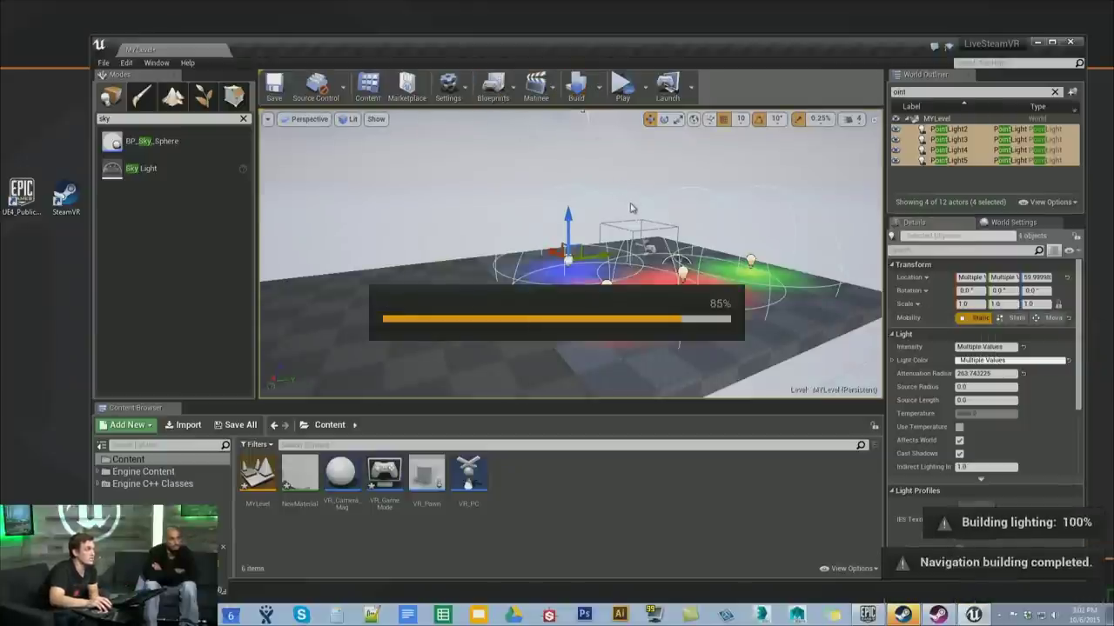
pyautogui.moveTo(594, 132)
pyautogui.mouseDown()
pyautogui.moveTo(600, 152)
pyautogui.moveTo(594, 133)
pyautogui.mouseUp()
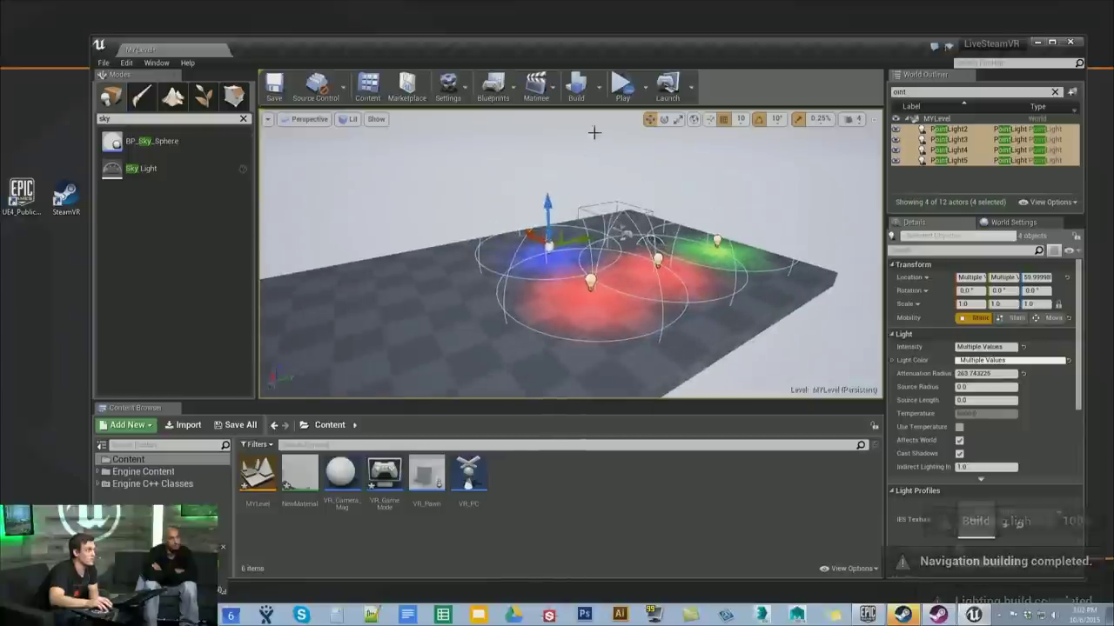
pyautogui.click(622, 85)
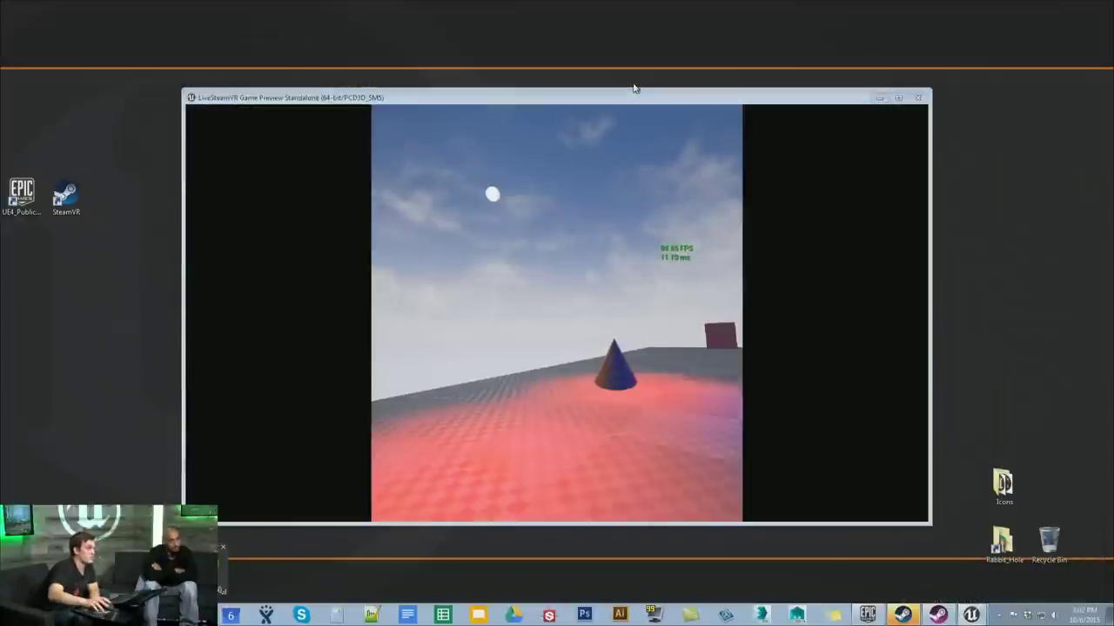
pyautogui.click(919, 98)
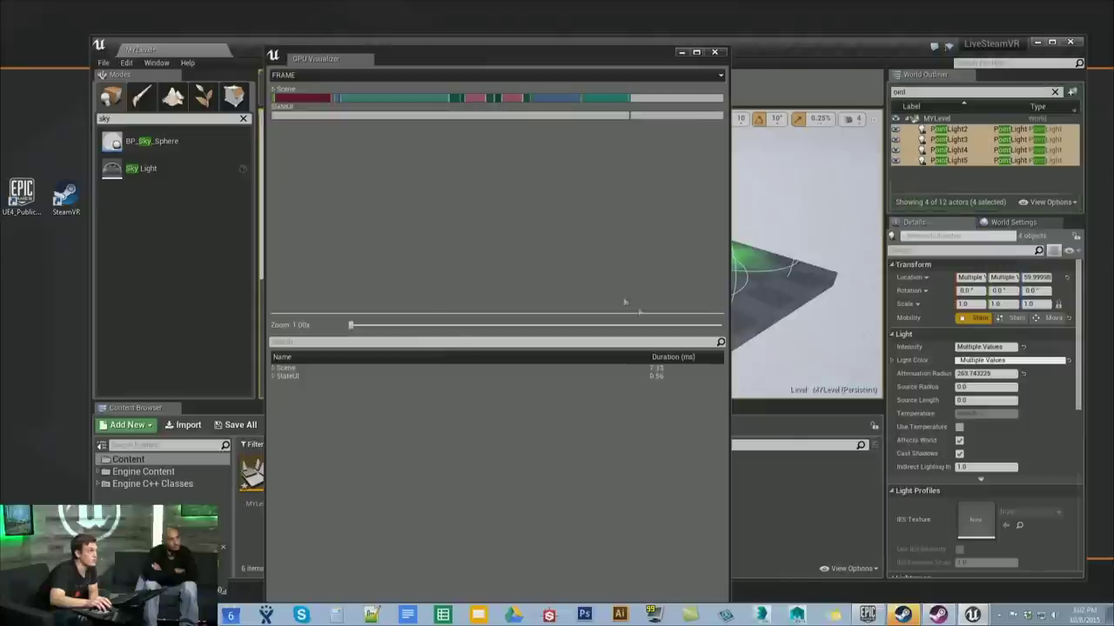
# Examine the GPU profile's Scene costs sorted by longest duration, expanding Lights down to DirectLighting
pyautogui.click(280, 369)
pyautogui.click(274, 369)
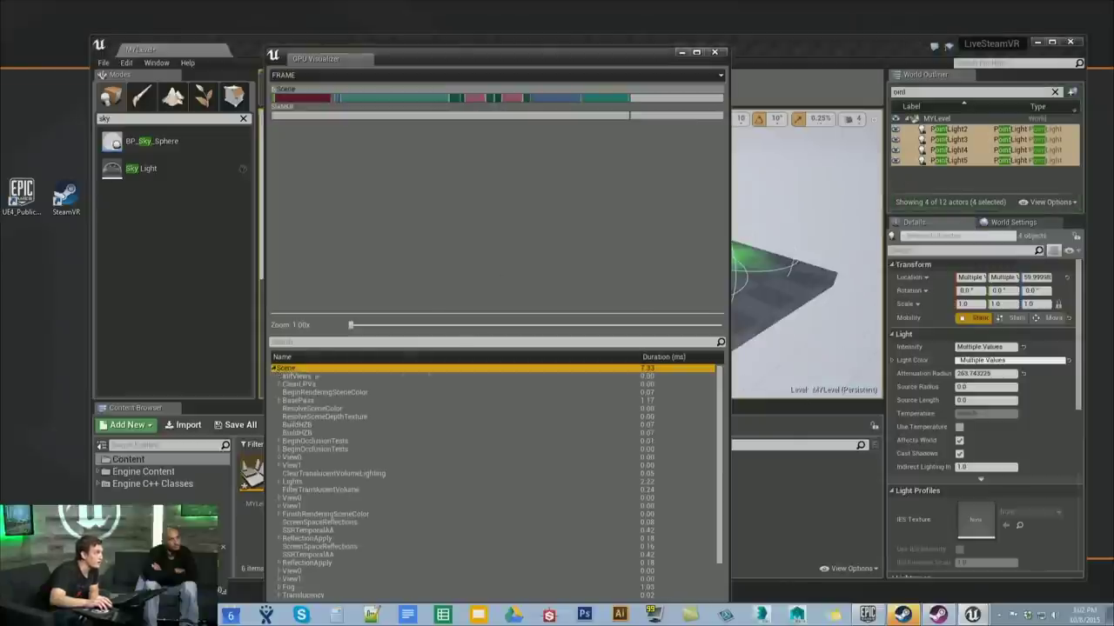
pyautogui.click(679, 357)
pyautogui.click(678, 357)
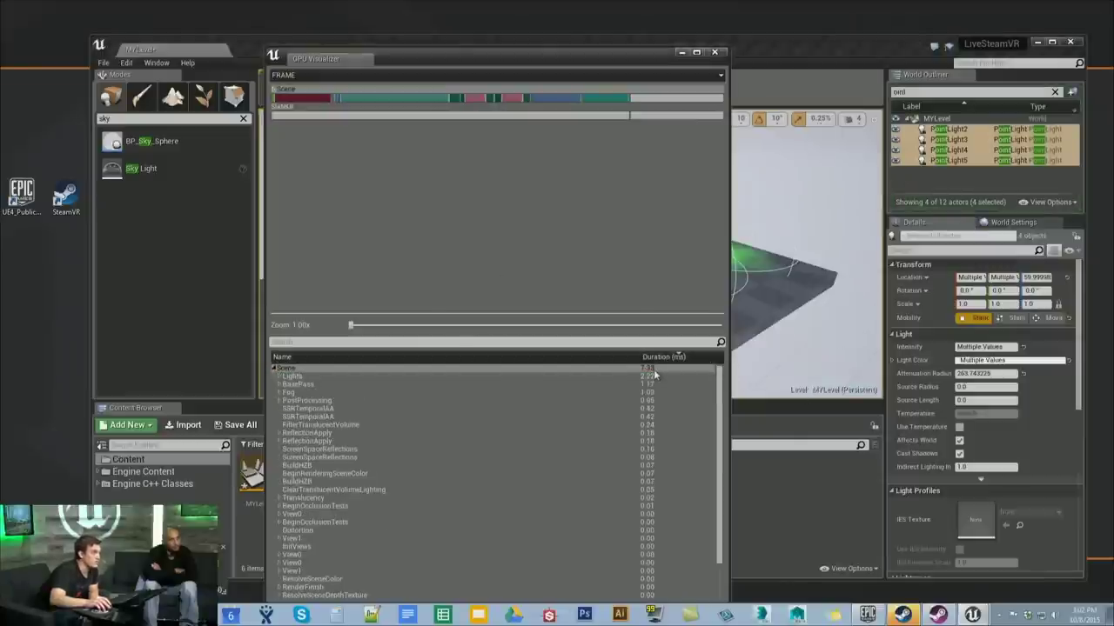
pyautogui.click(359, 374)
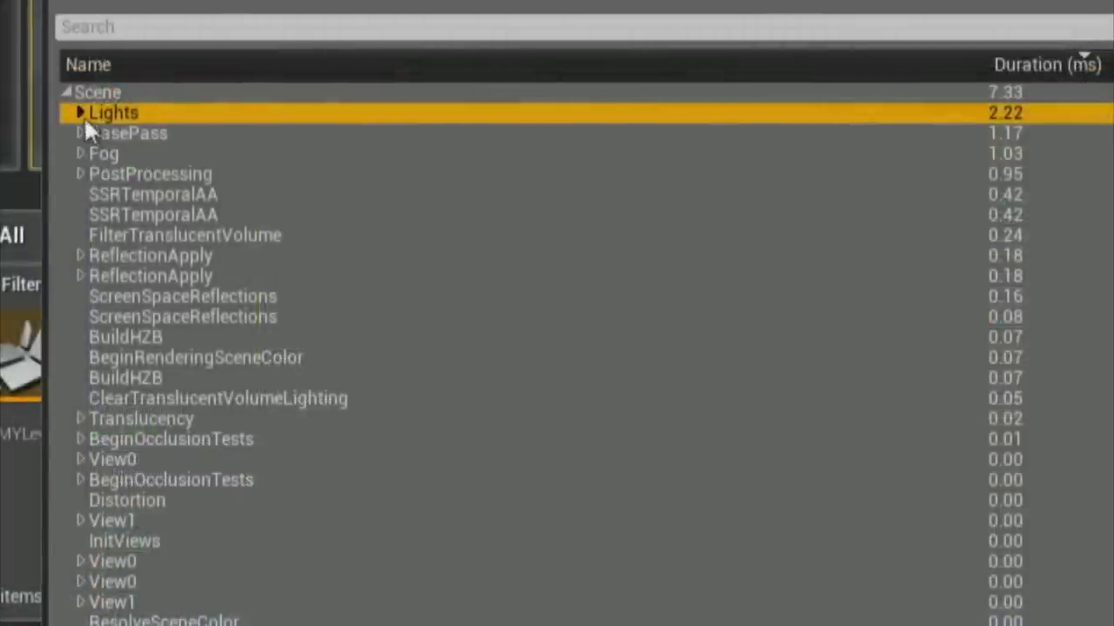
pyautogui.click(80, 112)
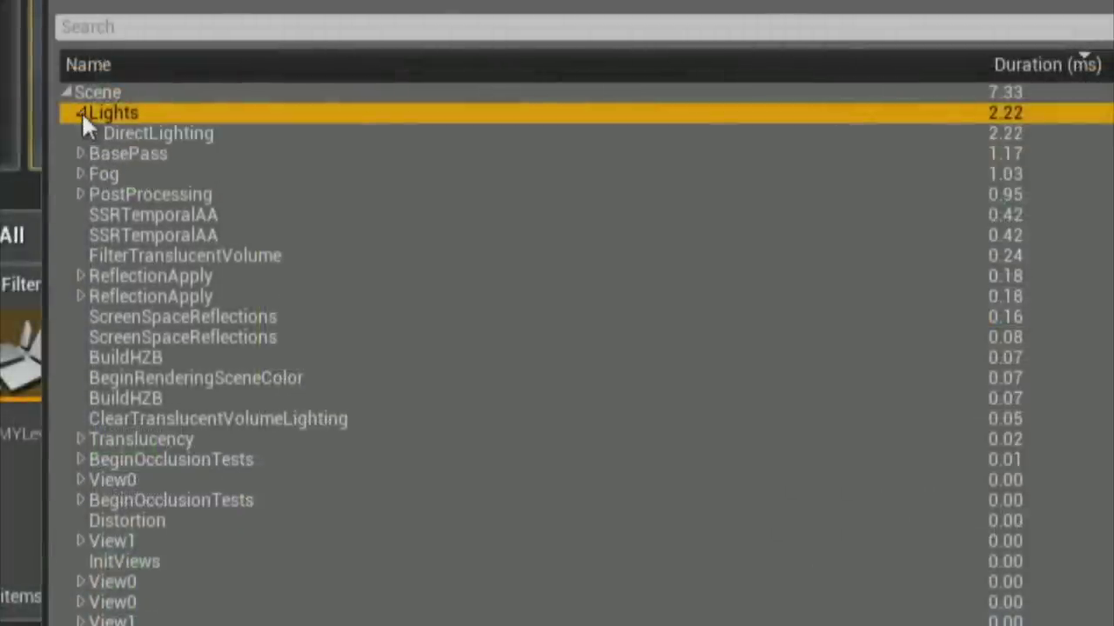
pyautogui.click(96, 133)
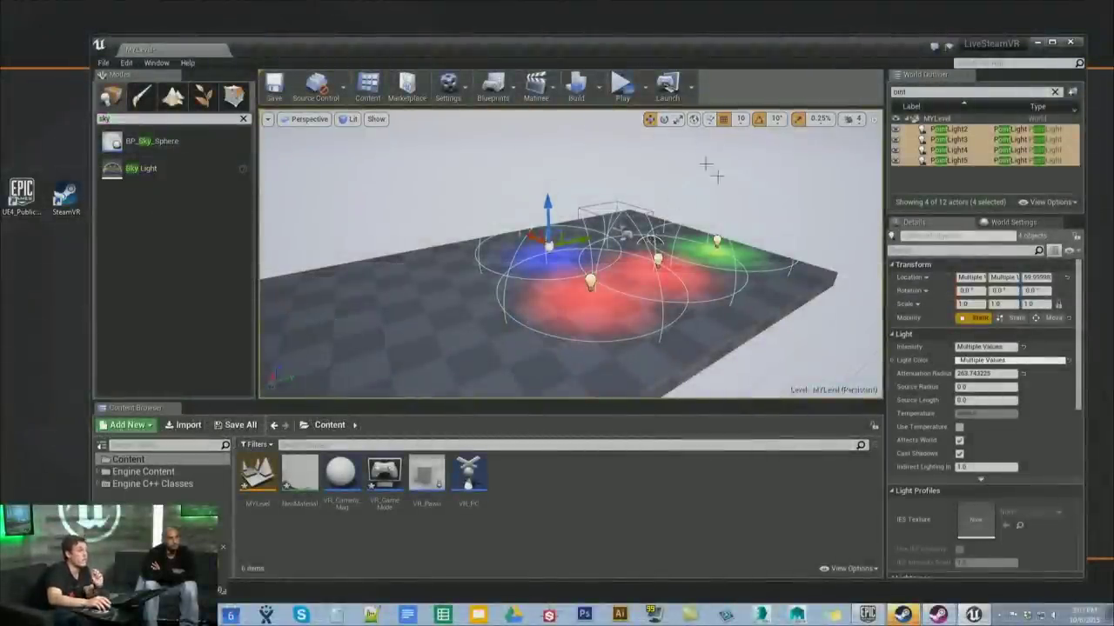
# Clear the actor filter, select the PostProcessVolume, and check its Ambient Occlusion Intensity setting
pyautogui.click(1055, 92)
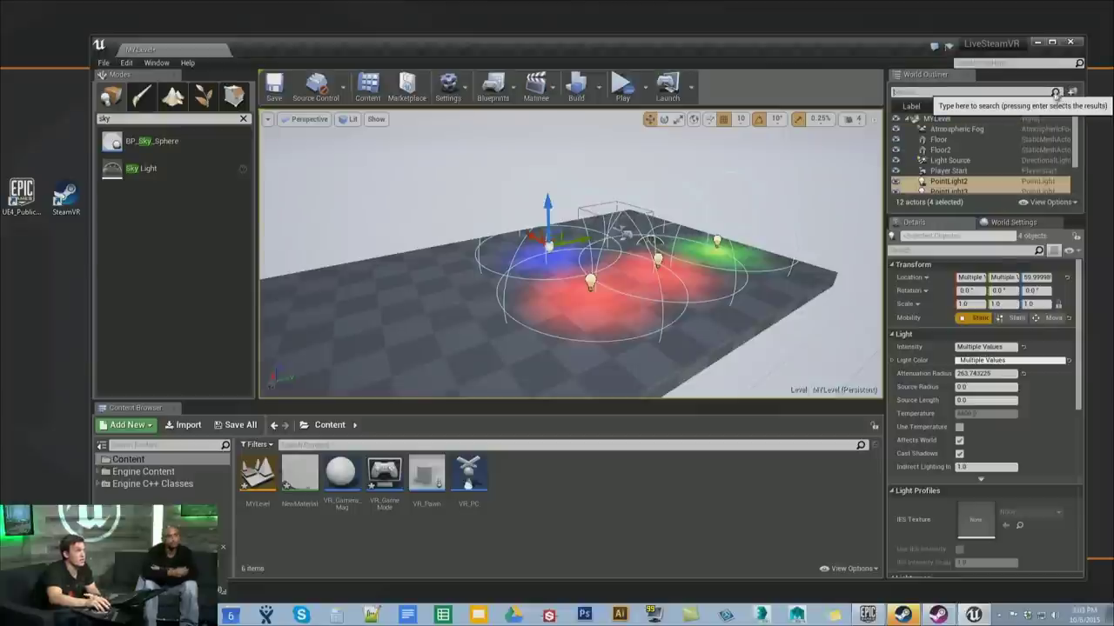
pyautogui.scroll(-3, 961, 132)
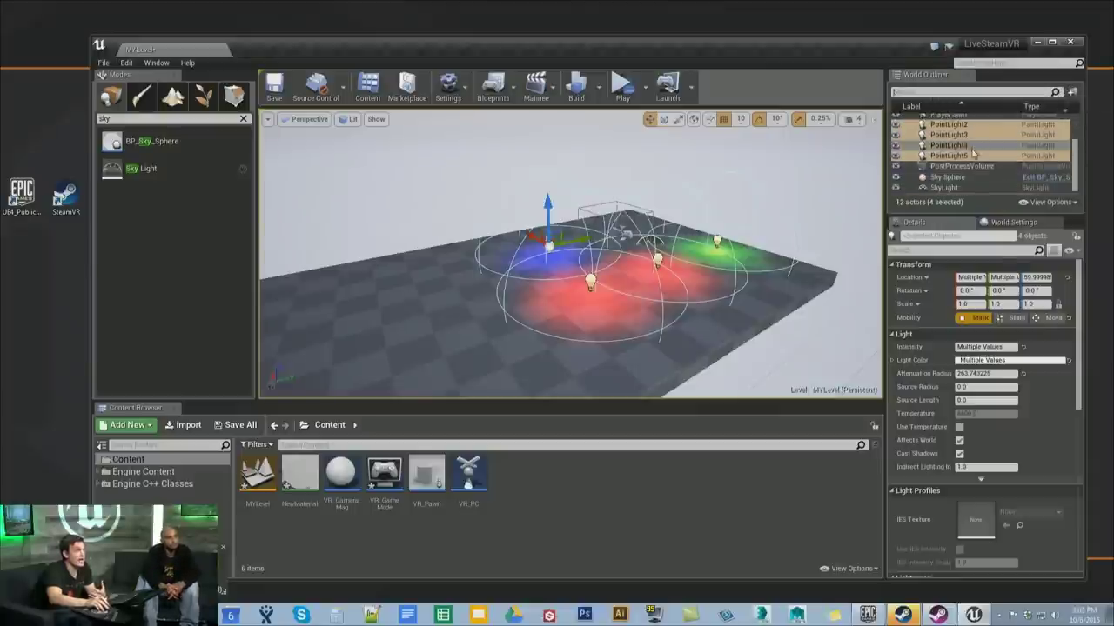
pyautogui.click(960, 166)
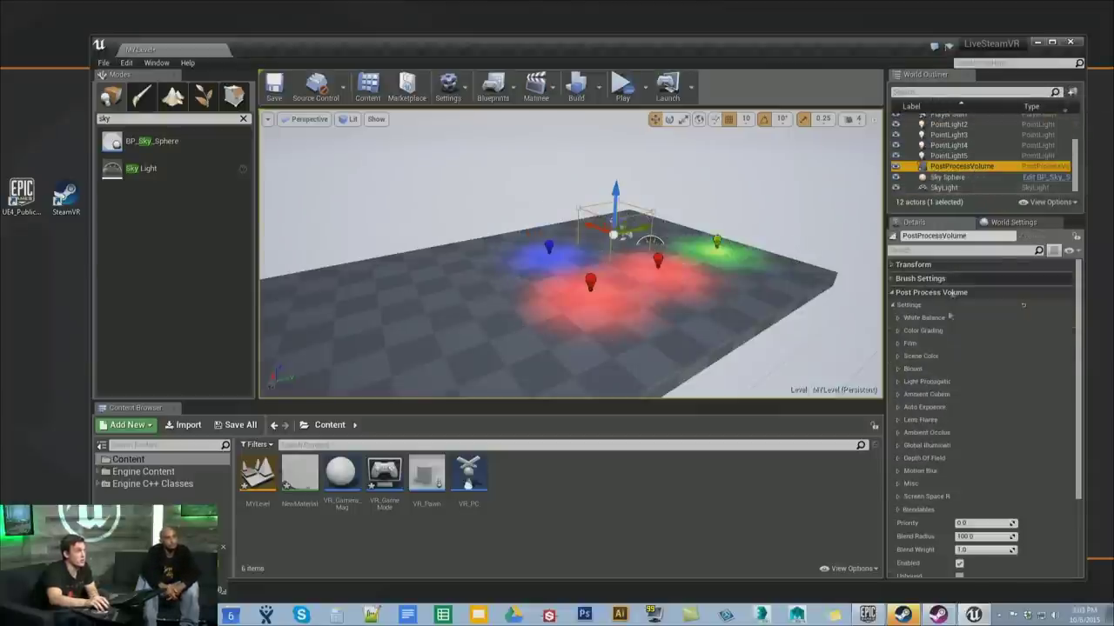
pyautogui.click(958, 398)
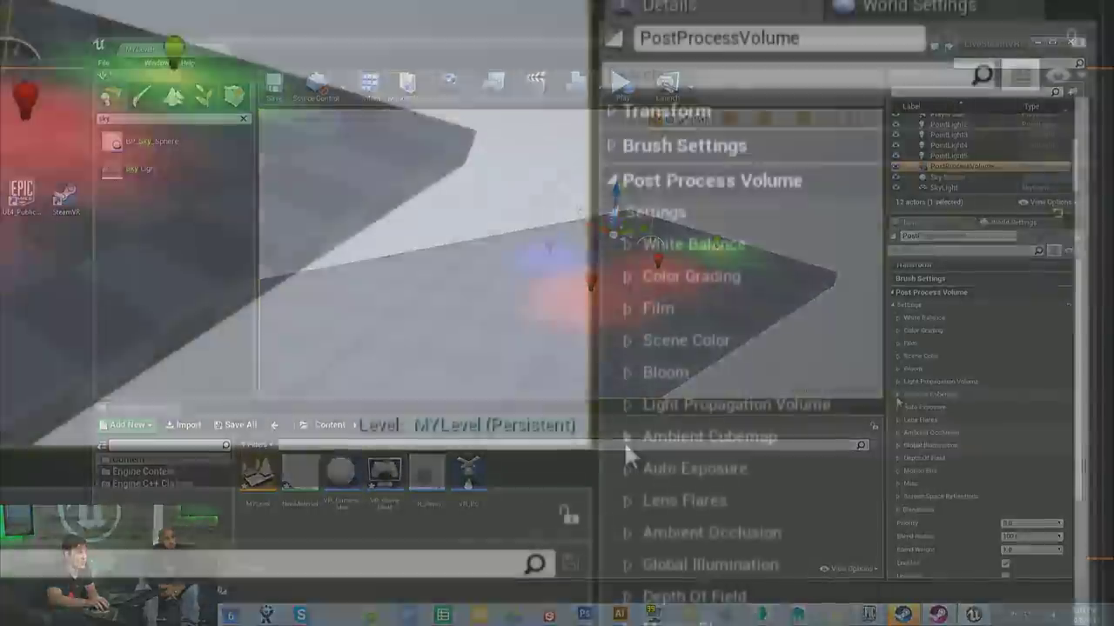
pyautogui.click(898, 394)
pyautogui.click(898, 394)
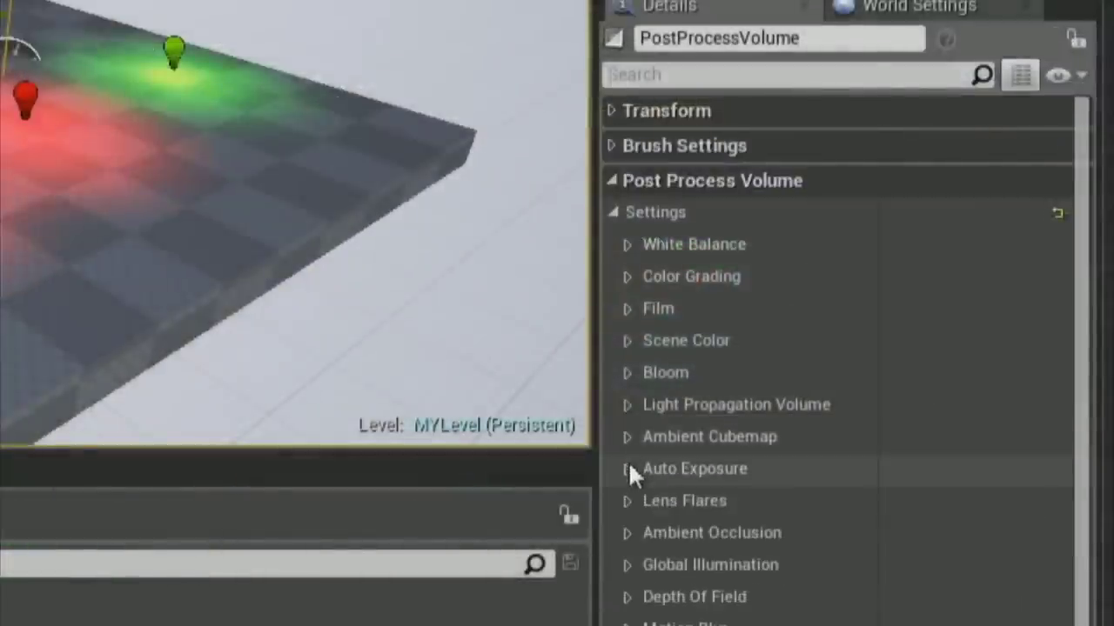
pyautogui.click(628, 470)
pyautogui.click(630, 469)
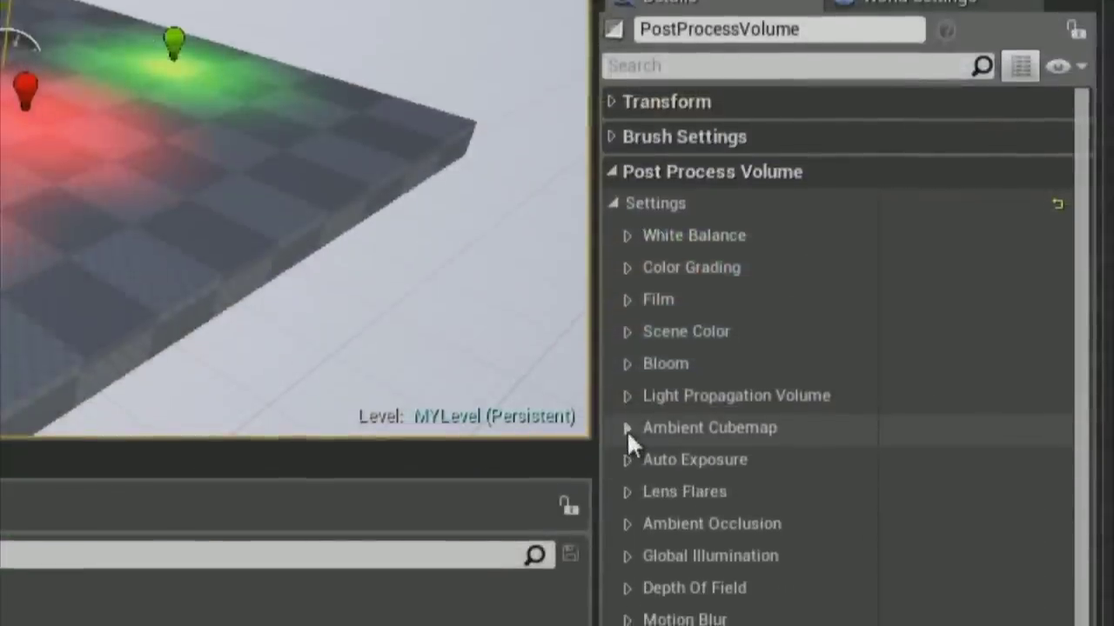
pyautogui.click(627, 533)
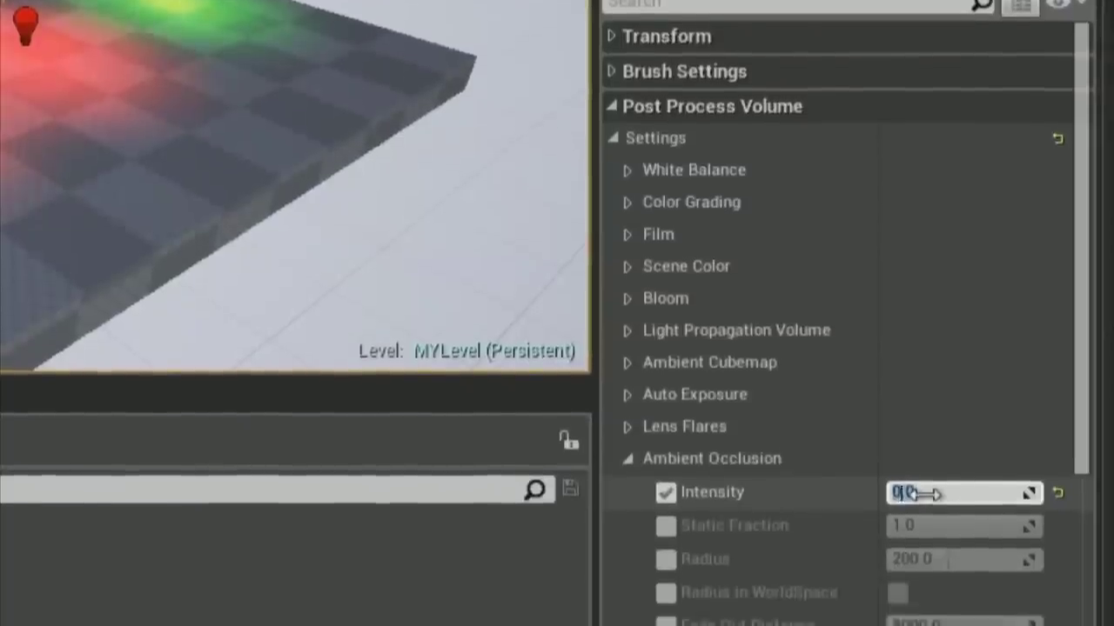
pyautogui.click(629, 390)
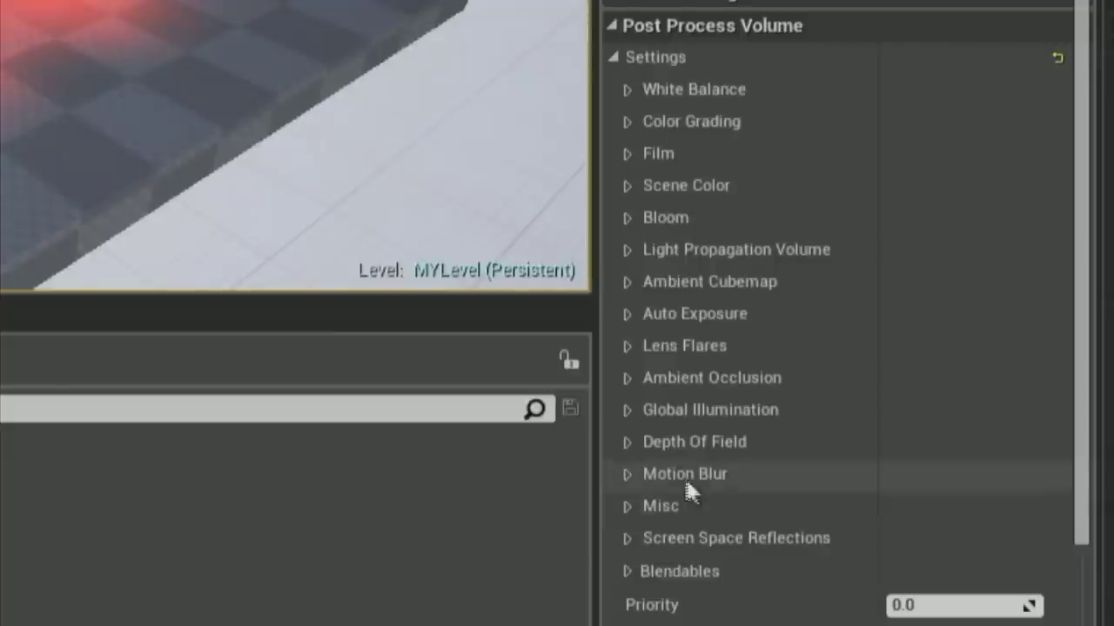
# Enable the Motion Blur Amount override on the post process volume and set it to 0
pyautogui.click(644, 474)
pyautogui.click(666, 509)
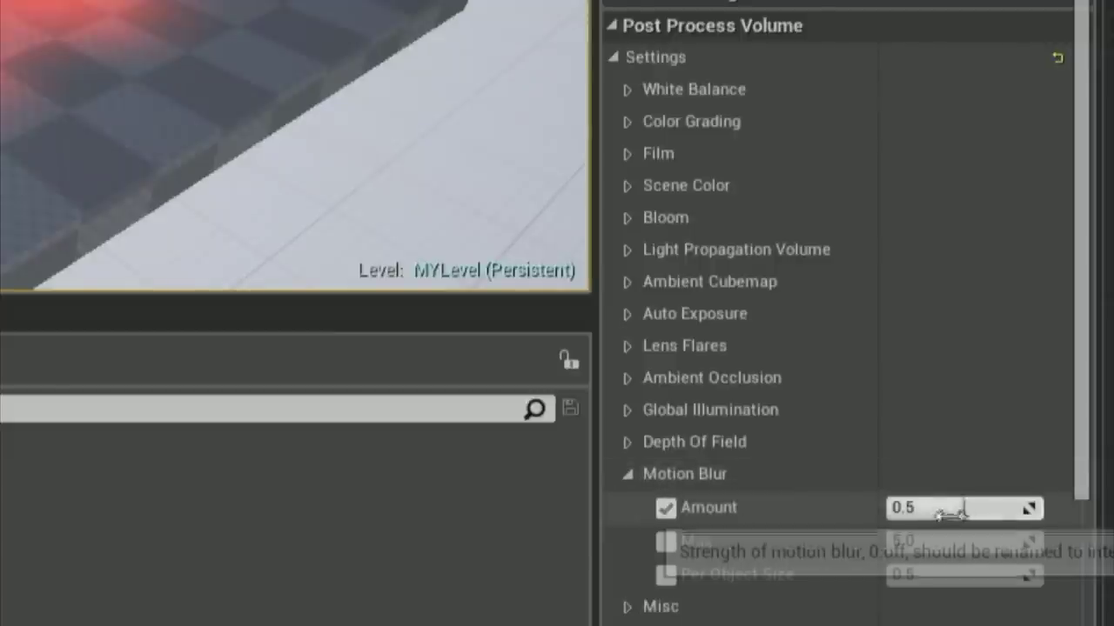
pyautogui.click(942, 505)
pyautogui.write('0')
pyautogui.press('Return')
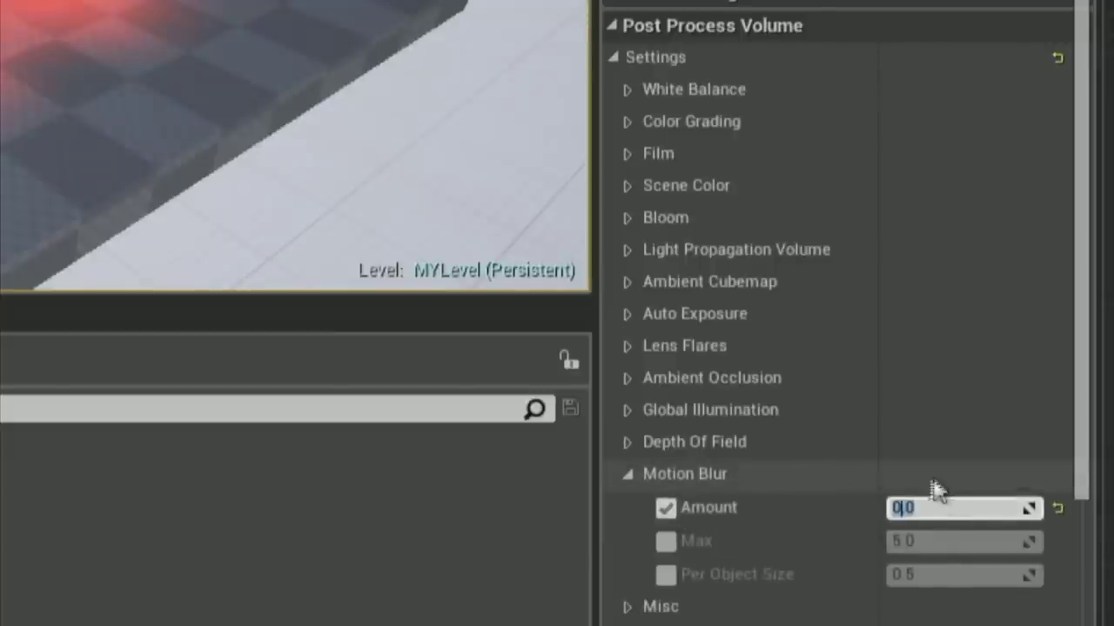
pyautogui.click(627, 475)
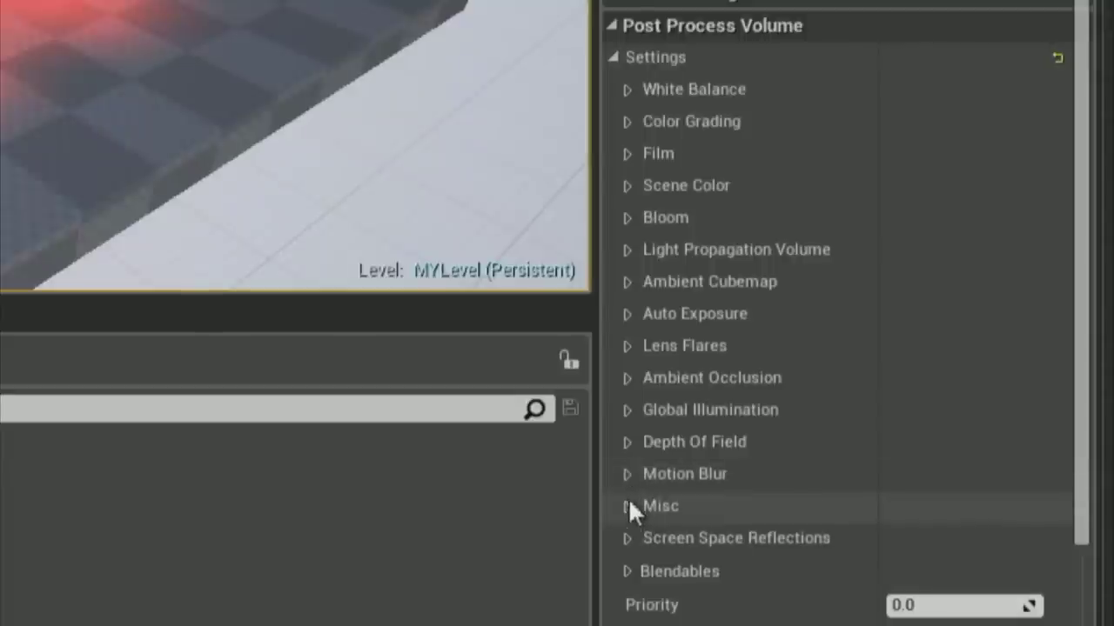
# Enable the Screen Space Reflections Intensity override on the post process volume and set it to 0
pyautogui.click(628, 538)
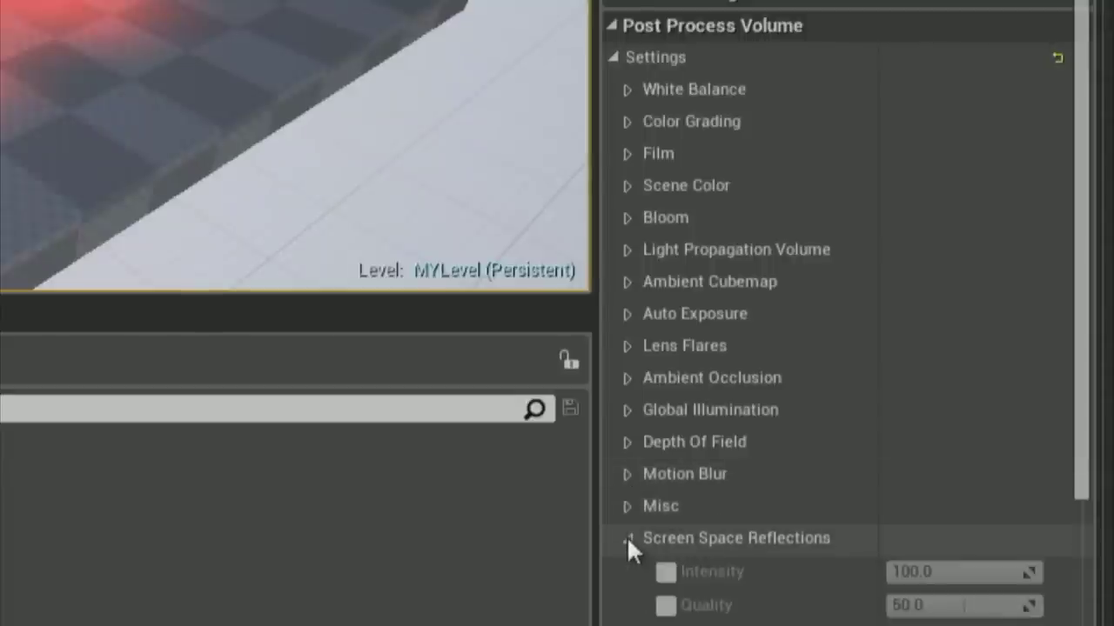
pyautogui.click(666, 571)
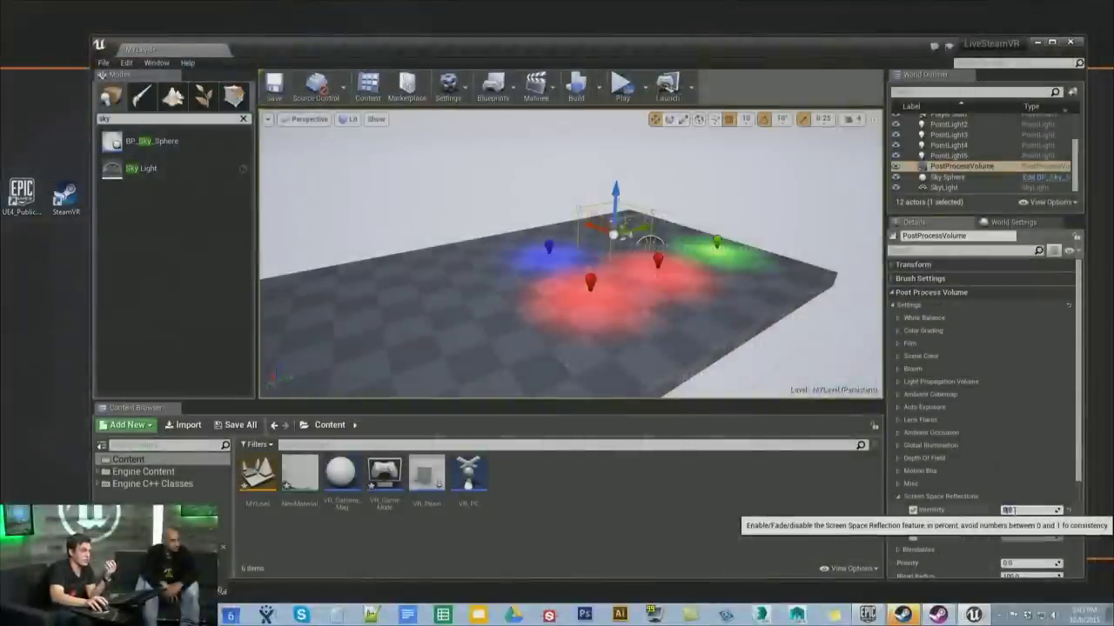
pyautogui.click(900, 502)
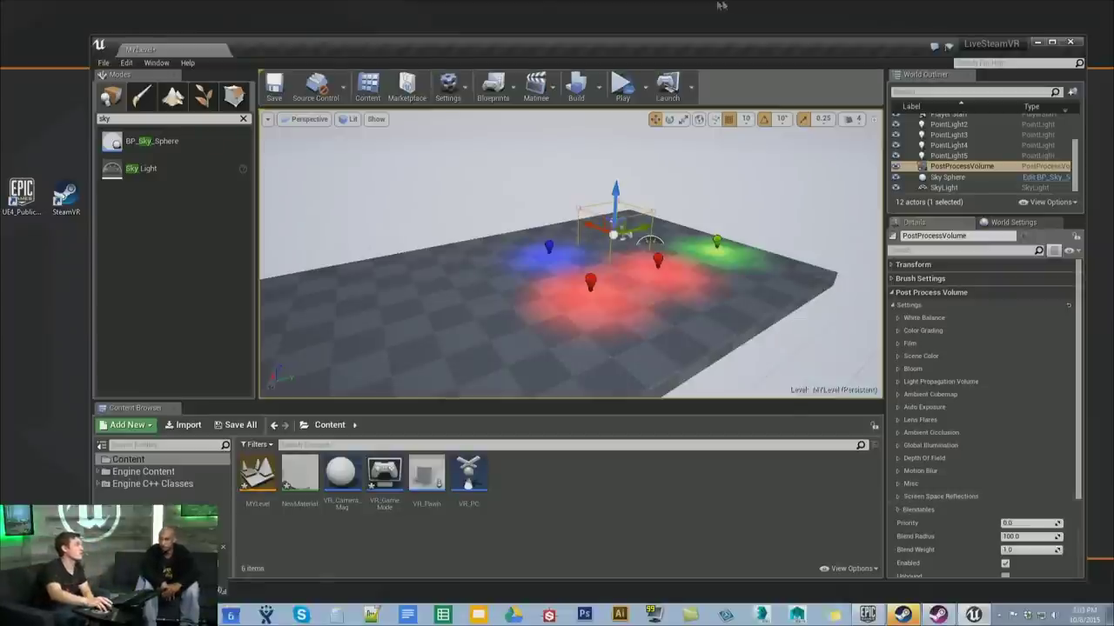
# Search the placeable actors for reflection captures and place a Sphere Reflection Capture beside the floor's far edge, away from the coloured lights
pyautogui.click(244, 118)
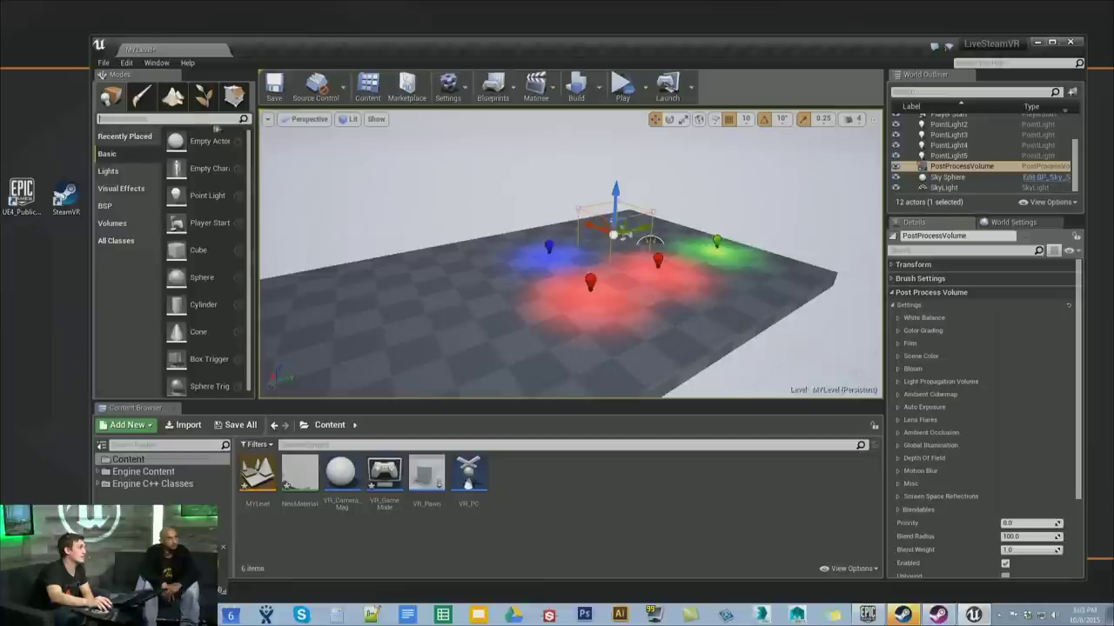
pyautogui.write('refl')
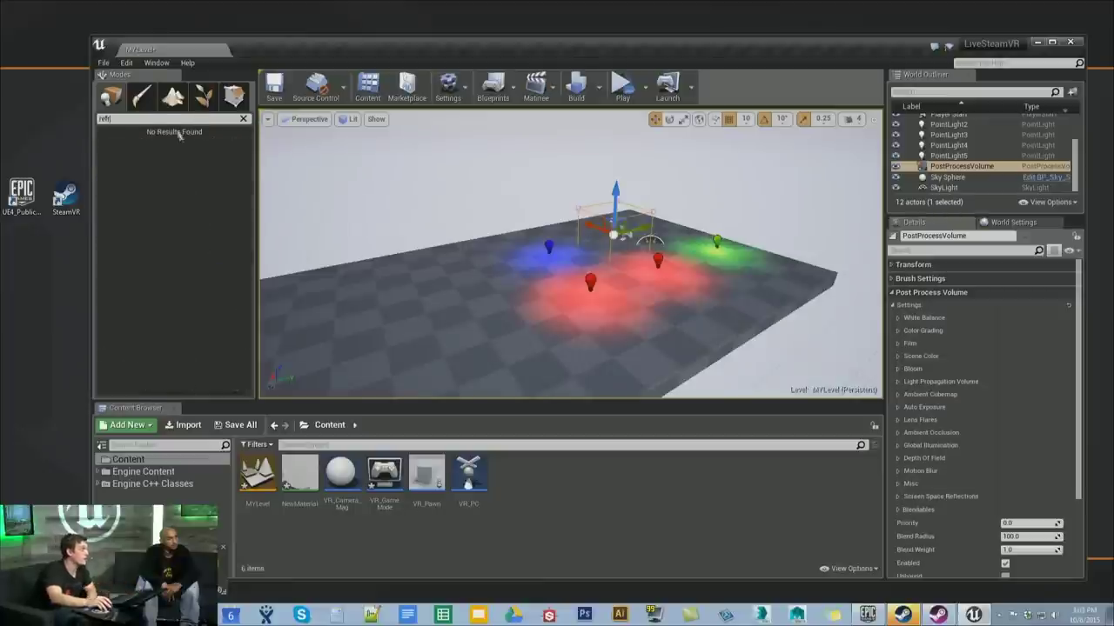
pyautogui.press('BackSpace')
pyautogui.write('l')
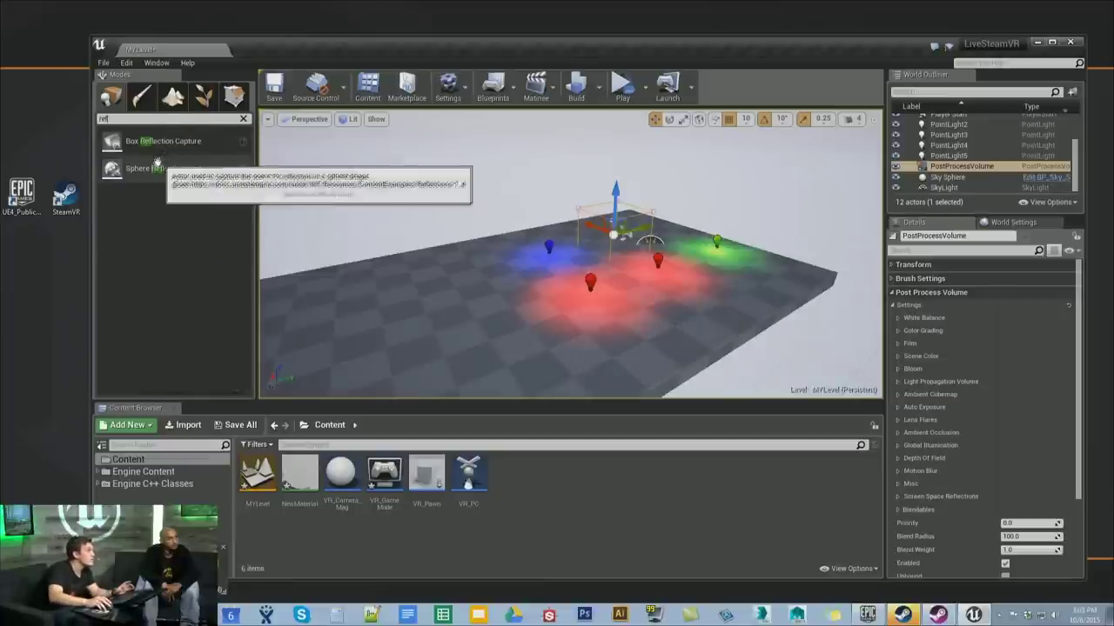
pyautogui.moveTo(165, 168); pyautogui.dragTo(353, 273)
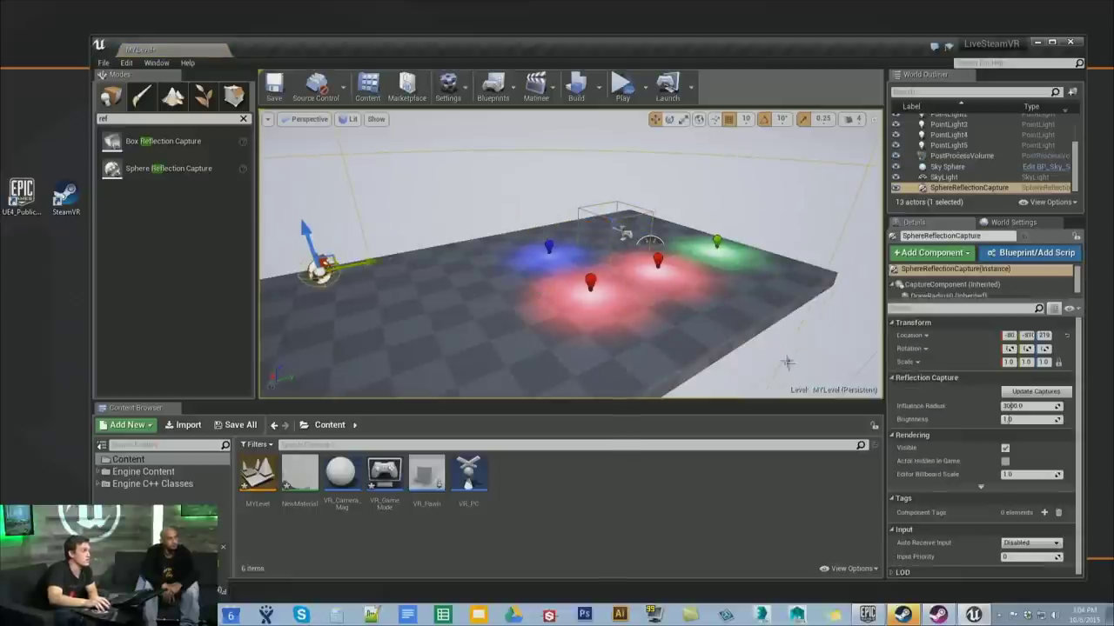
# Select the PostProcessVolume, enable its Unbound option, and open its Priority value for editing
pyautogui.click(641, 211)
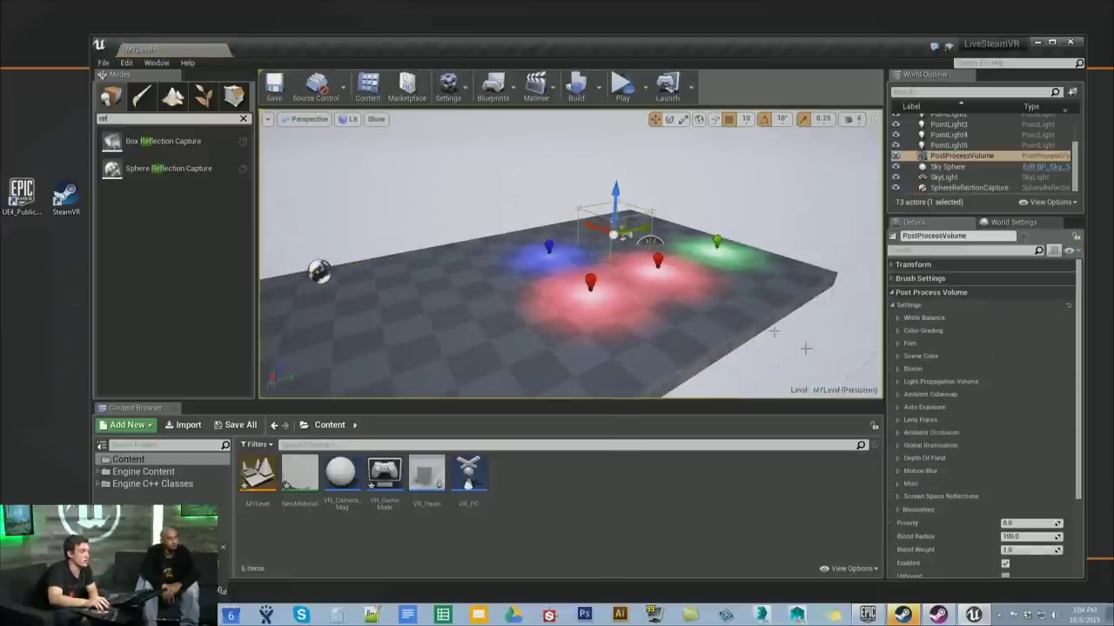
pyautogui.scroll(-3, 938, 433)
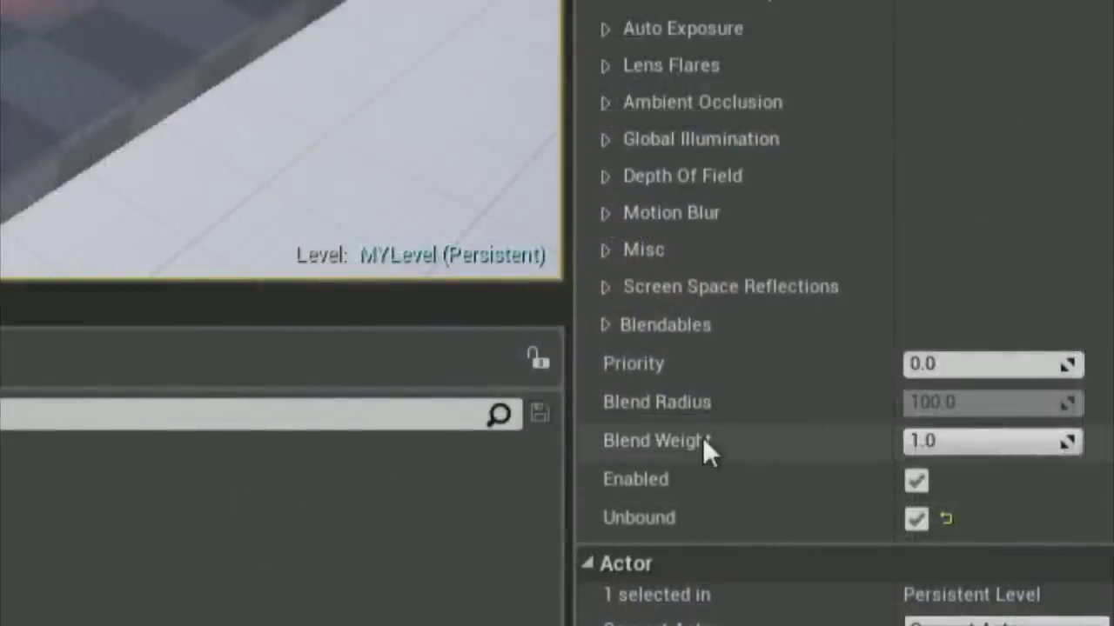
pyautogui.moveTo(704, 445)
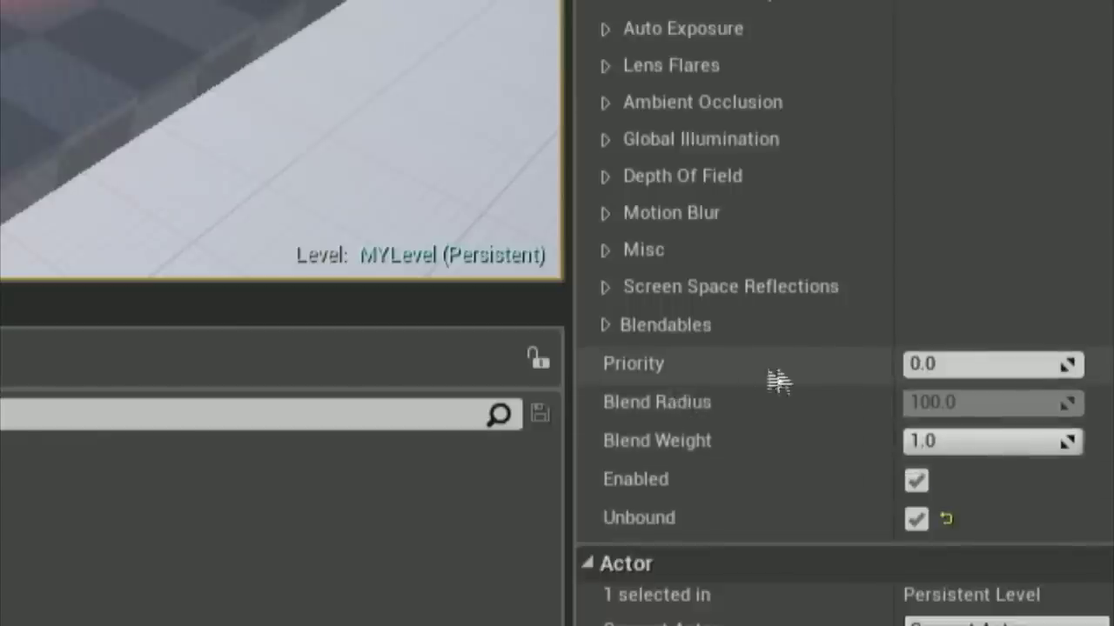
pyautogui.click(986, 366)
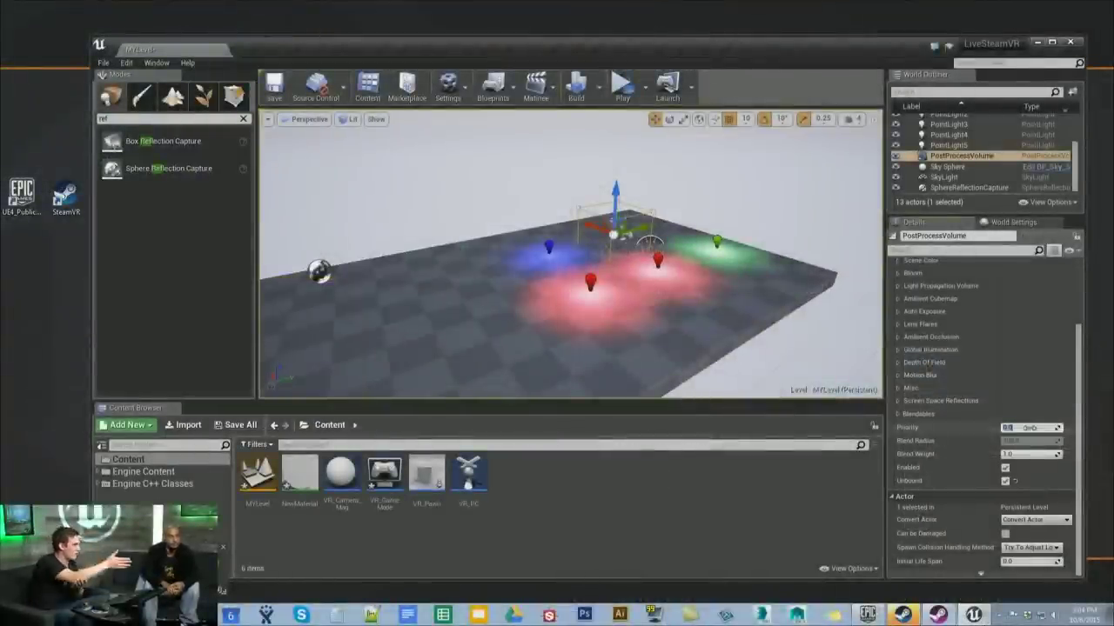
# Inspect the level in the Shader Complexity view mode, then return the viewport to Lit
pyautogui.press('Up')
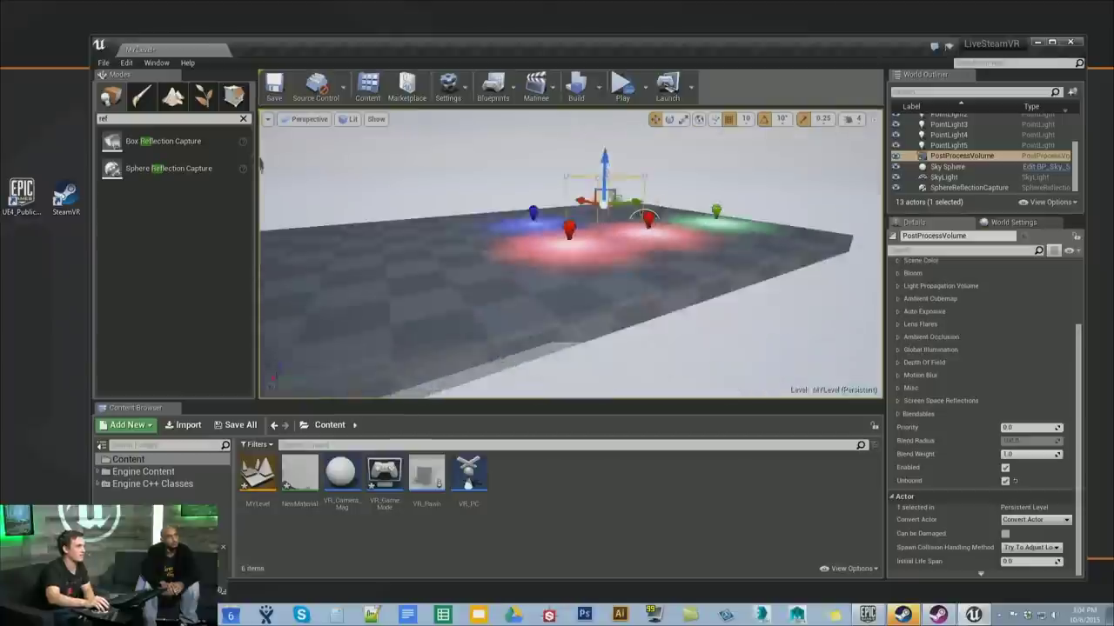
pyautogui.press('Down')
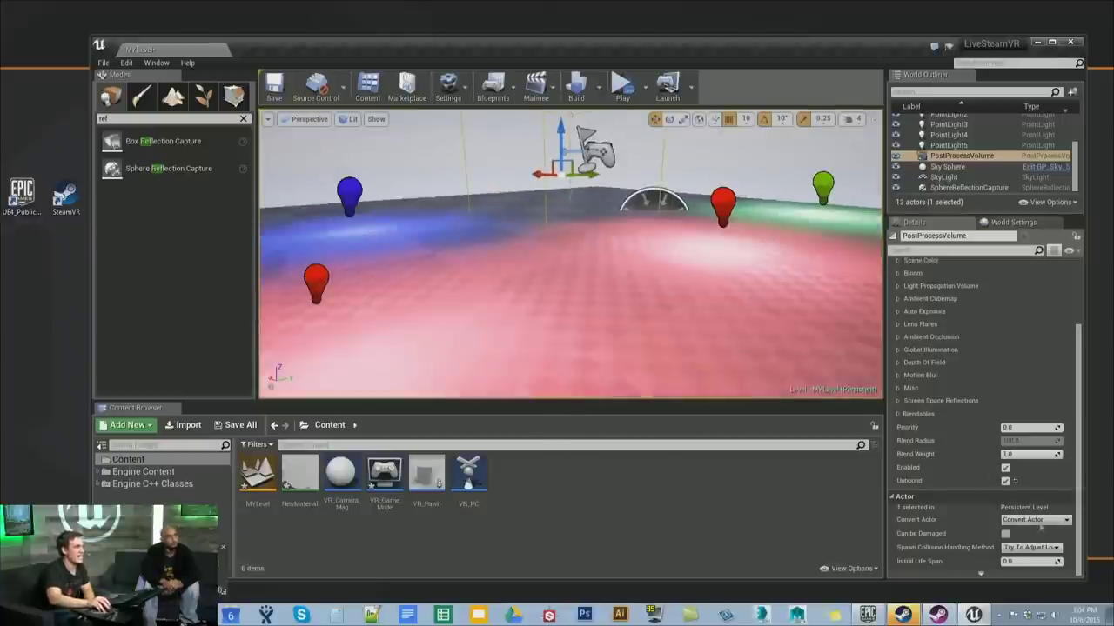
pyautogui.press('Down')
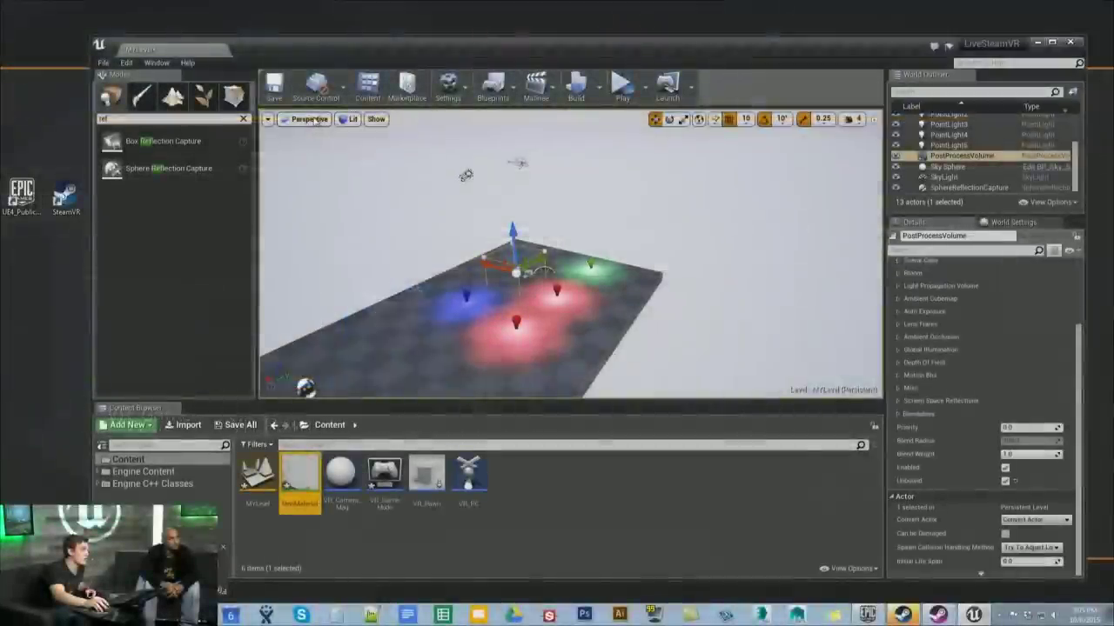
pyautogui.click(311, 119)
pyautogui.click(348, 119)
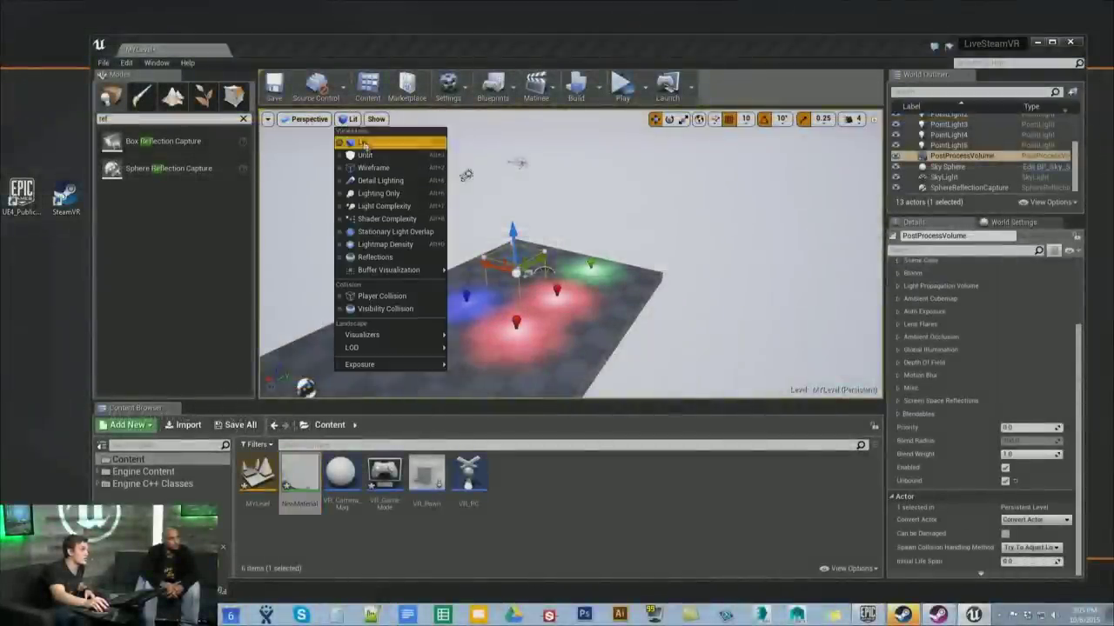
pyautogui.click(411, 219)
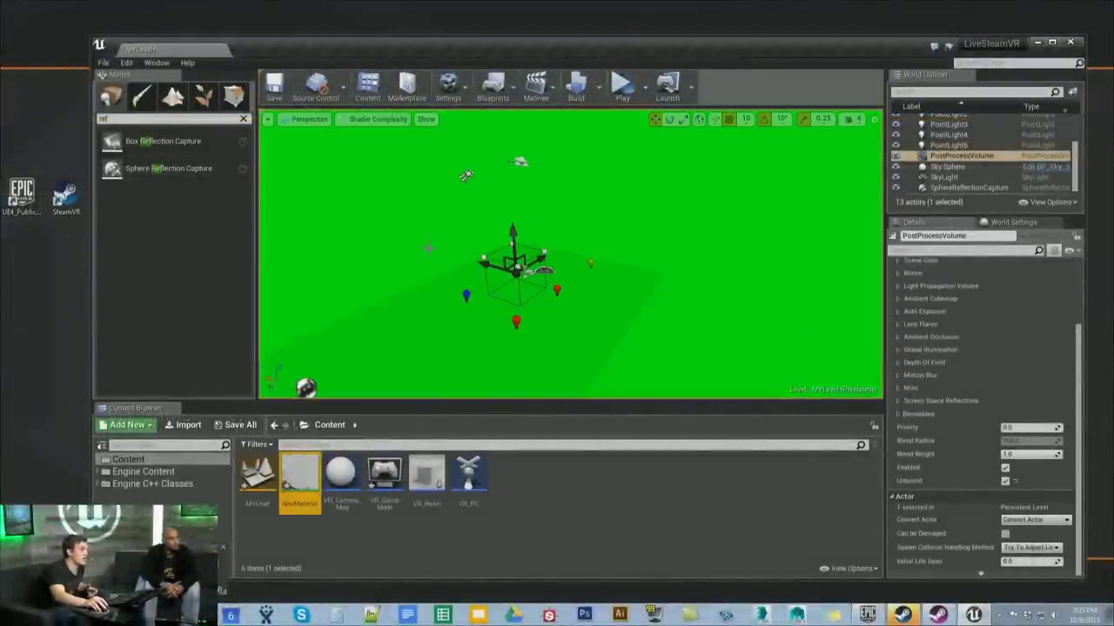
pyautogui.click(370, 119)
pyautogui.click(364, 141)
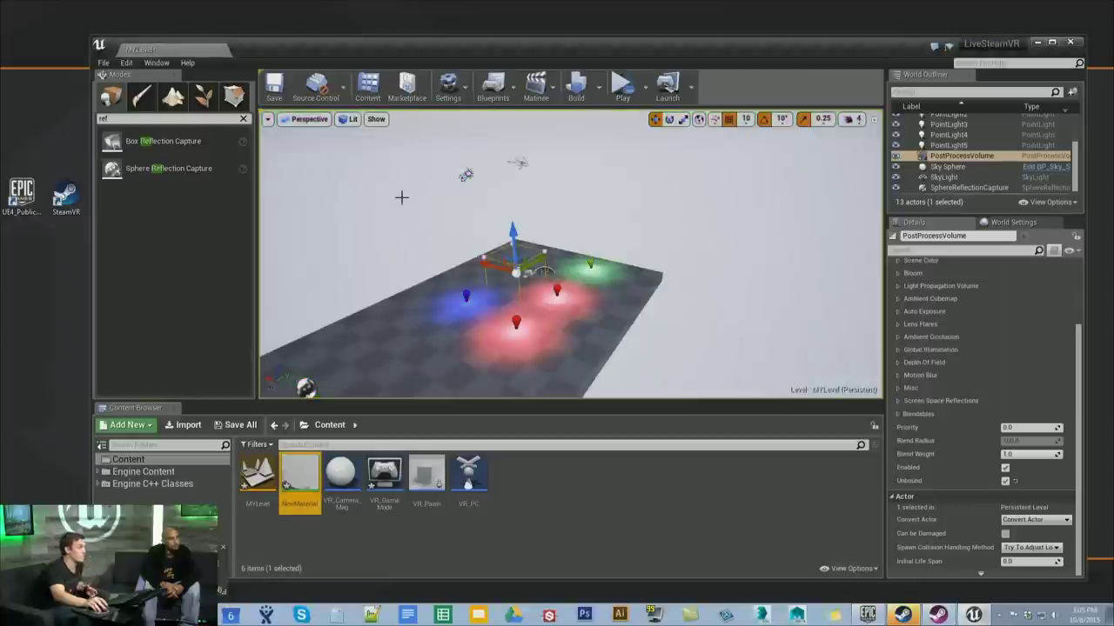